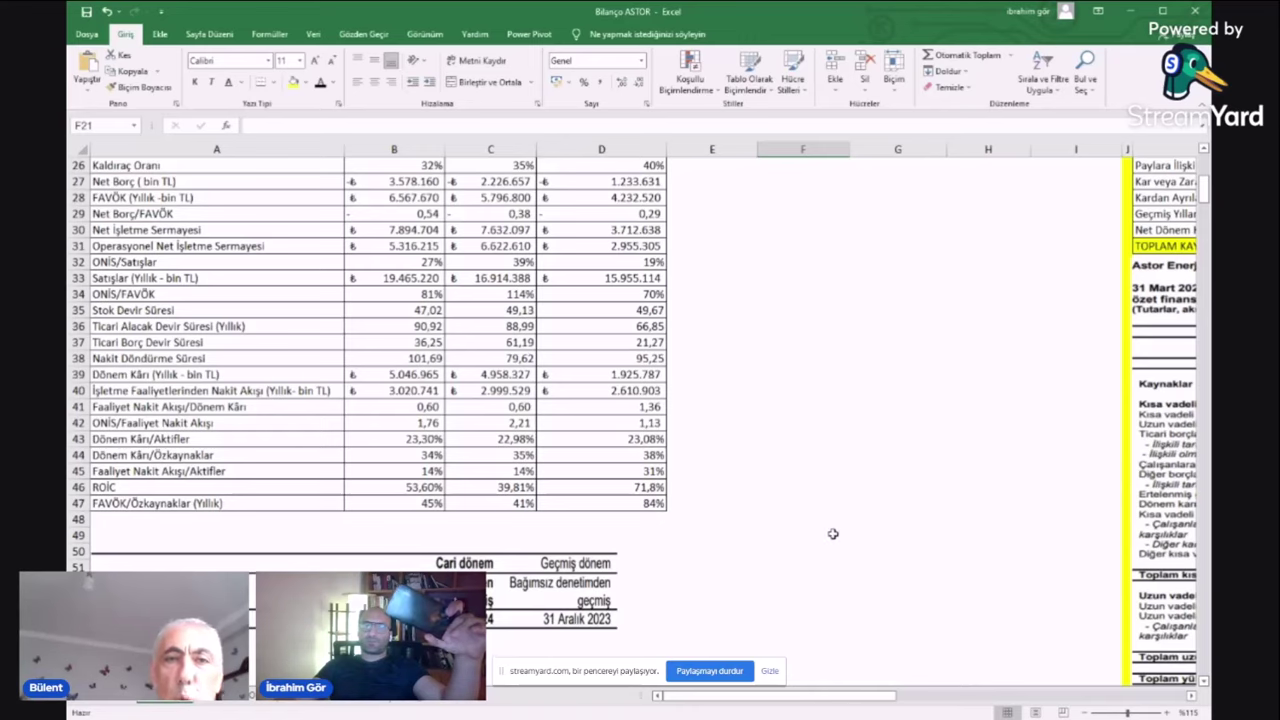
- Examine the turnover, profitability and cash flow ratios in the Rasyolar table across 2024/03, 2023/12 and 2023/03
left_click(599, 361)
left_click(747, 356)
left_click(556, 366)
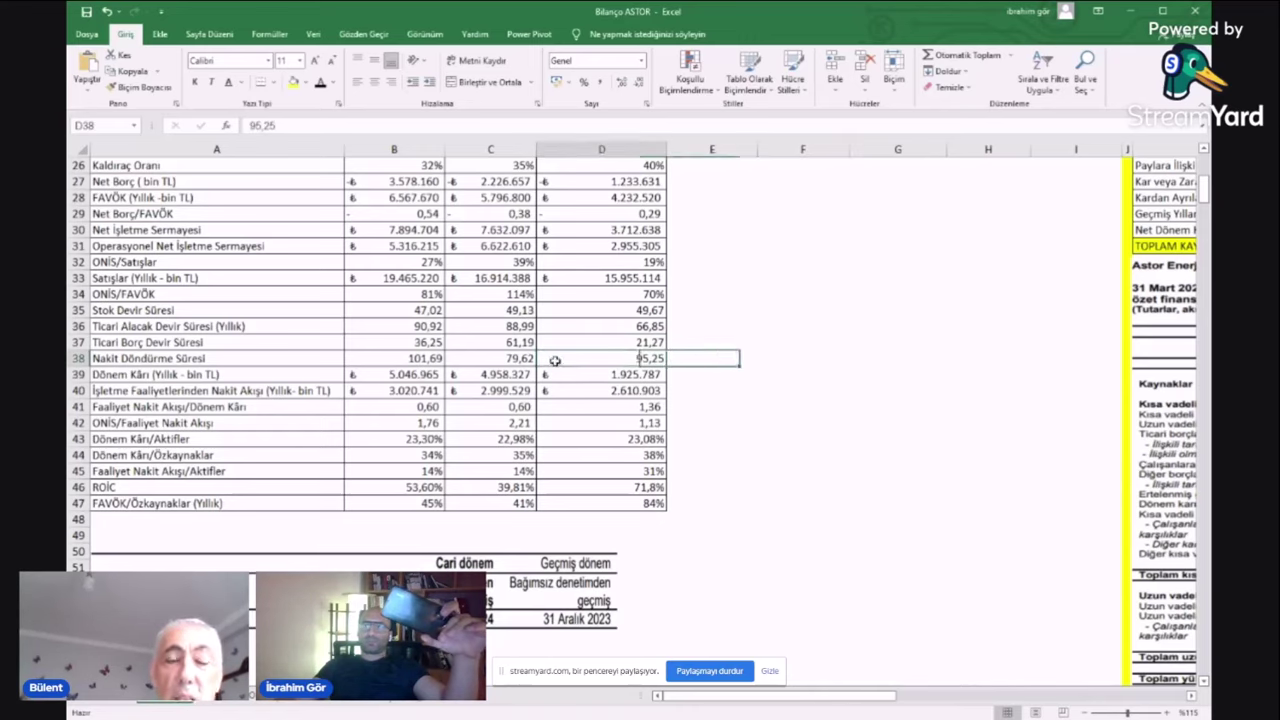
left_click(735, 346)
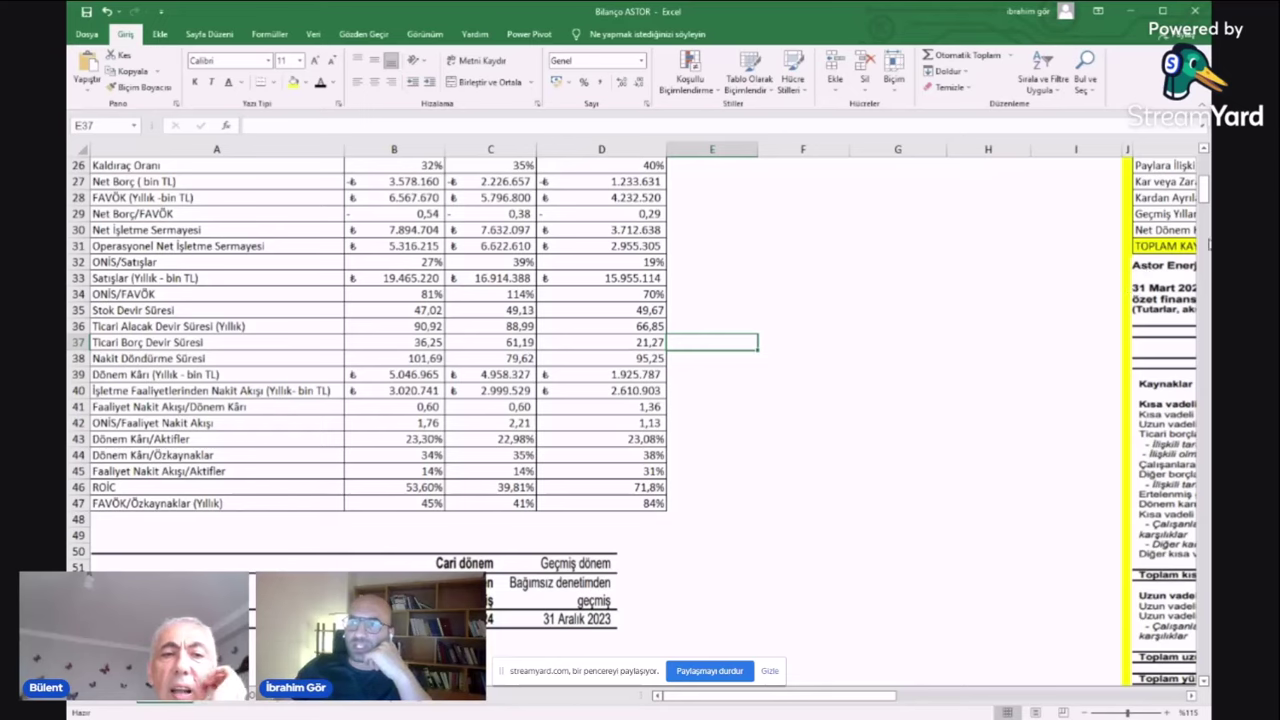
left_click(866, 278)
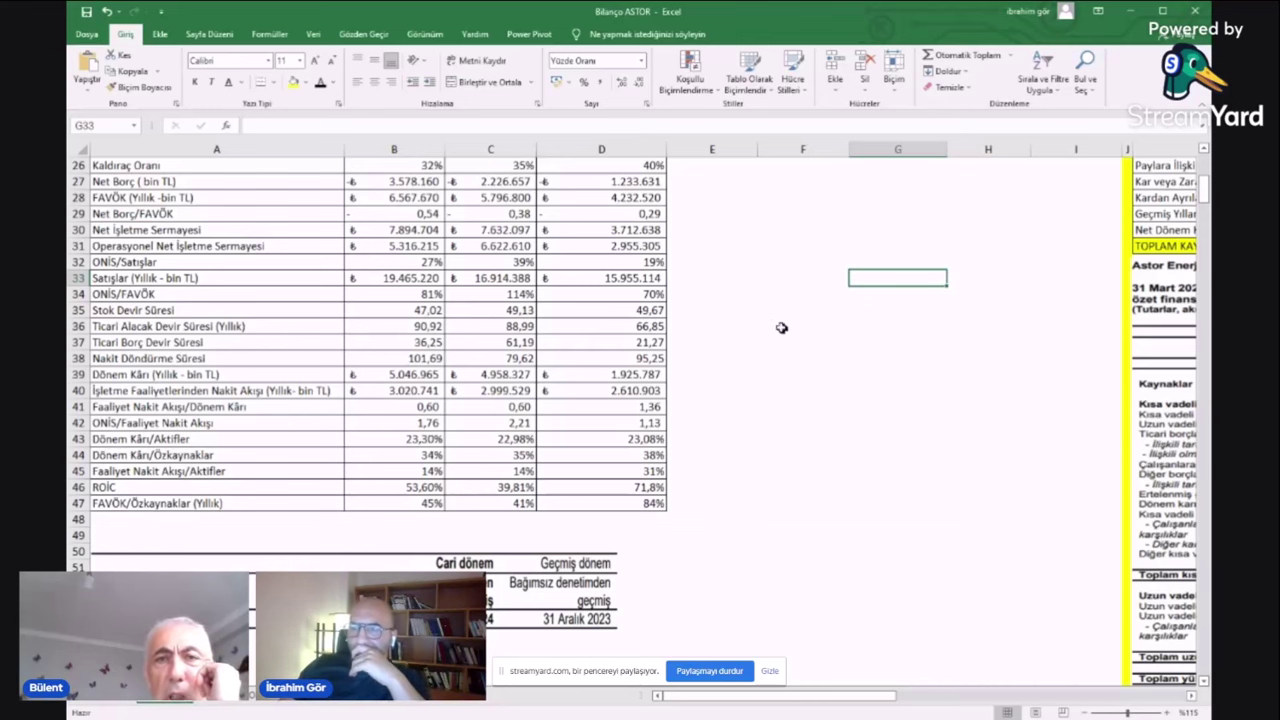
scroll(704, 320, "down", 2)
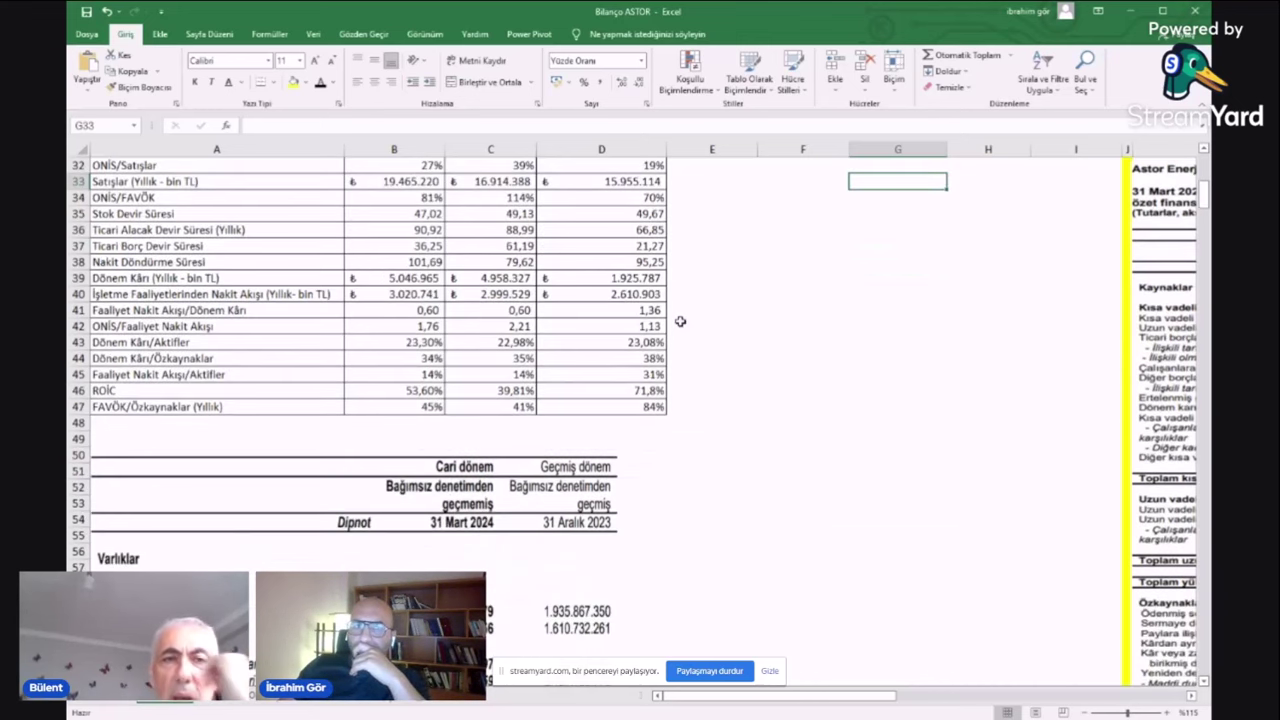
scroll(682, 322, "up", 1)
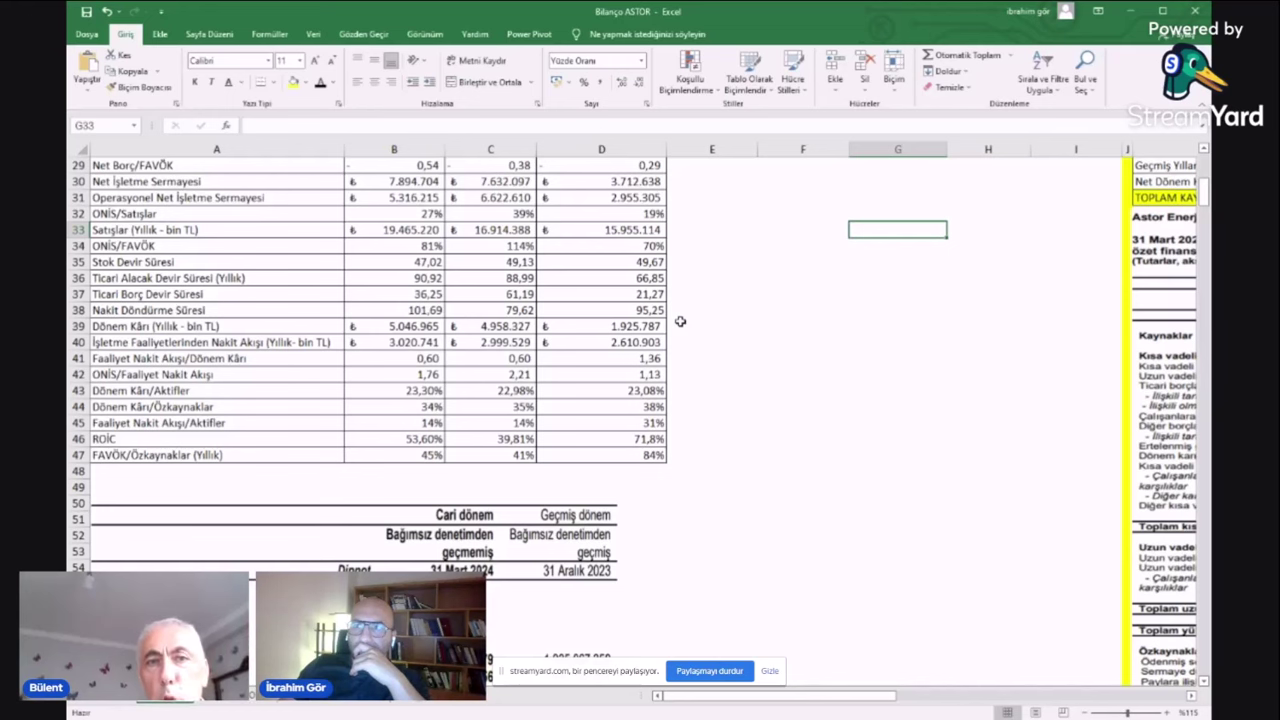
scroll(650, 323, "up", 1)
left_click(782, 357)
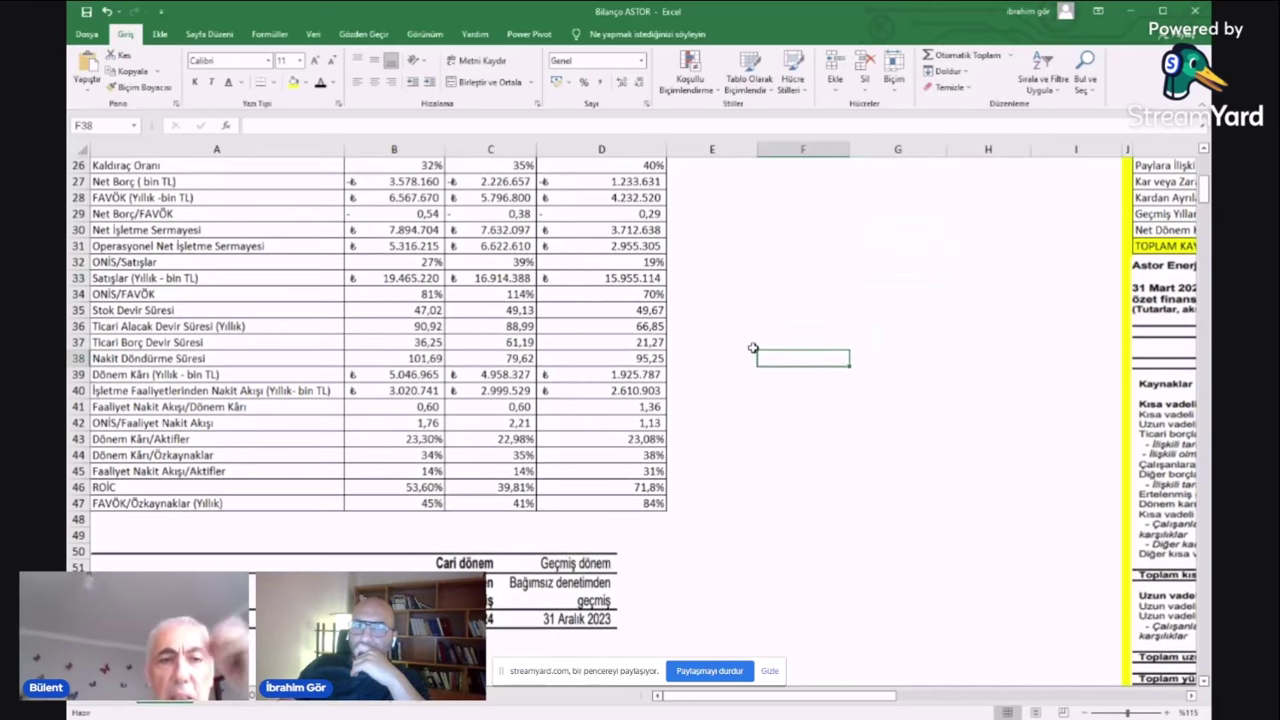
scroll(753, 347, "up", 2)
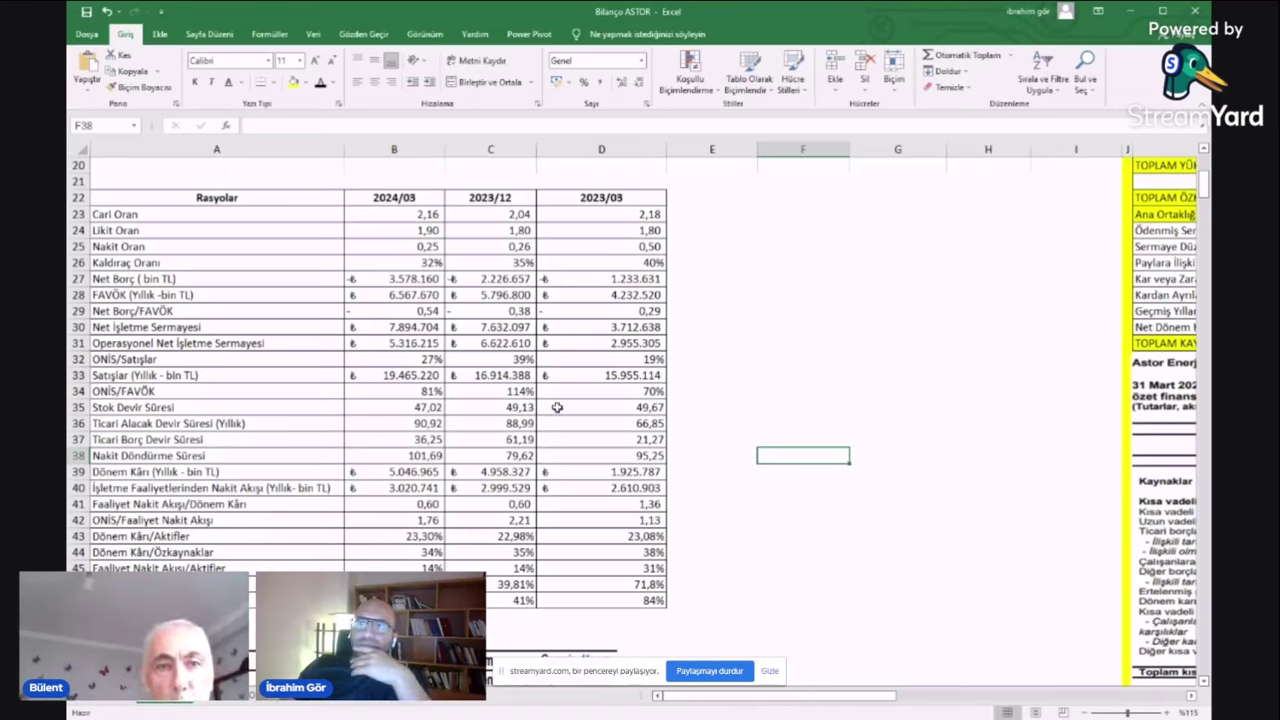
left_click(801, 346)
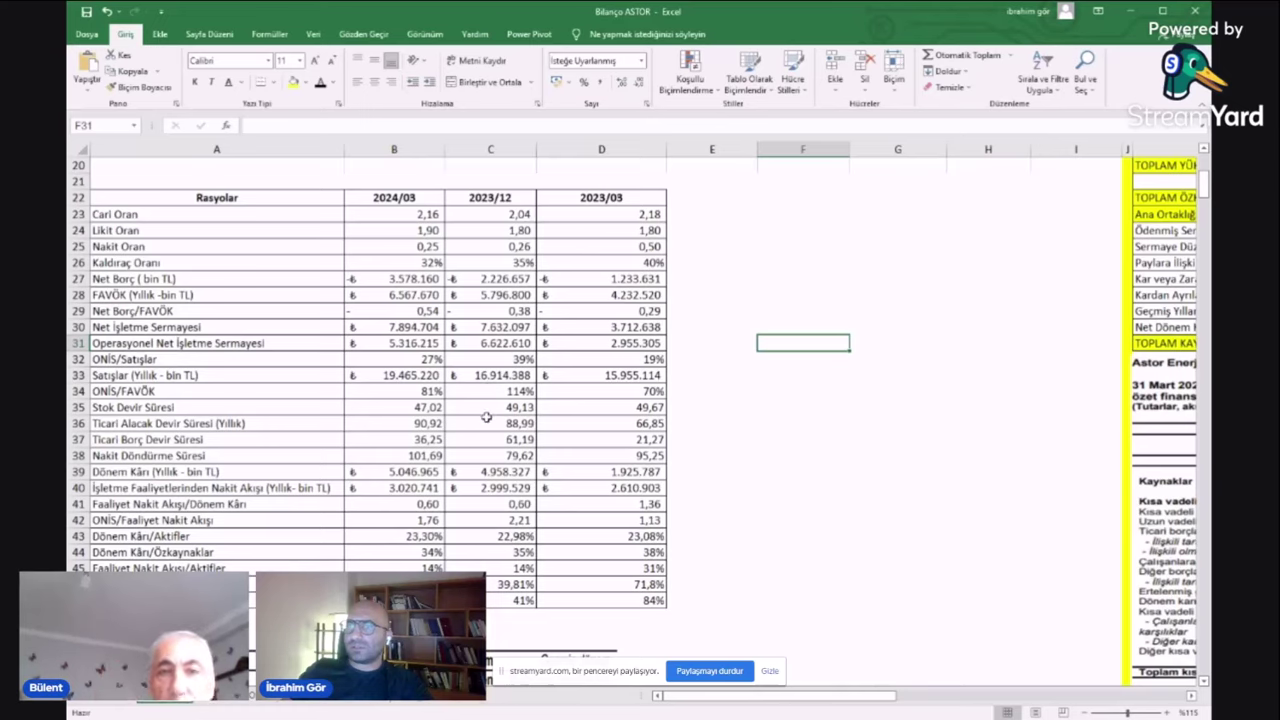
- Inspect the 2024/03 formulas for Operasyonel Net İşletme Sermayesi and ONİS/FAVÖK in the Rasyolar table
left_click(436, 343)
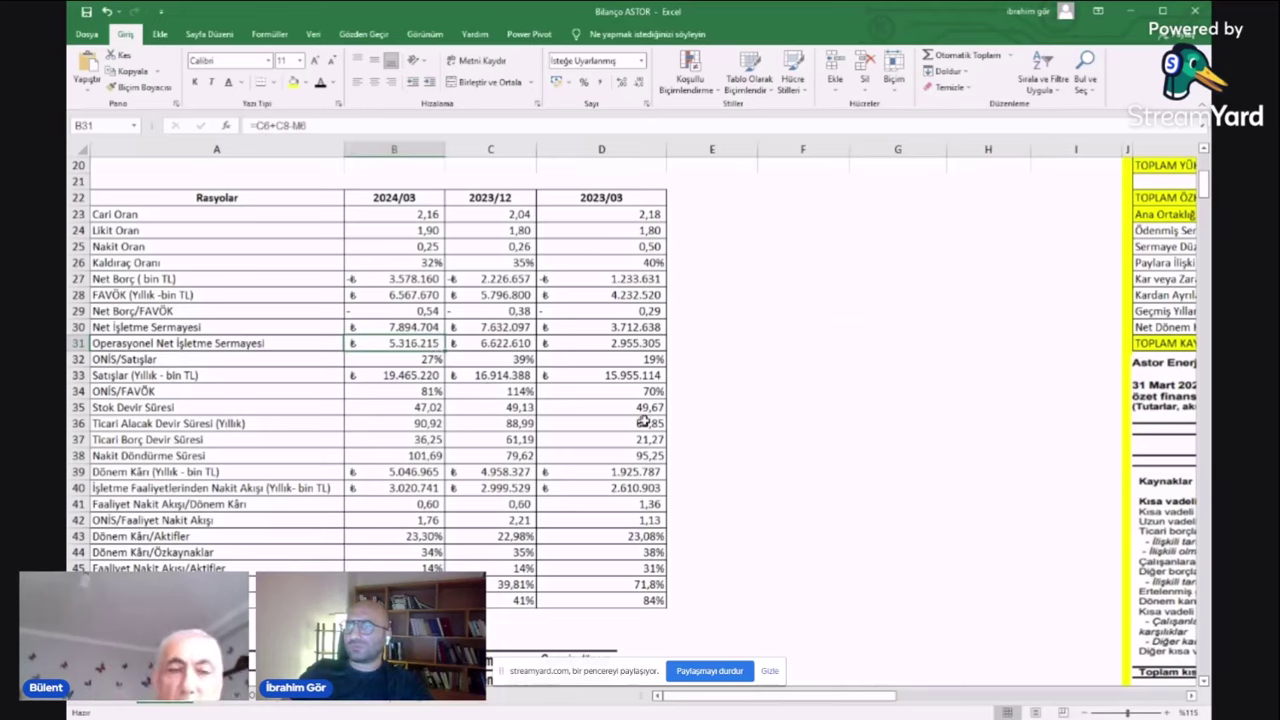
left_click(797, 372)
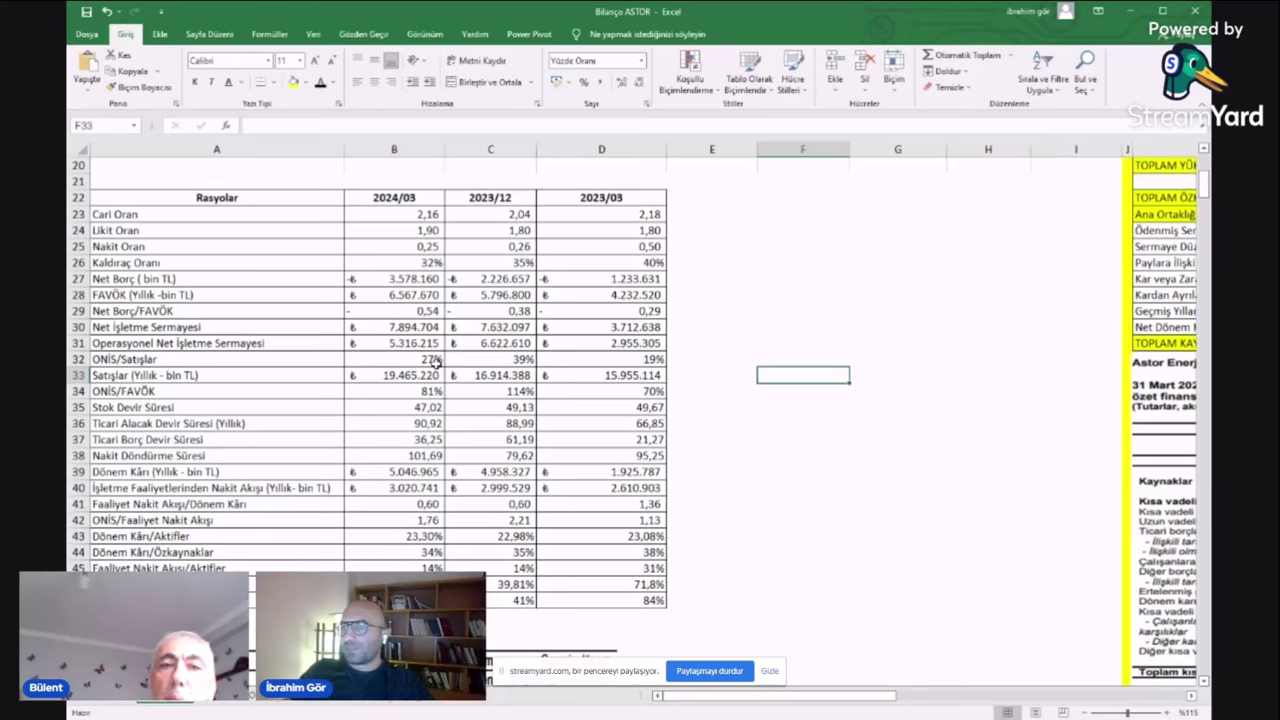
left_click(706, 311)
left_click(704, 345)
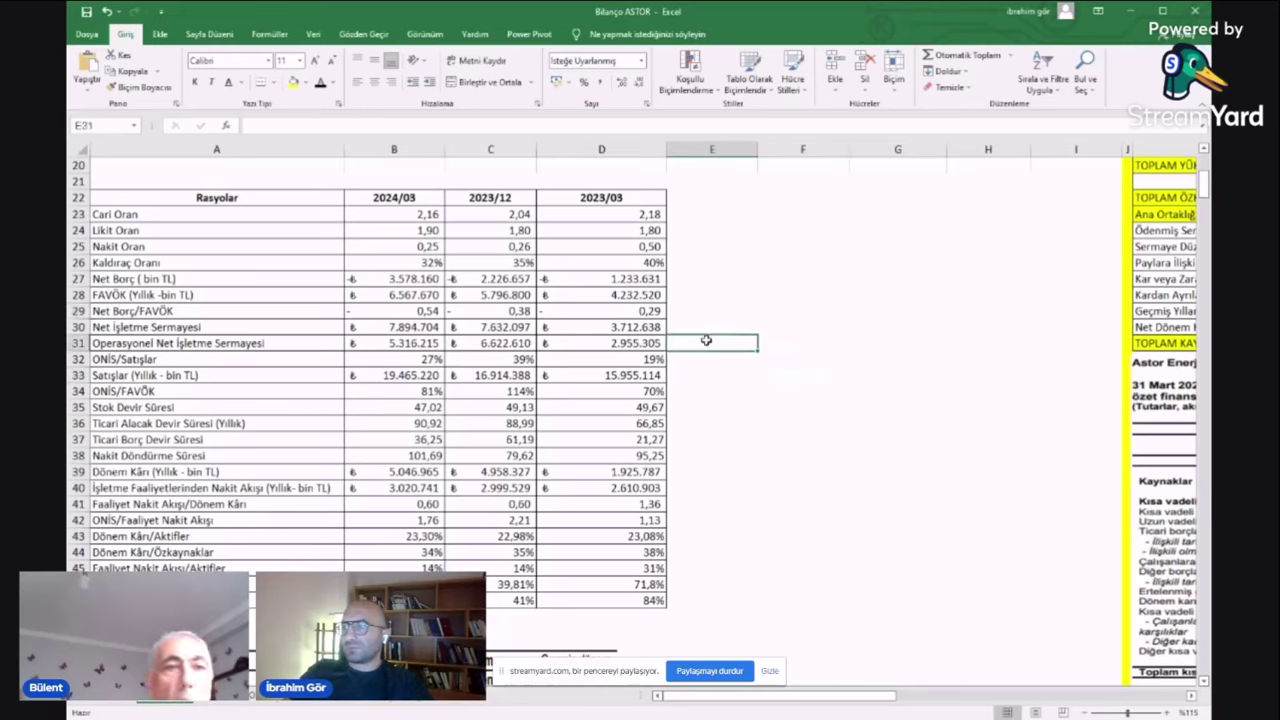
left_click(386, 342)
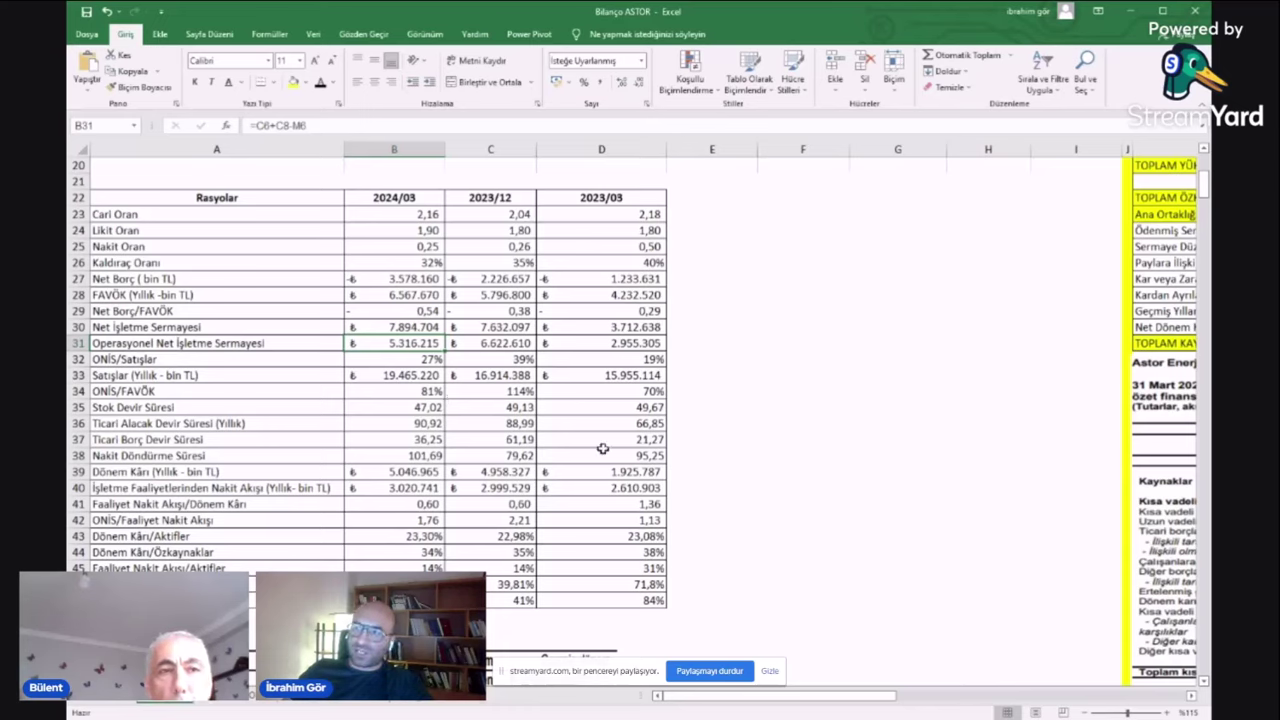
left_click(750, 296)
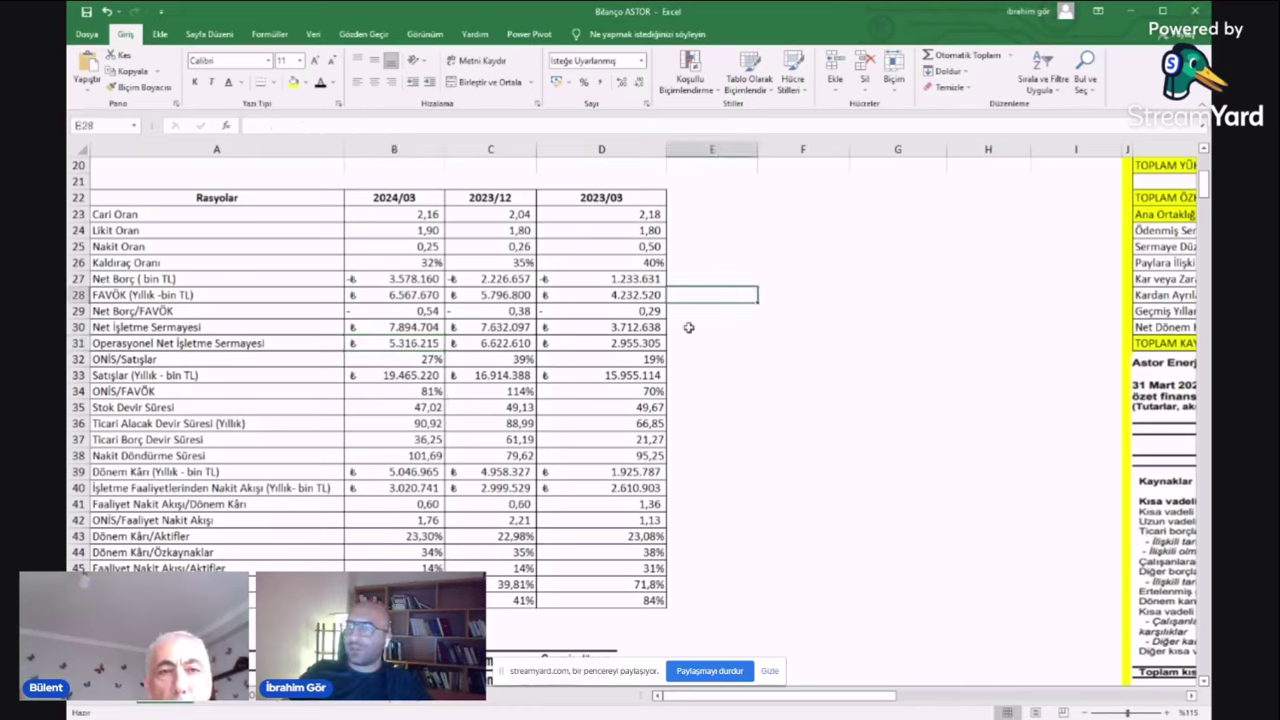
left_click(386, 343)
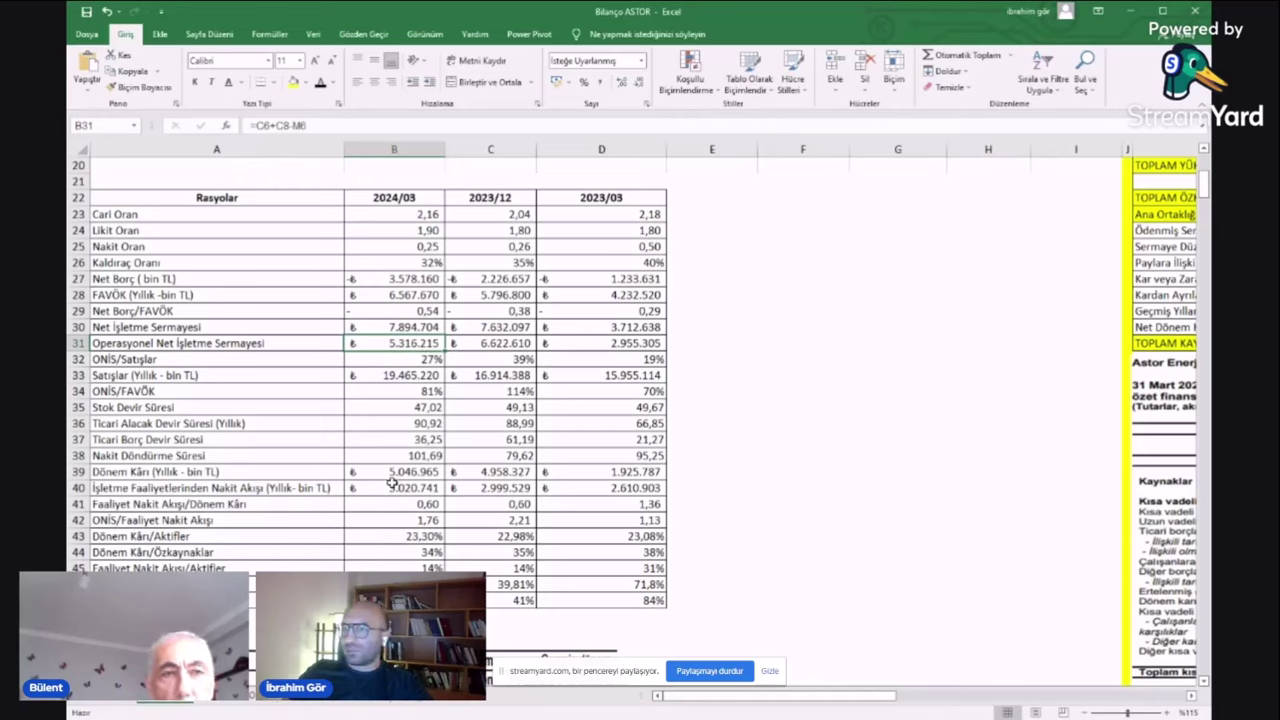
left_click(425, 393)
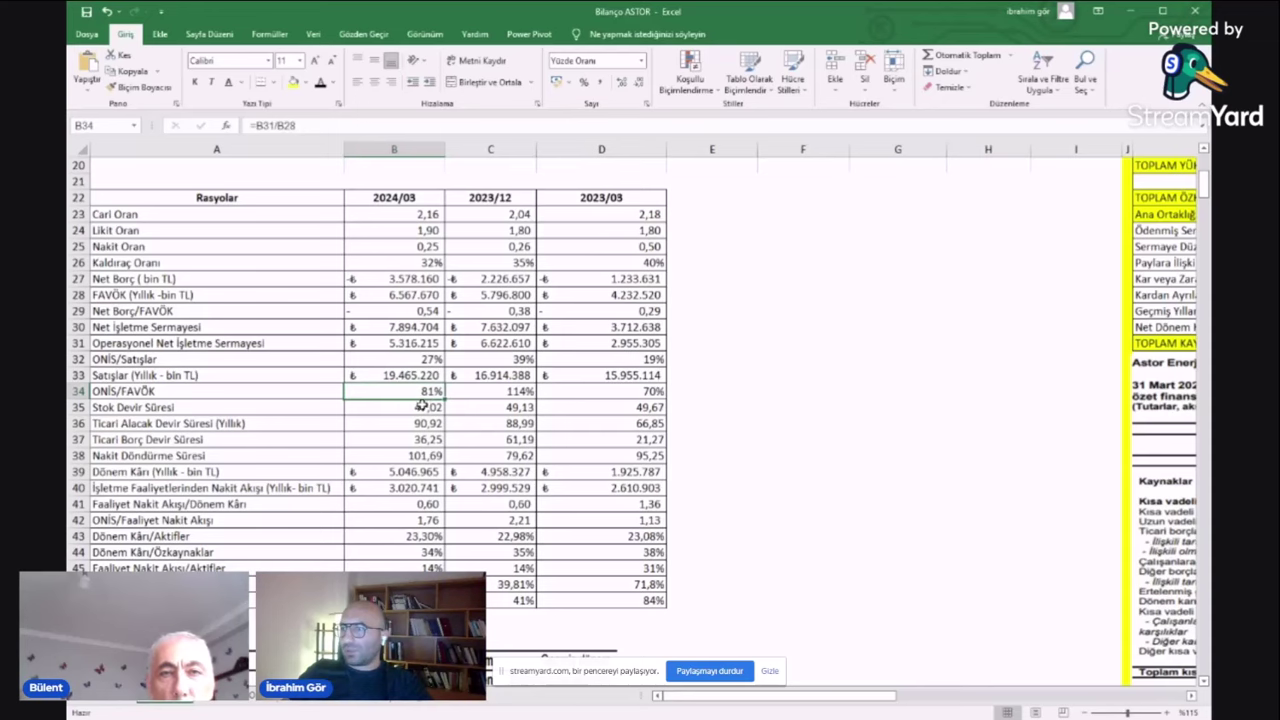
- Widen column K of the liabilities balance sheet slightly so the long Ertelenmiş Gelirler label fits in full
scroll(410, 450, "up", 6)
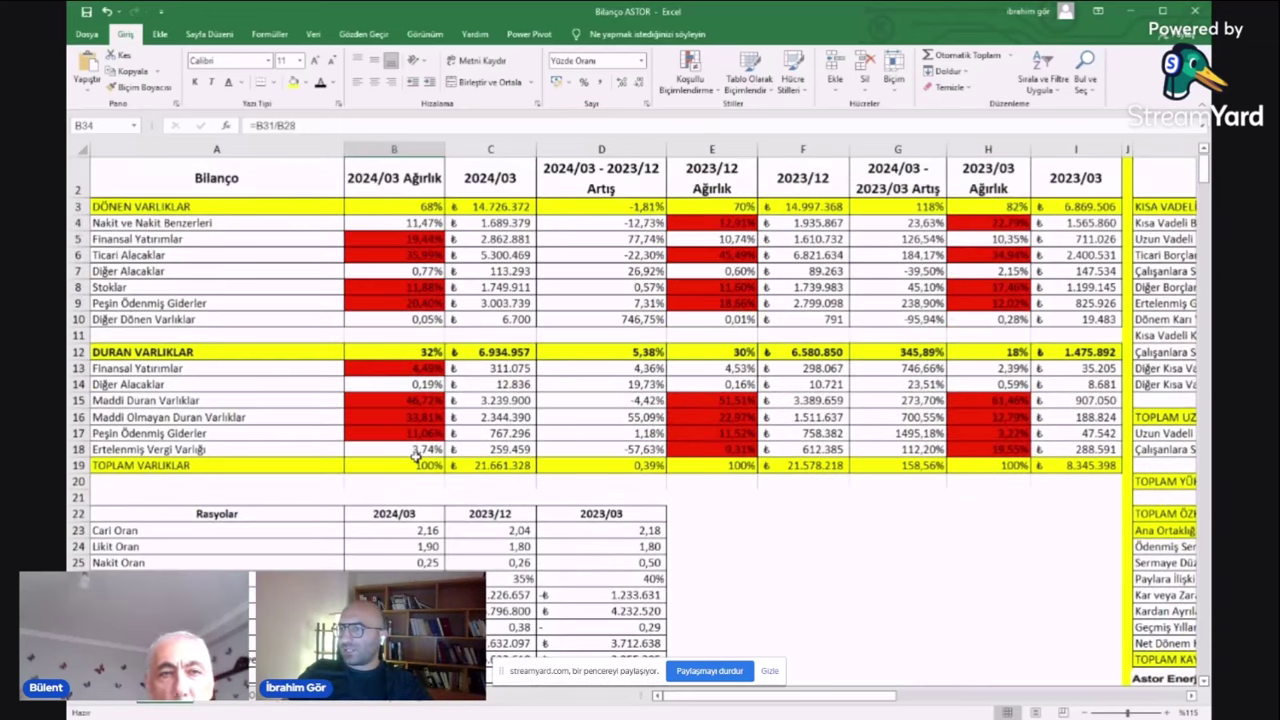
scroll(415, 453, "right", 3)
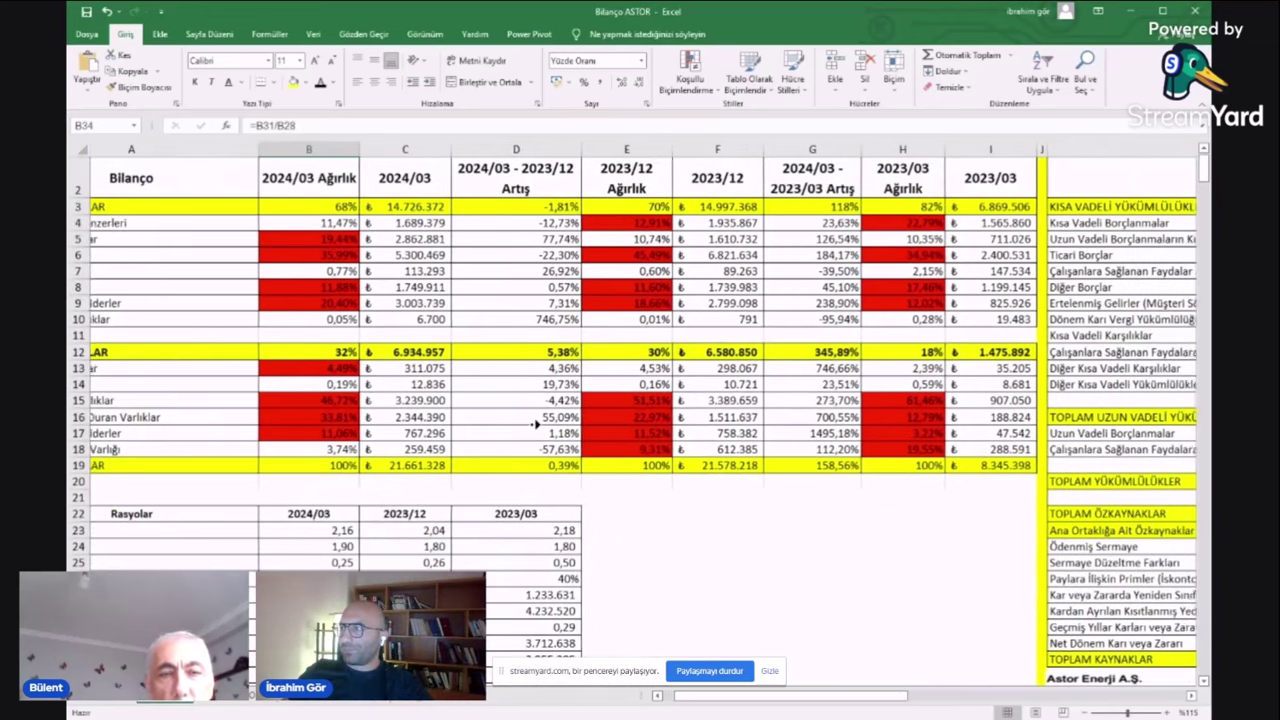
scroll(565, 425, "right", 6)
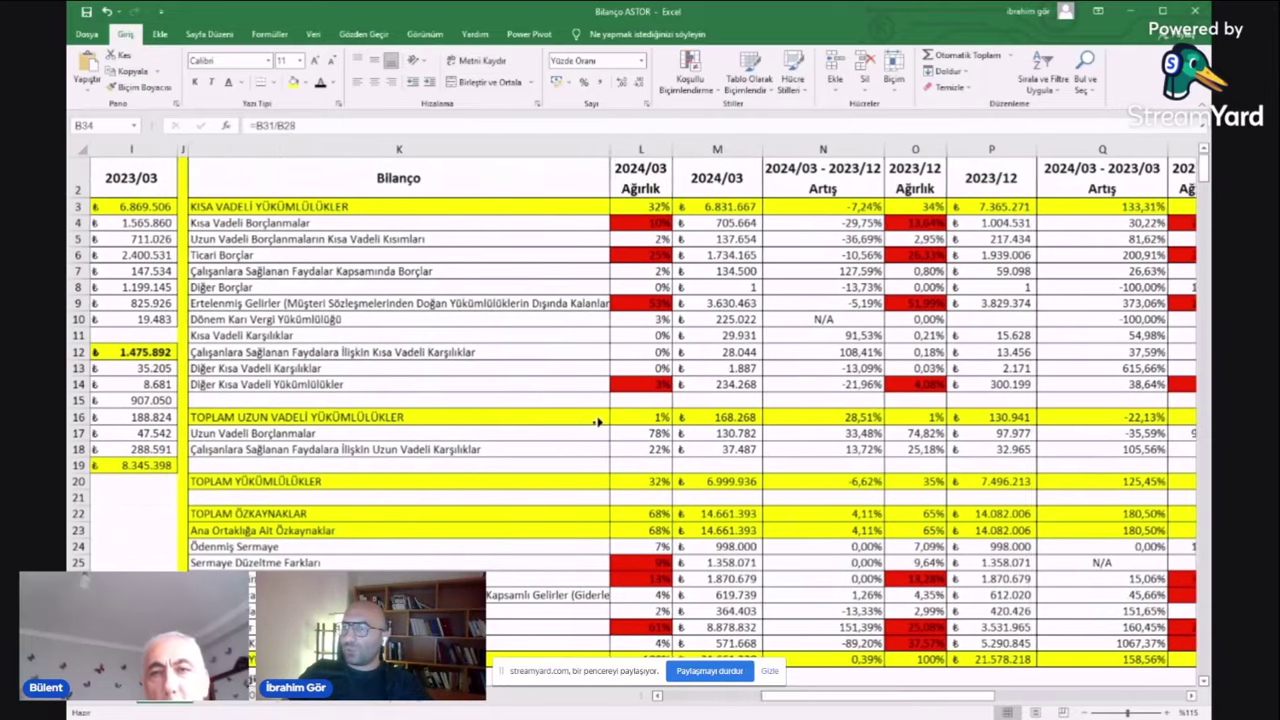
scroll(604, 422, "right", 2)
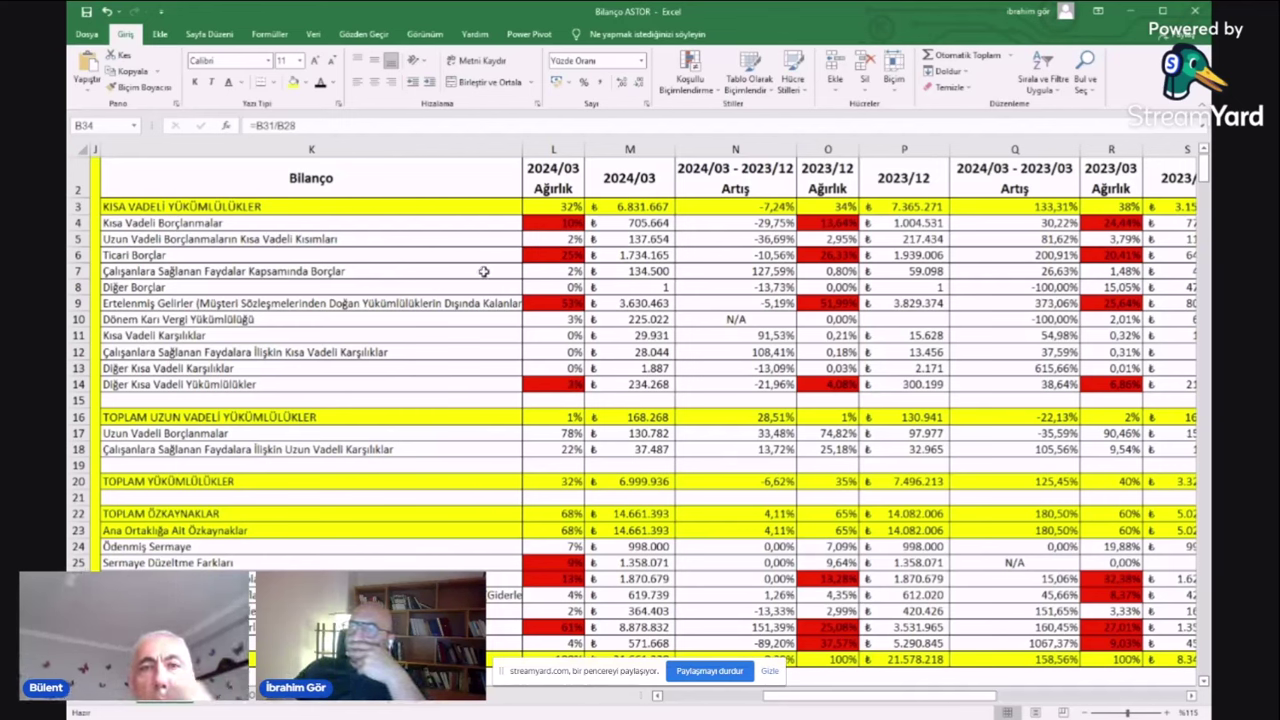
left_click_drag(520, 145, 536, 145)
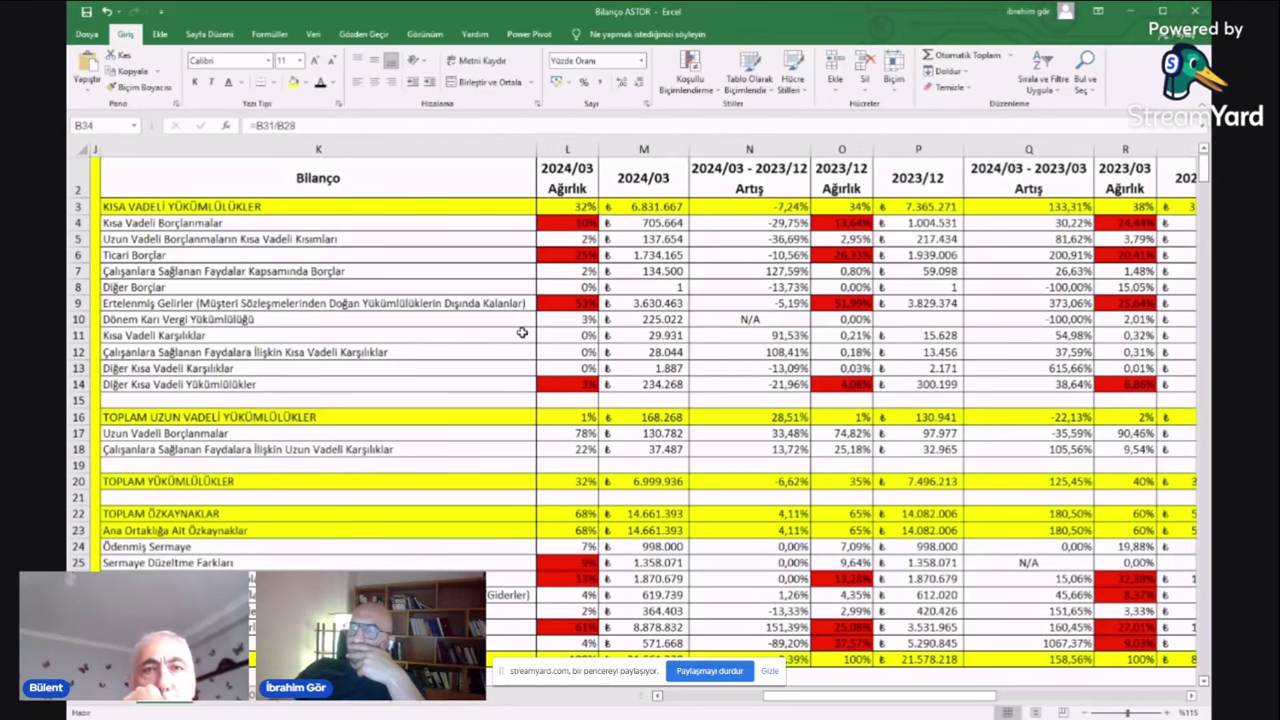
- Stretch the 31 Mart 2024 Kaynaklar statement picture below the liabilities table horizontally until its edge reaches column N
left_click(648, 223)
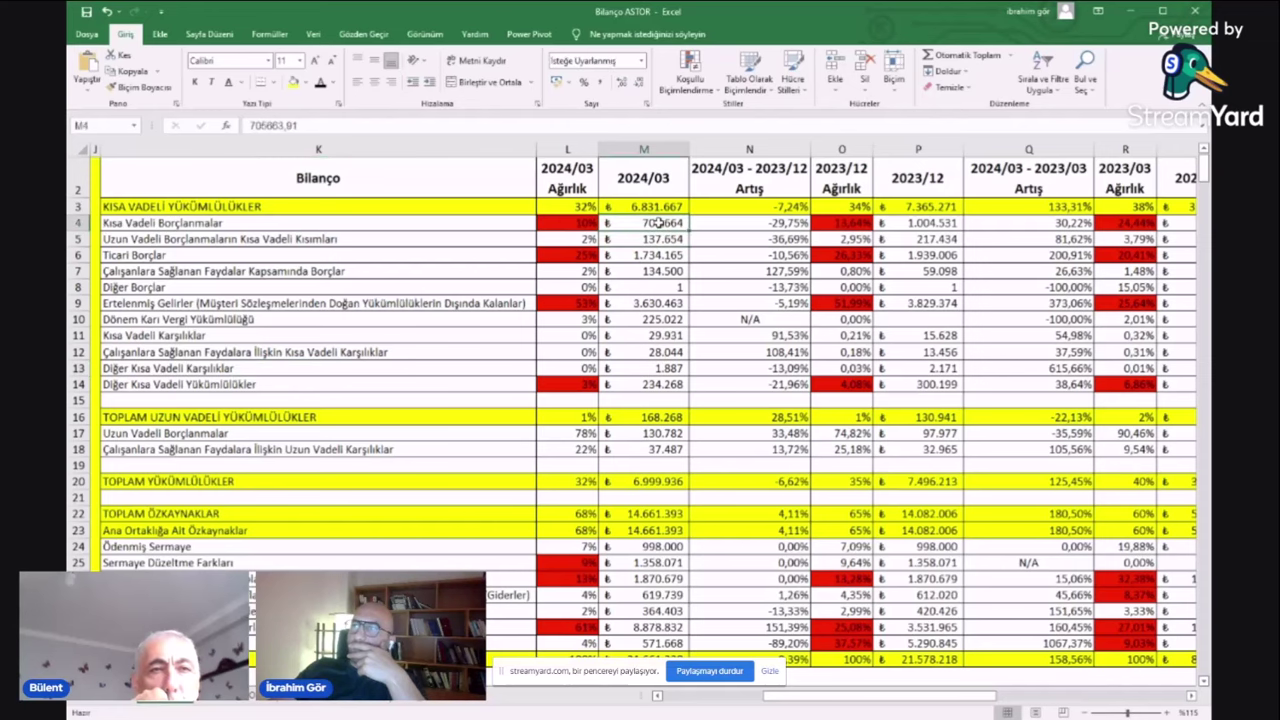
scroll(552, 299, "down", 10)
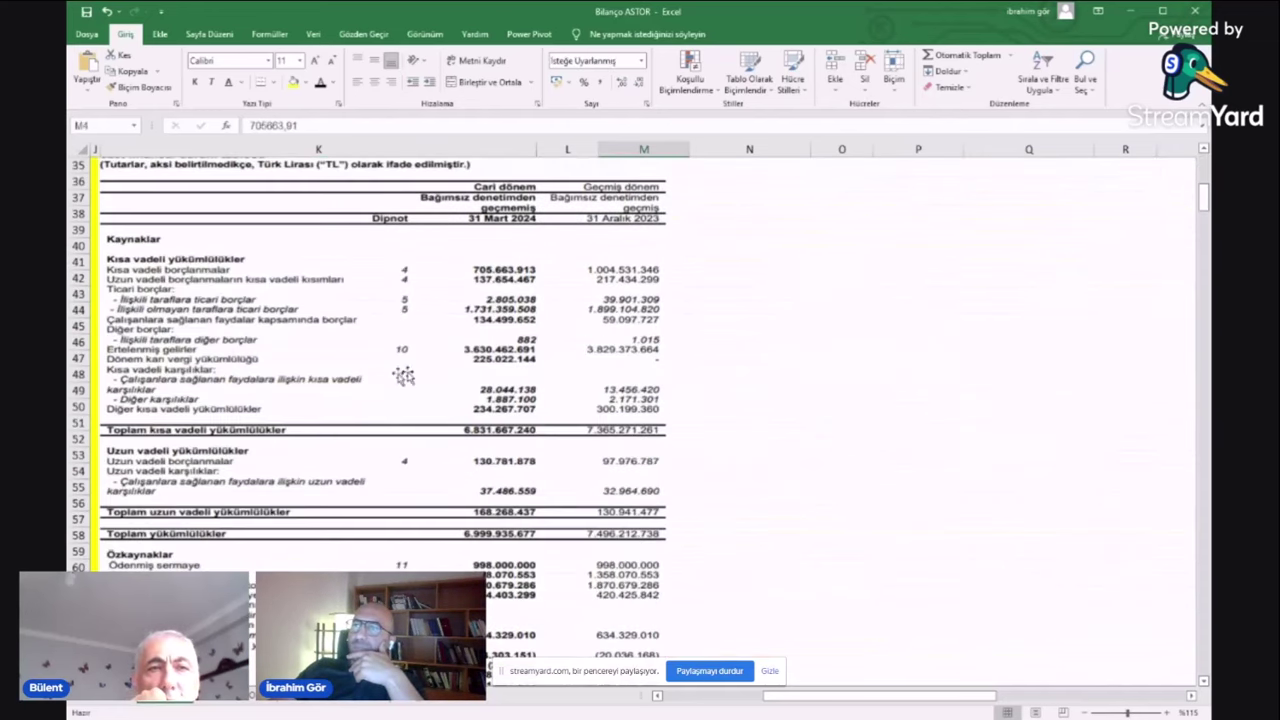
scroll(320, 425, "up", 1)
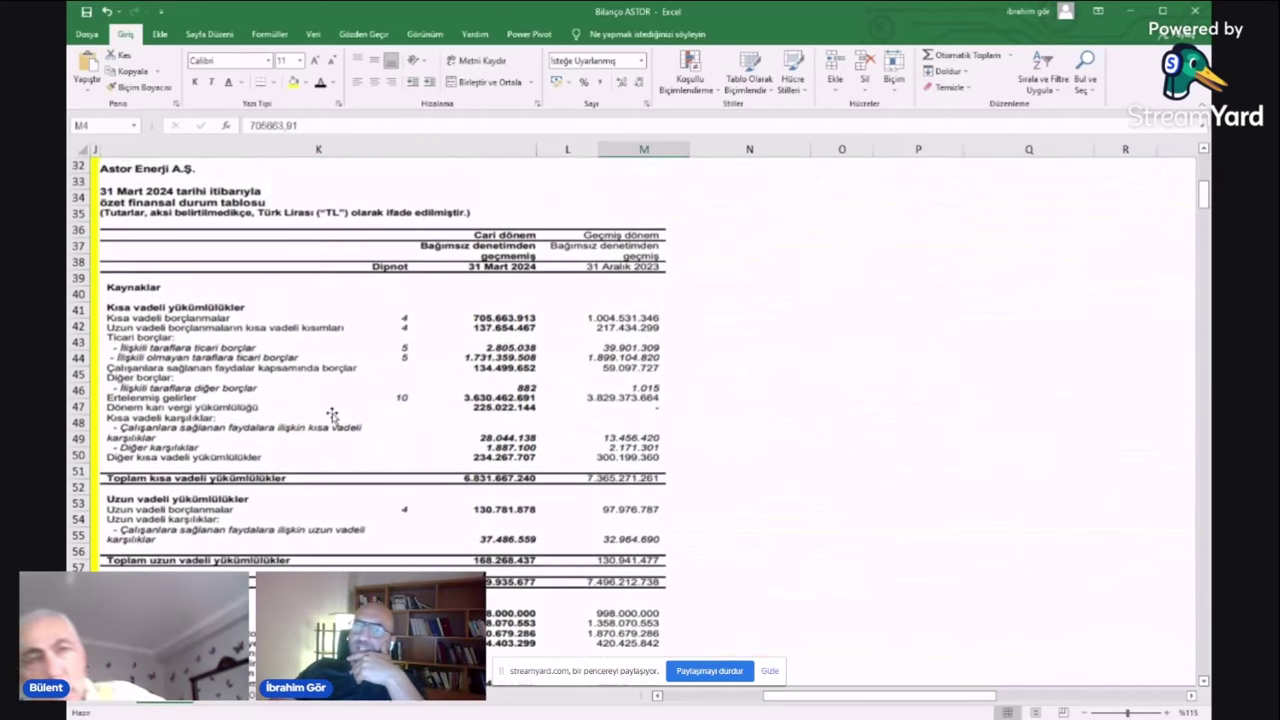
scroll(464, 399, "down", 1)
left_click(666, 428)
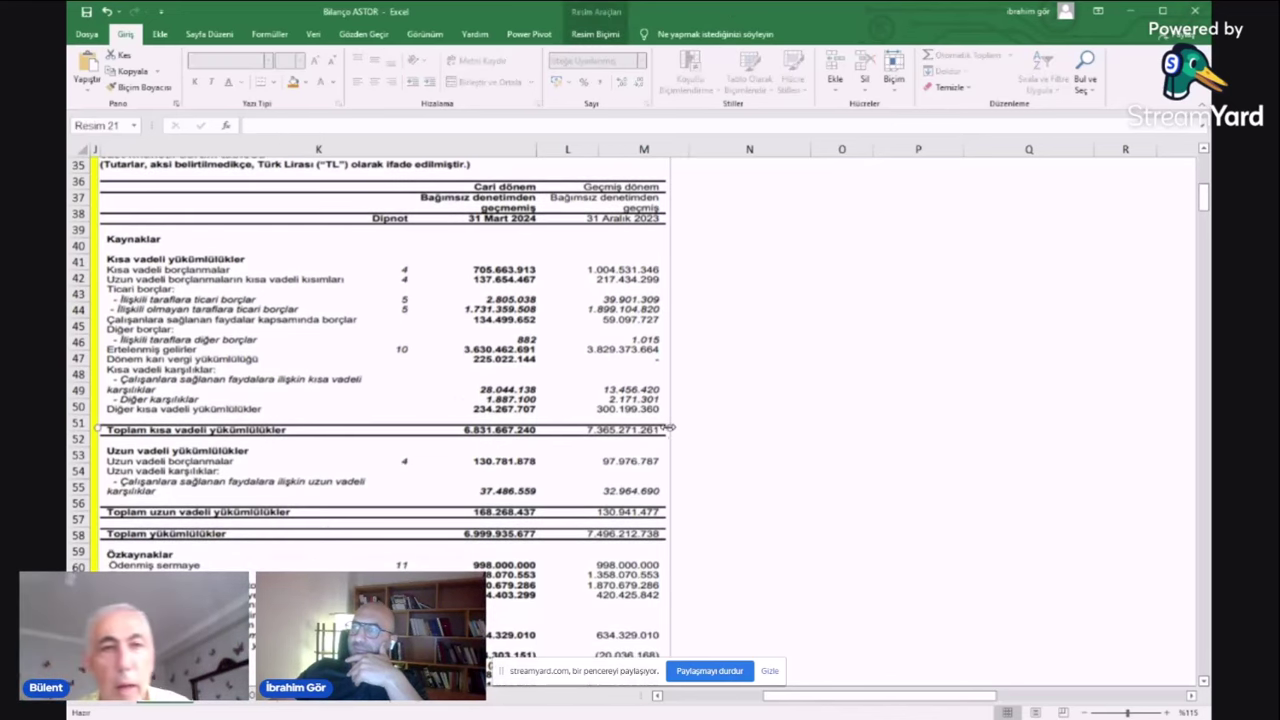
left_click_drag(666, 428, 739, 430)
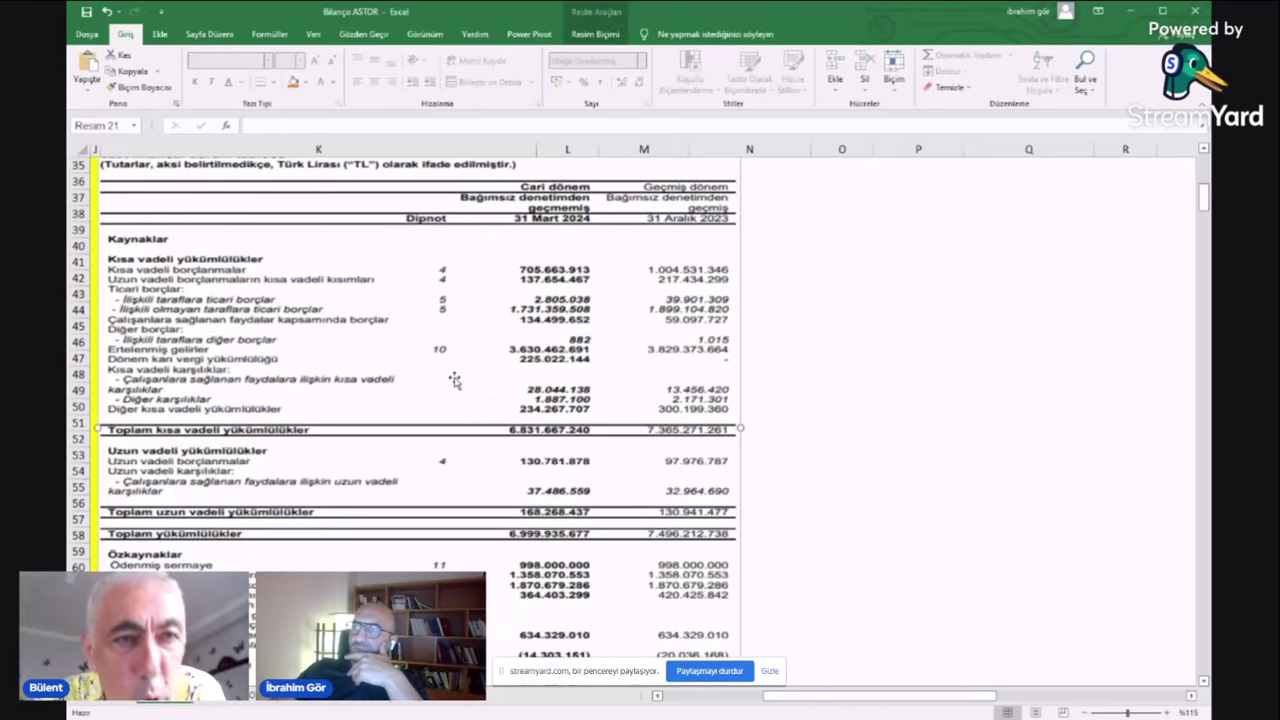
- Examine note 4 on short- and long-term borrowings, including the repayment schedule and the bank loan rates by currency
scroll(455, 371, "up", 1)
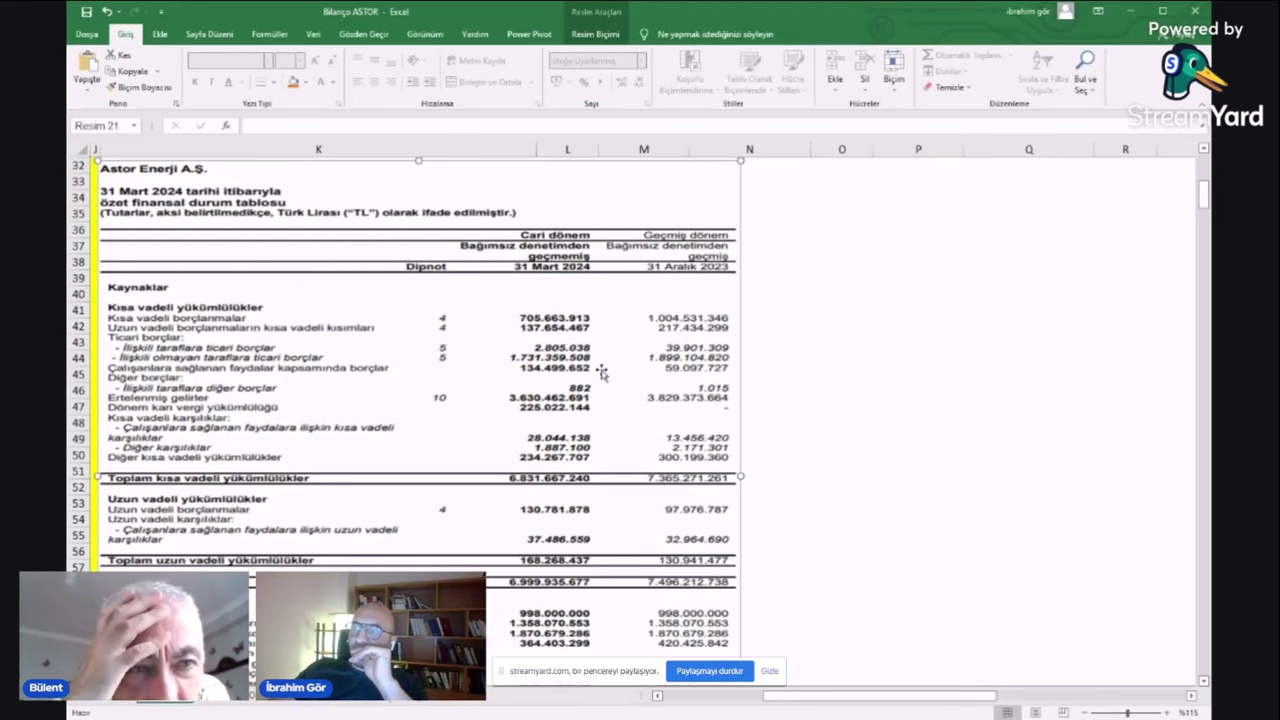
scroll(537, 373, "down", 12)
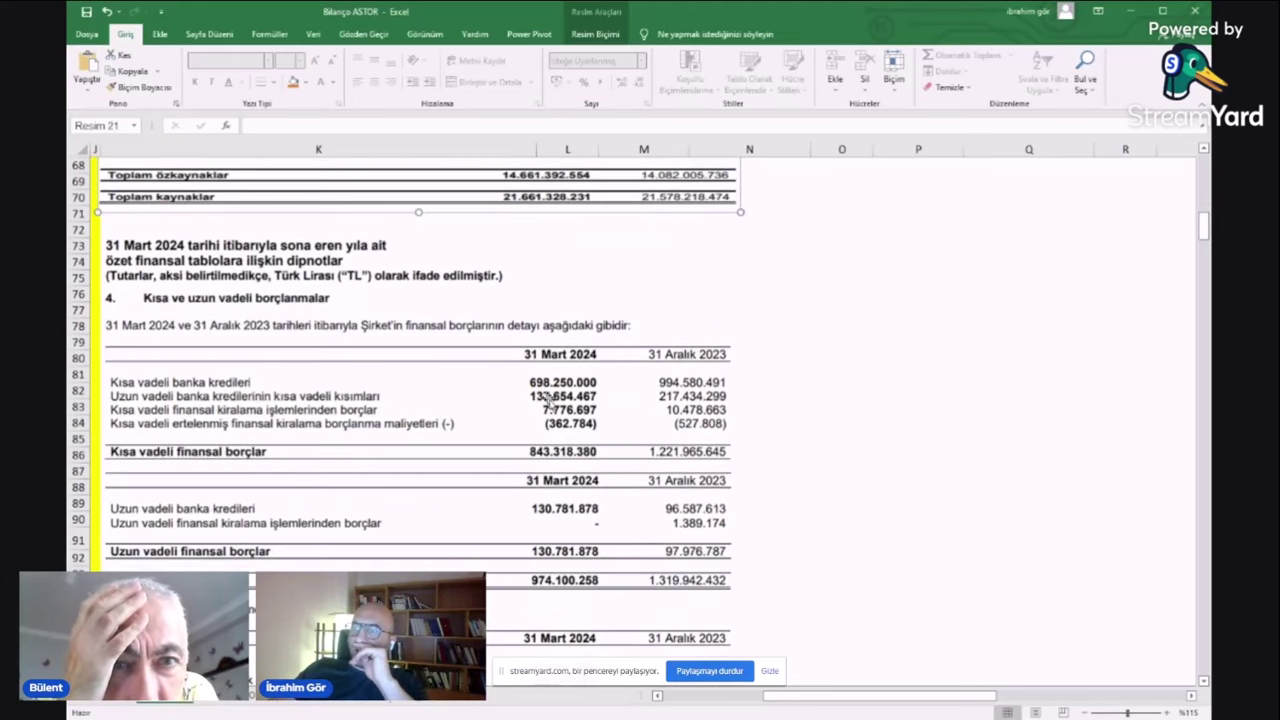
scroll(549, 400, "down", 3)
scroll(488, 395, "up", 1)
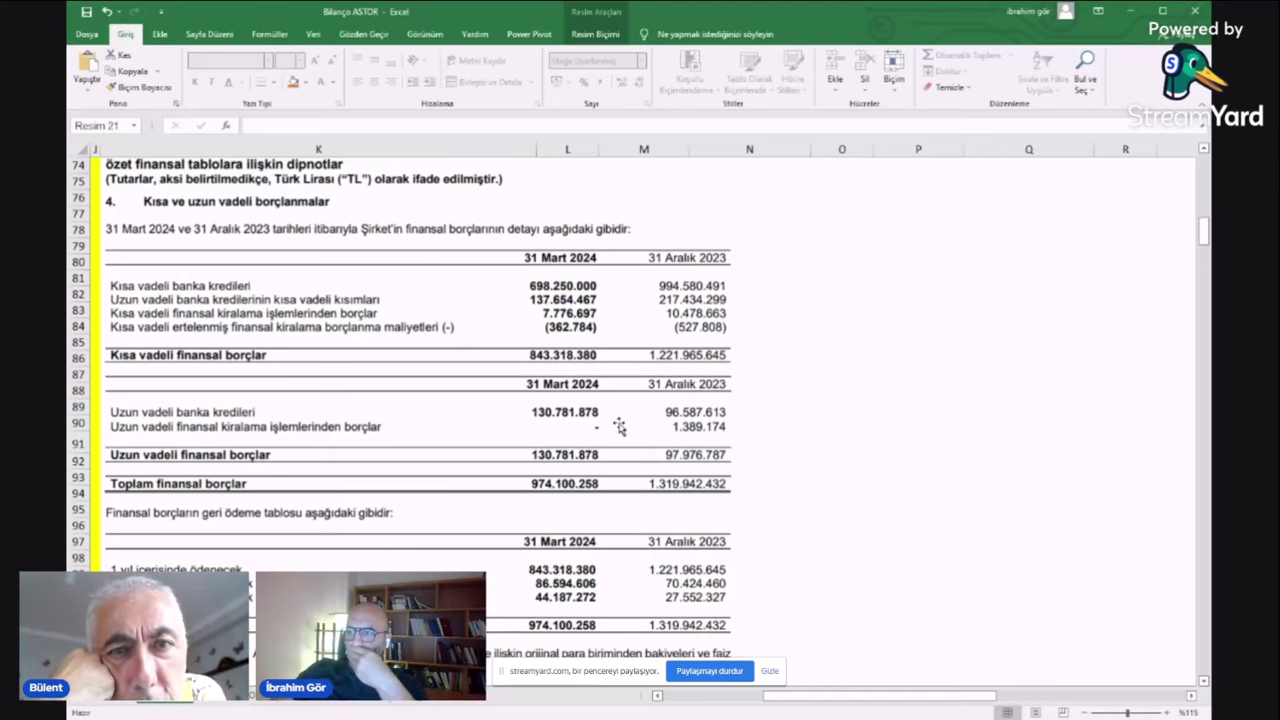
scroll(612, 432, "down", 3)
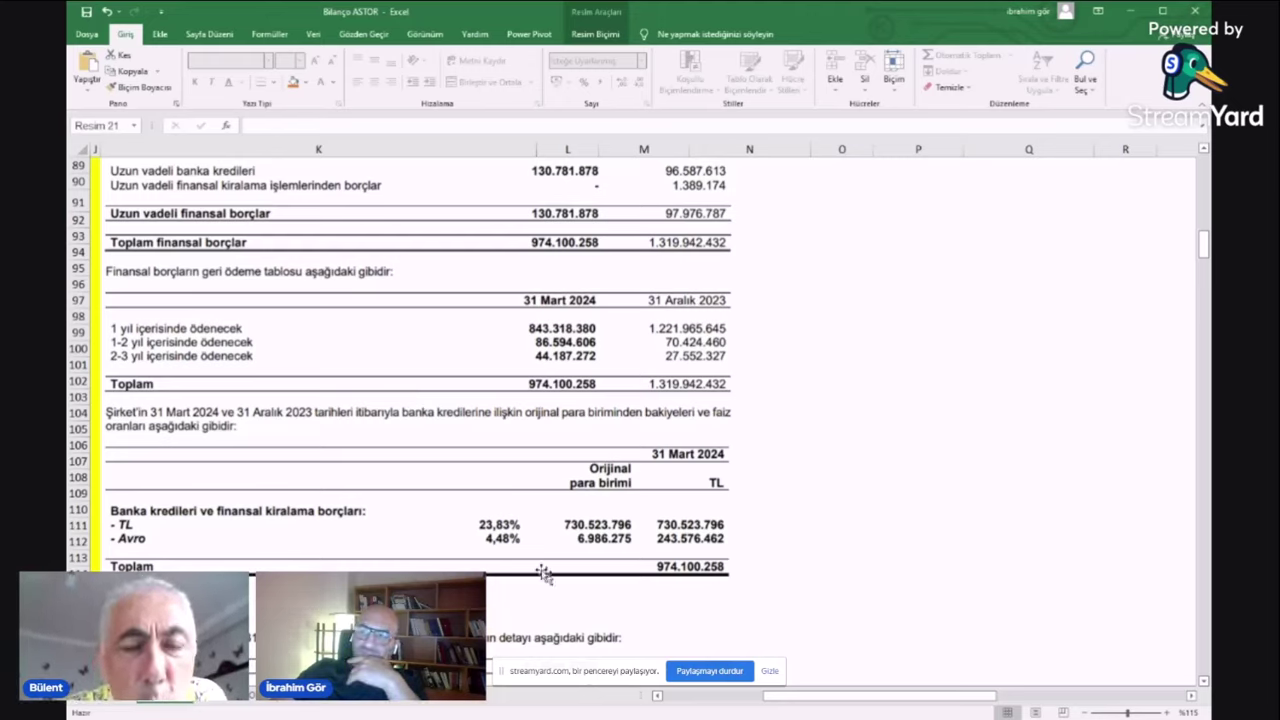
scroll(490, 545, "up", 3)
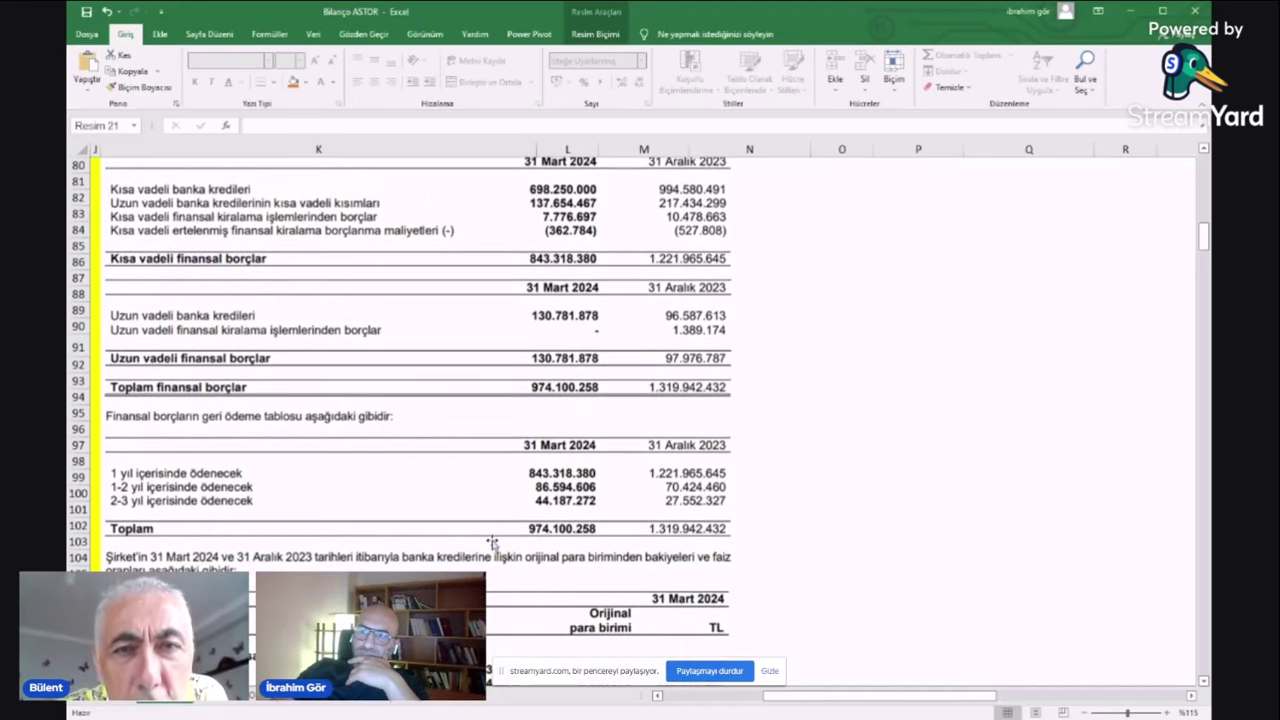
scroll(502, 540, "up", 2)
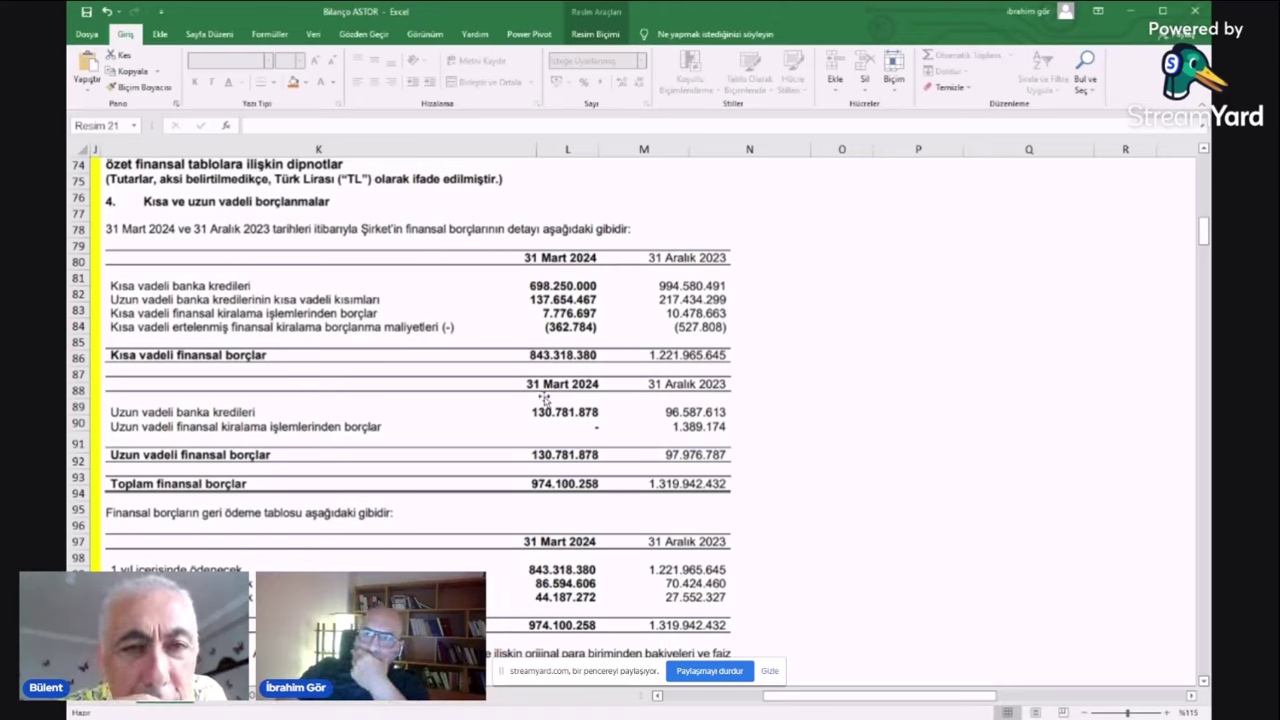
scroll(566, 425, "down", 4)
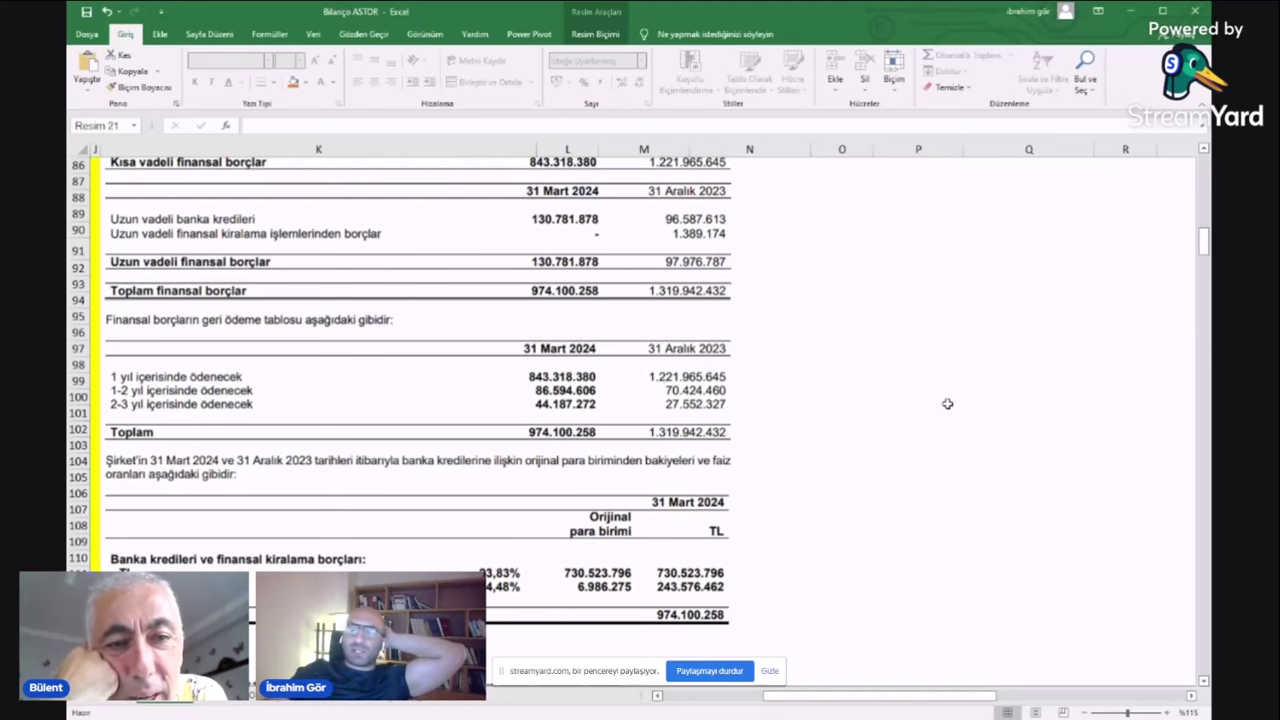
- Look through the Varlıklar statement and the Ticari alacaklar note on the assets side, and return to the Rasyolar table
scroll(274, 440, "left", 10)
scroll(329, 446, "up", 10)
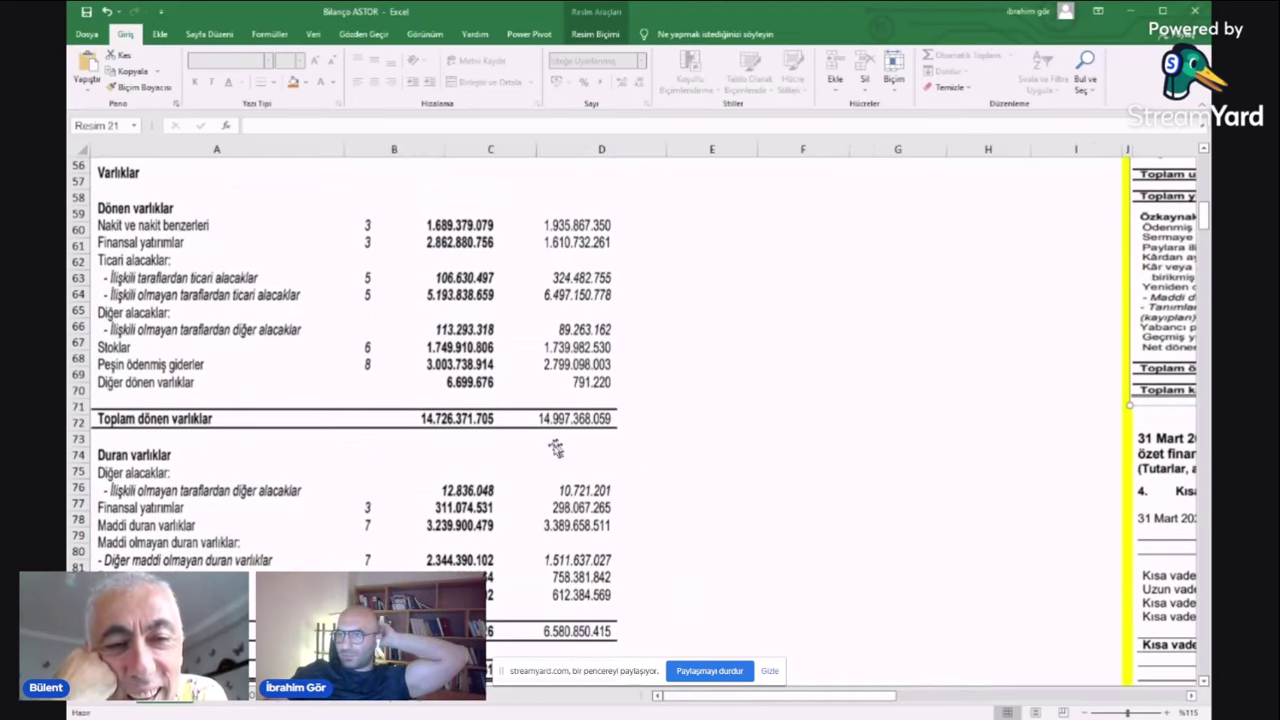
scroll(556, 448, "down", 20)
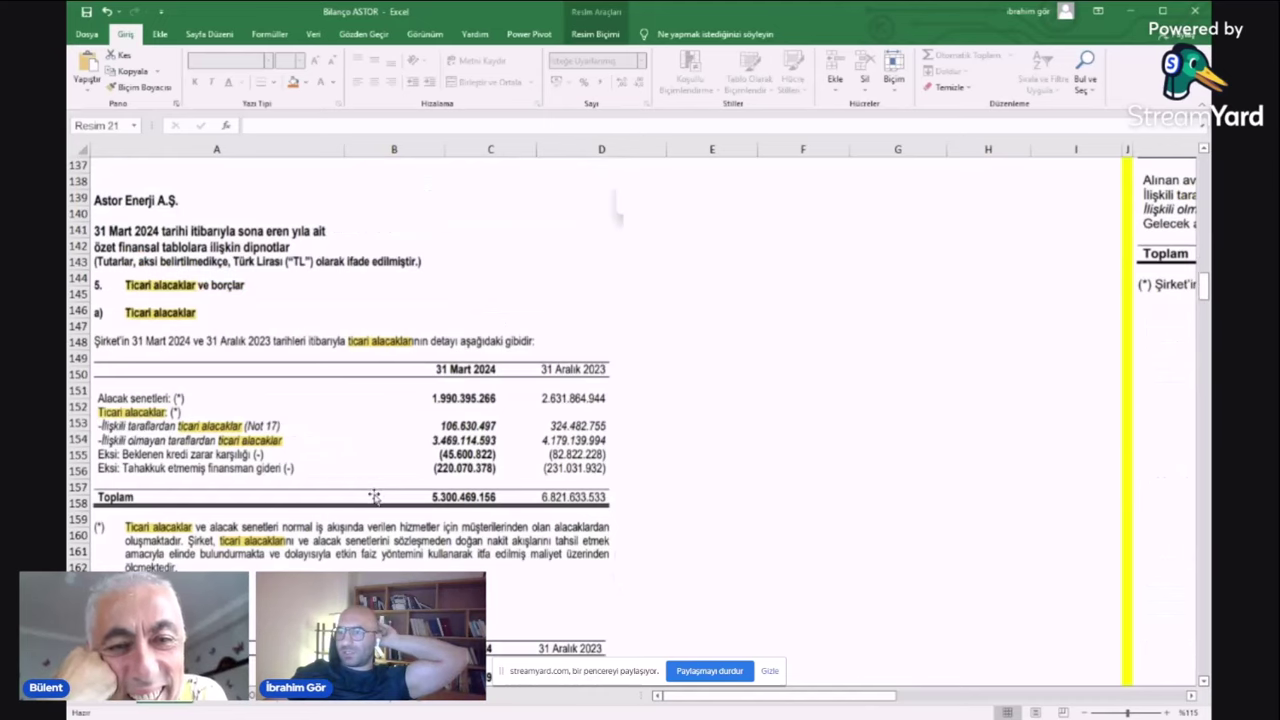
scroll(374, 497, "up", 20)
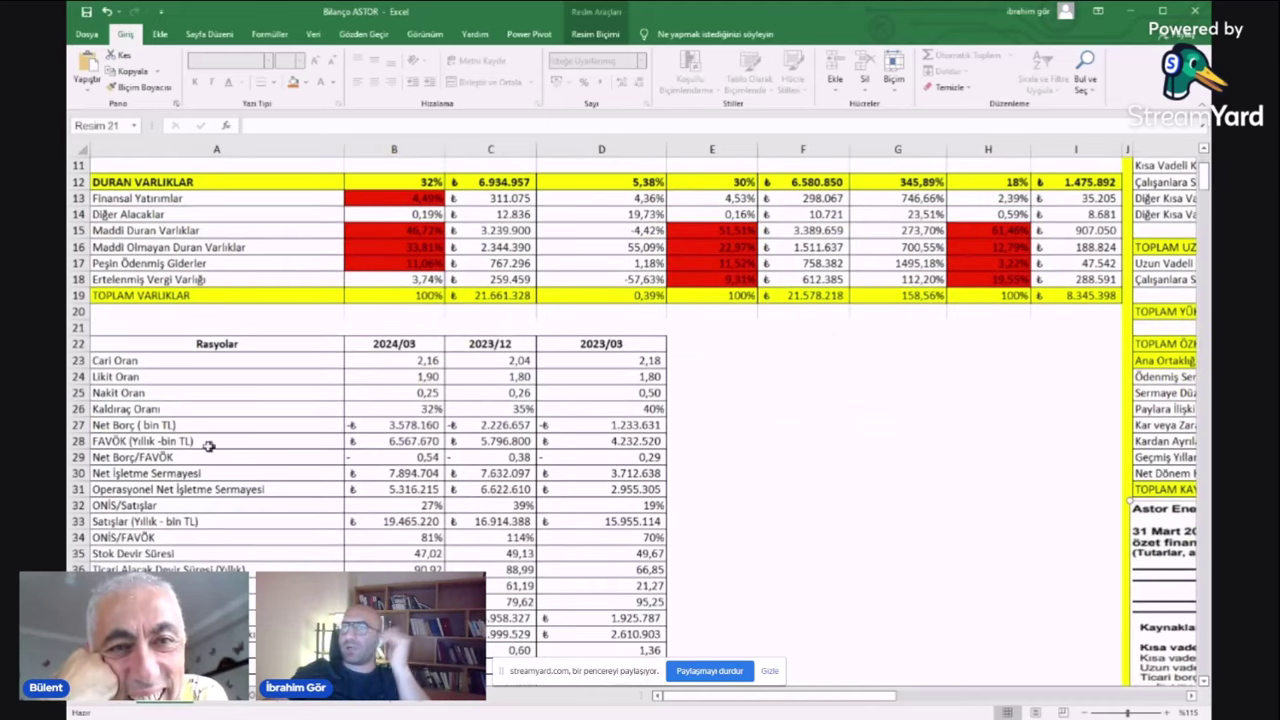
scroll(208, 446, "down", 2)
left_click(405, 343)
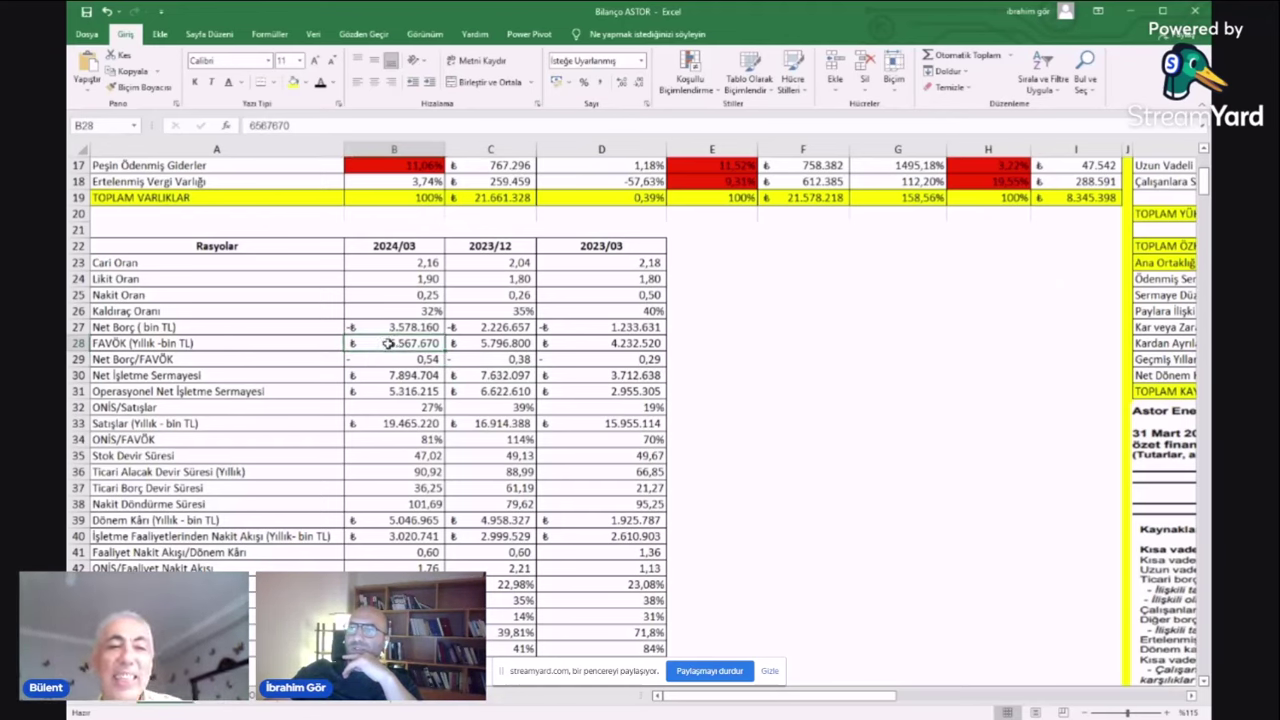
left_click(730, 343)
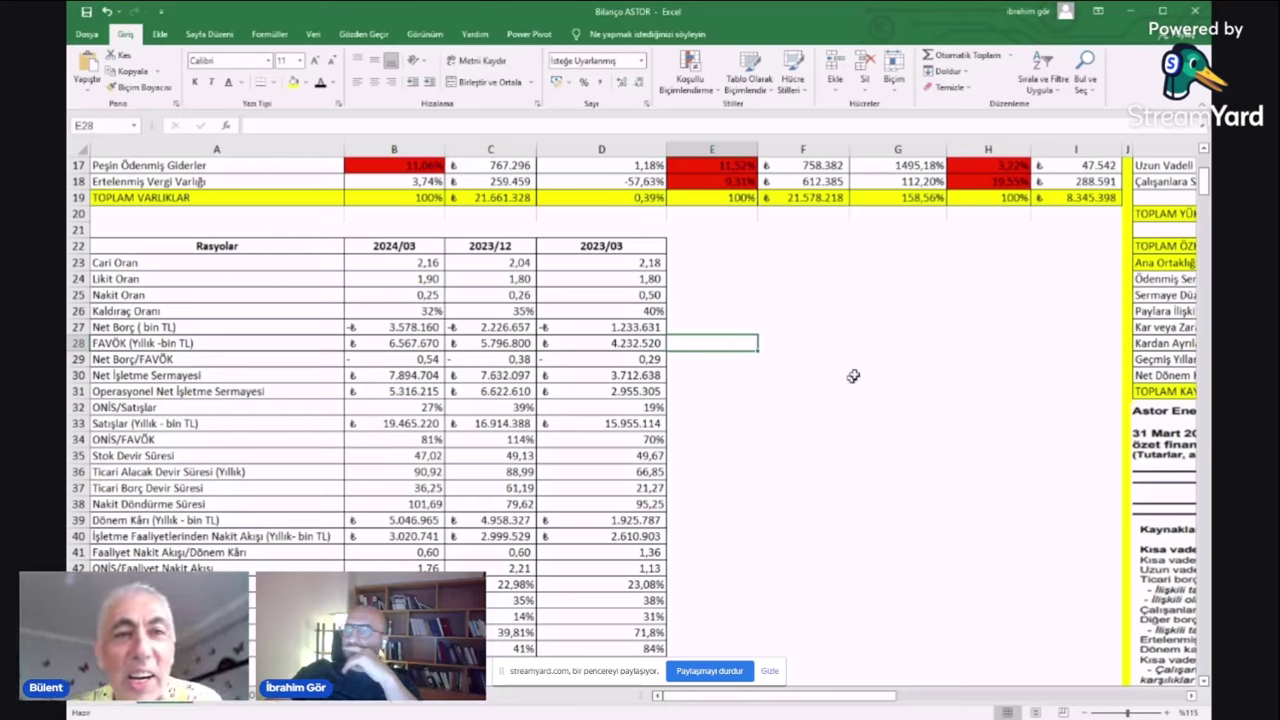
left_click(800, 360)
left_click(723, 326)
type("=topl")
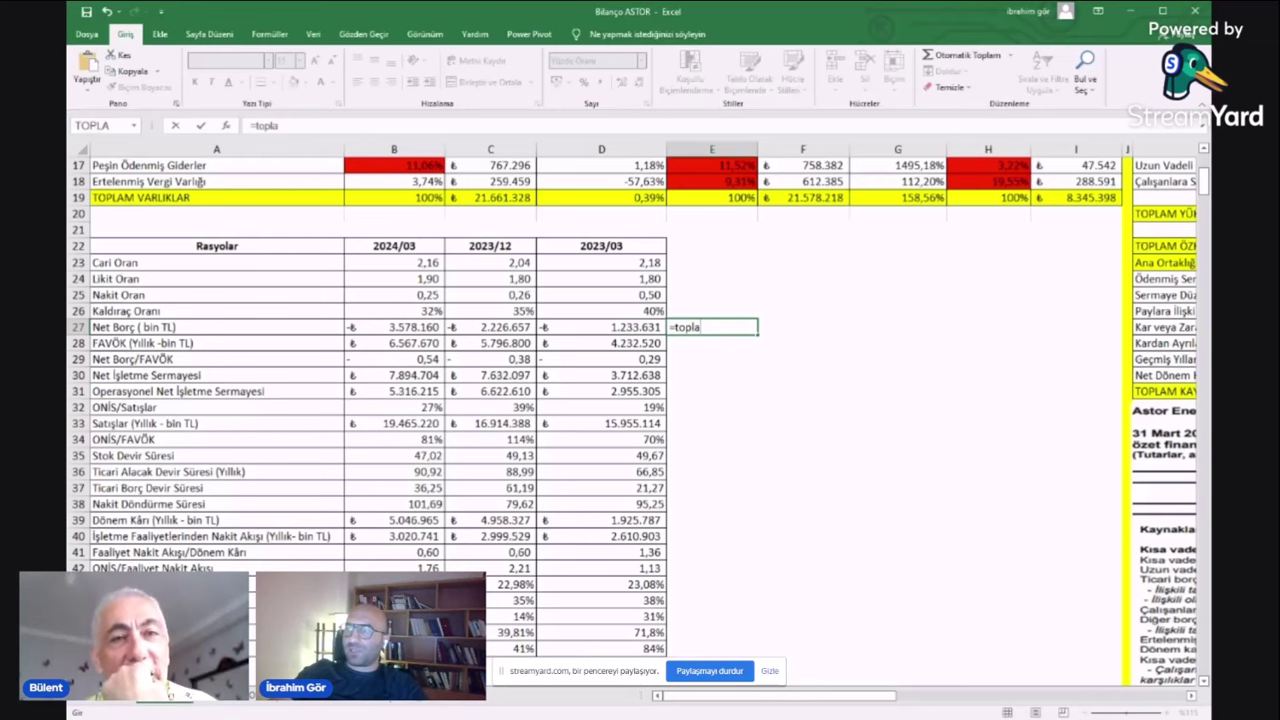
key("Escape")
- Examine the borrowings note for the debt payable within one year, check the cash and cash equivalents note, and return to the Rasyolar table
scroll(894, 389, "right", 2)
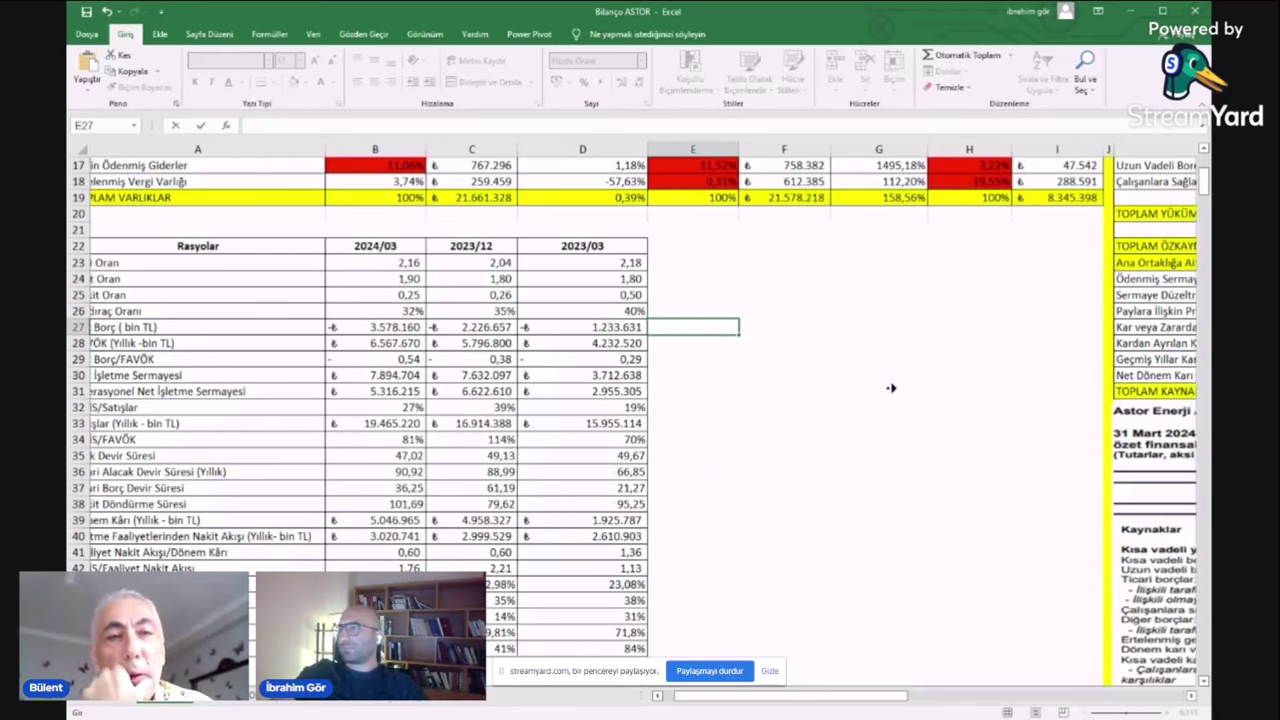
scroll(899, 389, "right", 8)
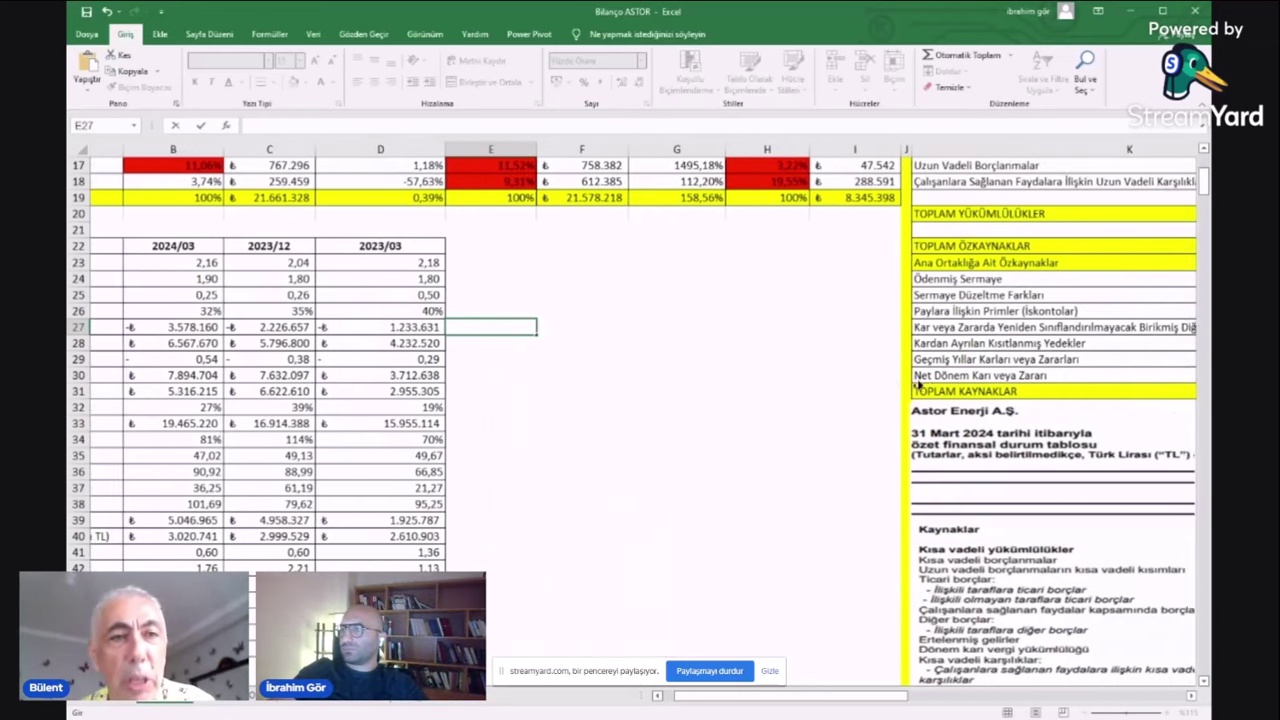
scroll(926, 382, "right", 15)
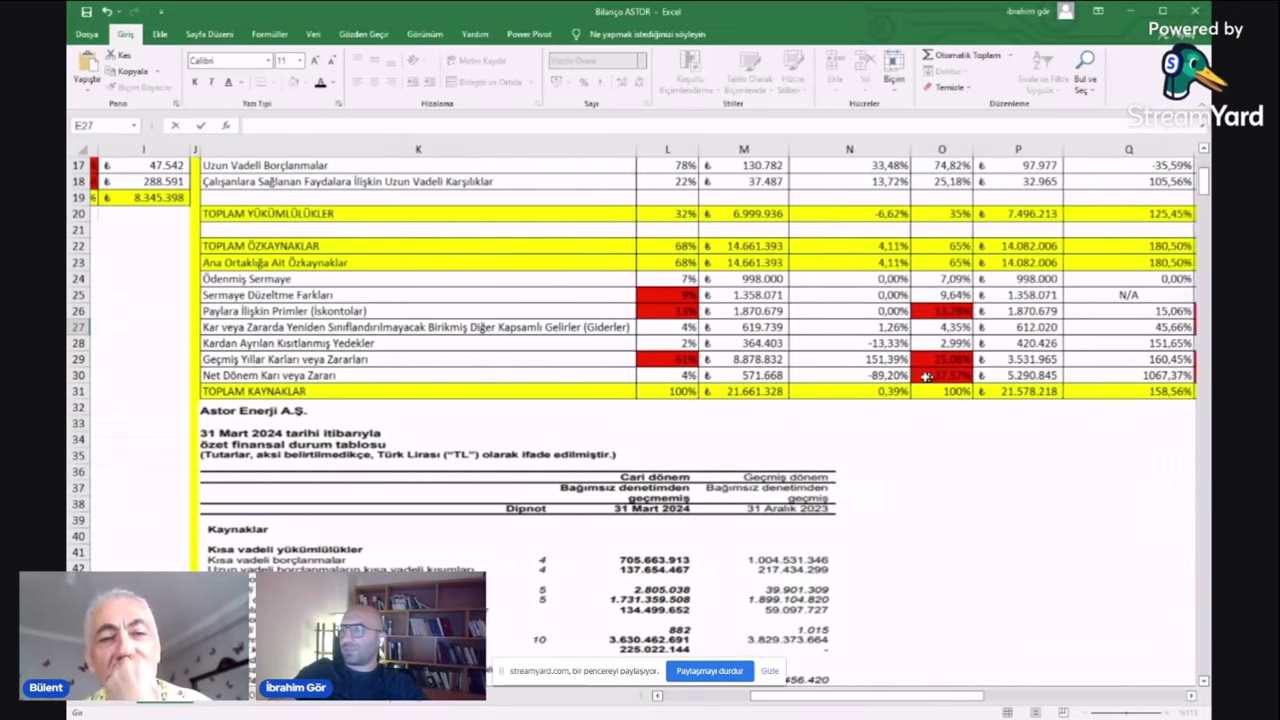
scroll(746, 419, "down", 7)
scroll(746, 419, "down", 12)
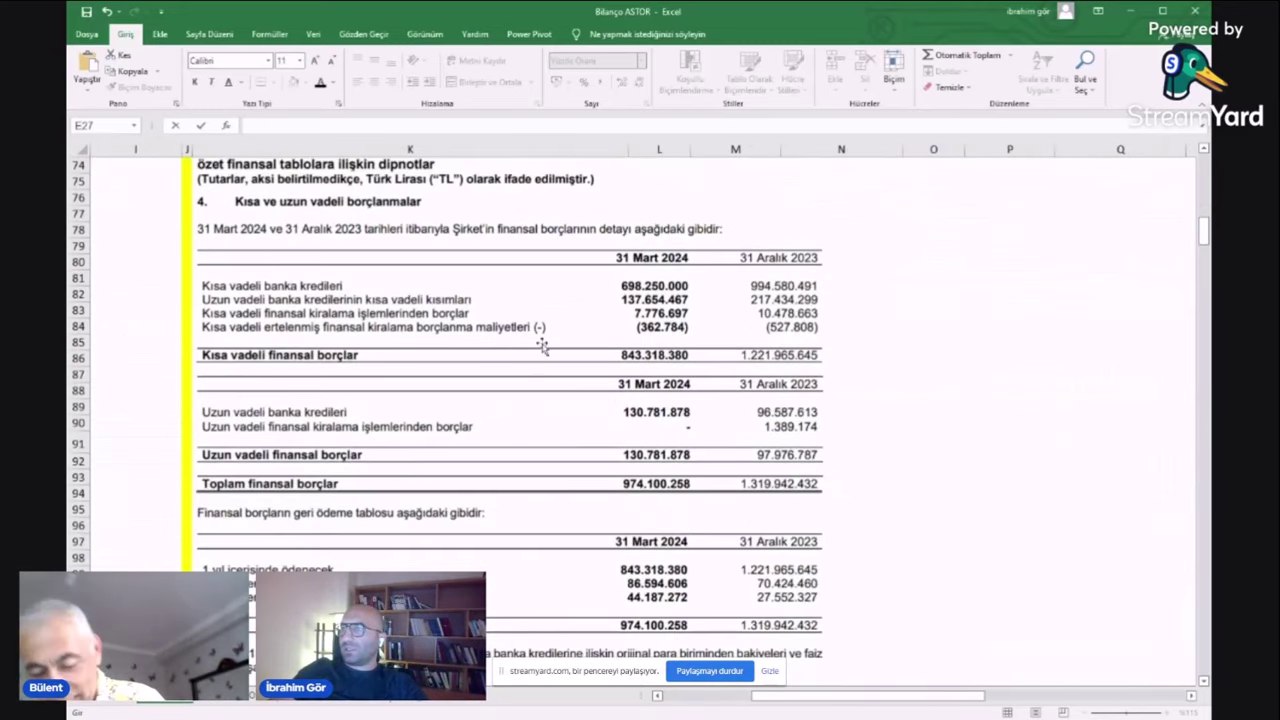
scroll(648, 555, "down", 2)
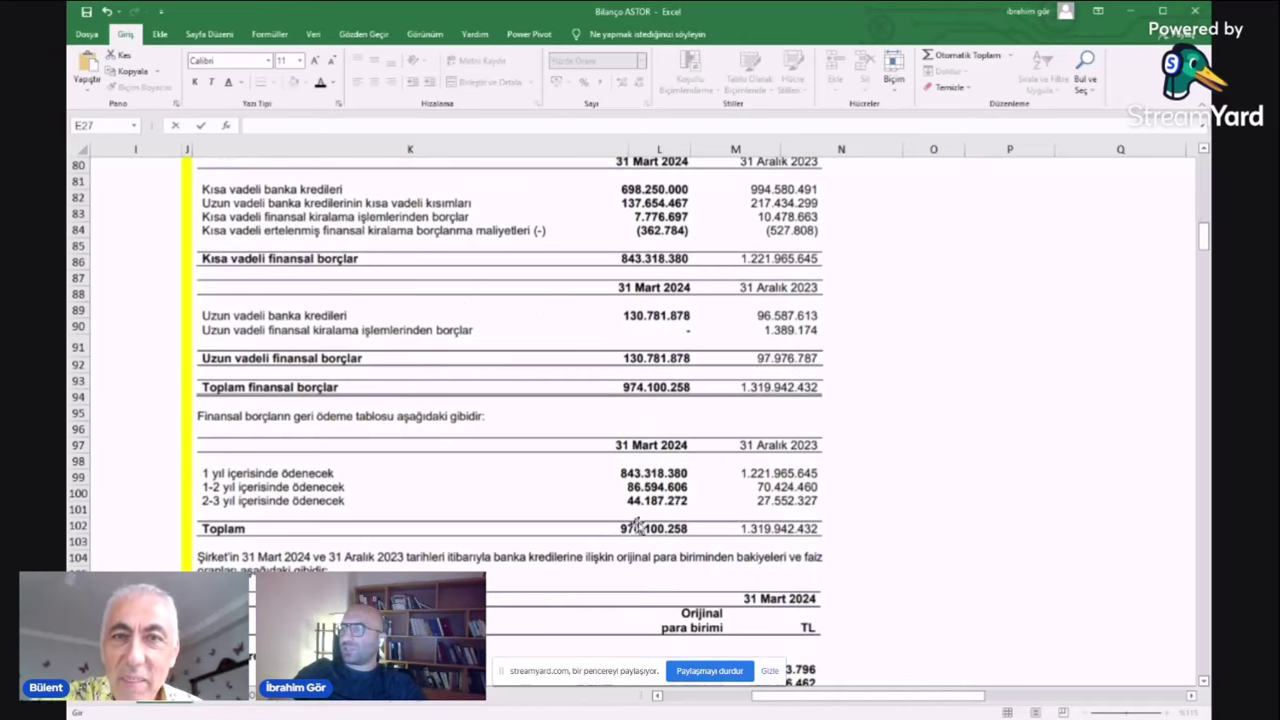
scroll(108, 371, "down", 2)
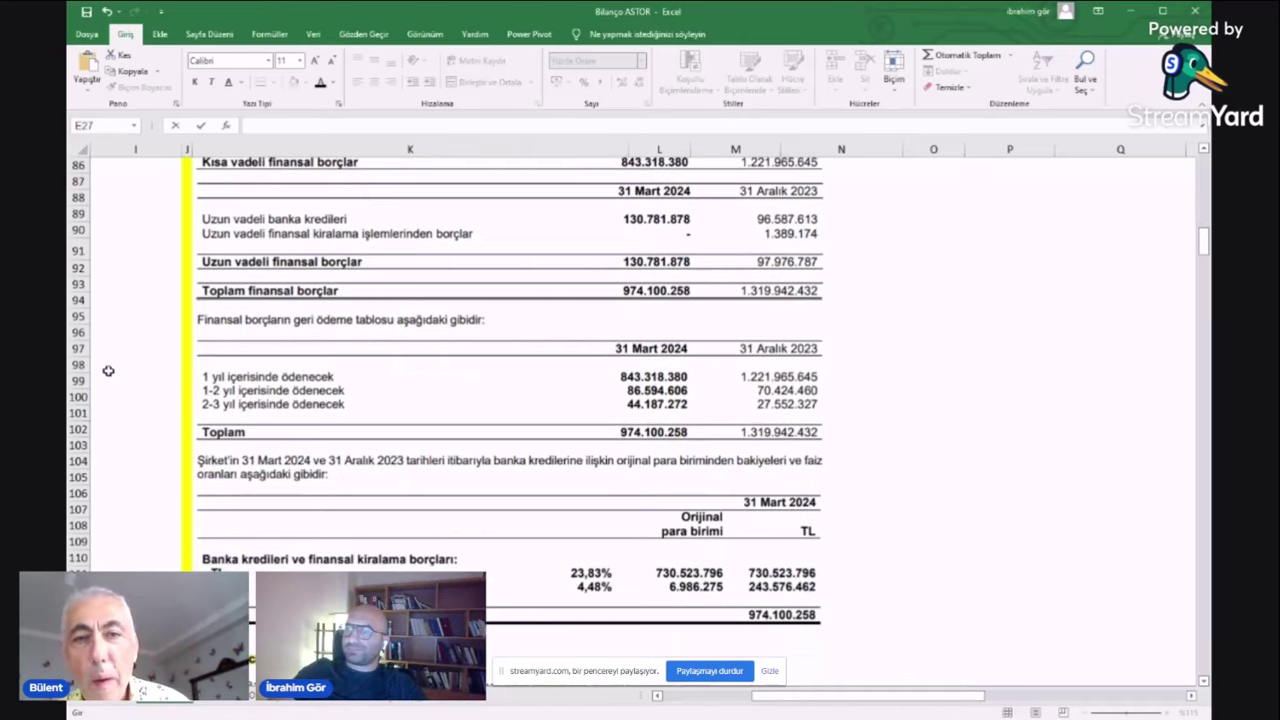
scroll(972, 301, "left", 5)
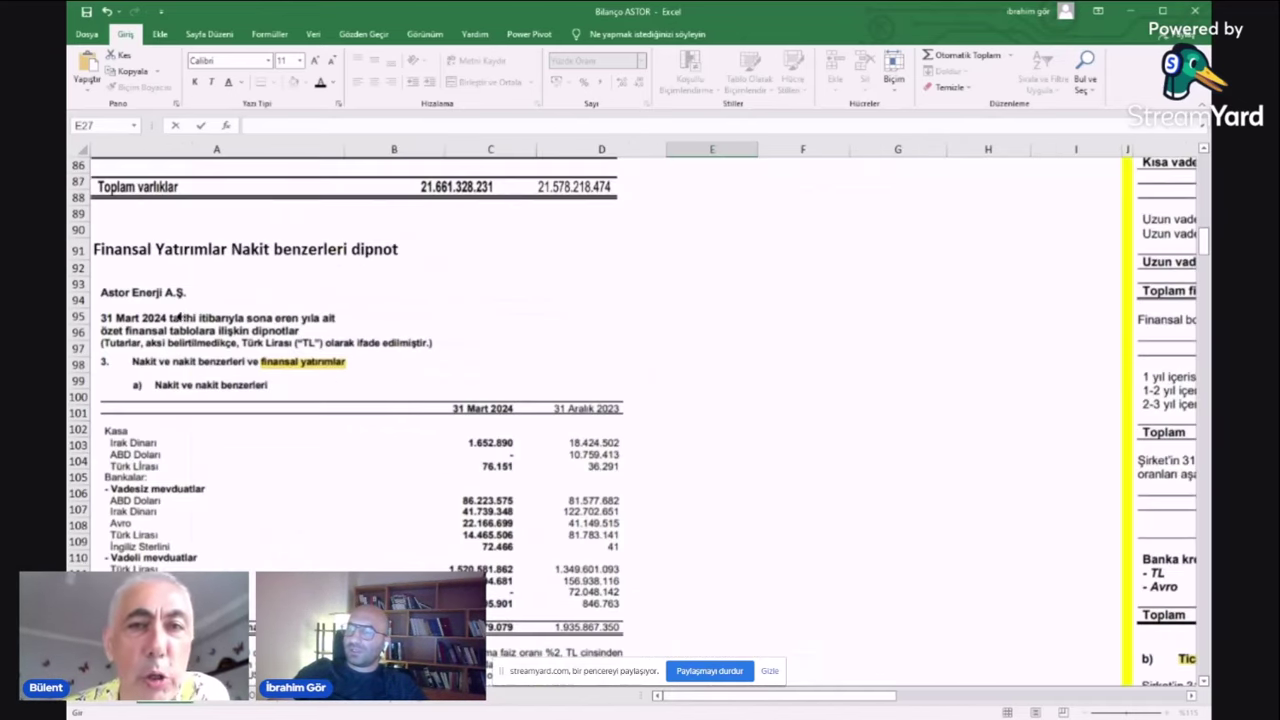
scroll(633, 449, "down", 7)
scroll(633, 449, "up", 20)
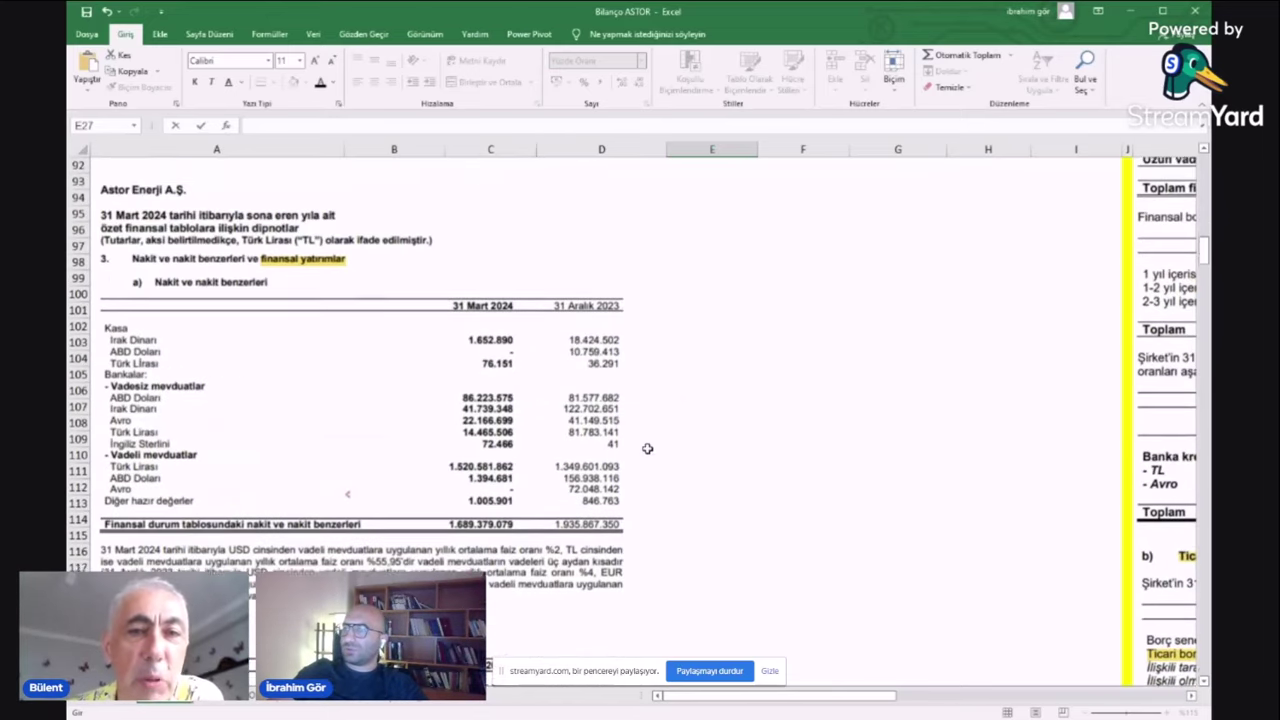
scroll(651, 444, "up", 6)
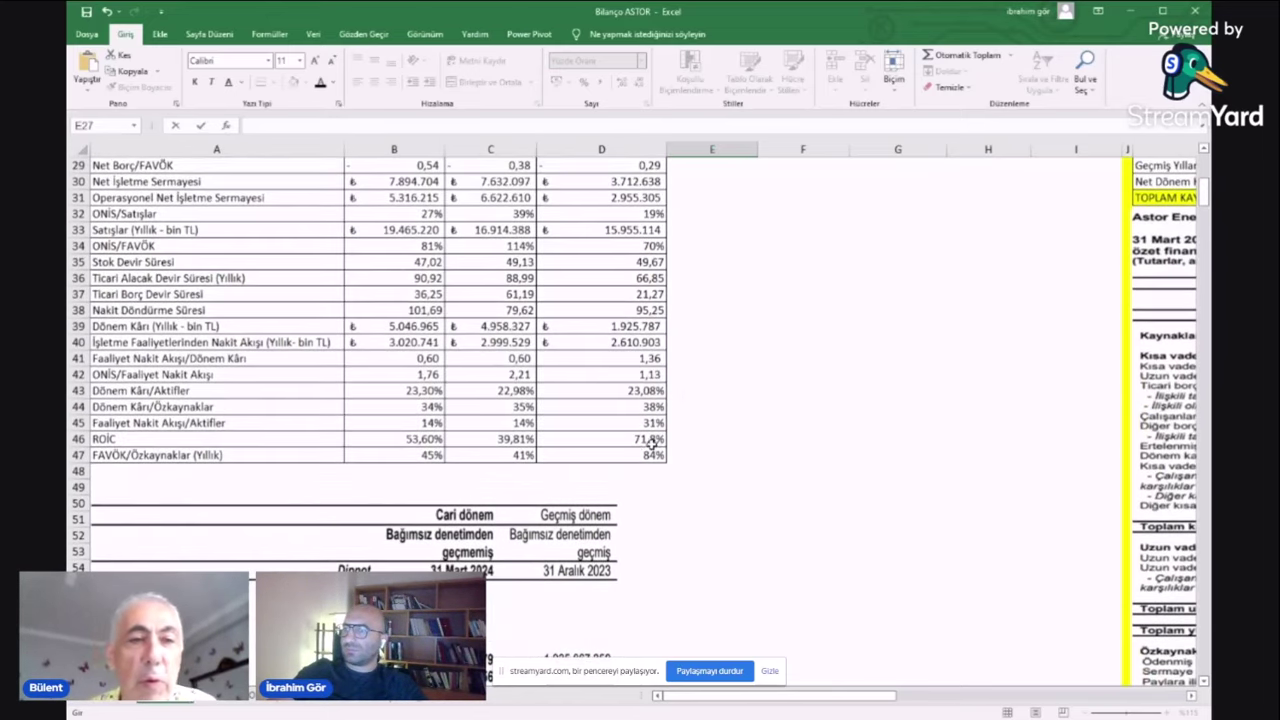
- Enter 843318 as the debt due within one year in cell E29, beside the Net Borç/FAVÖK row
left_click(781, 422)
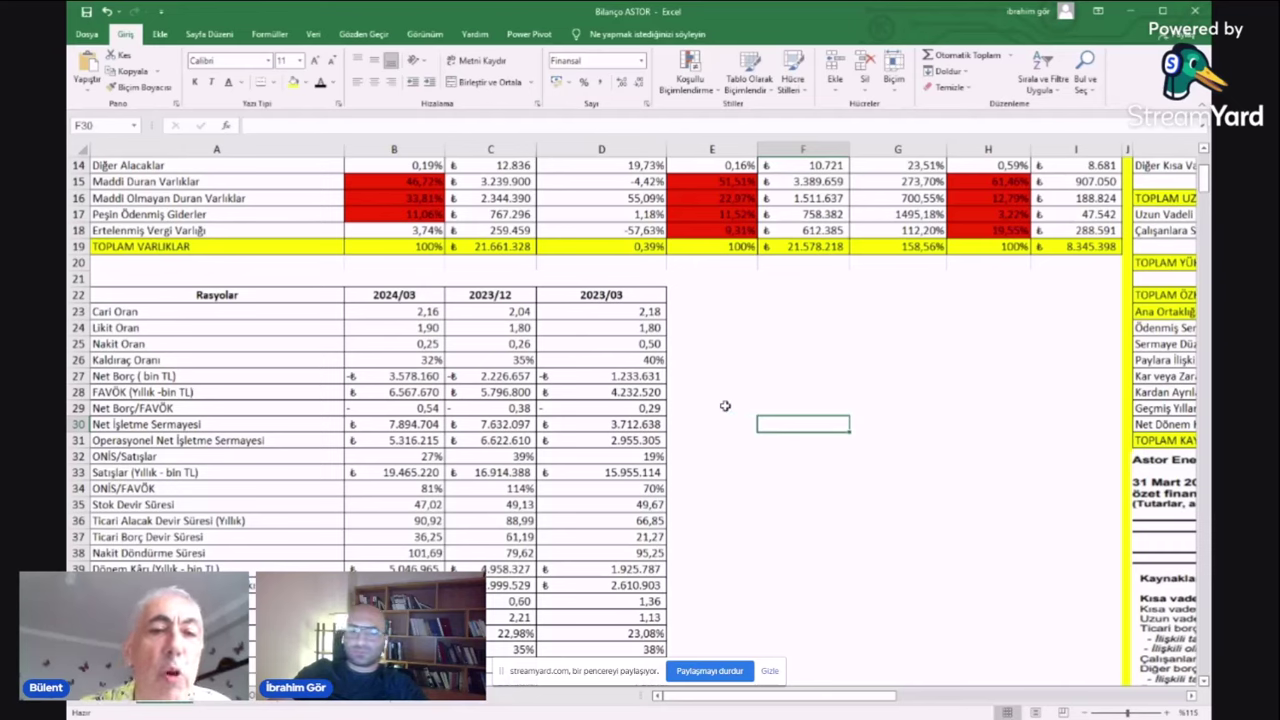
left_click(728, 405)
type("843")
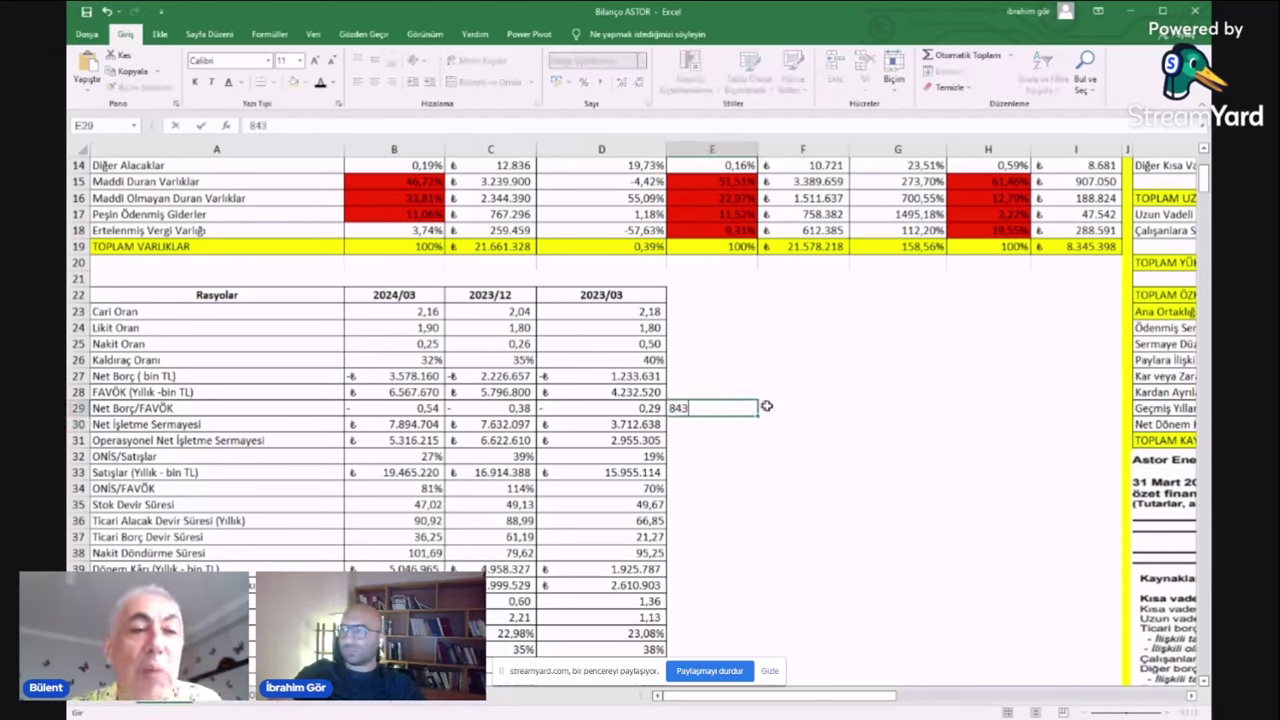
type(".31")
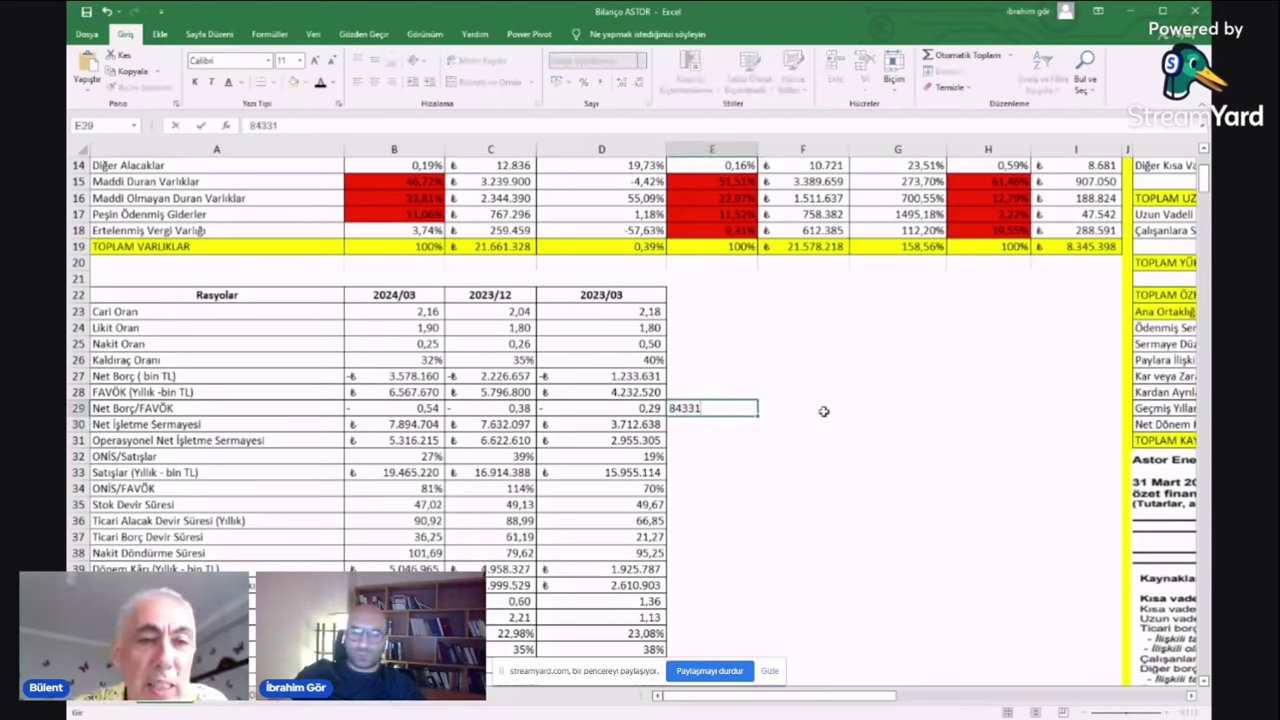
type("8")
key("Return")
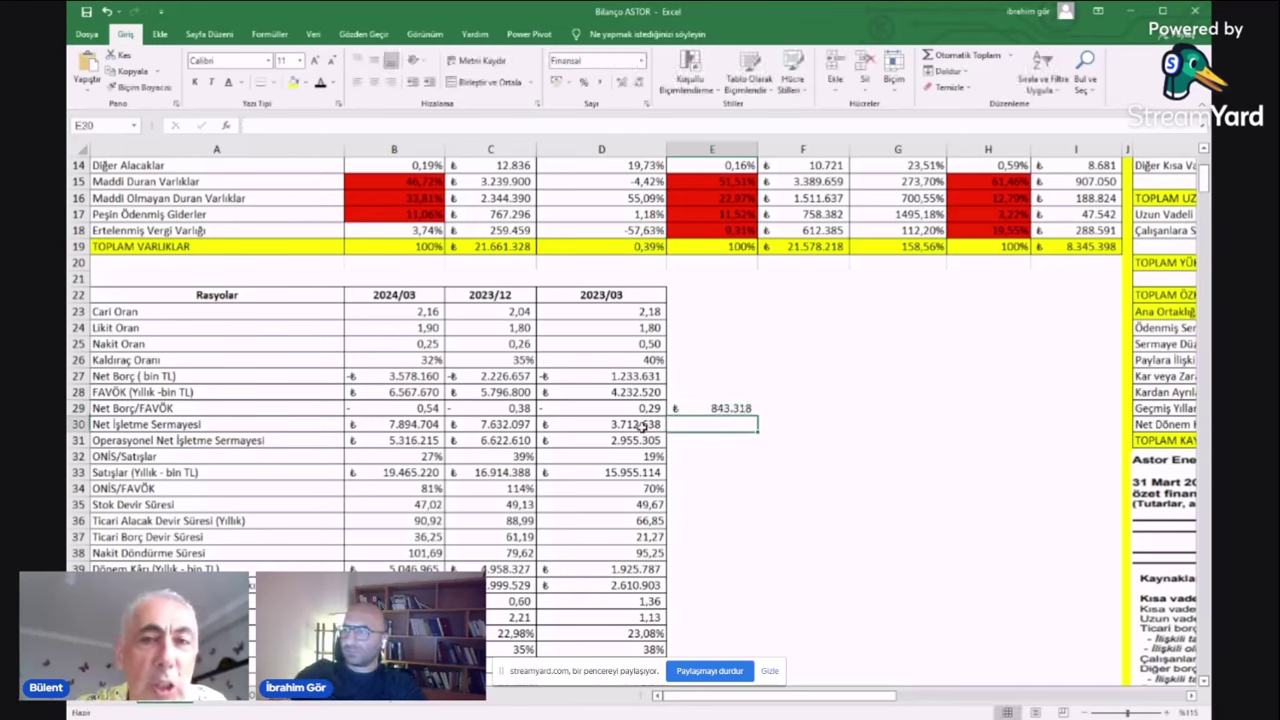
left_click(712, 408)
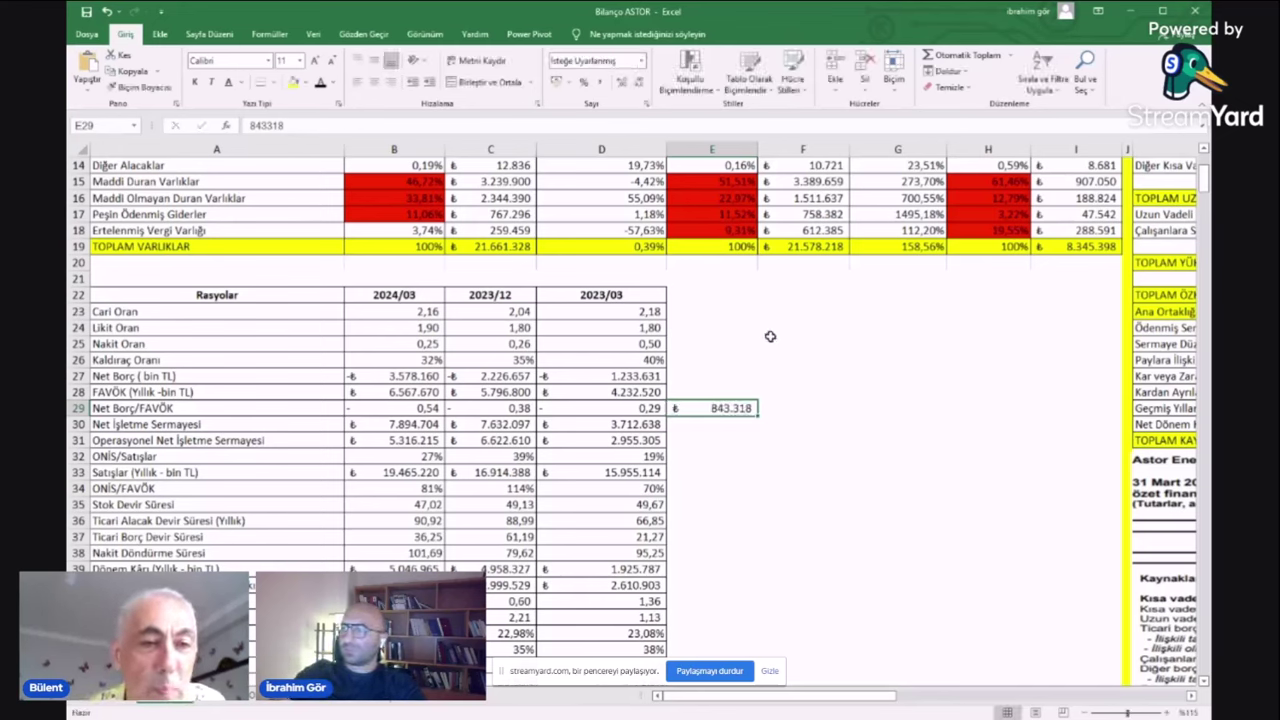
- Calculate in F29 the E29 debt amount divided by the 2024/03 FAVÖK in B28
left_click(855, 406)
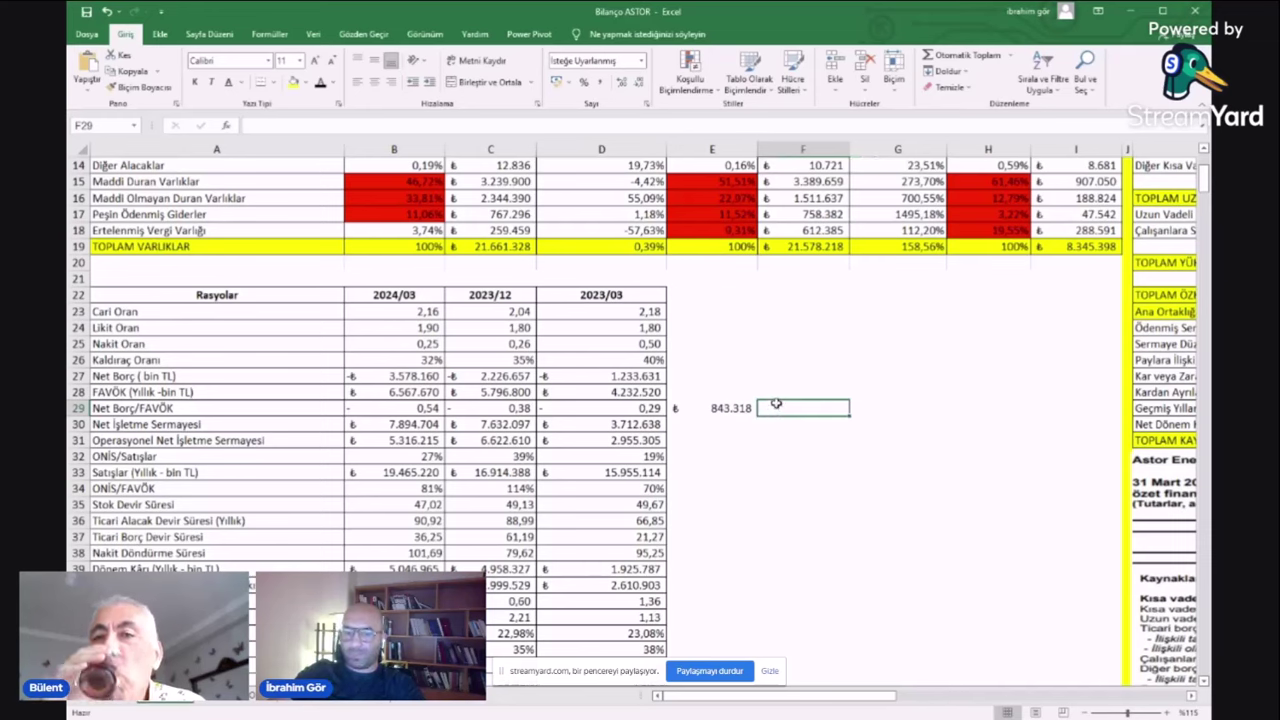
type("=")
left_click(712, 408)
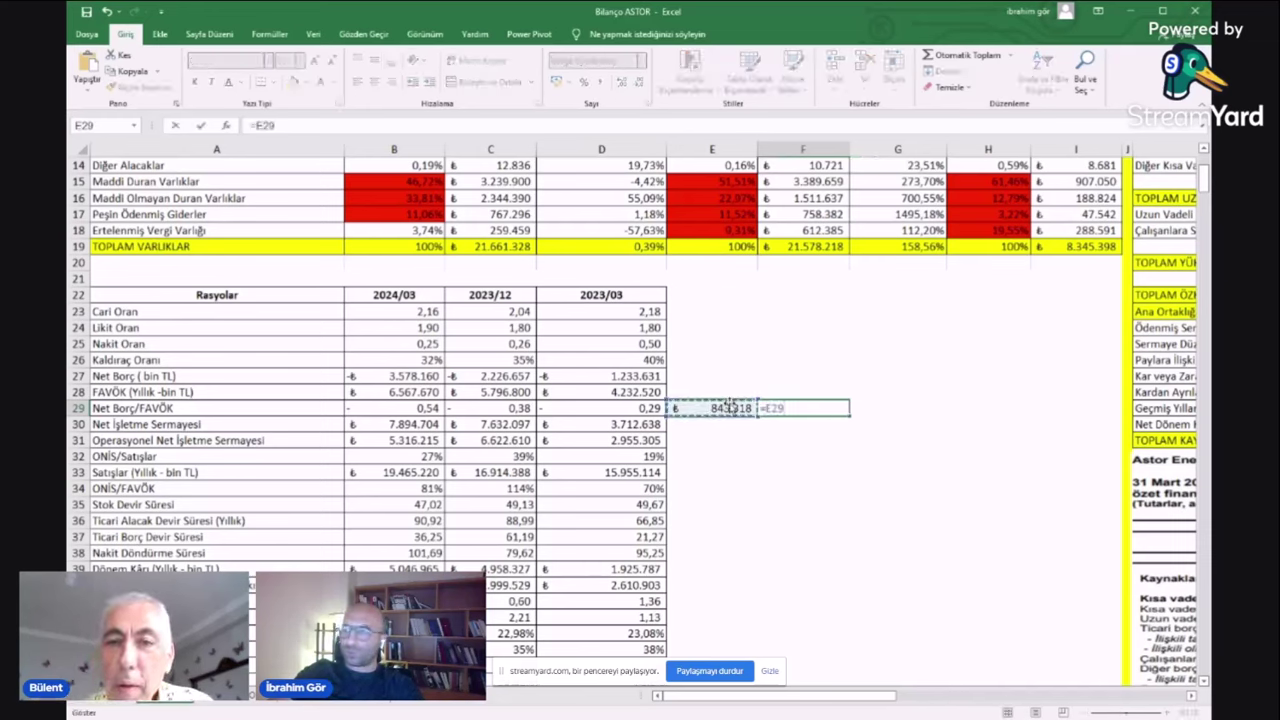
type("/")
left_click(425, 394)
key("Return")
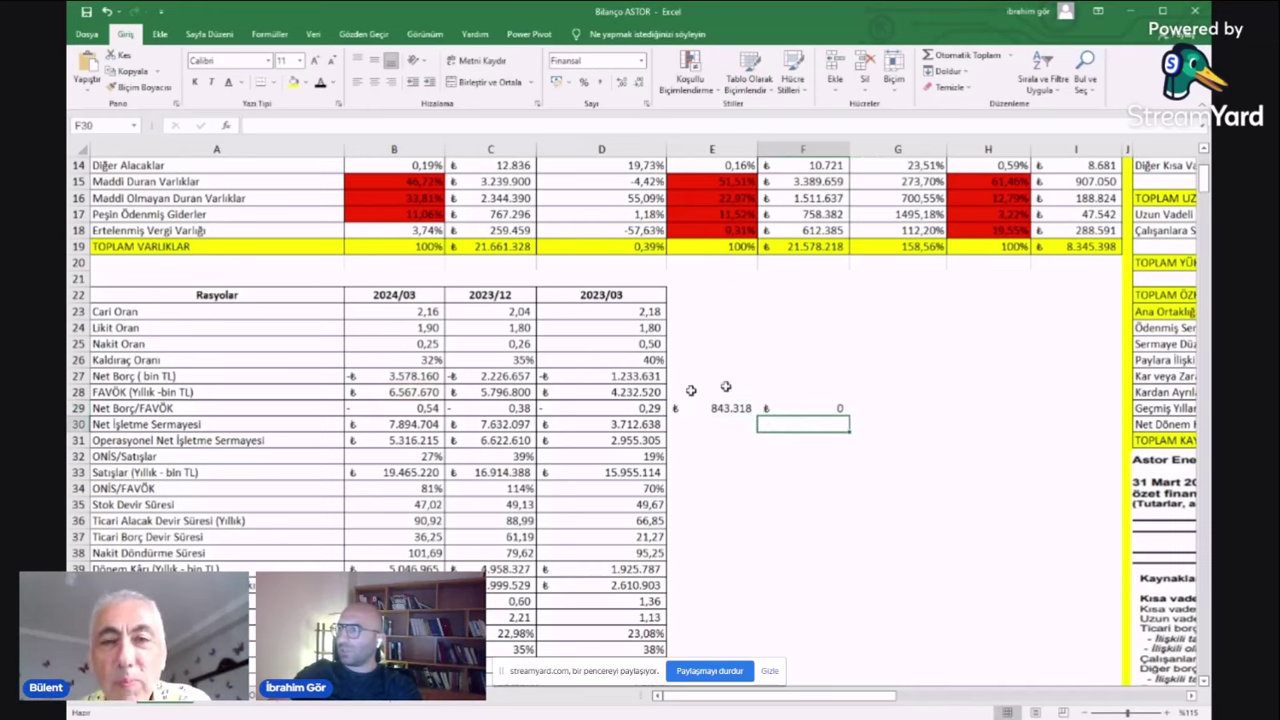
- Format the F29 ratio as a percentage, and clear the trial calculation from E29 and F29
left_click(826, 352)
left_click(826, 419)
left_click(822, 408)
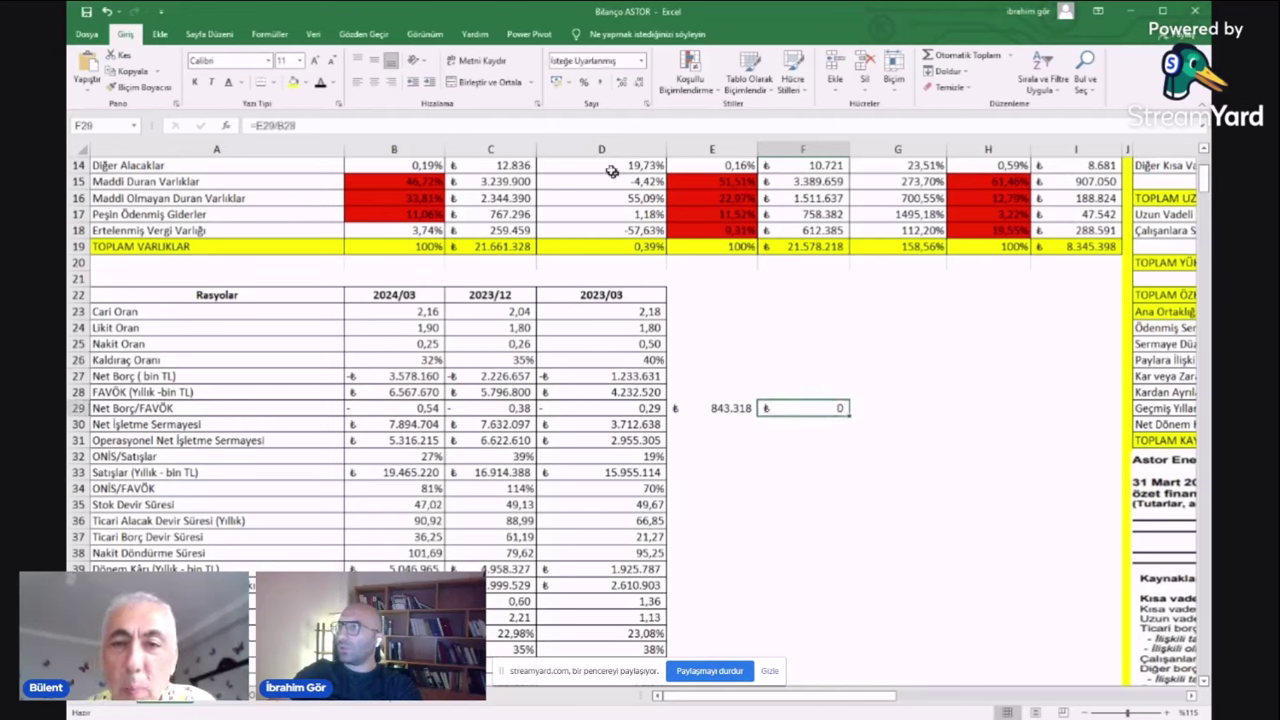
left_click(584, 82)
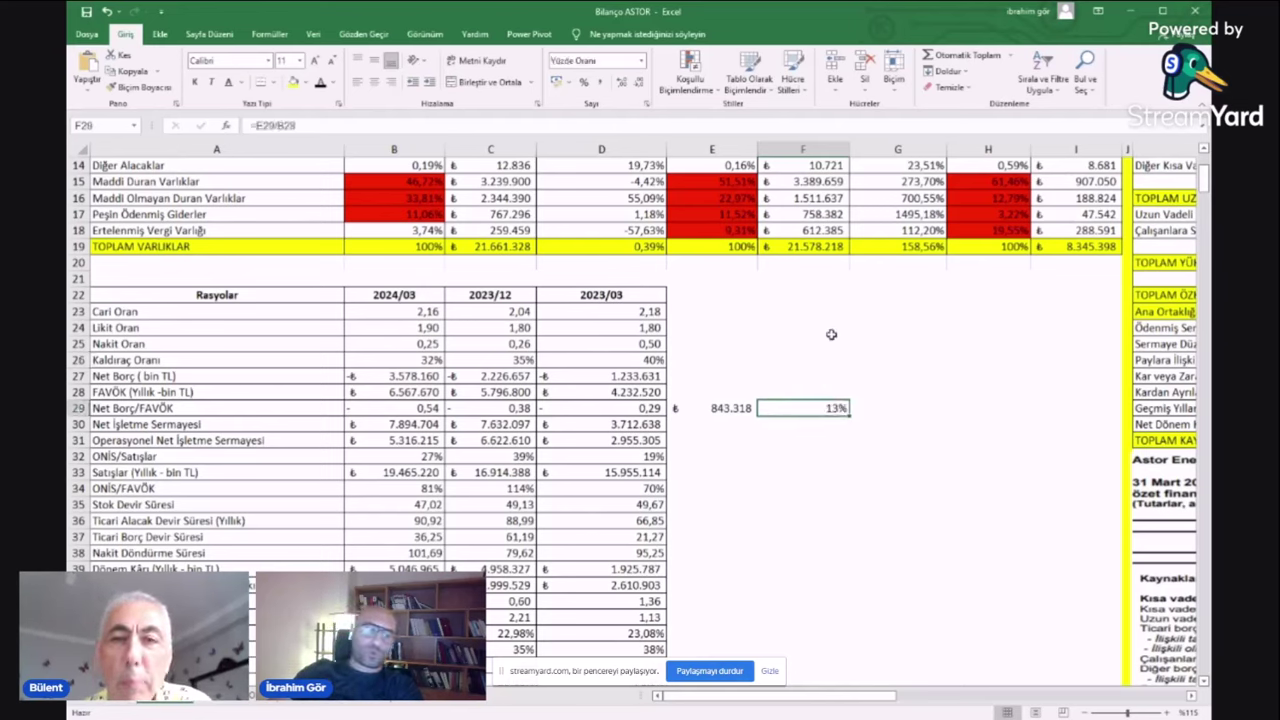
left_click_drag(730, 376, 870, 485)
left_click(894, 315)
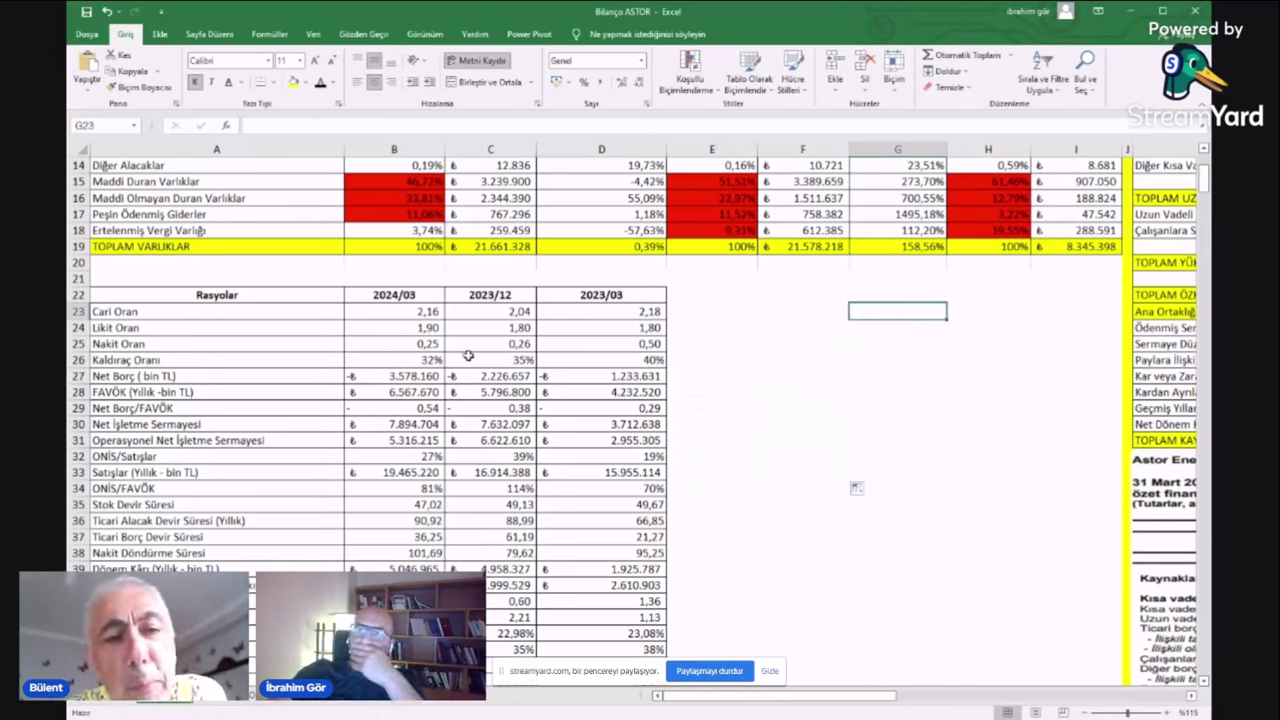
- Add the row label "Bir yıl içinde ödenecek finansal borç/FAVÖK" in A48, directly below the last row of the Rasyolar table
scroll(239, 374, "down", 4)
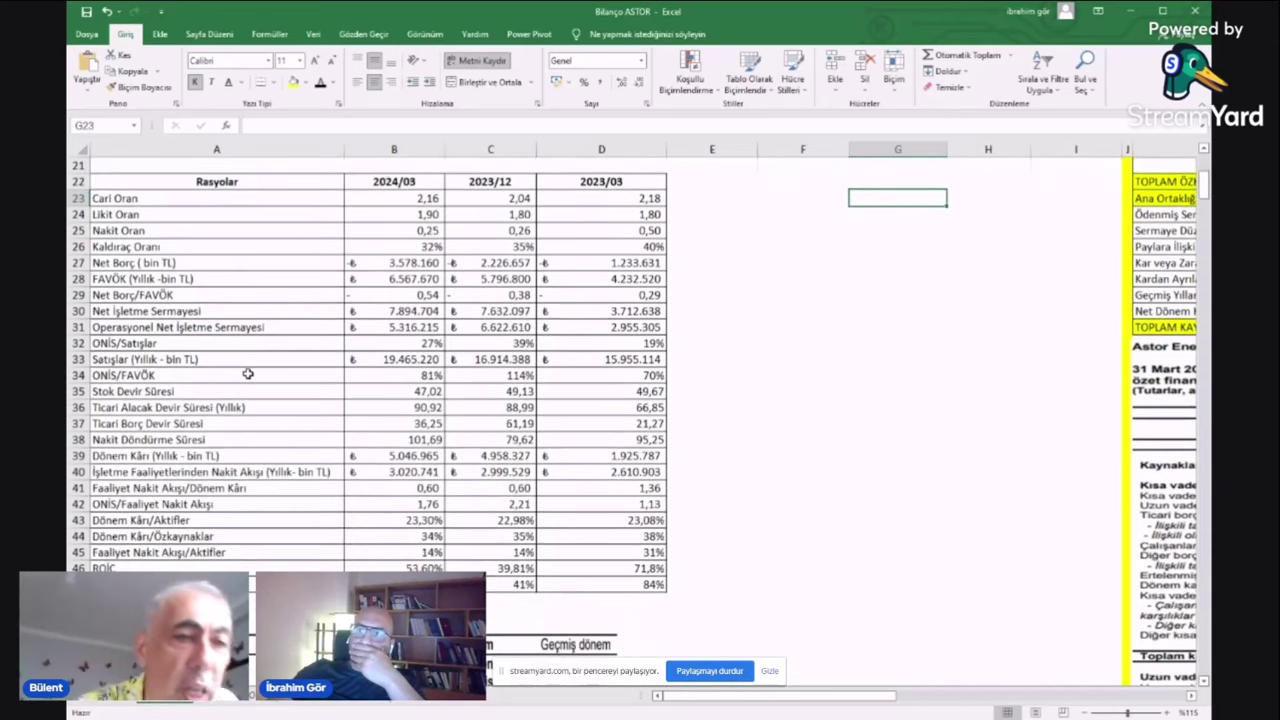
left_click(131, 518)
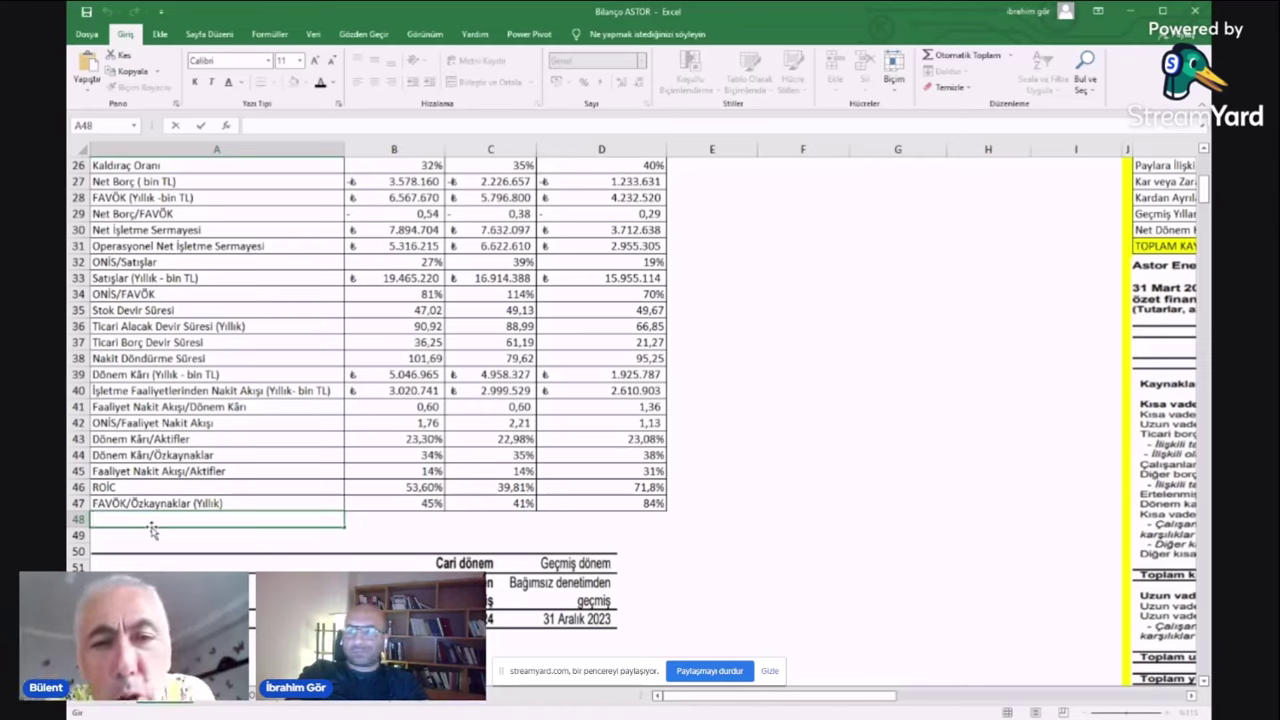
type("Bir")
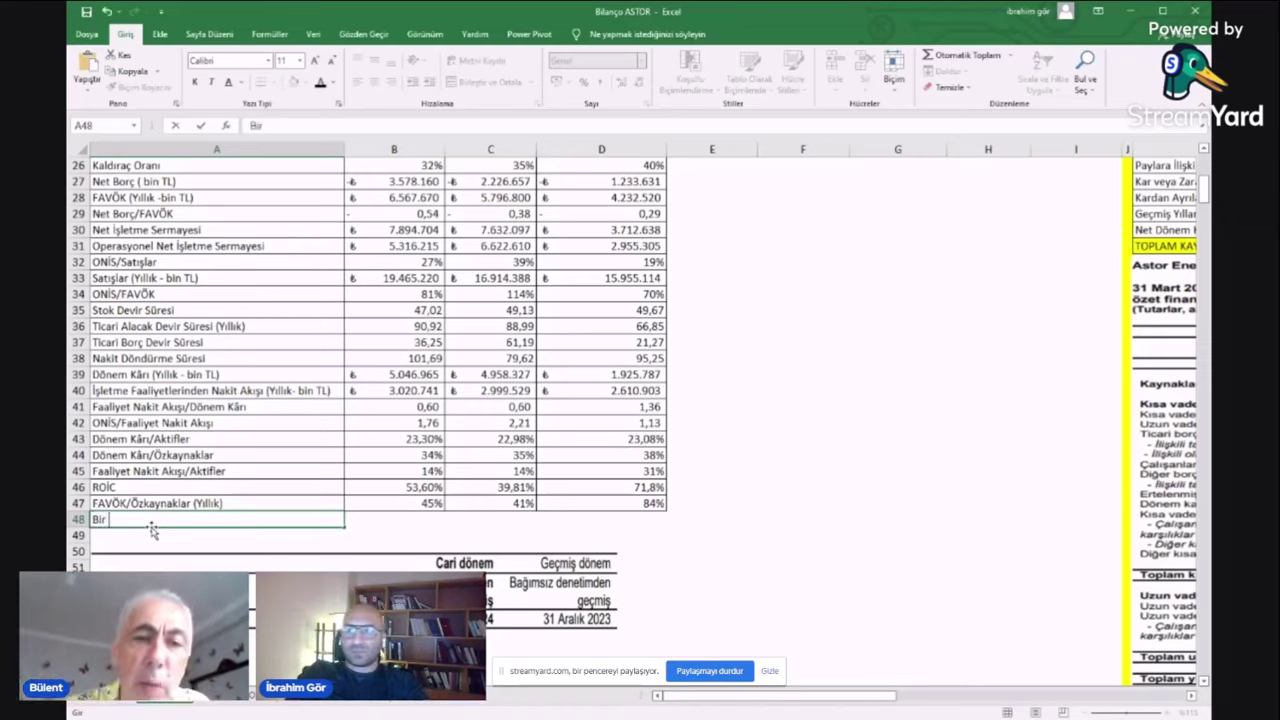
type(" yıl")
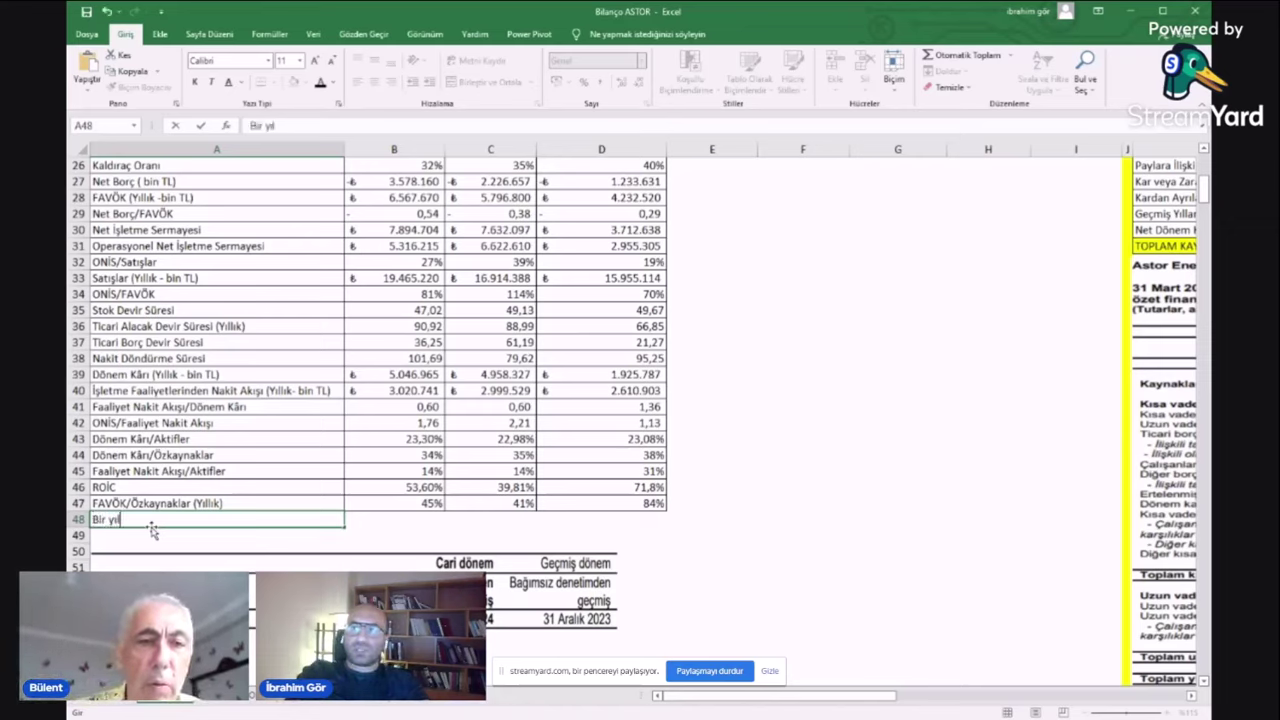
key("BackSpace")
key("BackSpace")
key("BackSpace")
key("BackSpace")
key("BackSpace")
key("BackSpace")
key("BackSpace")
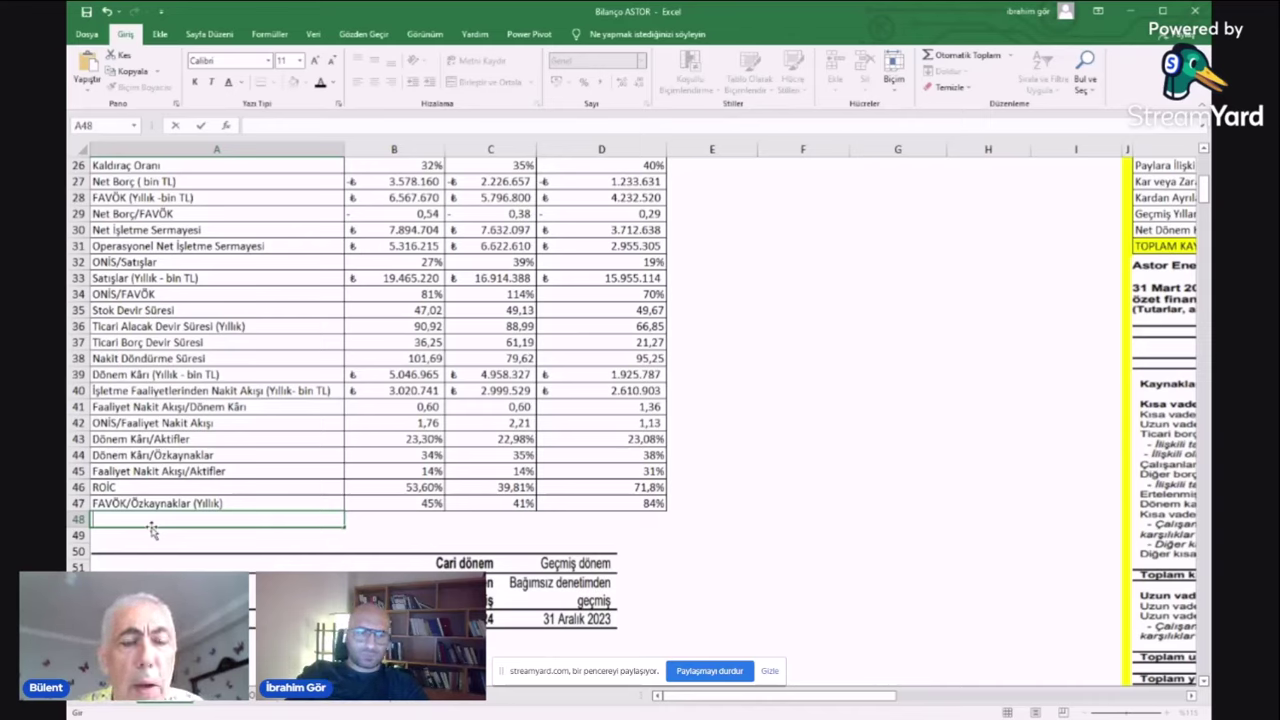
type("ir y")
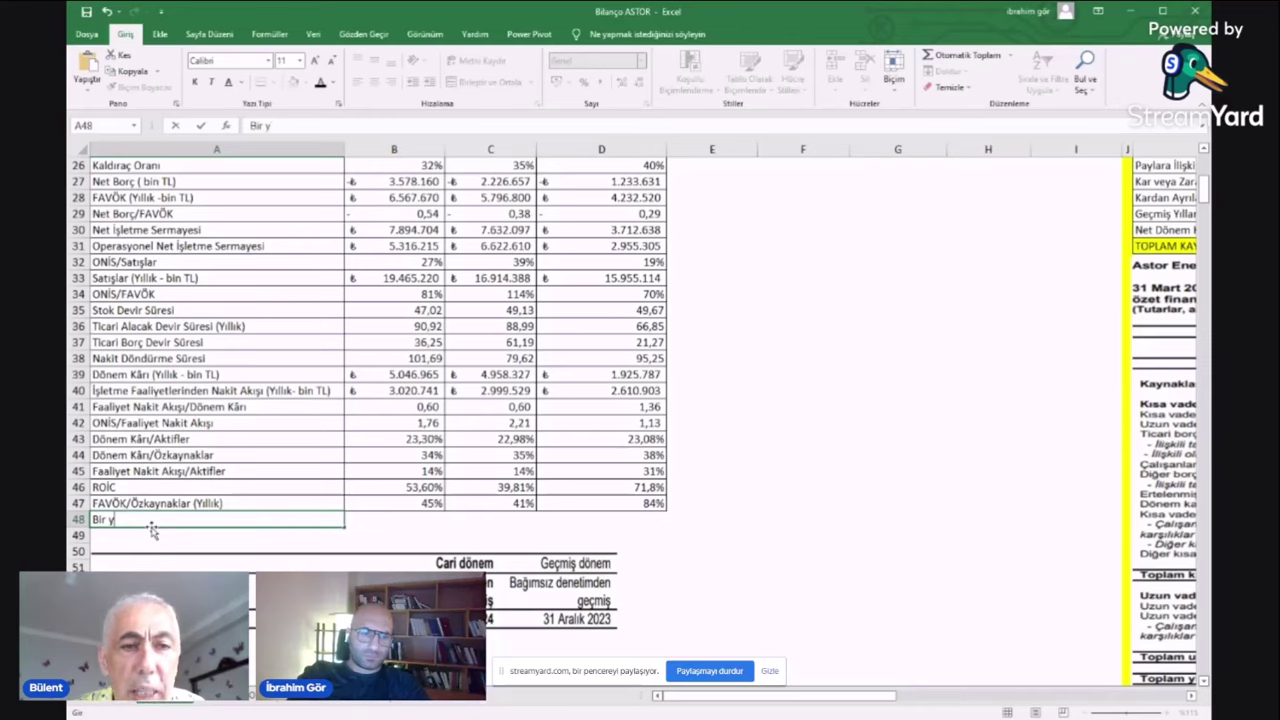
type("ılın")
key("BackSpace")
key("BackSpace")
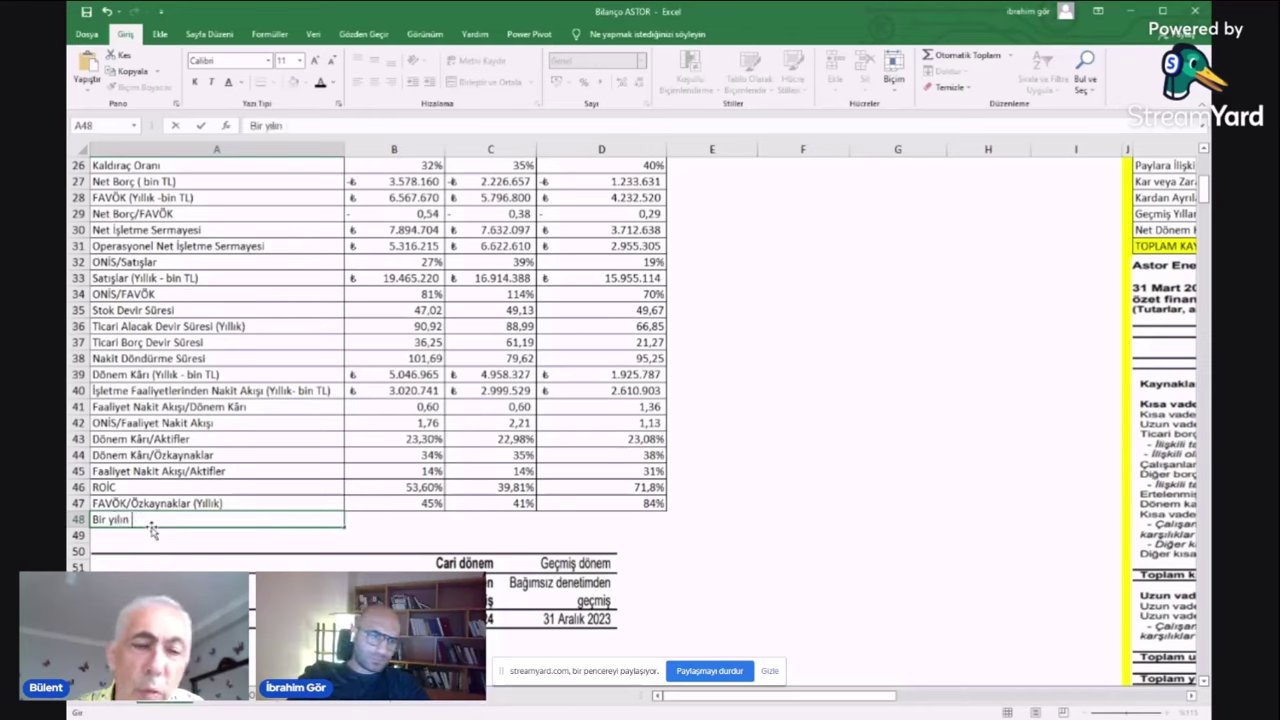
type("içinde ö")
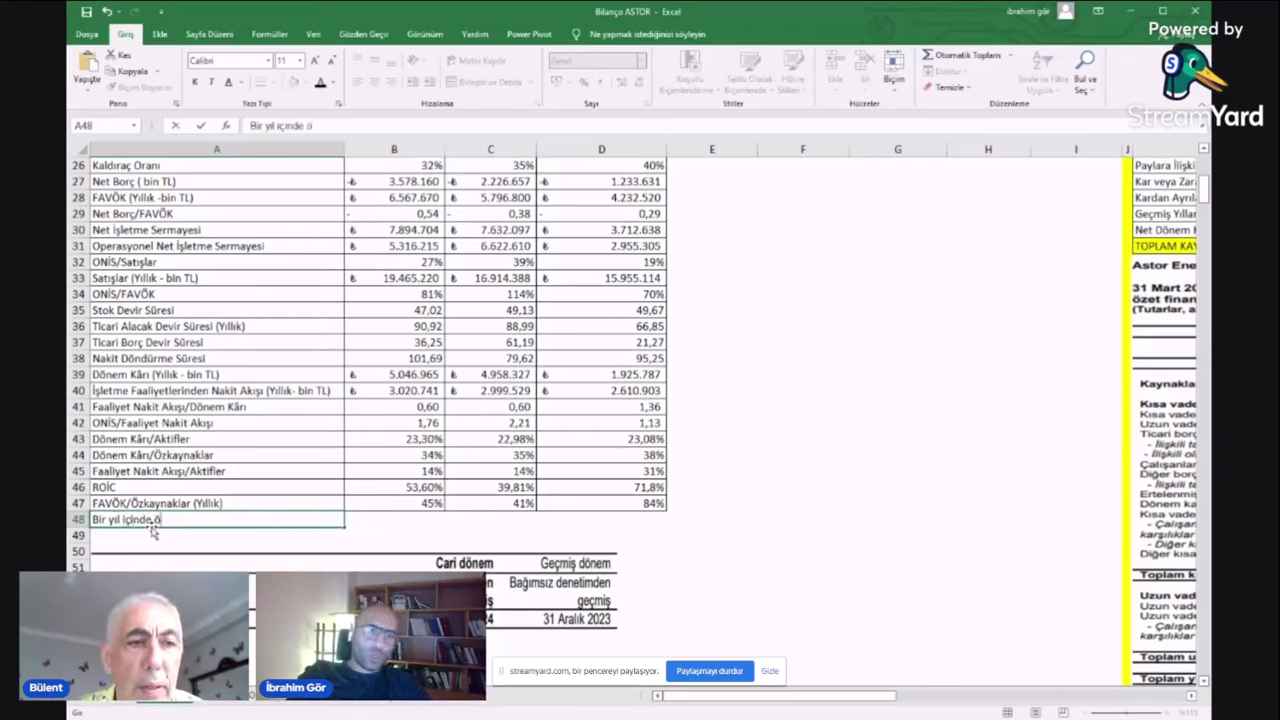
type("deneek")
type("enece")
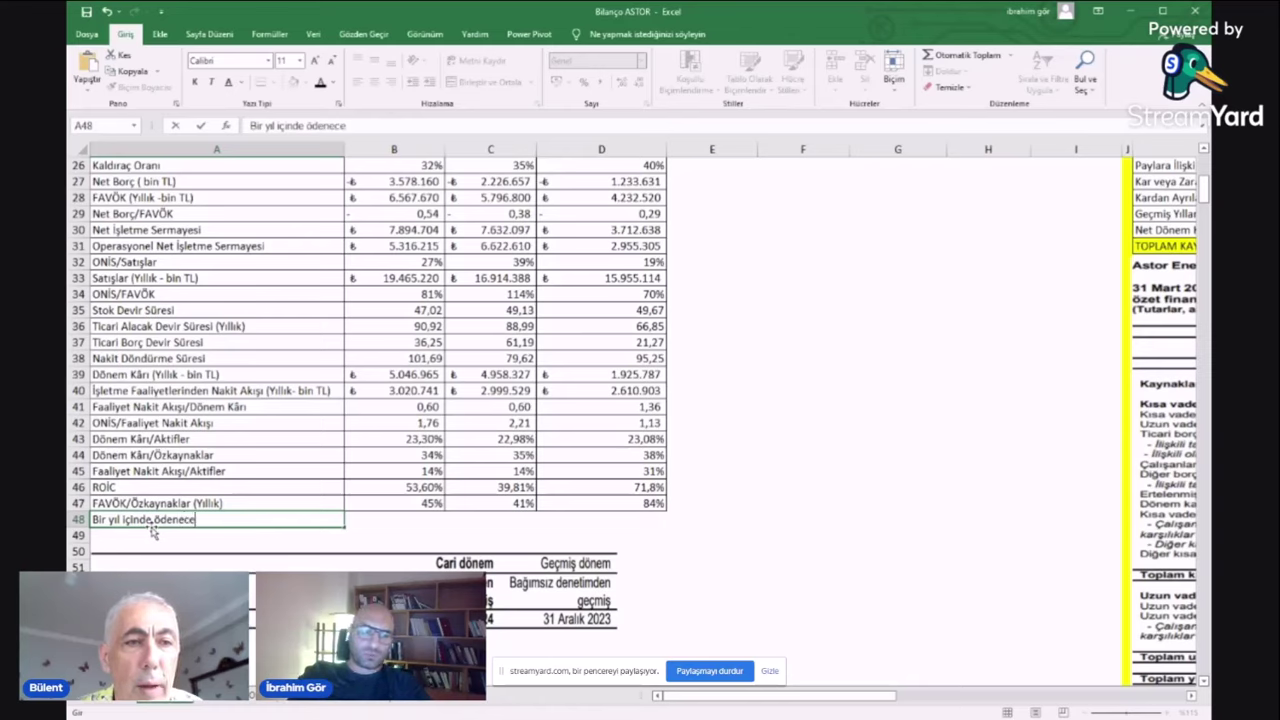
type("k finansal bor")
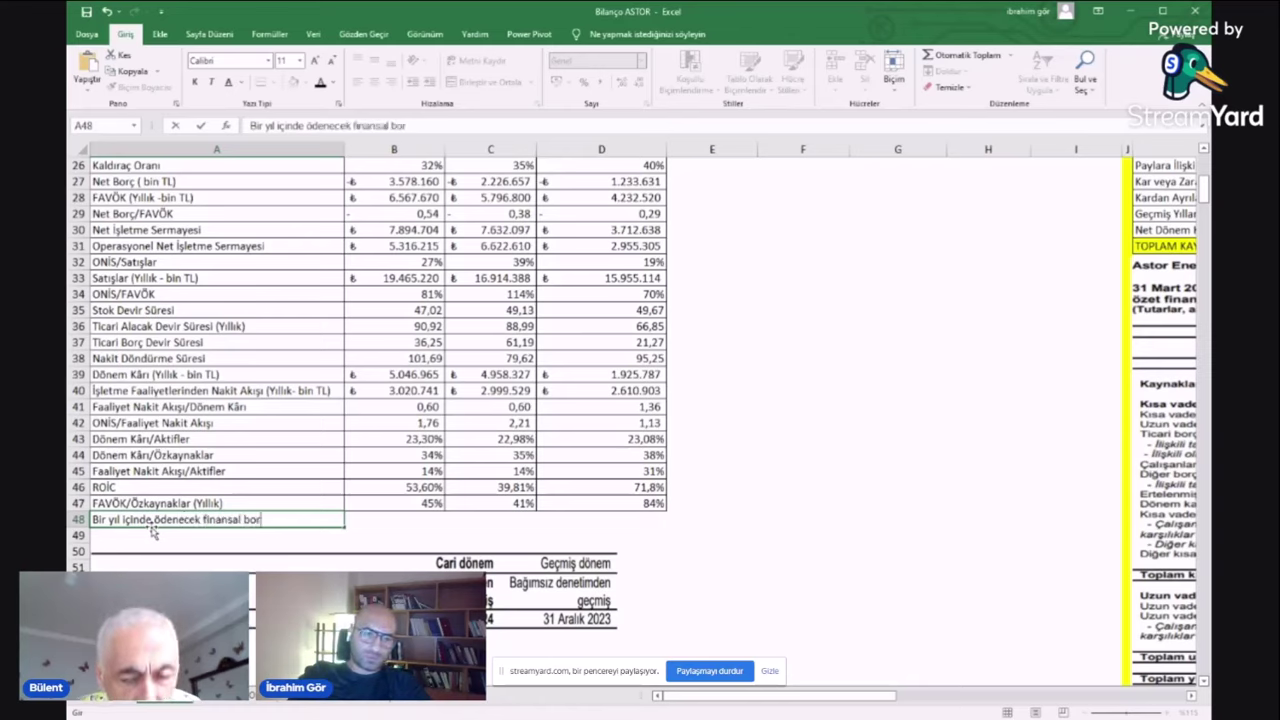
type("ç/FA")
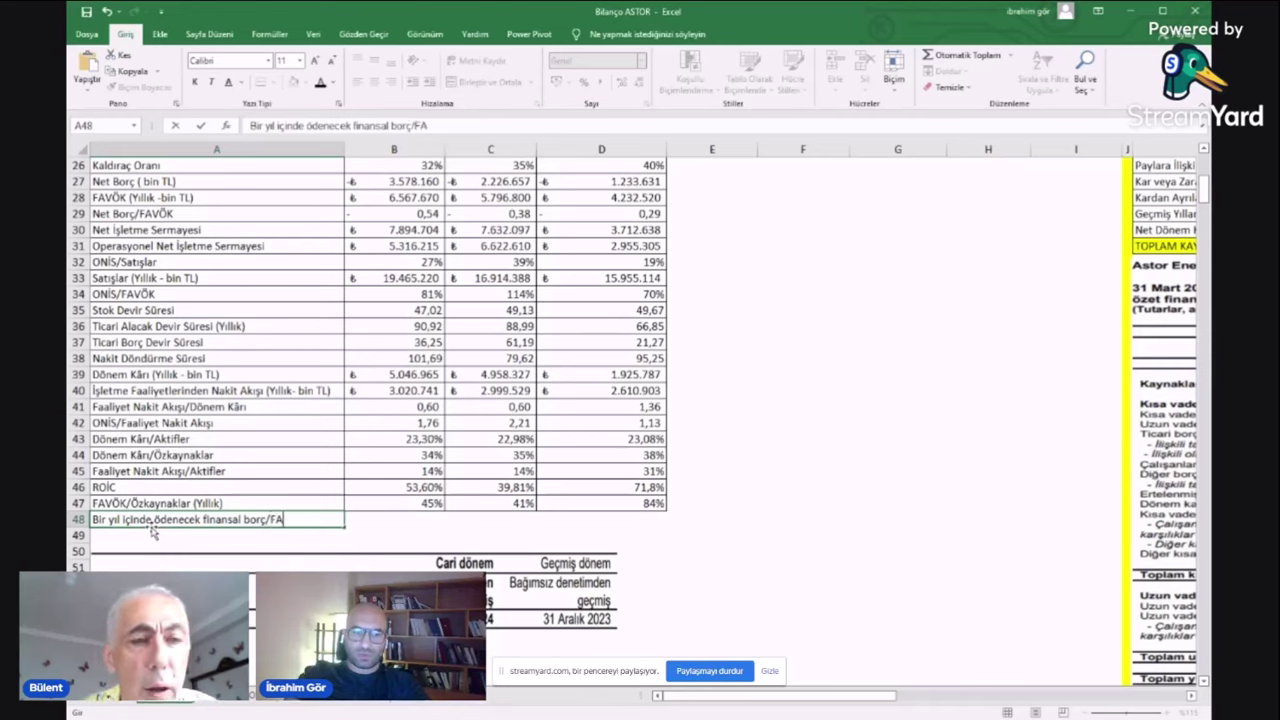
type("VÖK")
key("Return")
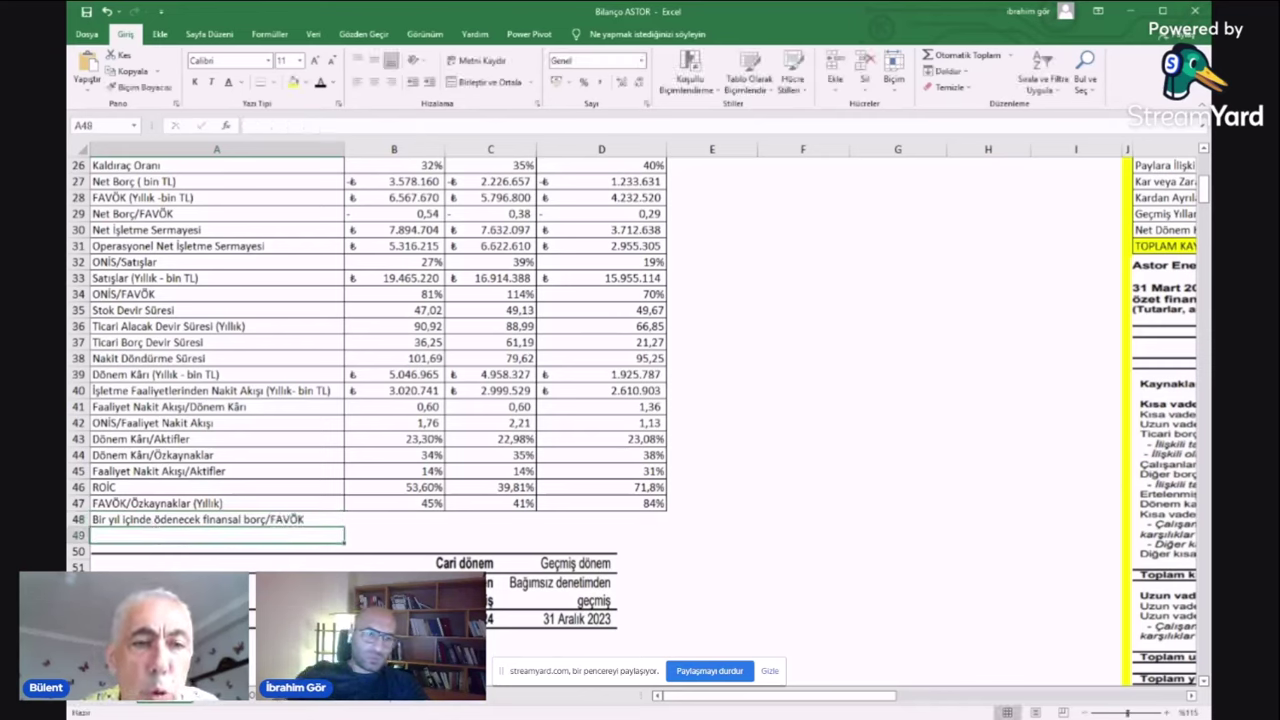
- Change the row label in A48 to "12 ay içinde ödenecek finansal borç/FAVÖK"
double_click(112, 520)
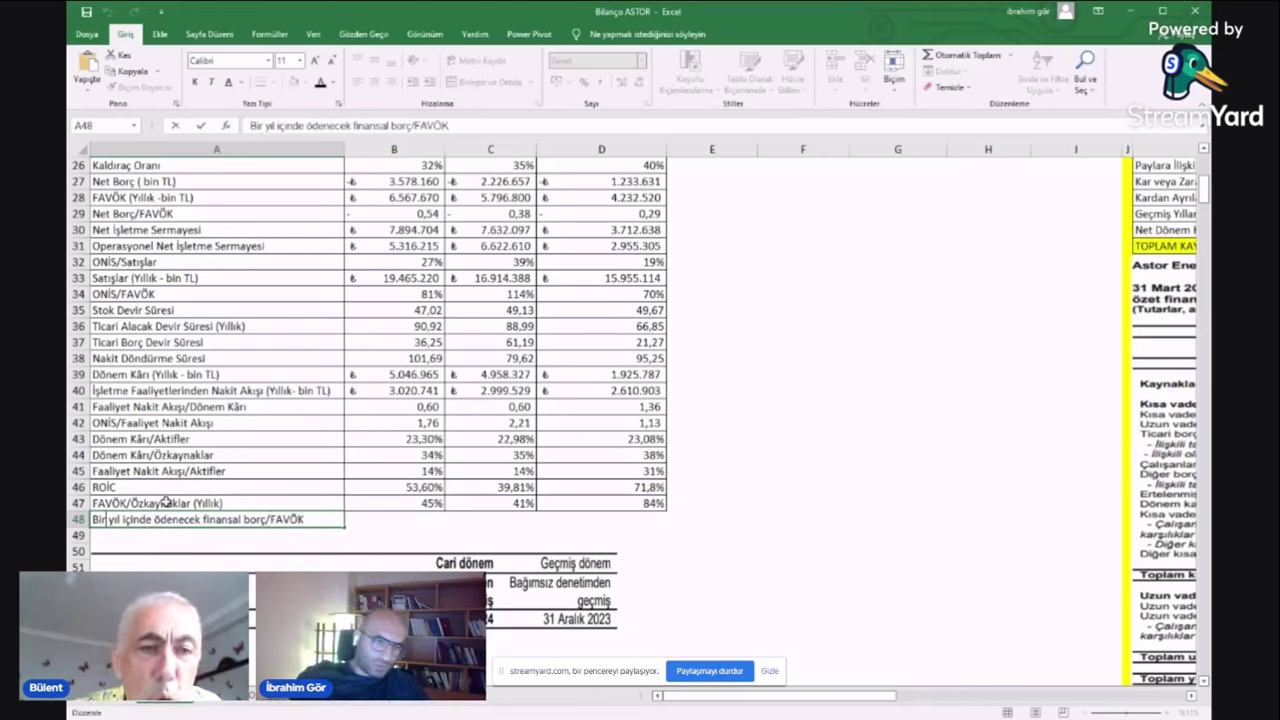
key("BackSpace")
key("BackSpace")
key("BackSpace")
key("BackSpace")
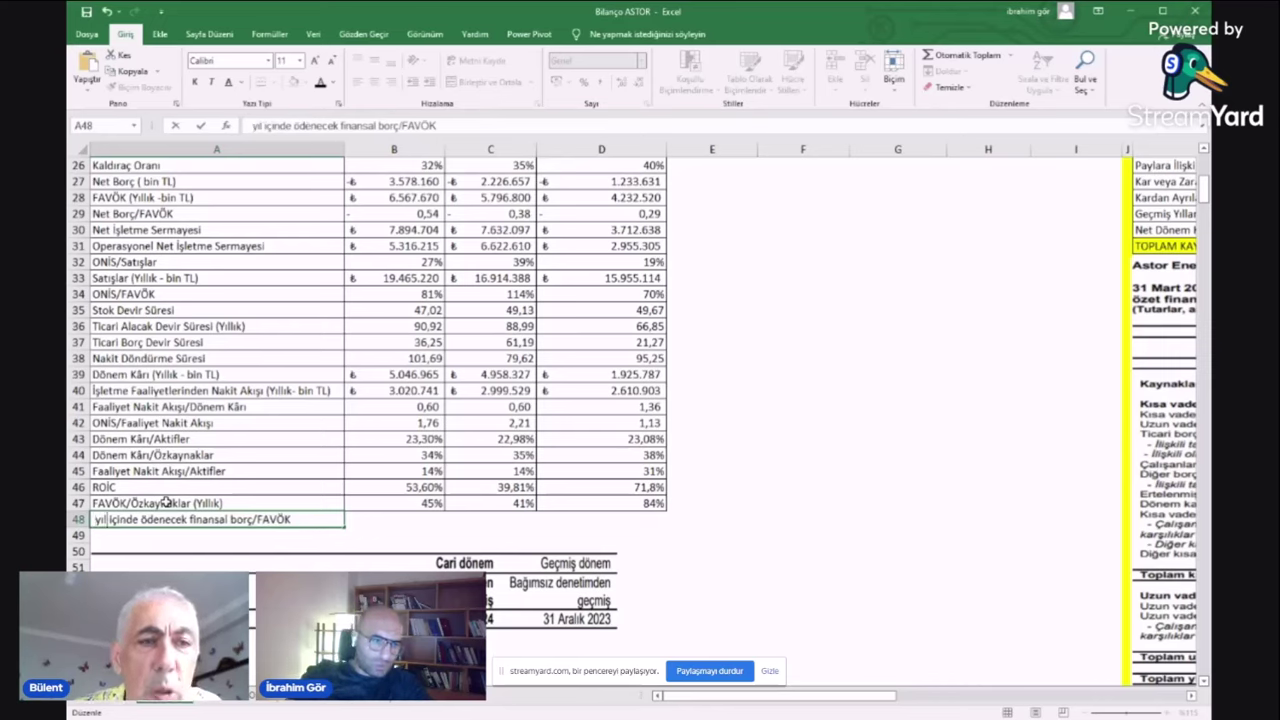
key("Delete")
key("Delete")
key("Delete")
type("A")
key("BackSpace")
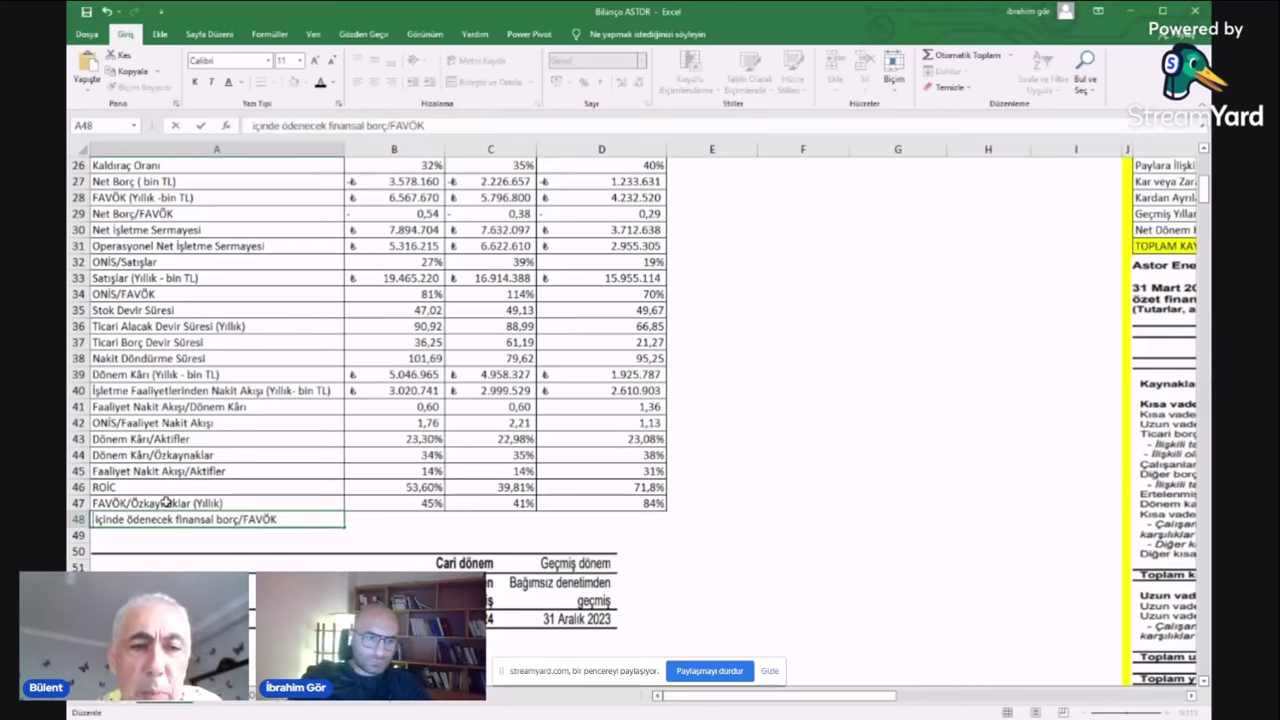
type("12")
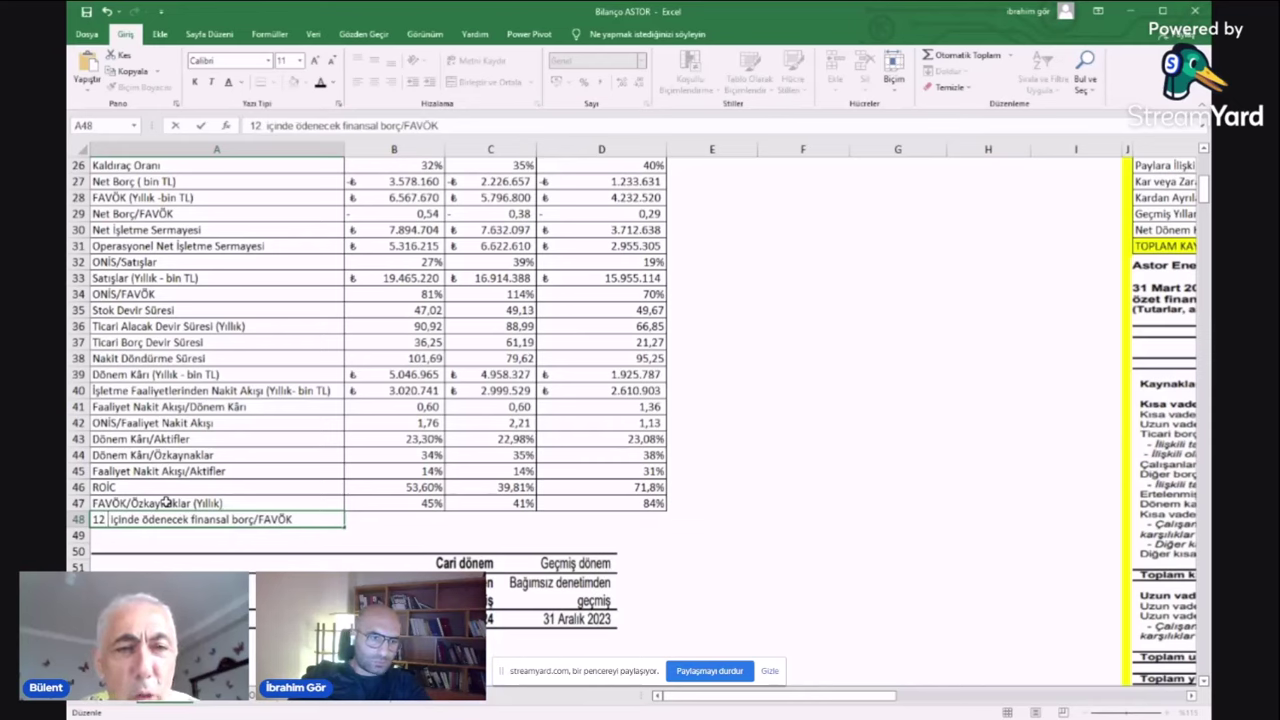
type(" ay")
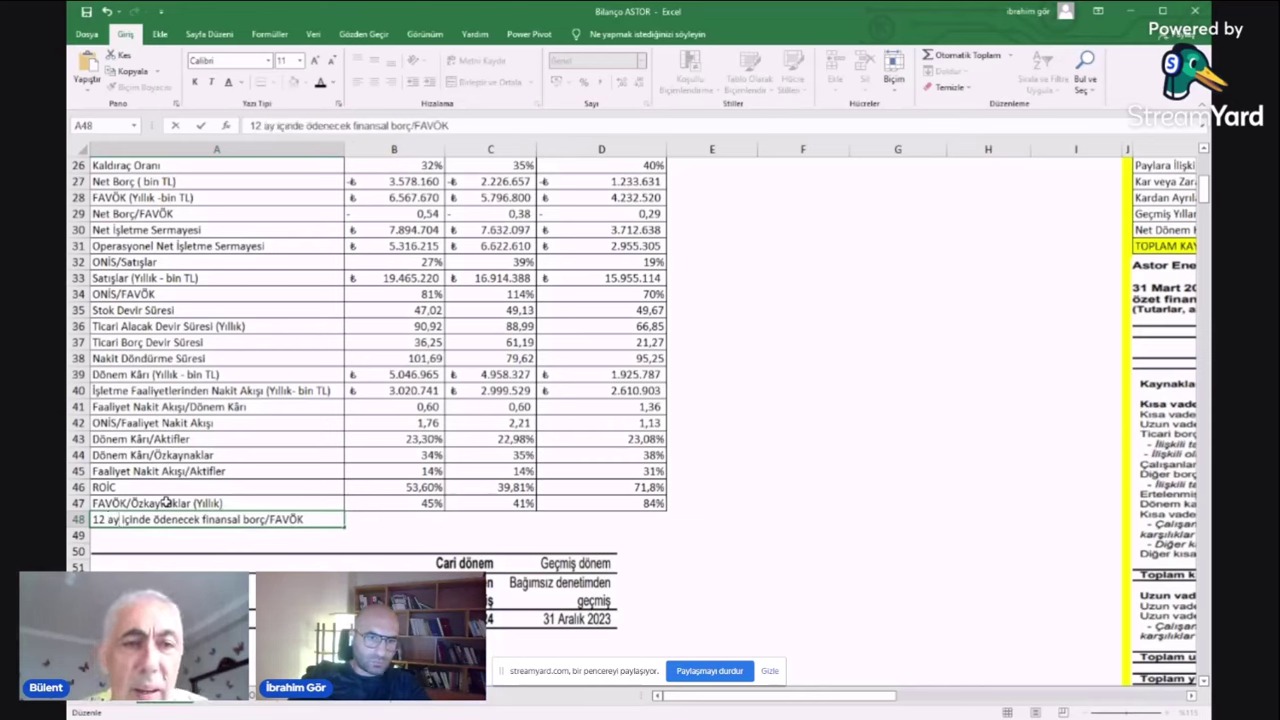
key("Return")
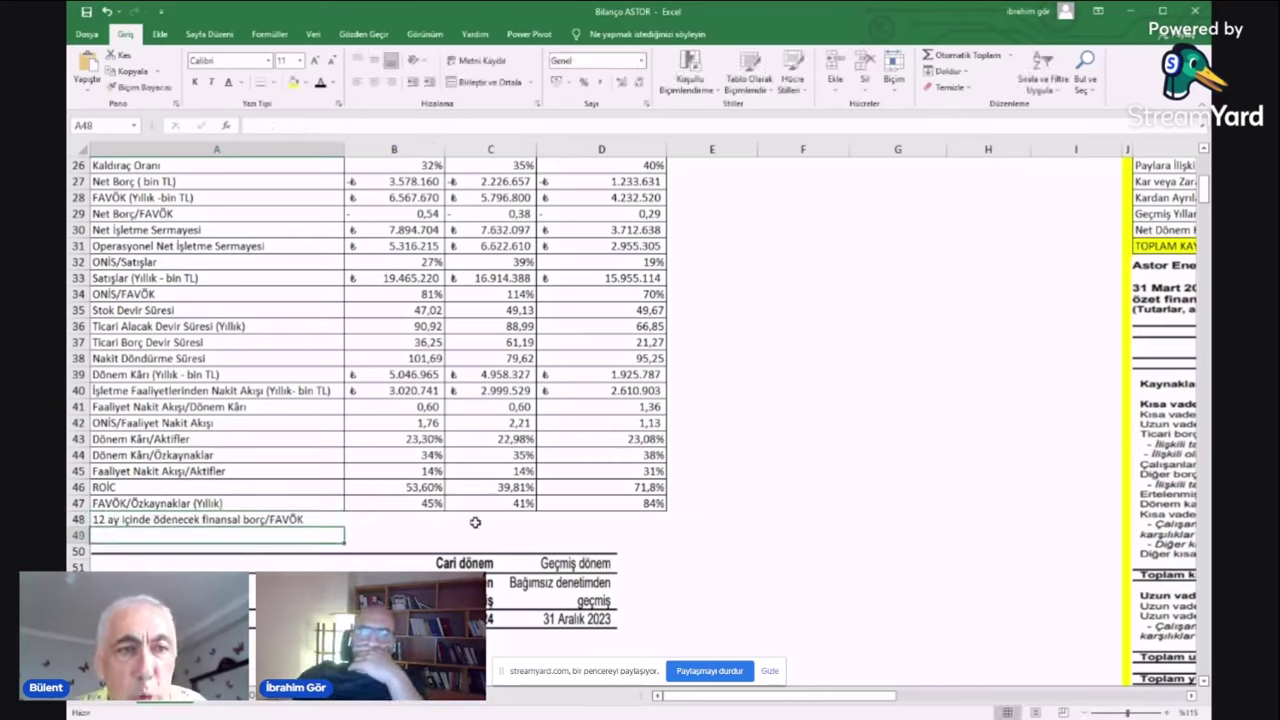
- Check the contents of the 2024/03 net debt and FAVÖK cells, B27 and B28, in the Rasyolar table
left_click(430, 517)
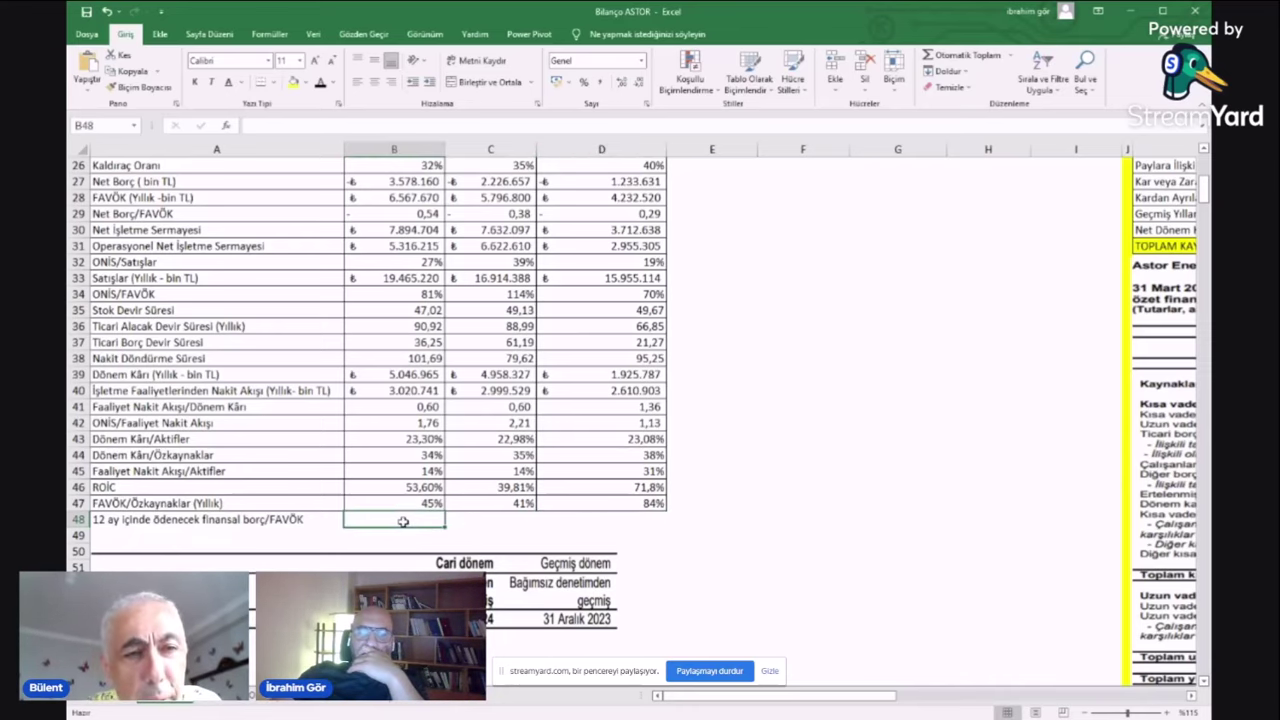
scroll(1087, 369, "up", 2)
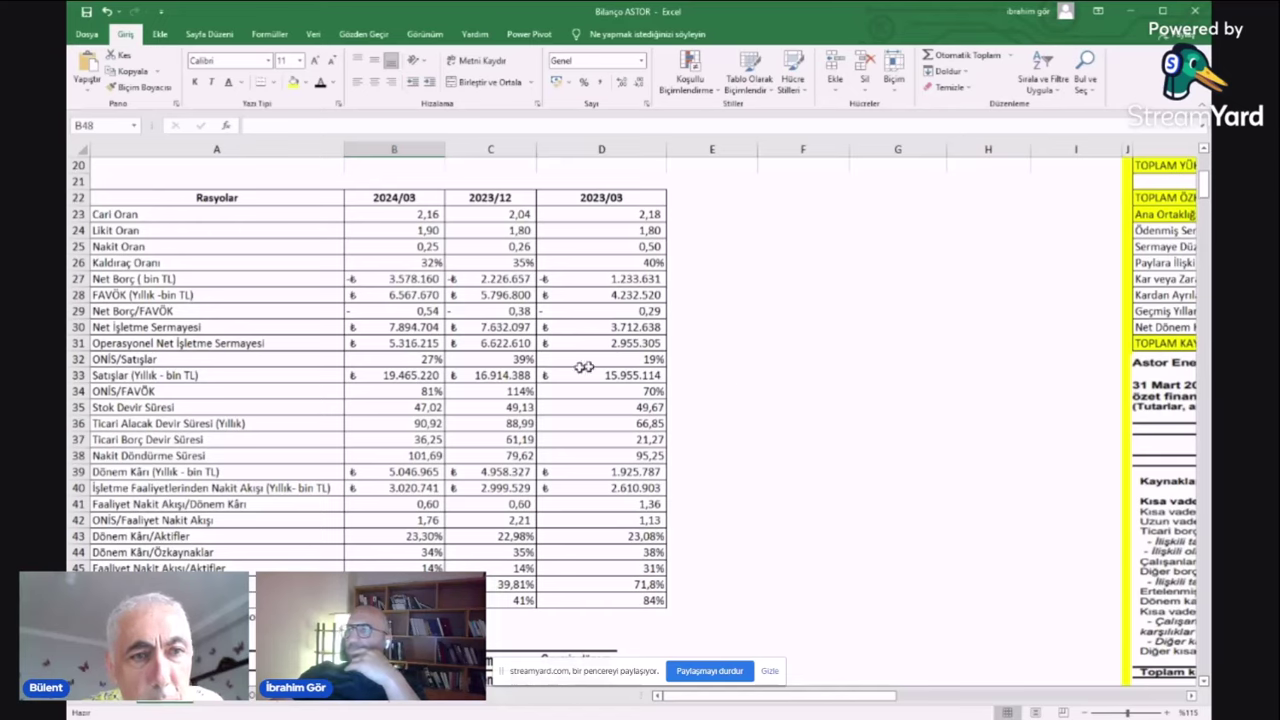
left_click(407, 277)
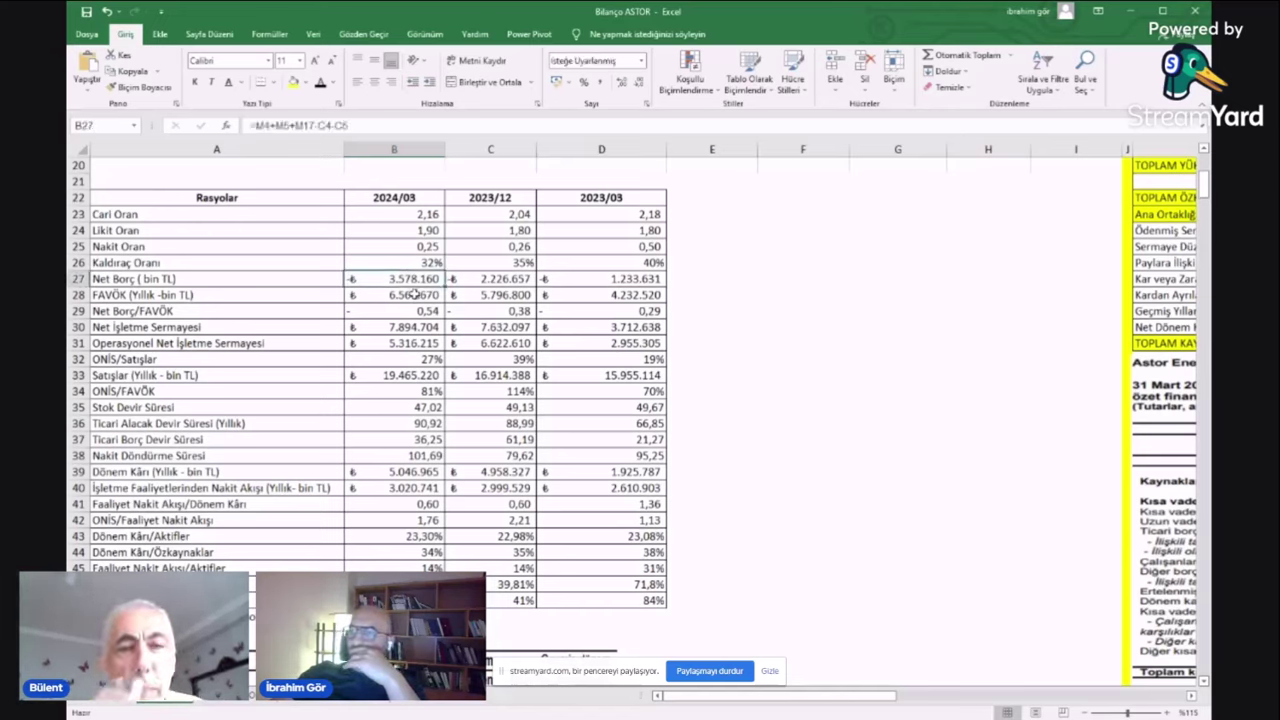
left_click(417, 296)
scroll(516, 316, "down", 3)
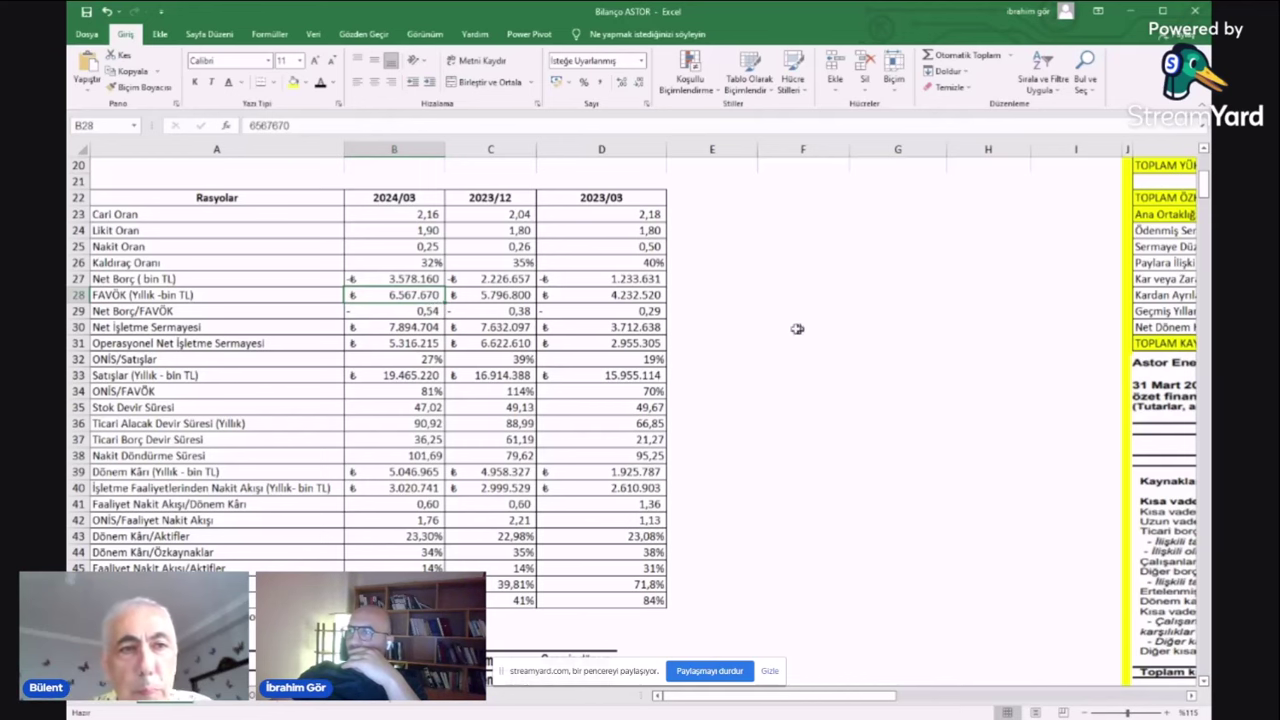
- Enter the 31 Mart 2024 debt due within one year, 843318380, in O99 beside the repayment table of the borrowing notes
scroll(797, 329, "right", 8)
scroll(868, 378, "down", 6)
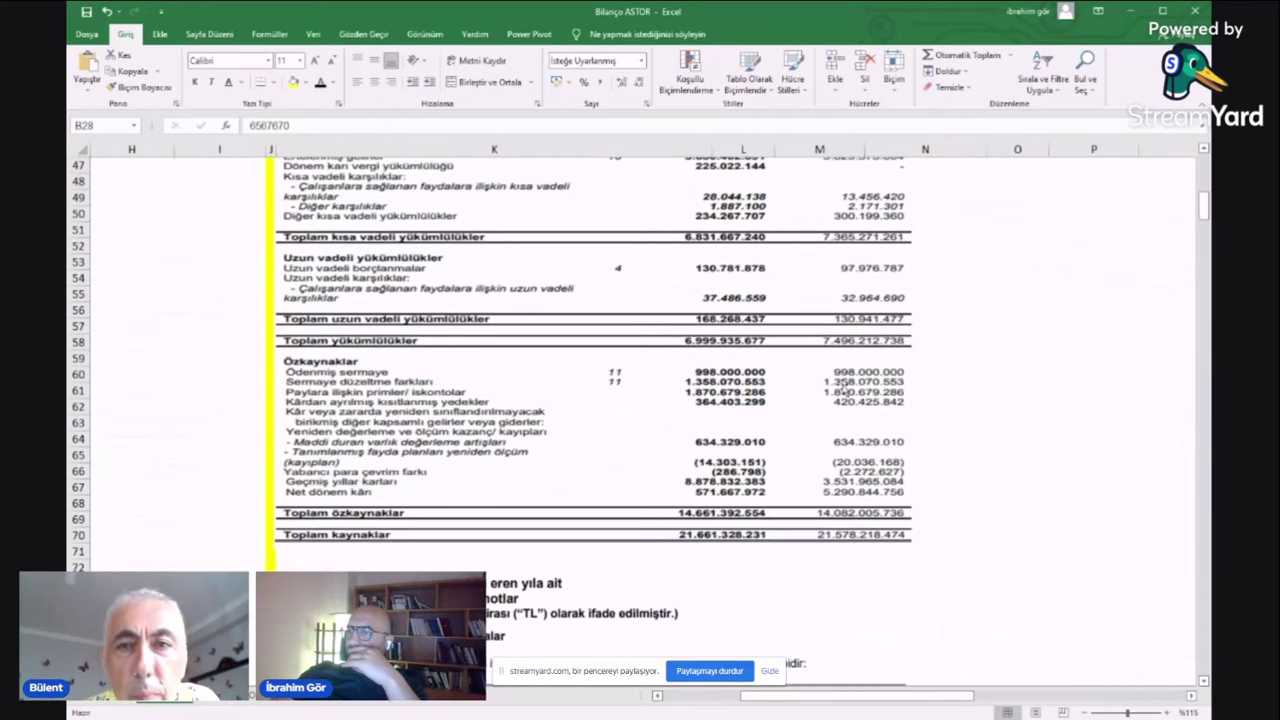
scroll(760, 450, "up", 4)
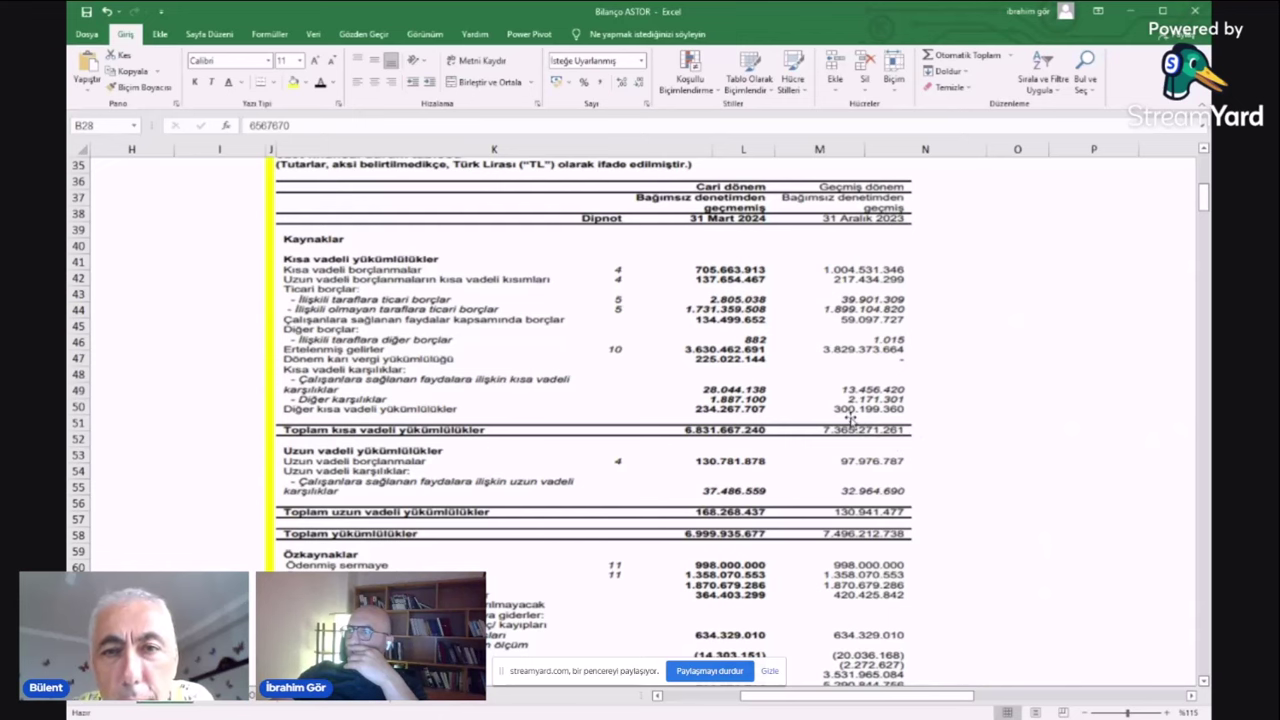
scroll(860, 499, "down", 14)
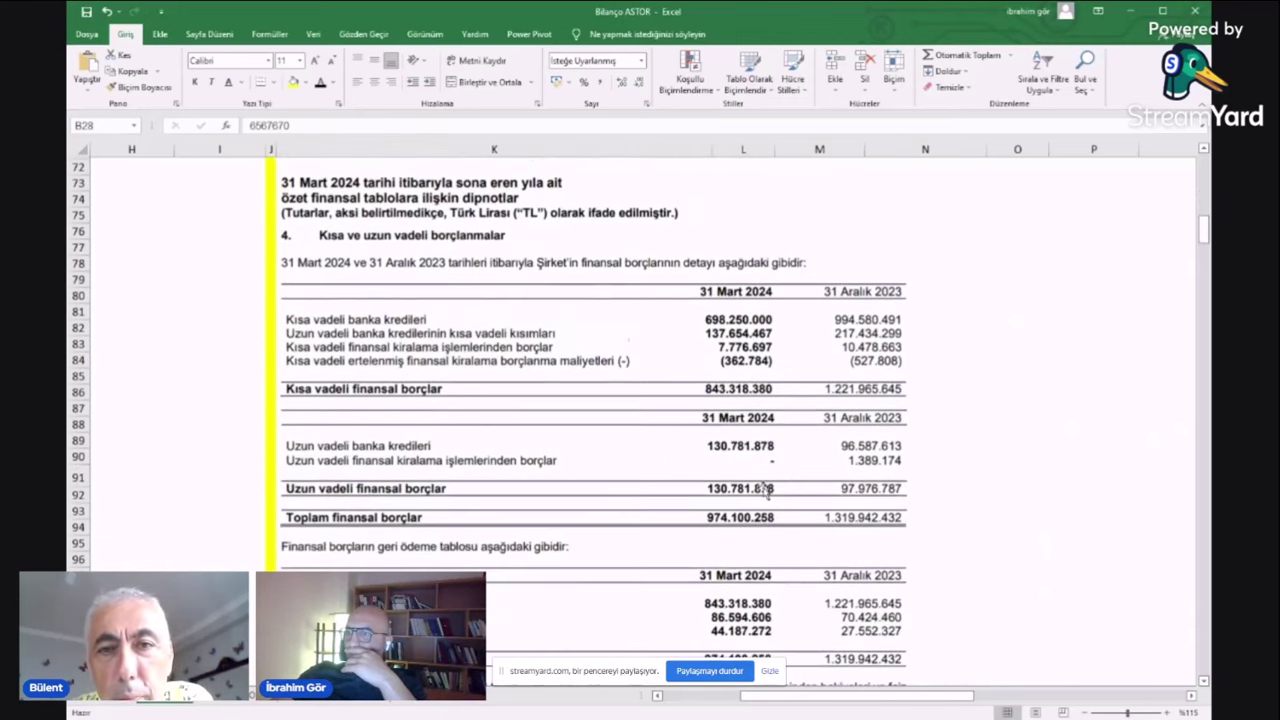
scroll(679, 463, "down", 2)
left_click(1090, 400)
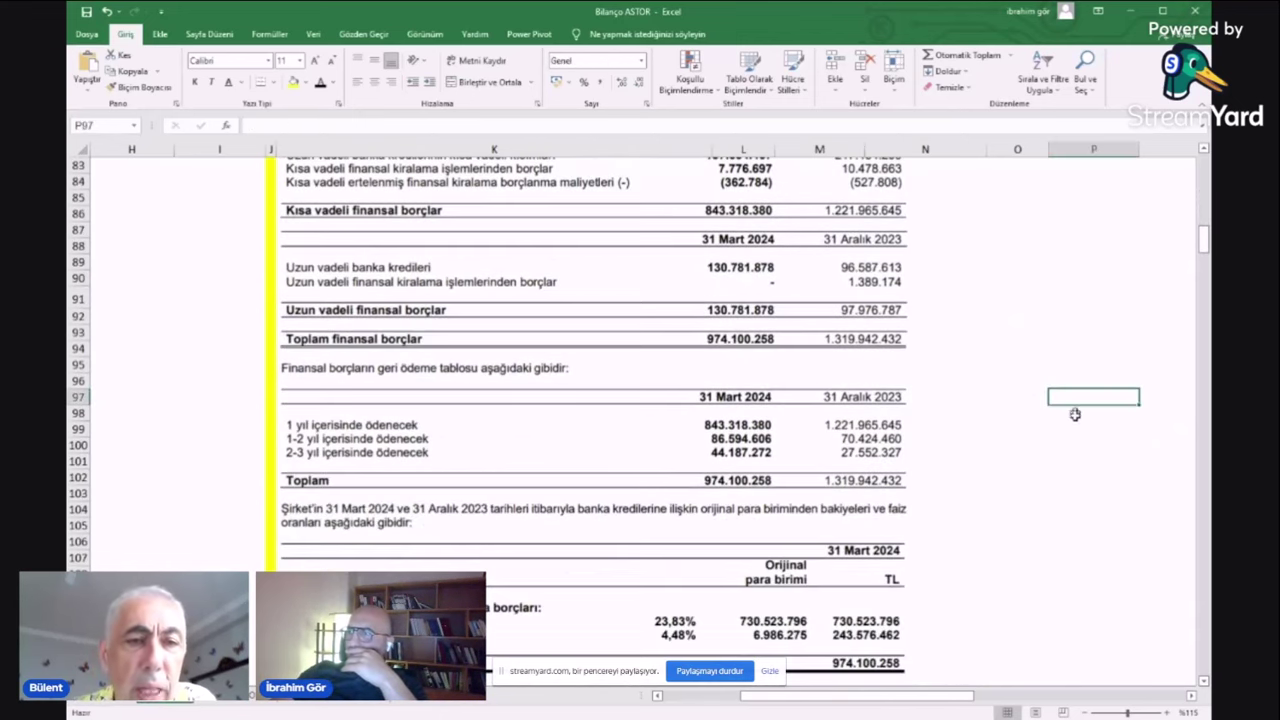
left_click(1028, 428)
type("8")
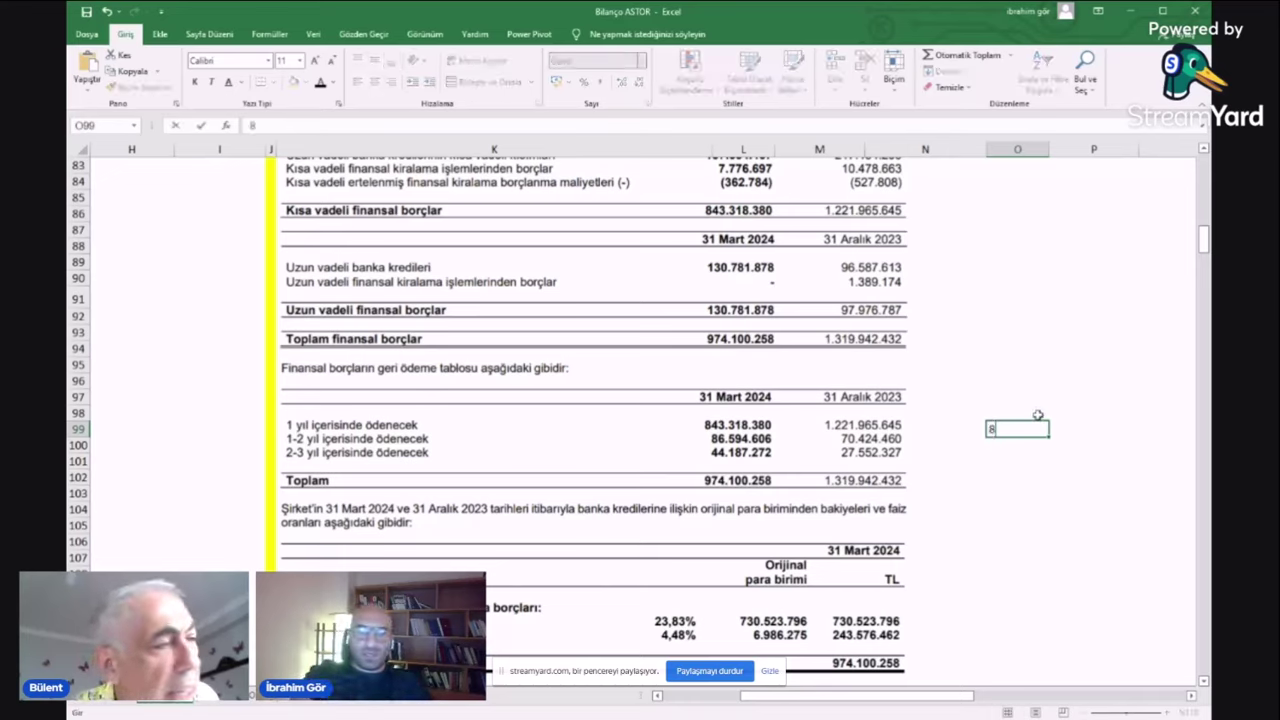
type("43")
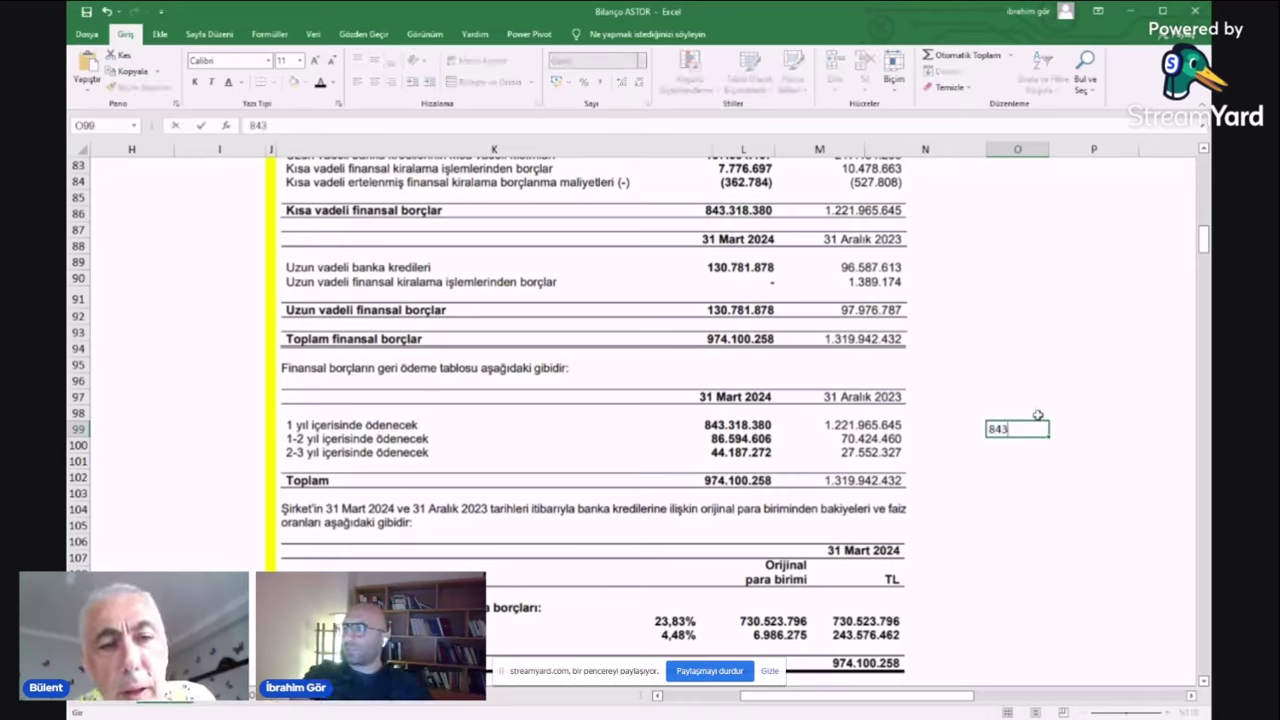
type("318")
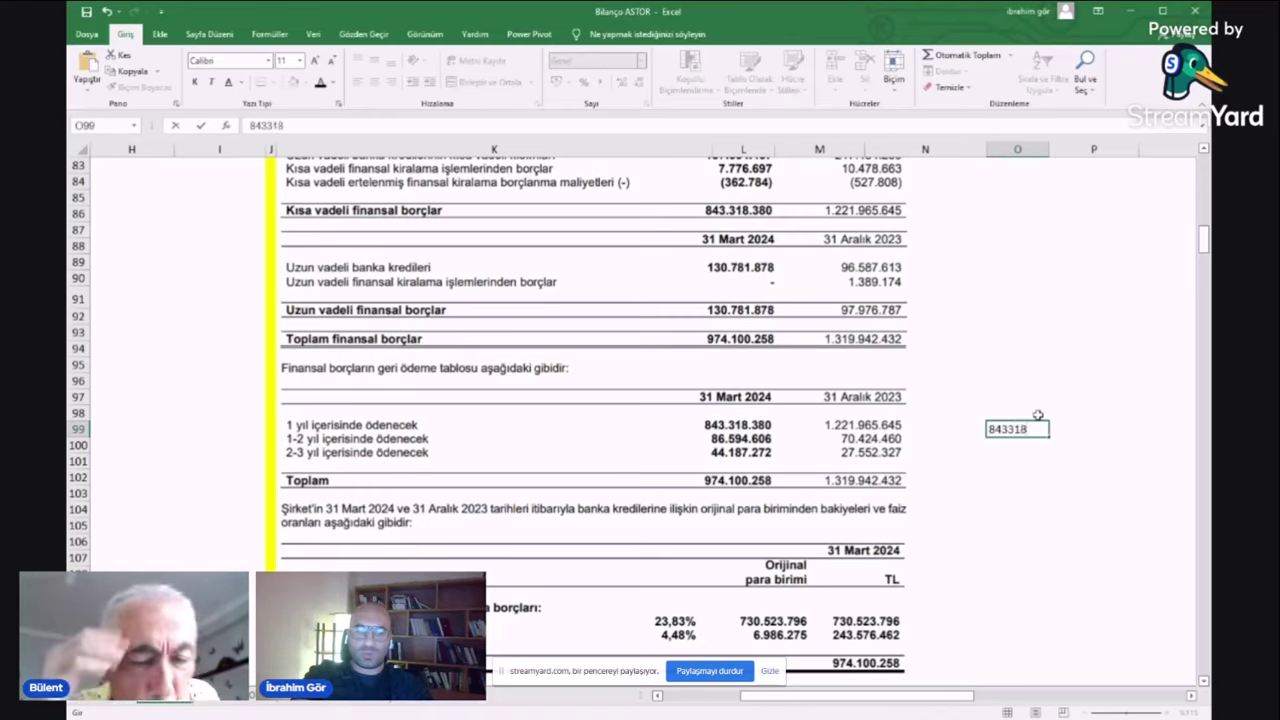
type("380")
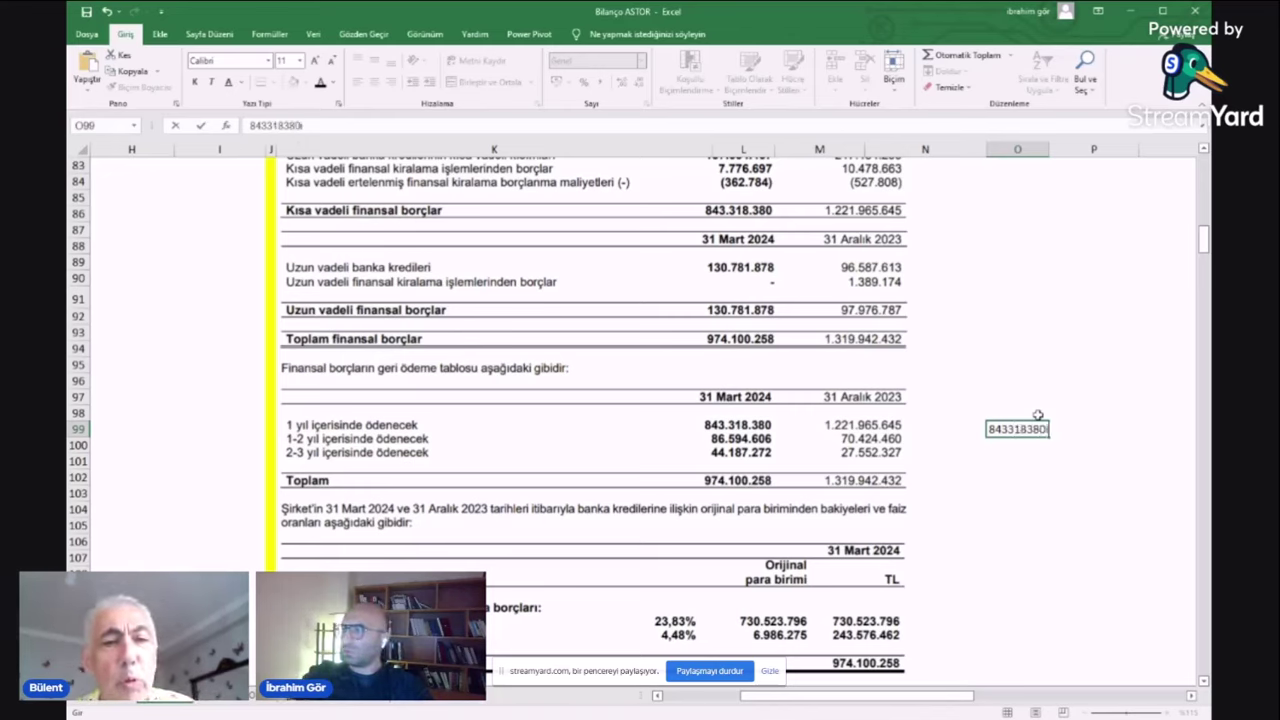
key("Return")
- Format O99 as lira currency without decimals, and convert its amount to thousands as 843318,380
left_click(1017, 429)
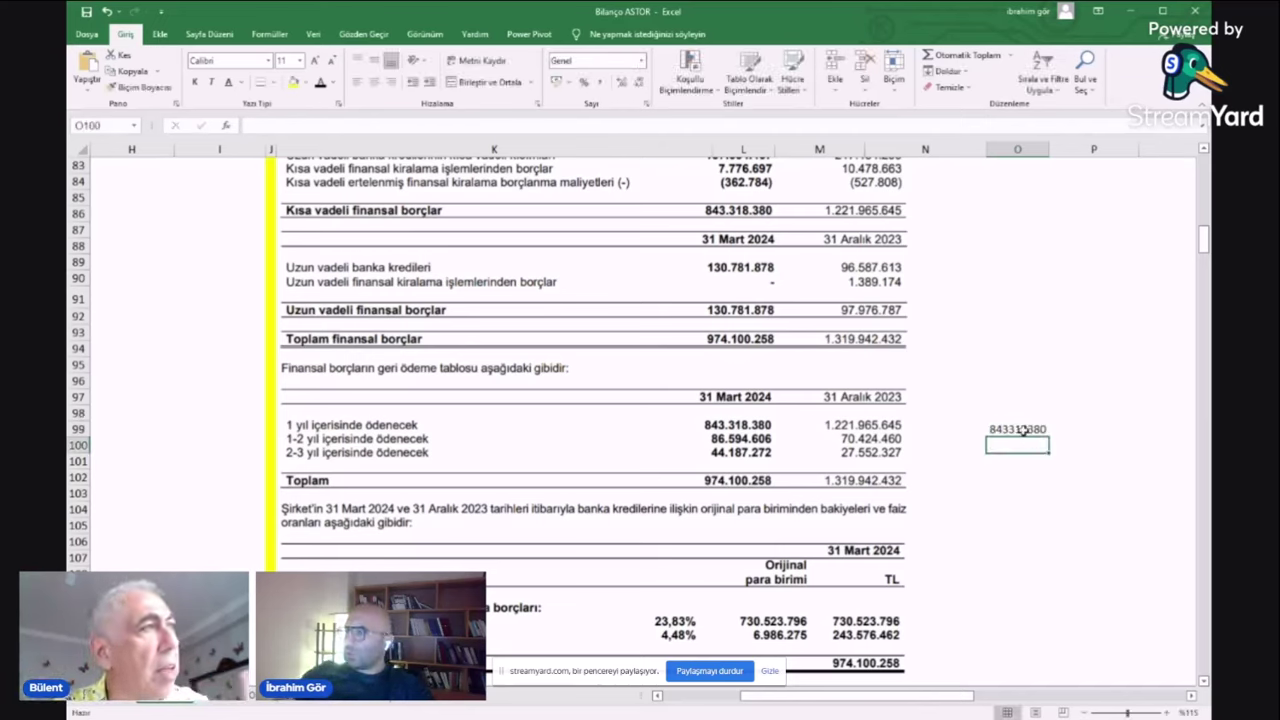
right_click(1025, 432)
left_click(1141, 450)
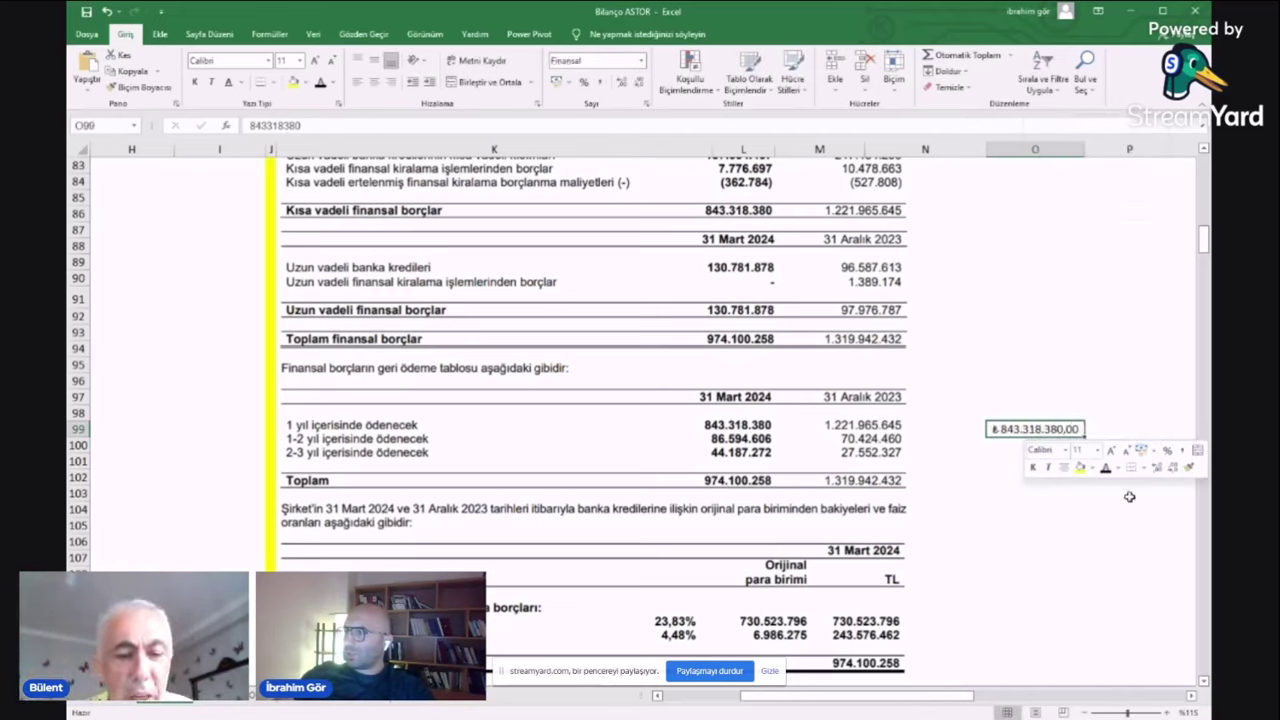
double_click(1172, 467)
left_click(1075, 545)
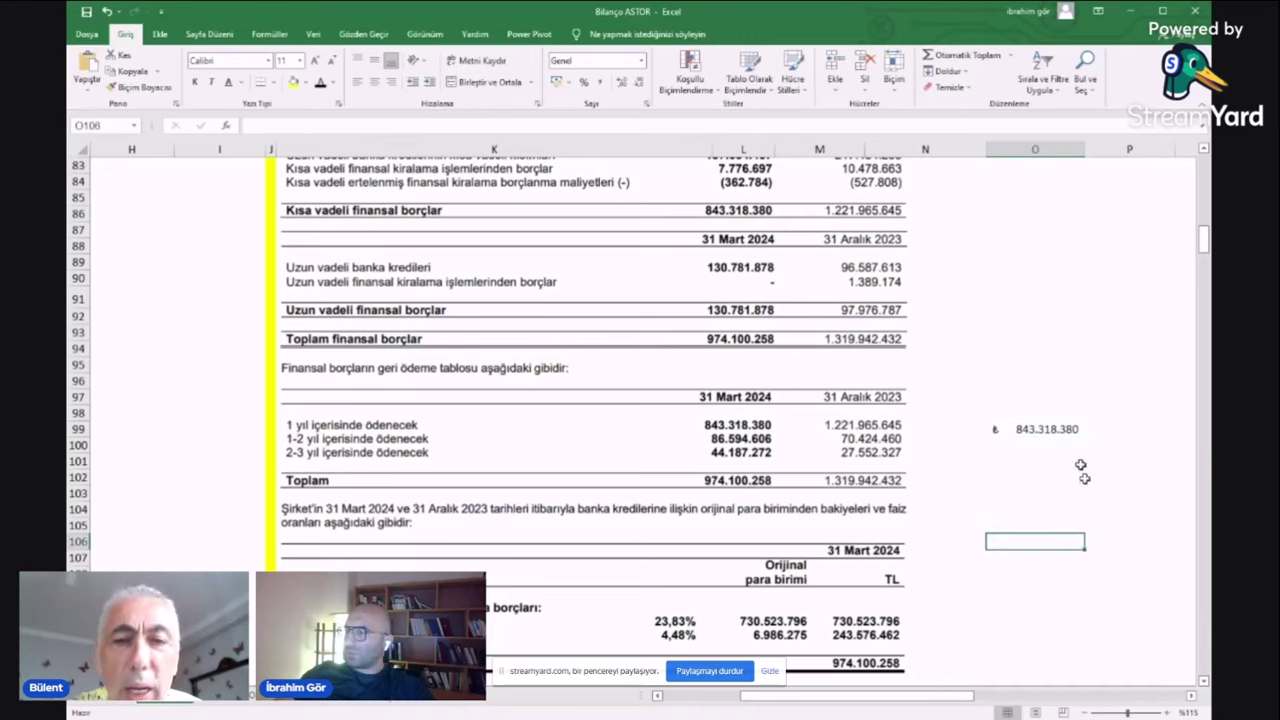
left_click(1060, 434)
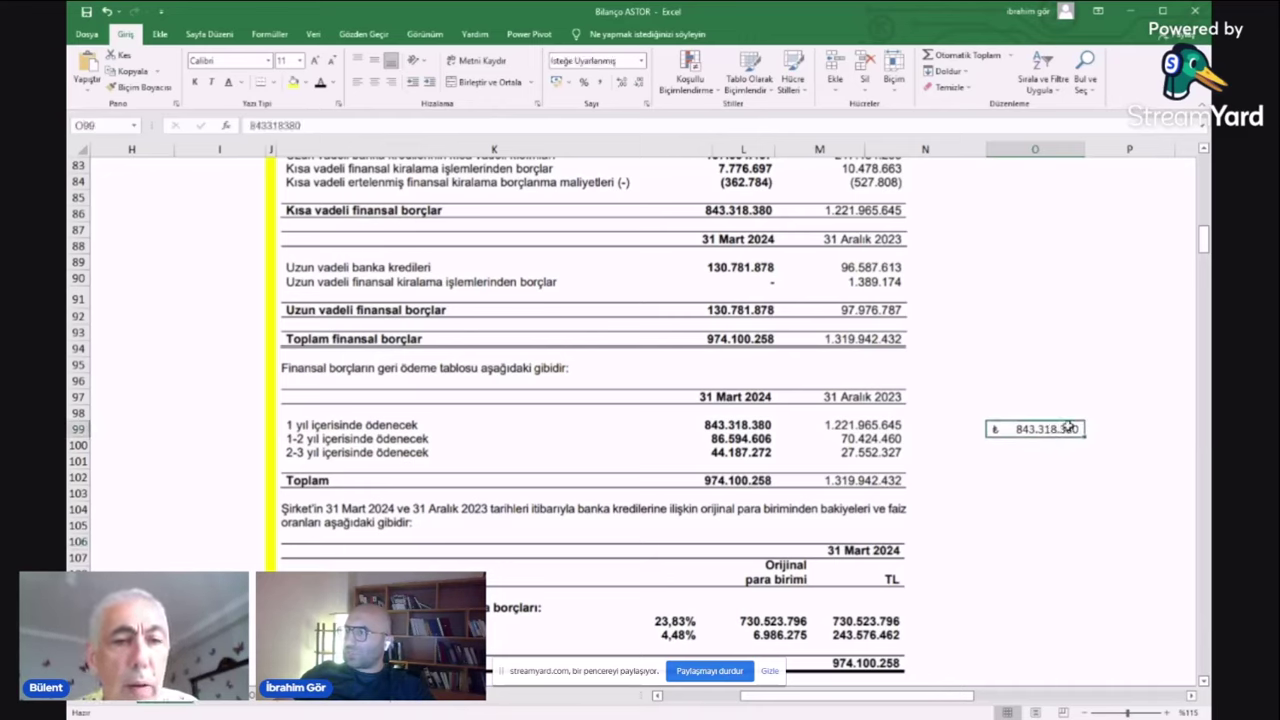
double_click(1060, 429)
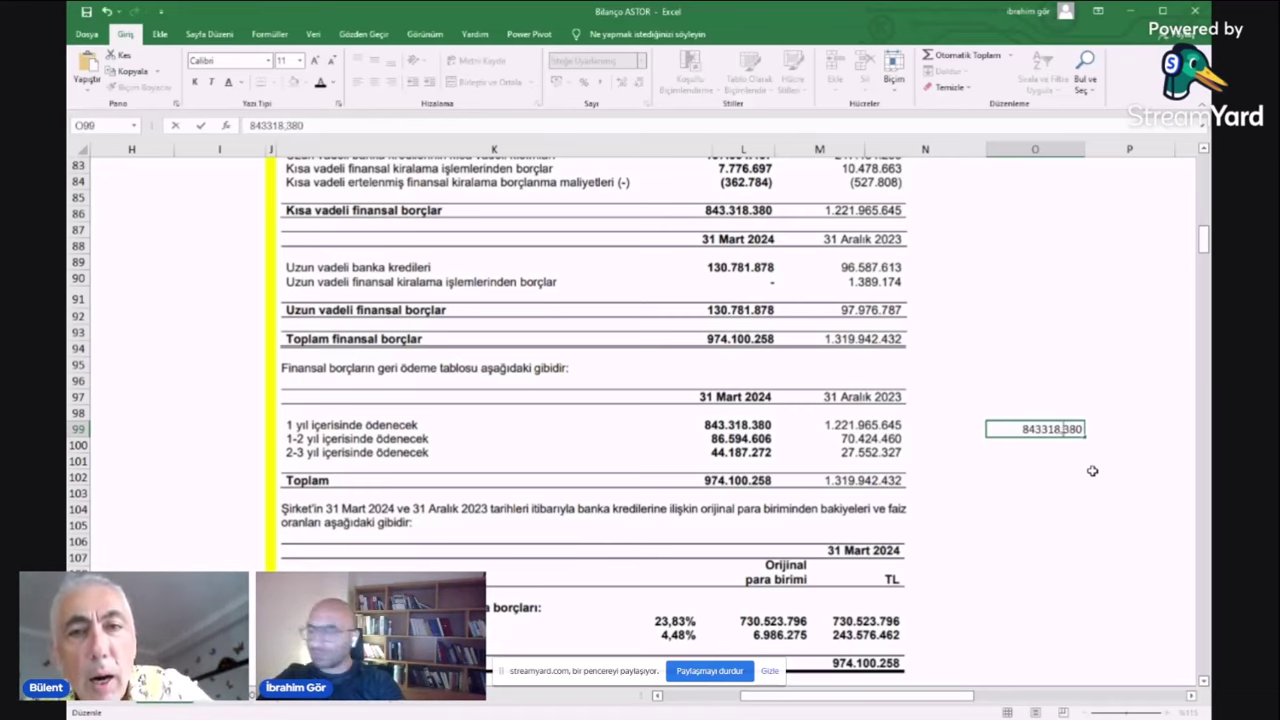
key("Return")
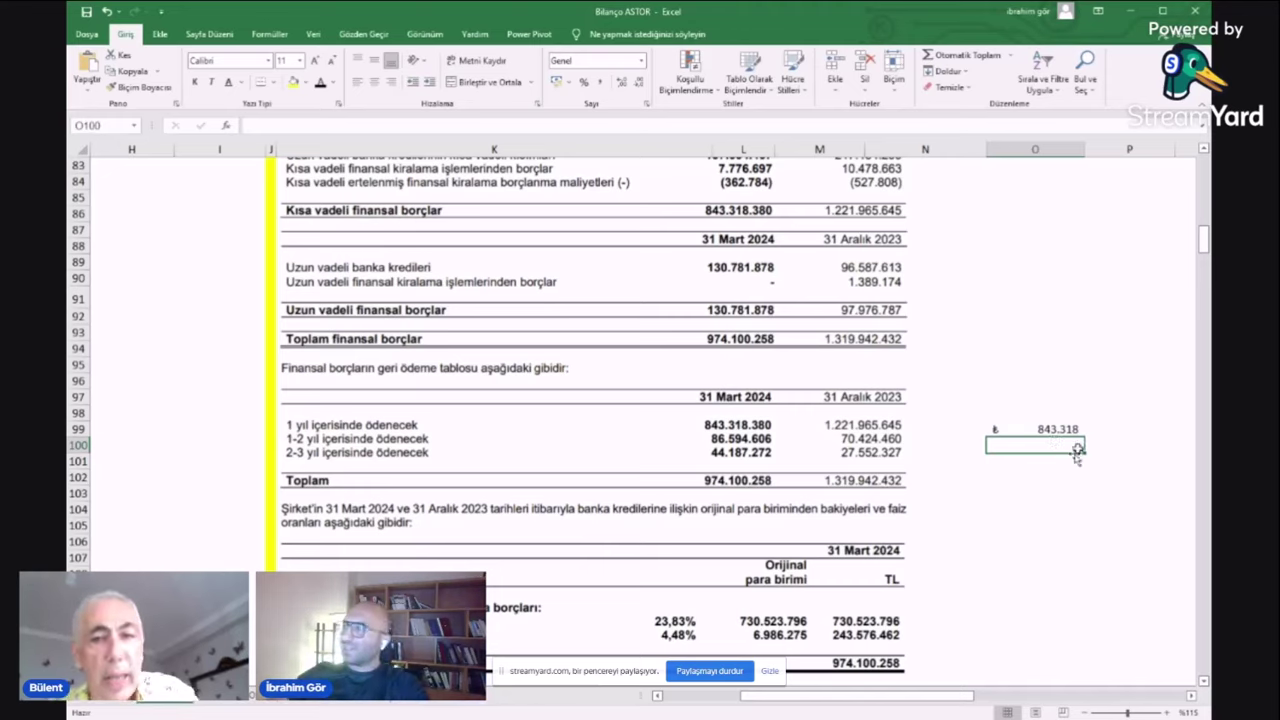
- Enter 1221065,645 in P99 as the 31 Aralık 2023 debt due within one year, and the date 31.03.2024 in O98
left_click(1132, 428)
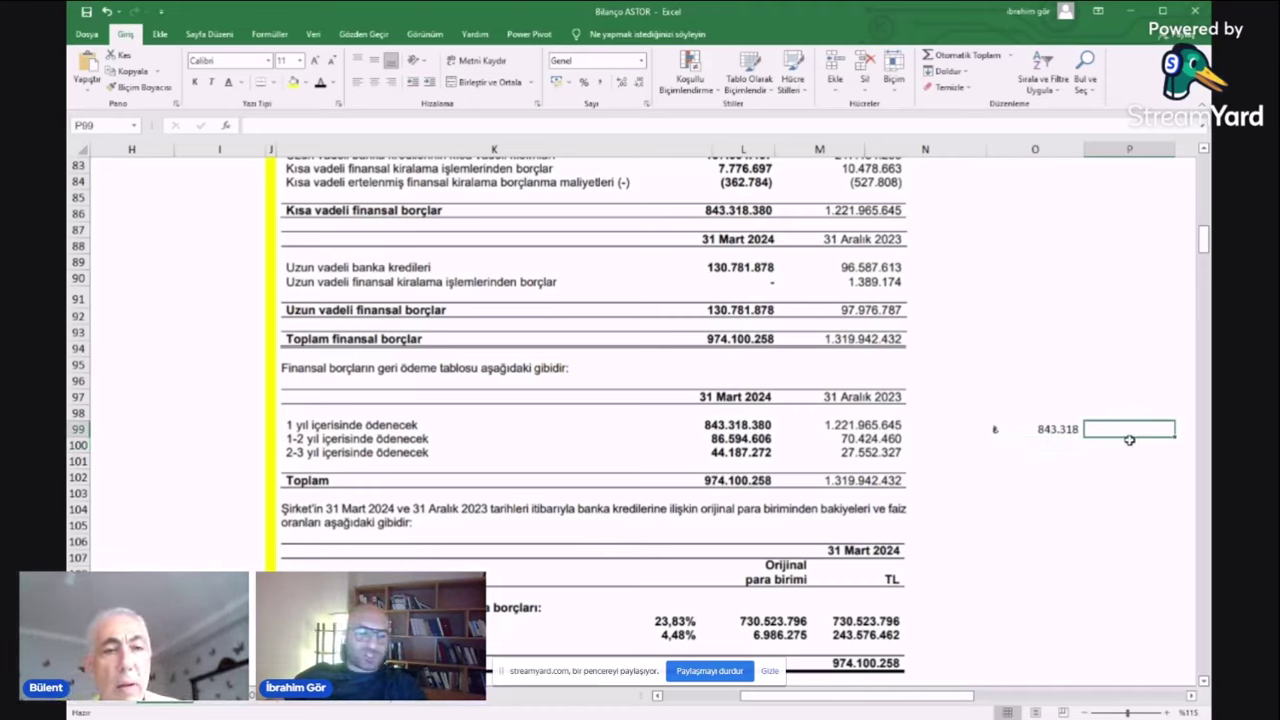
type("1")
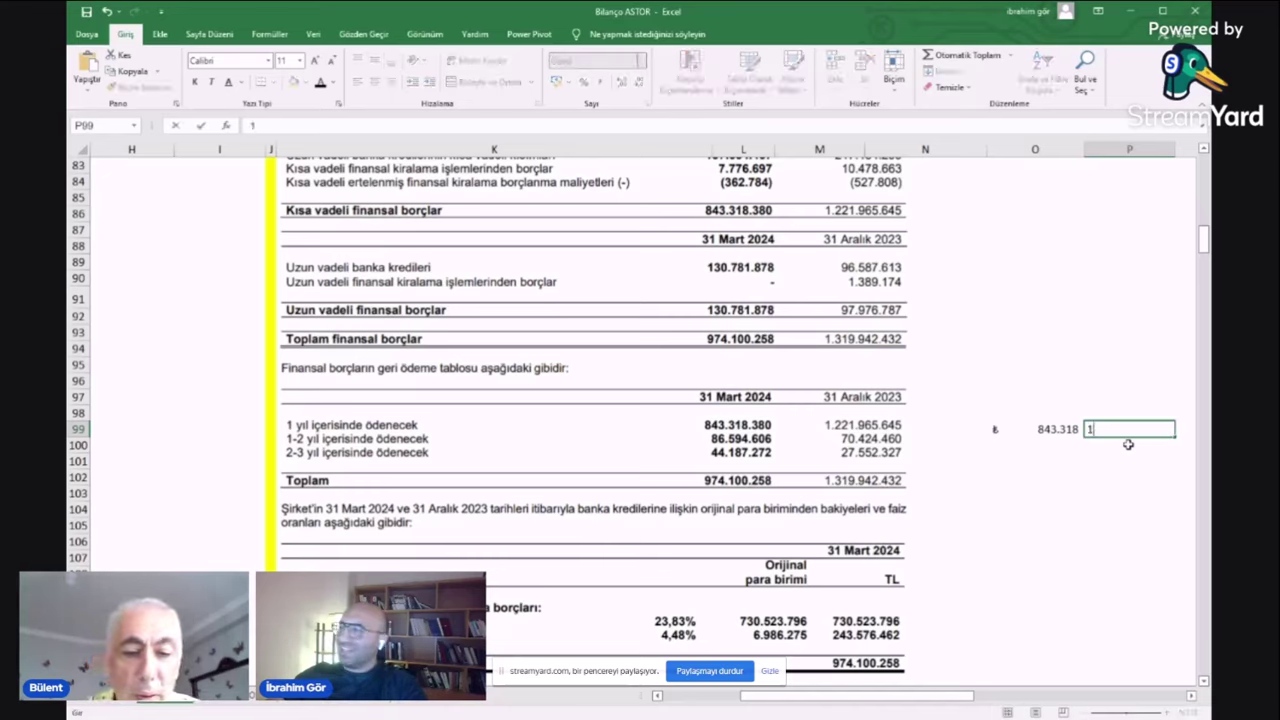
type("221.065,65")
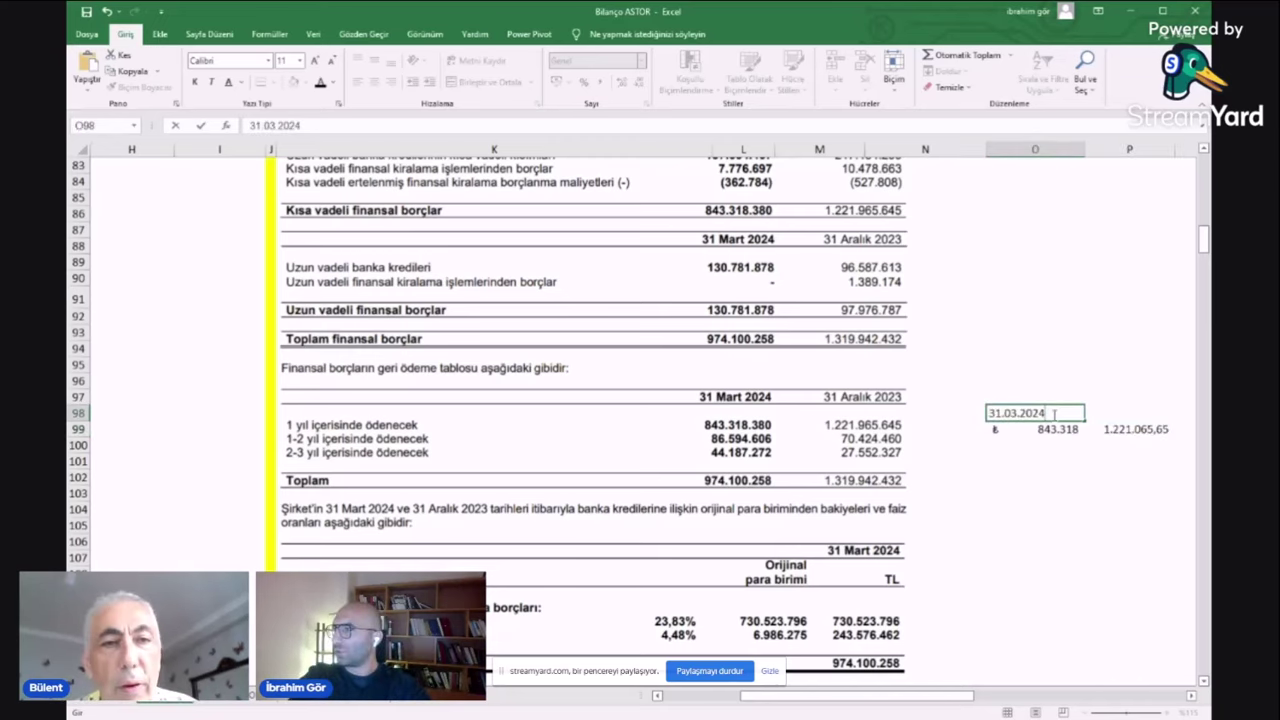
key("Return")
- Enter the date heading 31.12.2023 in P98, above the prior-period debt amount
left_click(1136, 413)
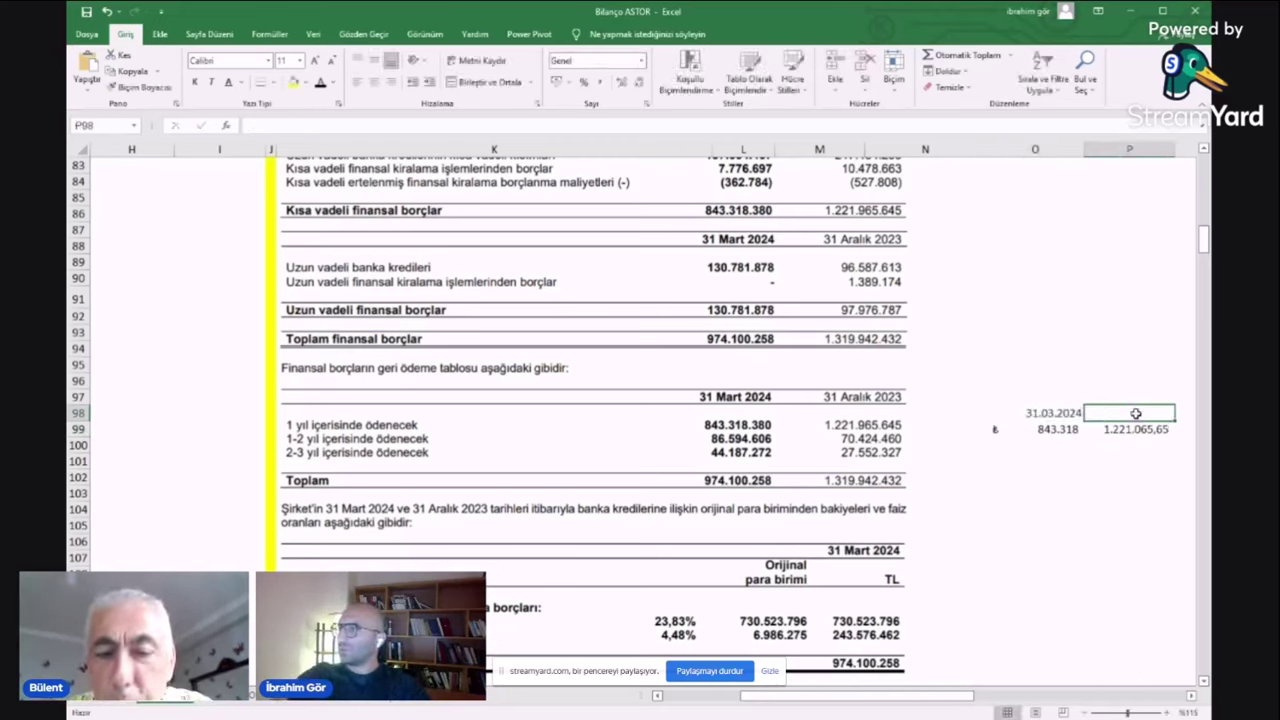
type("31.")
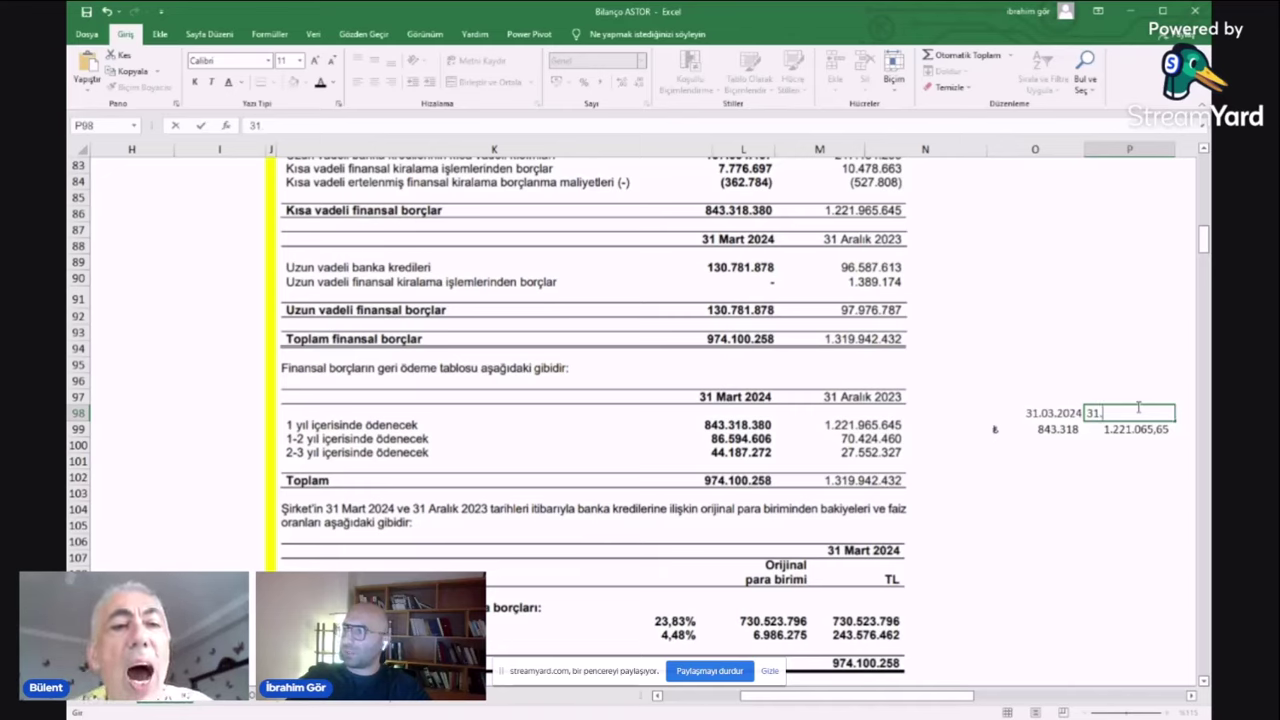
type("12.2")
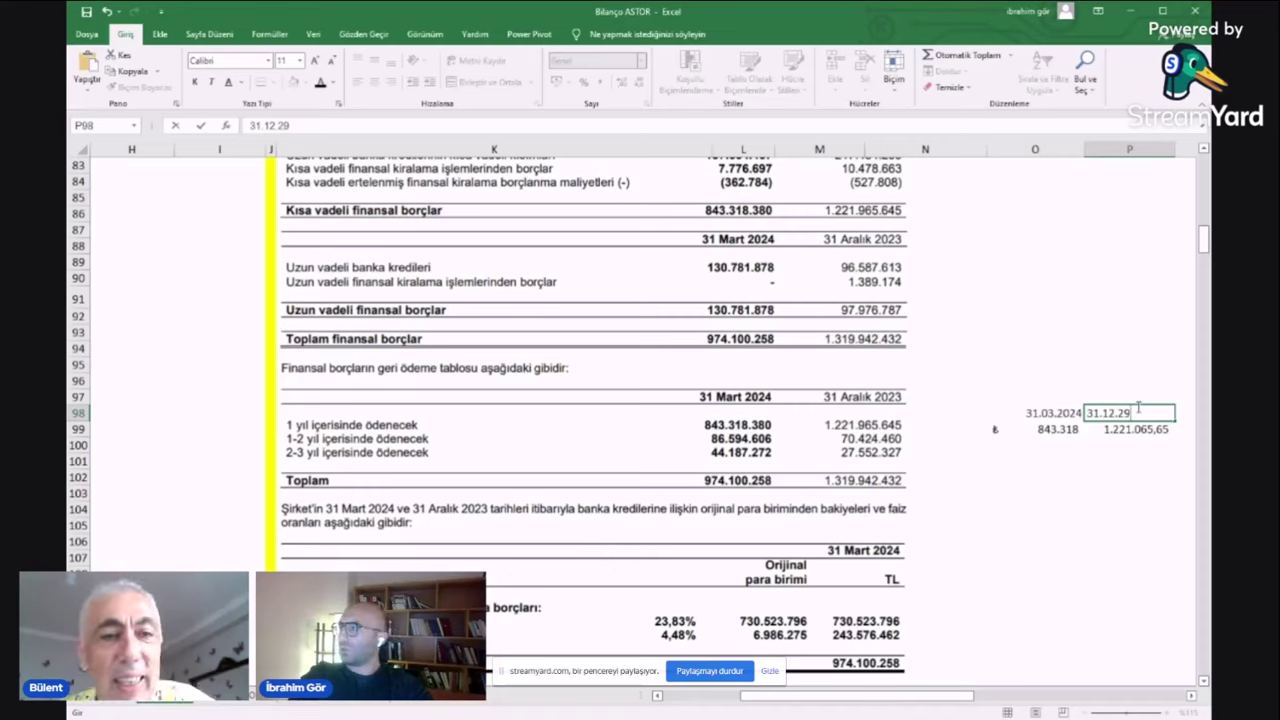
key("BackSpace")
type("023")
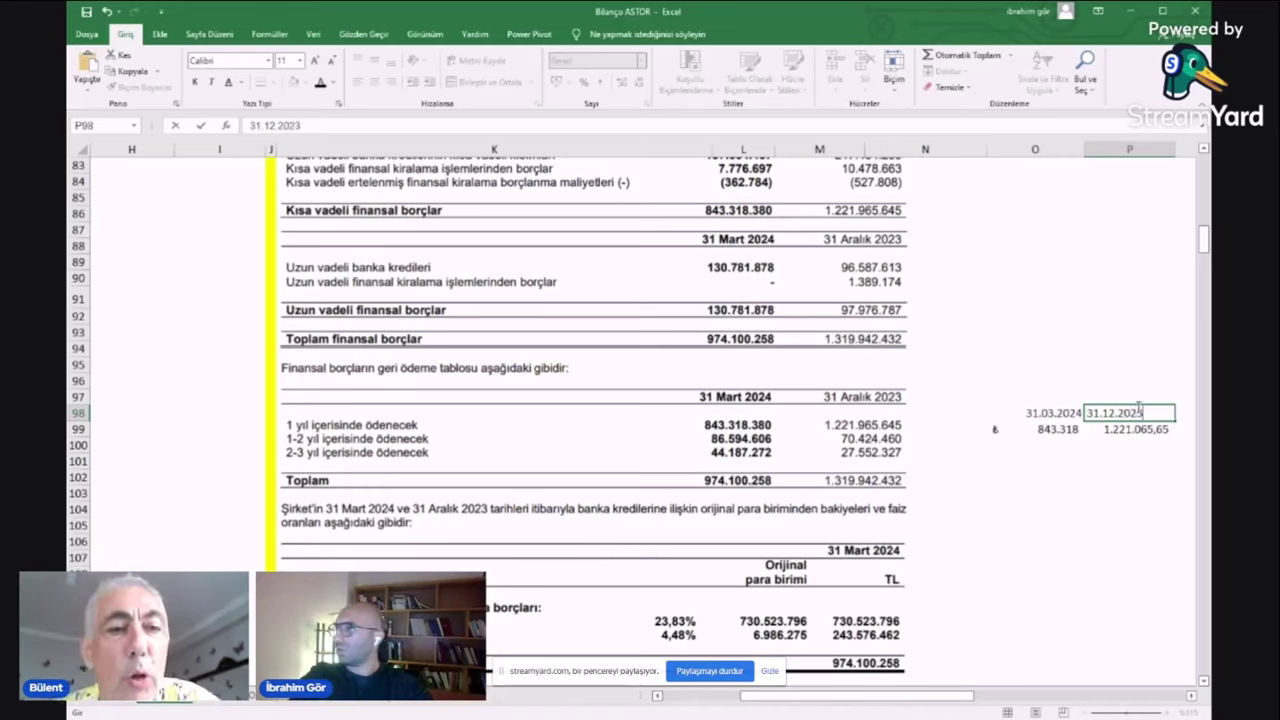
key("Return")
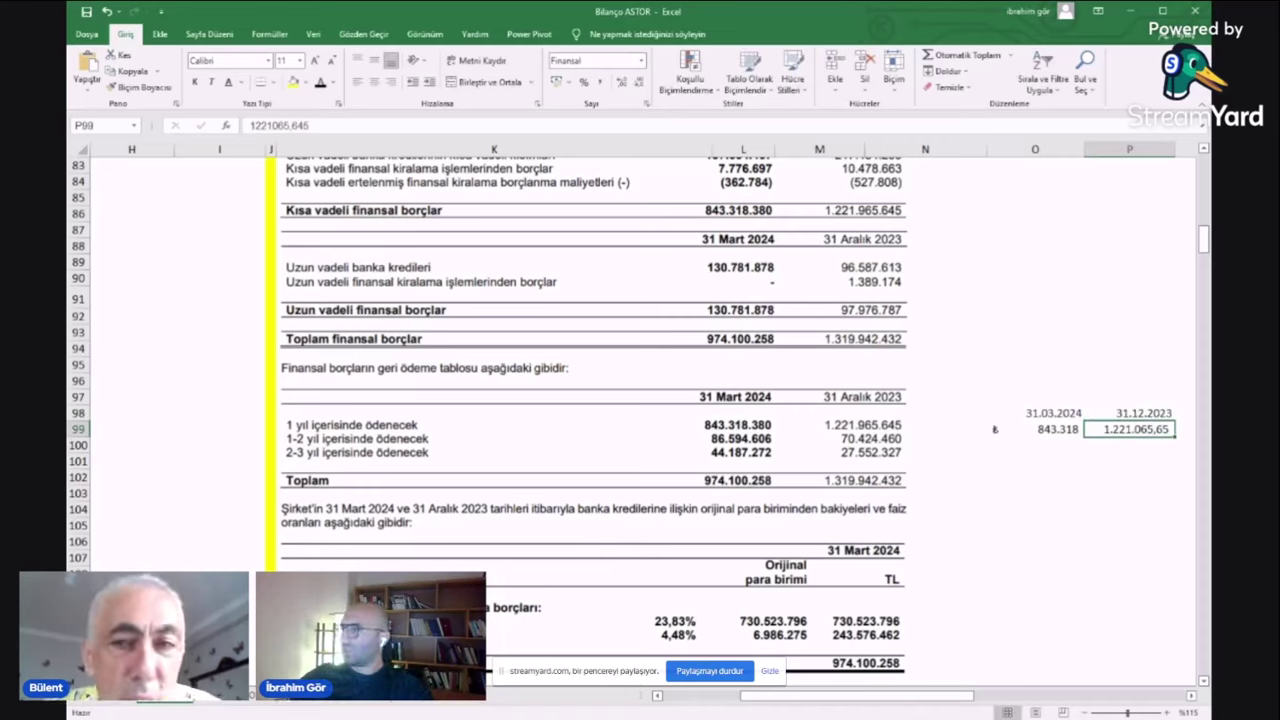
- Format P99 as lira currency and move the dated debt amounts from O98:P99 to E100:F101
left_click_drag(987, 412, 1150, 440)
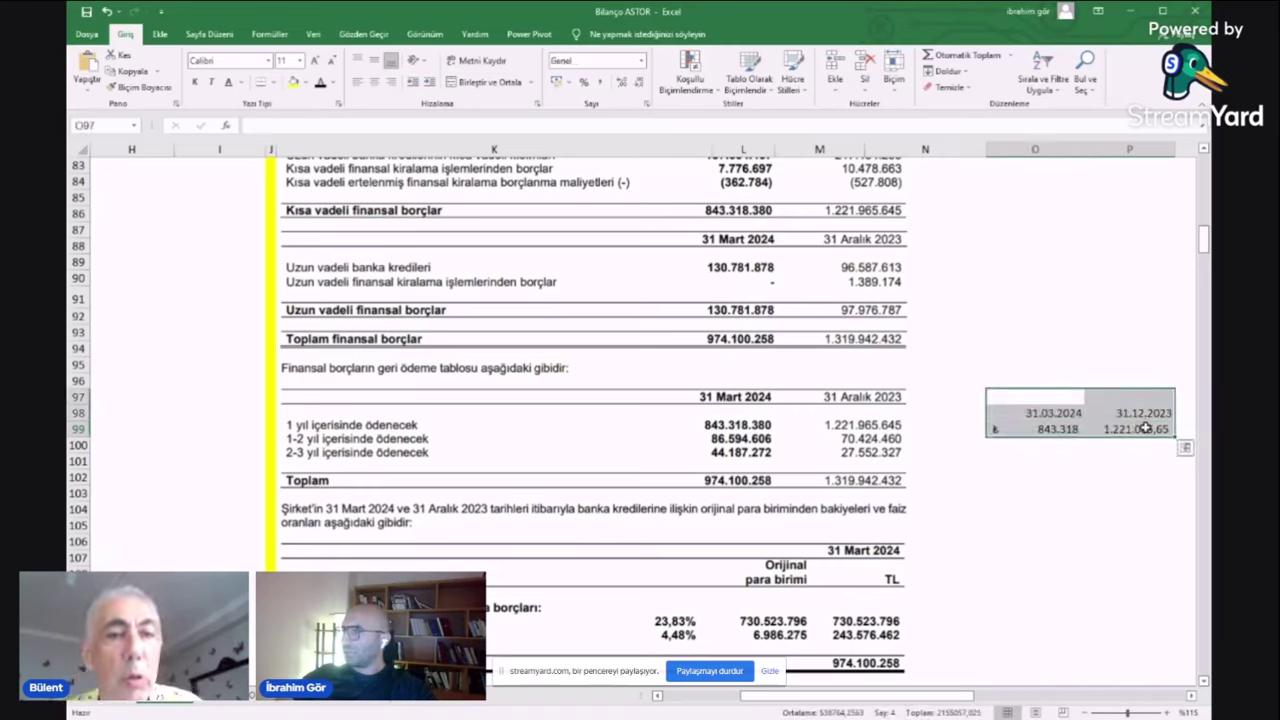
left_click(1130, 477)
right_click(1135, 413)
left_click(1135, 413)
right_click(1155, 432)
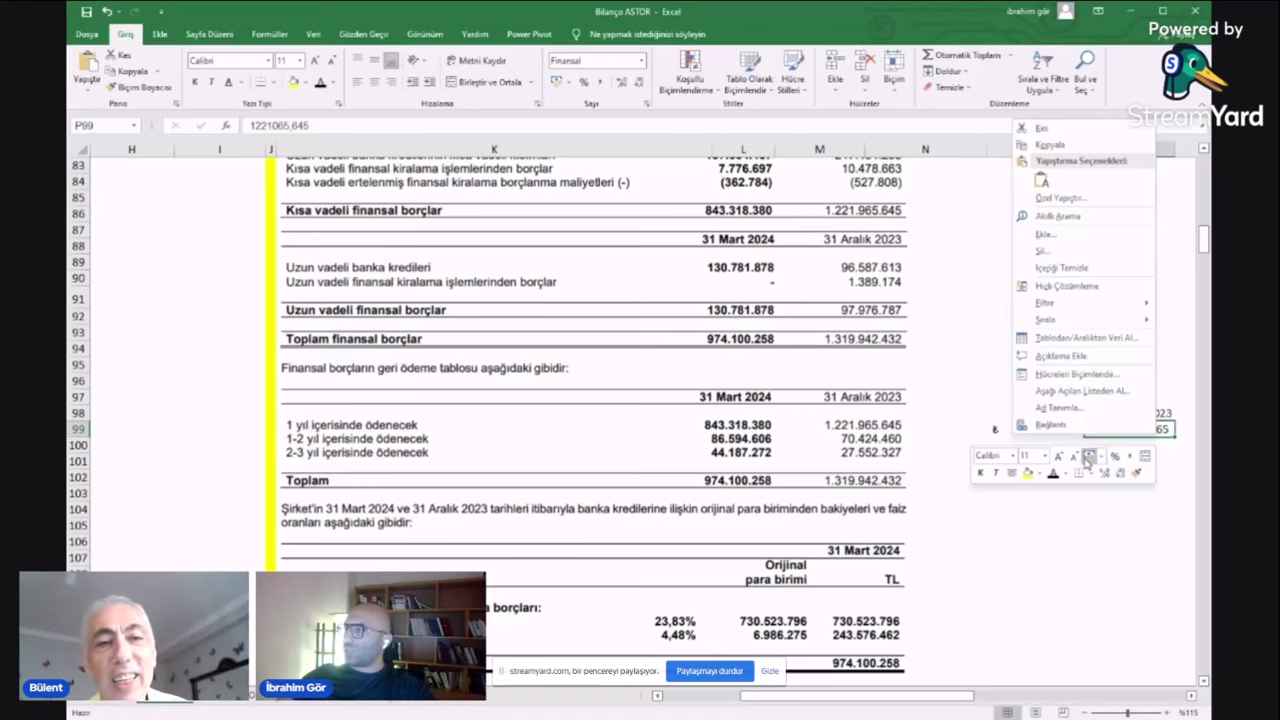
key("Escape")
mouse_move(1012, 414)
left_mouse_down()
mouse_move(1135, 430)
mouse_move(1108, 410)
mouse_move(494, 428)
mouse_move(95, 405)
mouse_move(420, 380)
mouse_move(366, 383)
mouse_move(405, 455)
left_mouse_up()
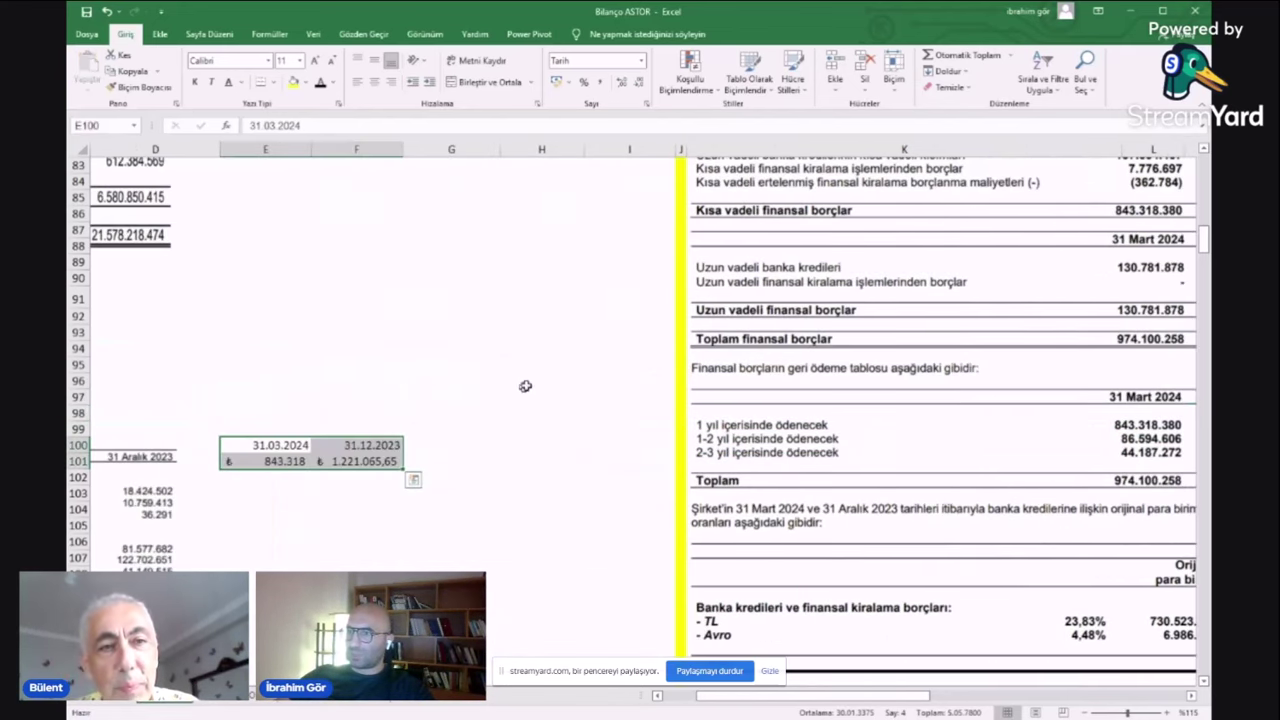
- Move the dated debt amounts from E100:F101 up beside the Rasyolar table, into F43:G44
scroll(316, 355, "left", 3)
scroll(316, 355, "left", 1)
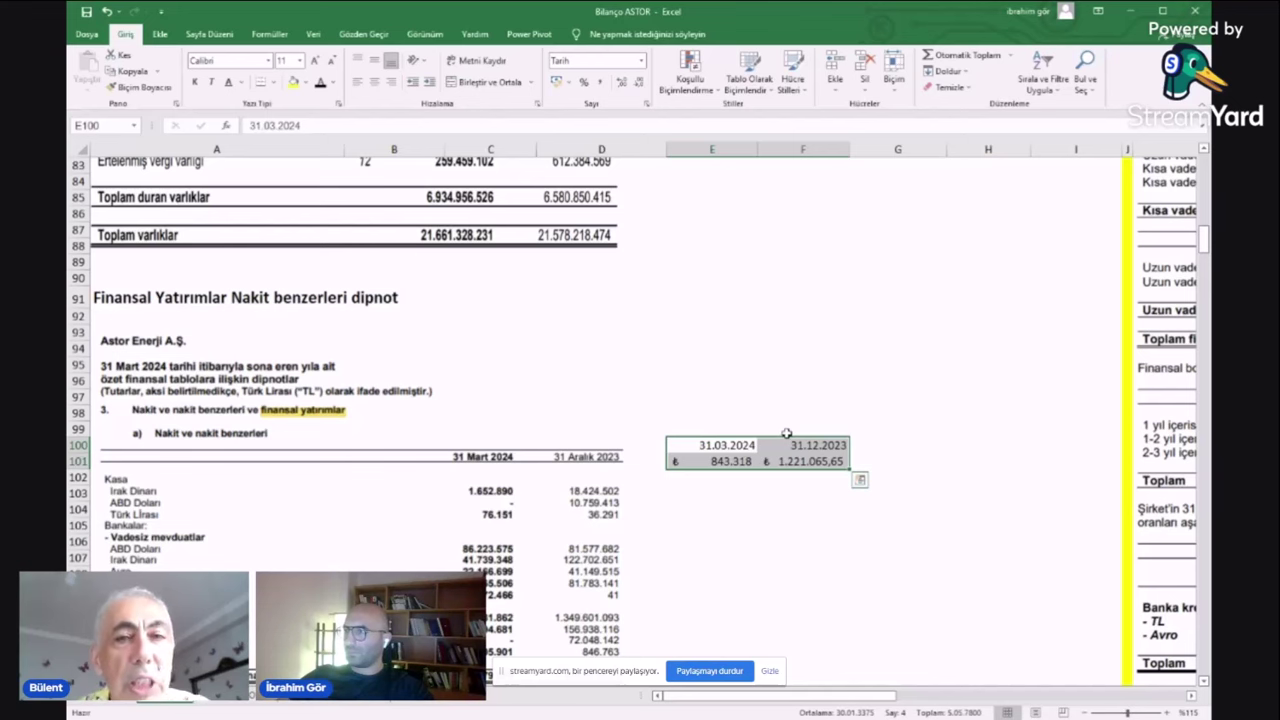
left_click_drag(780, 435, 723, 406)
scroll(540, 412, "up", 4)
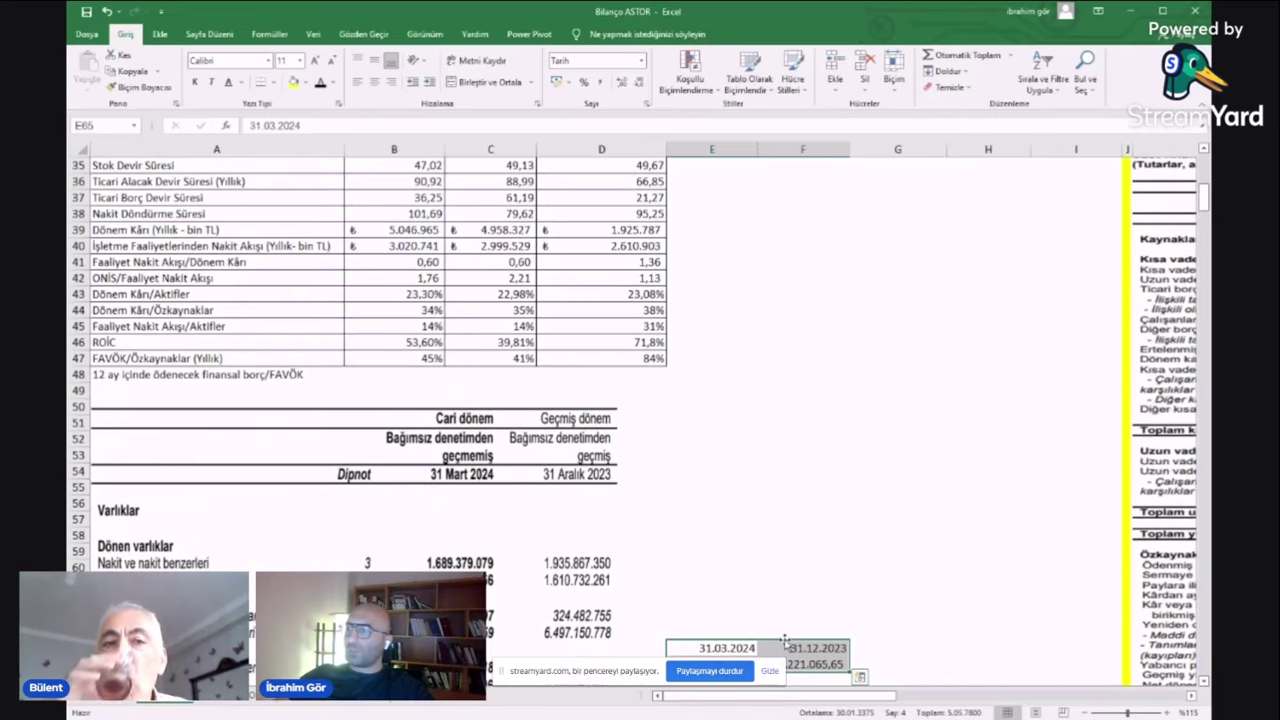
left_click_drag(785, 645, 876, 290)
scroll(287, 404, "up", 5)
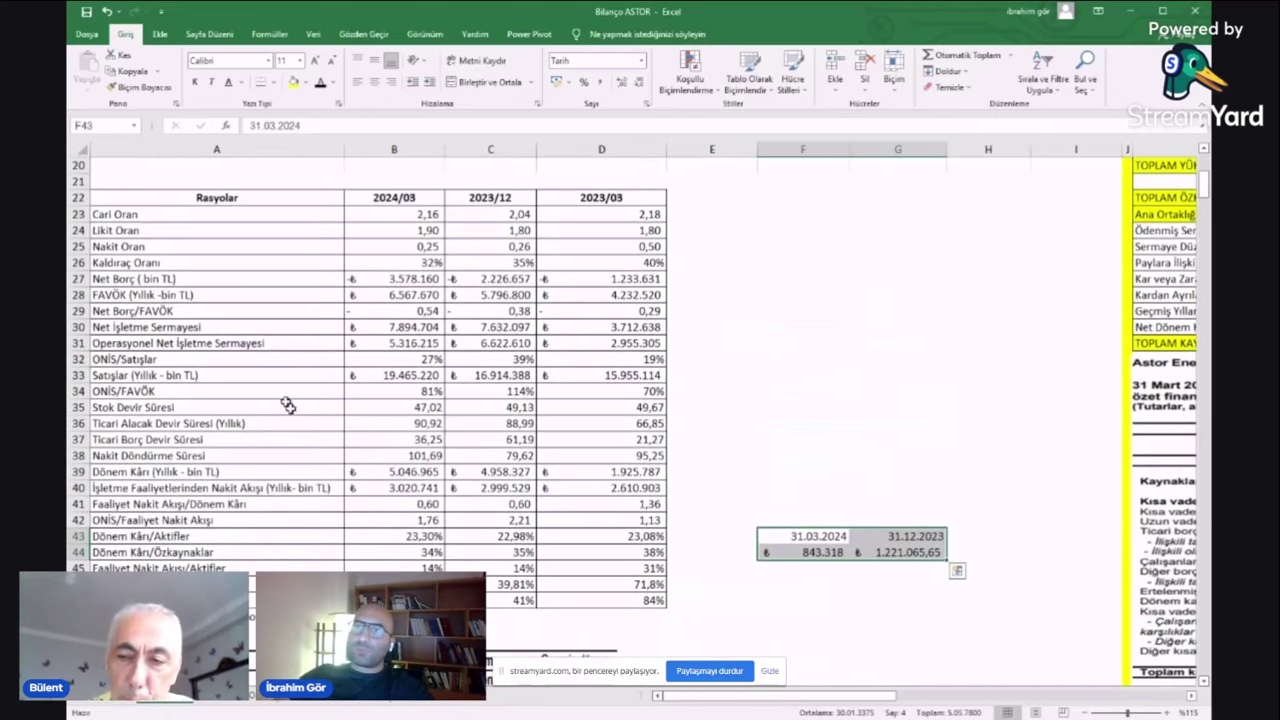
- Move the 31.03.2024 debt amount to F42 and calculate the 2024/03 debt/FAVÖK ratio in B48 as =F42/B28
left_click(923, 589)
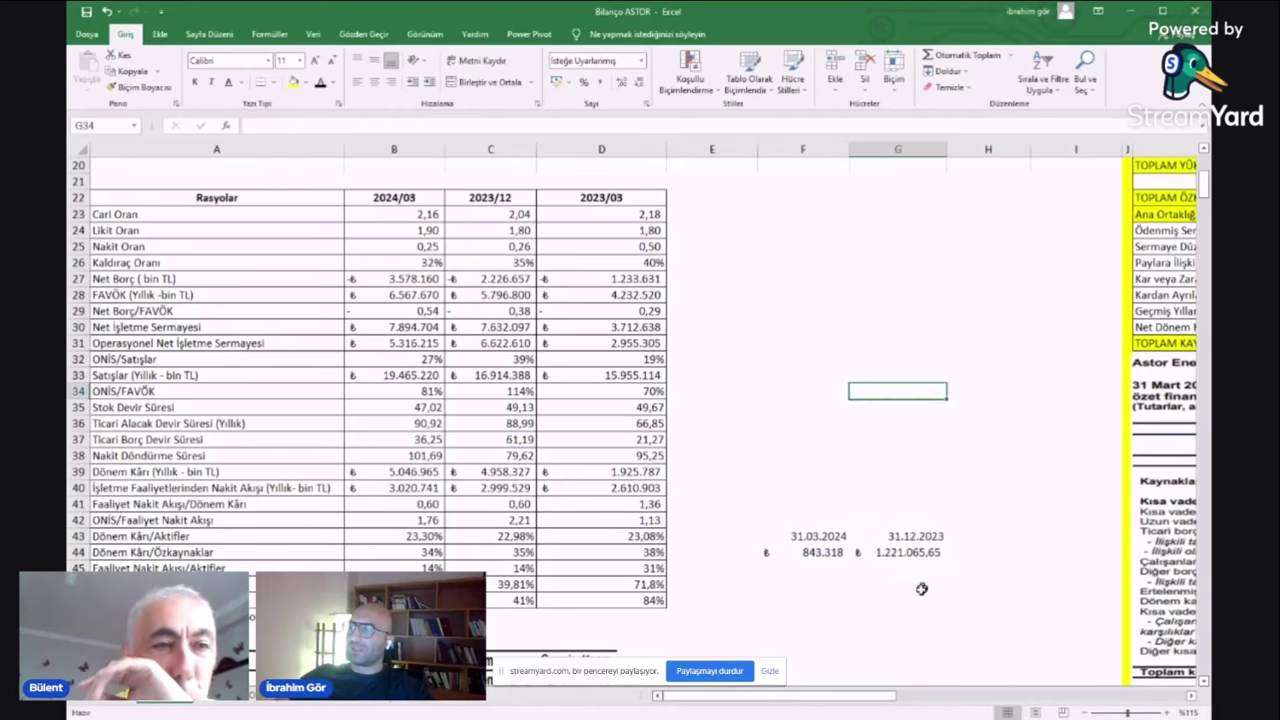
left_click(790, 552)
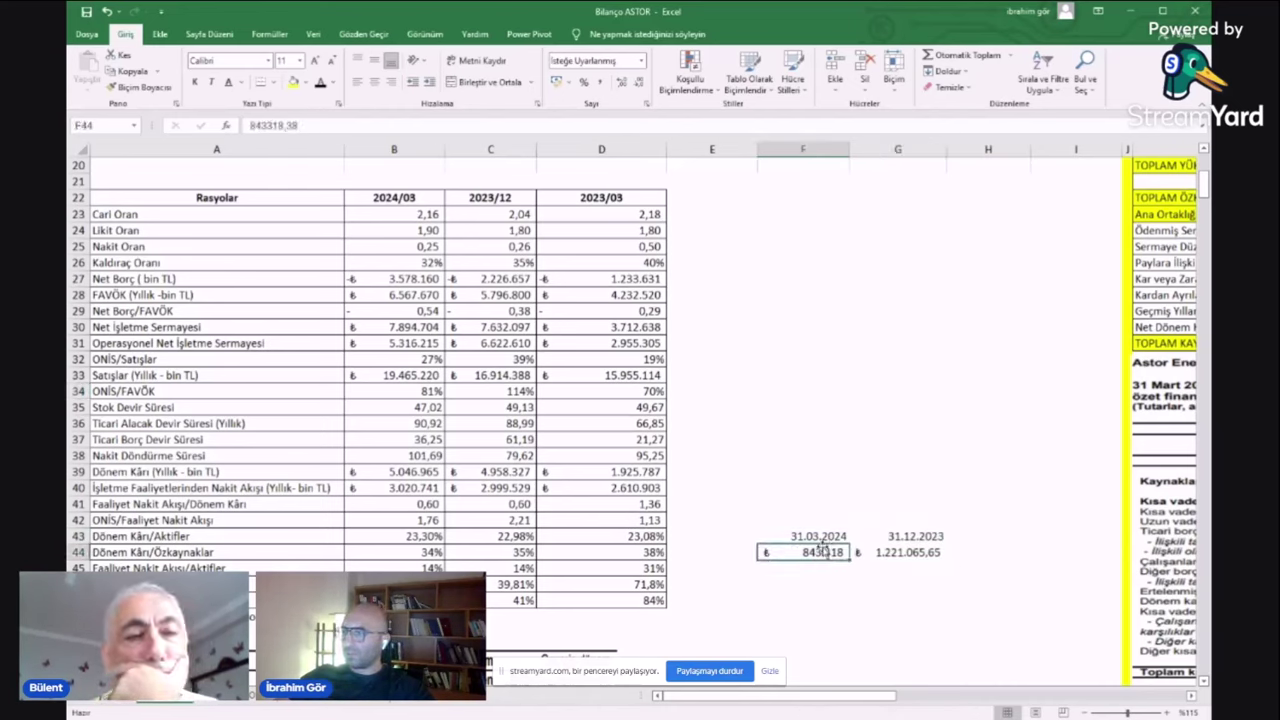
left_click_drag(822, 545, 820, 516)
left_click(803, 600)
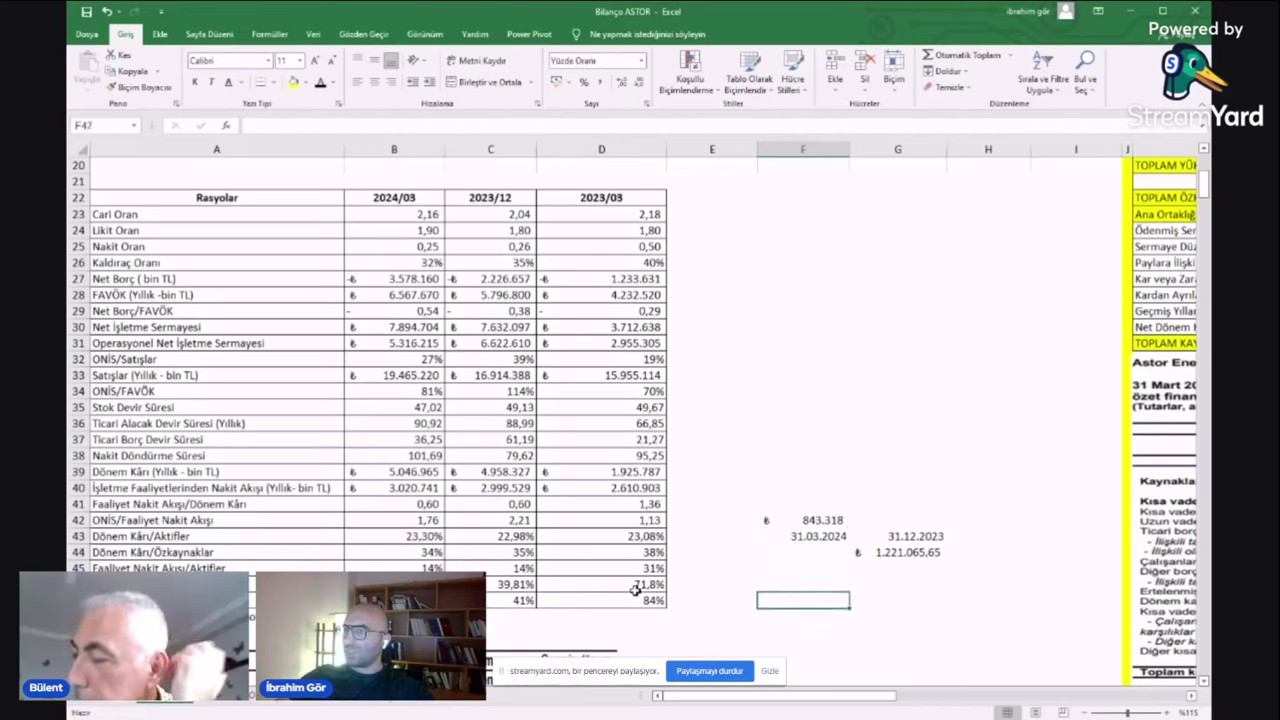
left_click(394, 616)
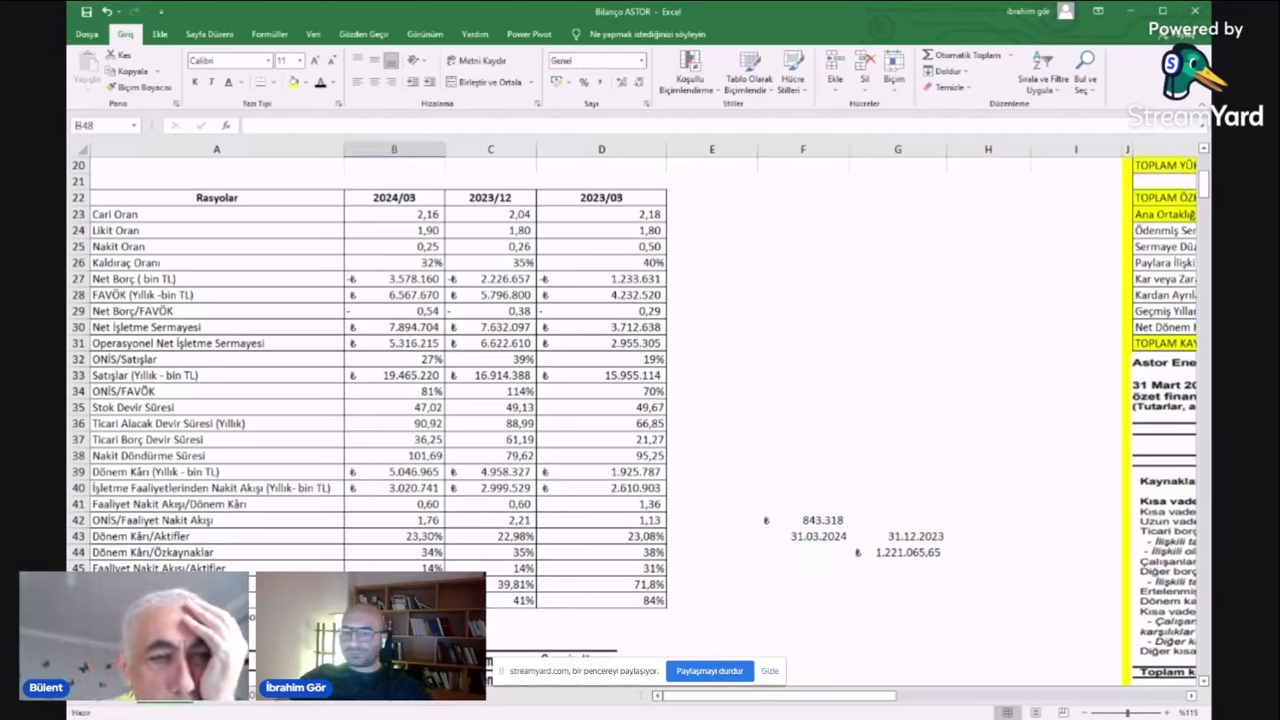
key("ctrl+v")
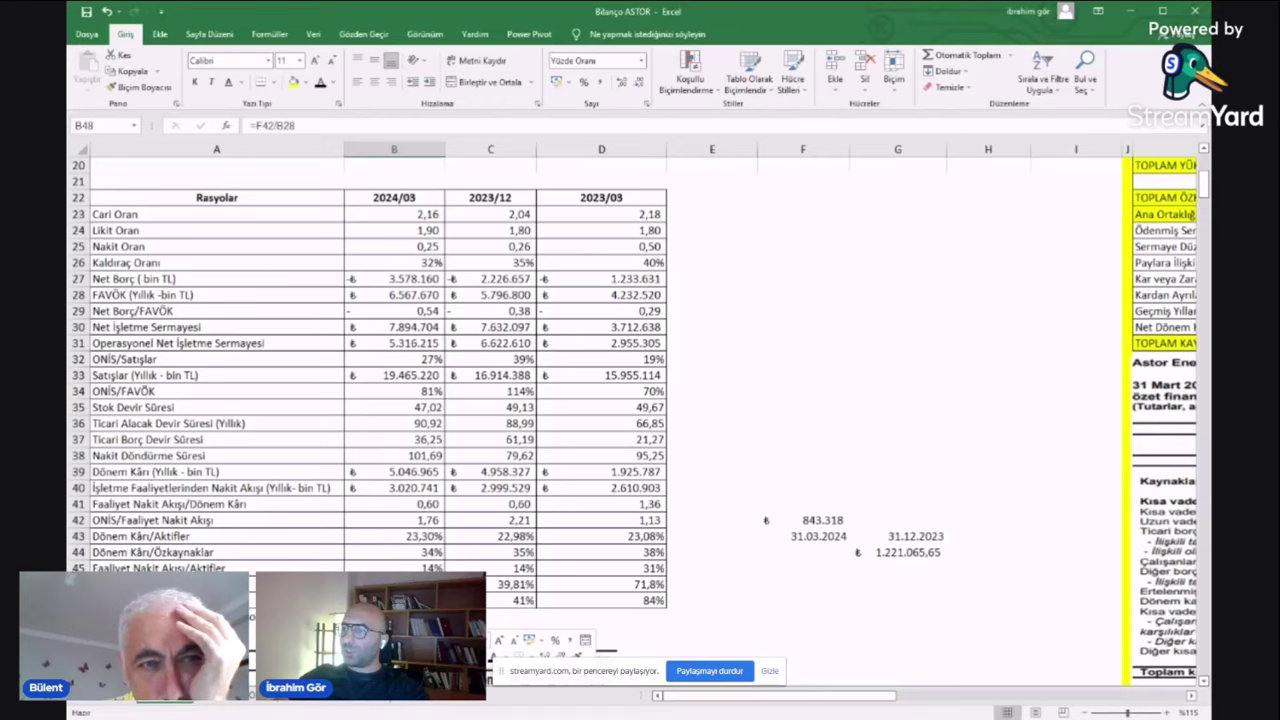
- Calculate the 2023/12 ratio in C48 from the 31.12.2023 debt and that period's FAVÖK, and remove the helper figures from F42:G44
left_click(526, 619)
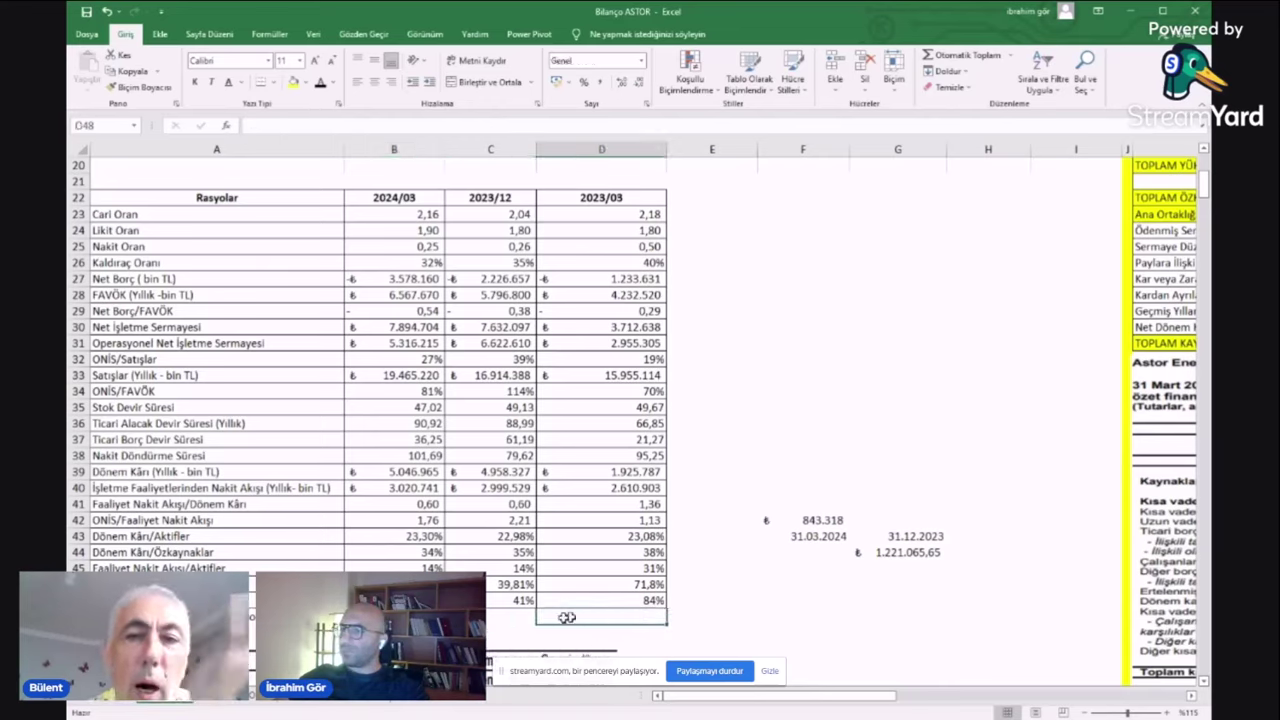
type("=")
key("Return")
left_click(803, 520)
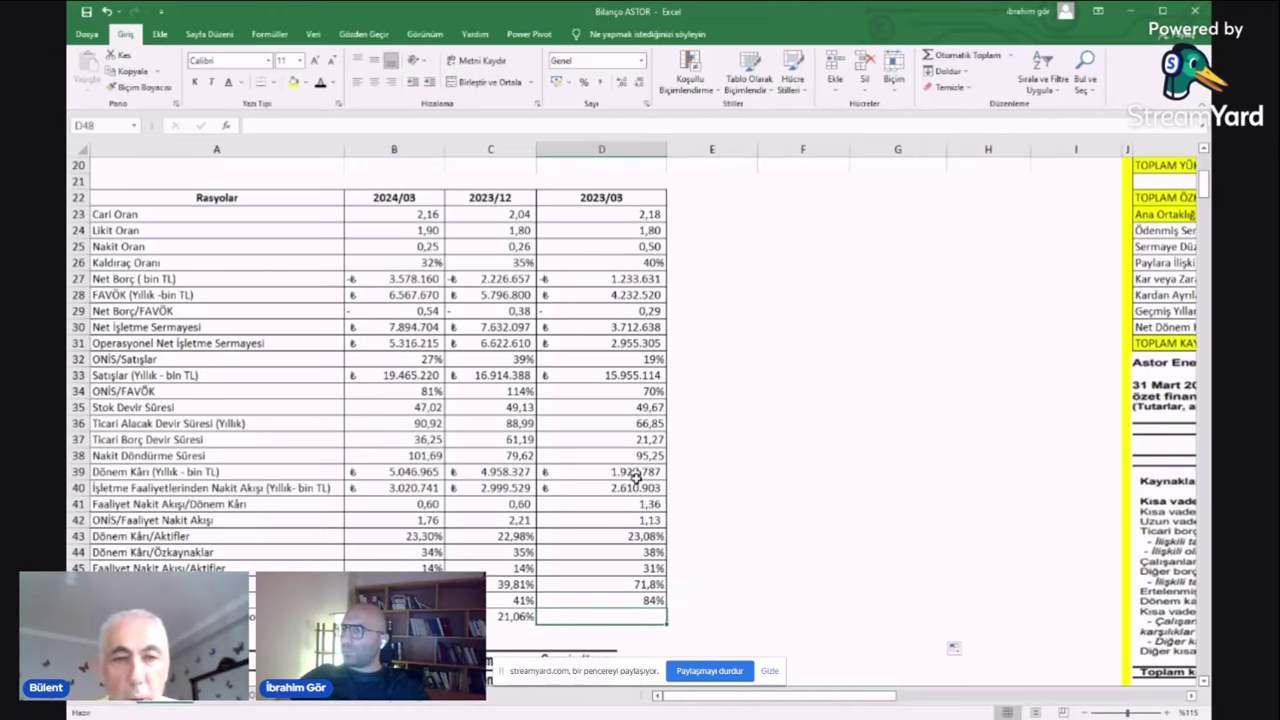
key("Return")
left_click(606, 616)
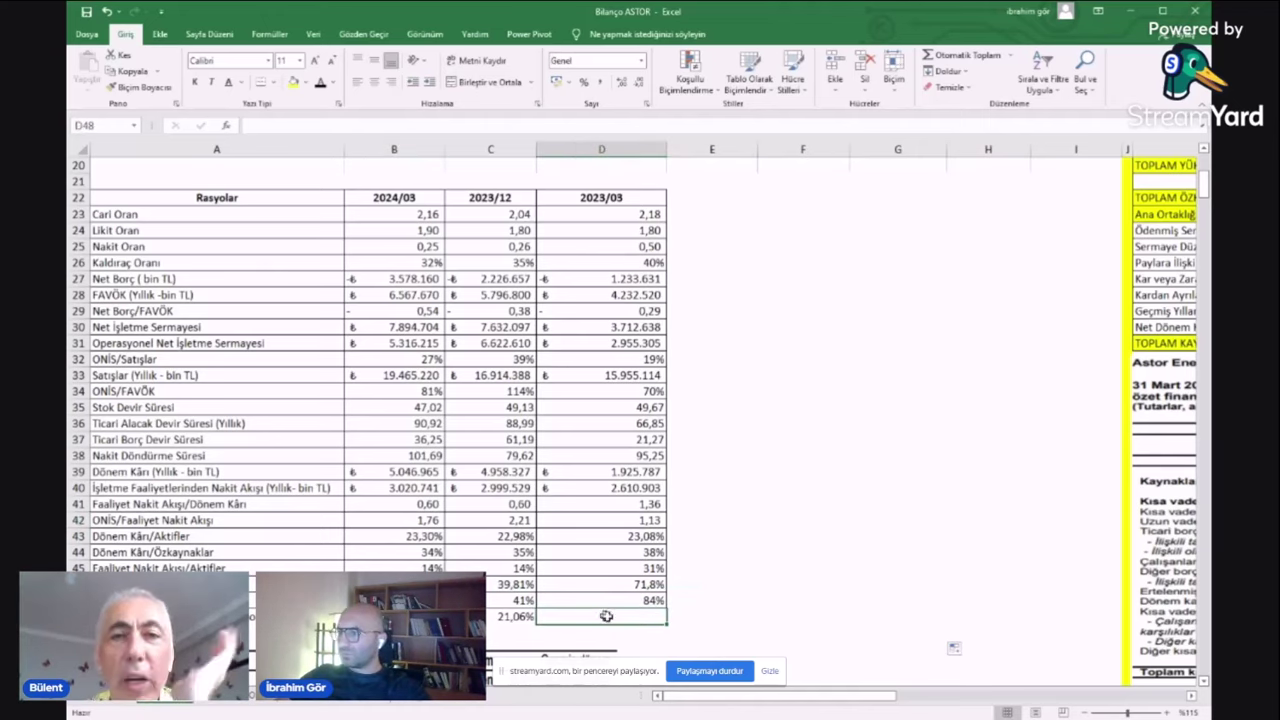
left_click(776, 440)
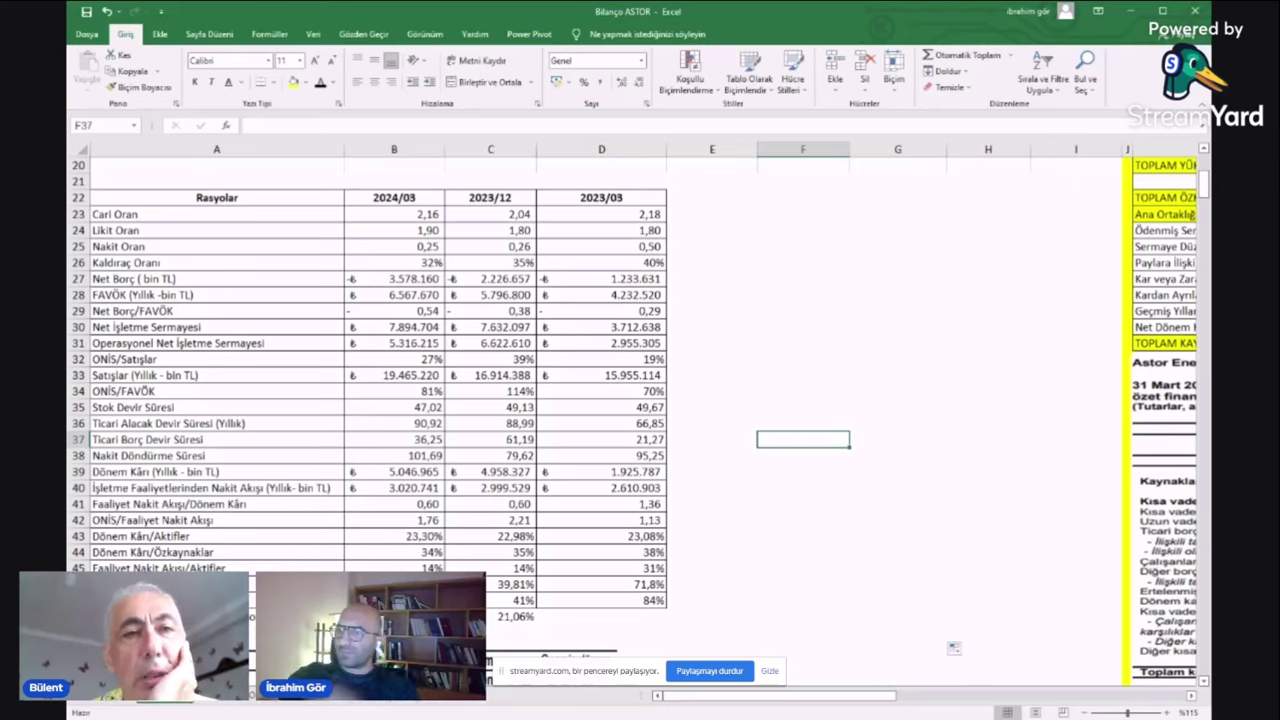
left_click(620, 600)
left_click(897, 455)
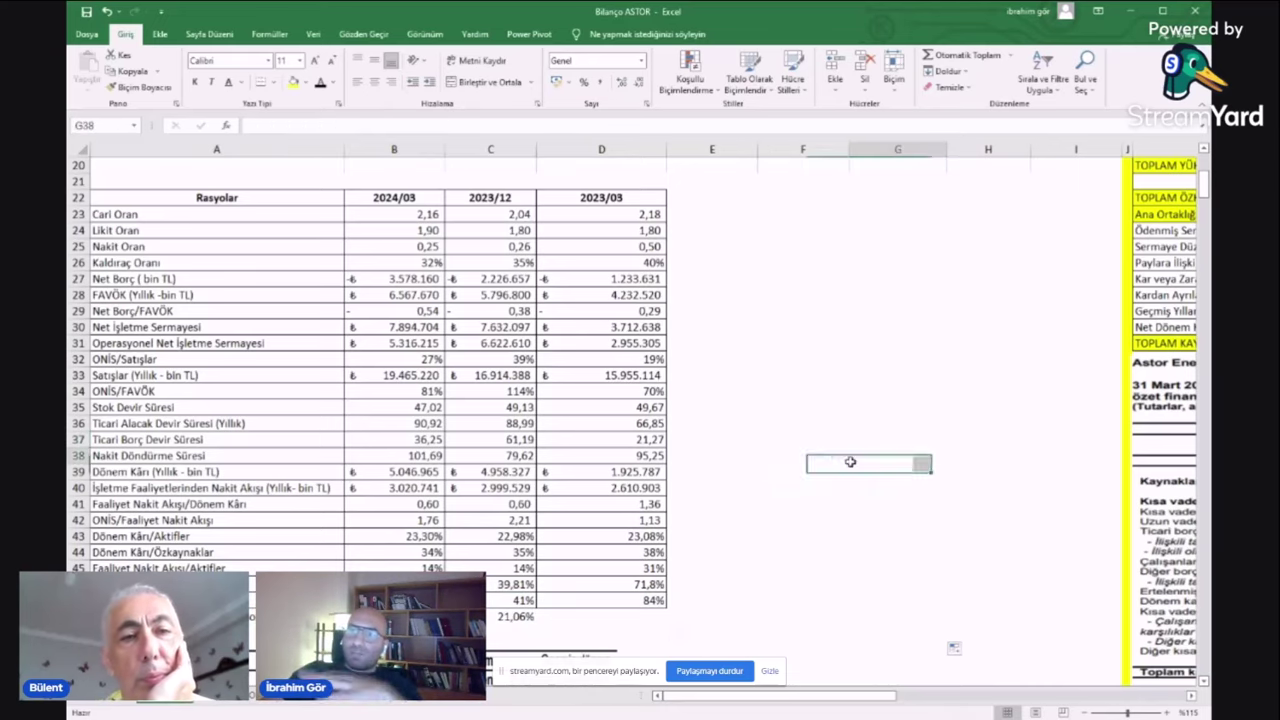
left_click(886, 310)
left_click_drag(200, 600, 400, 600)
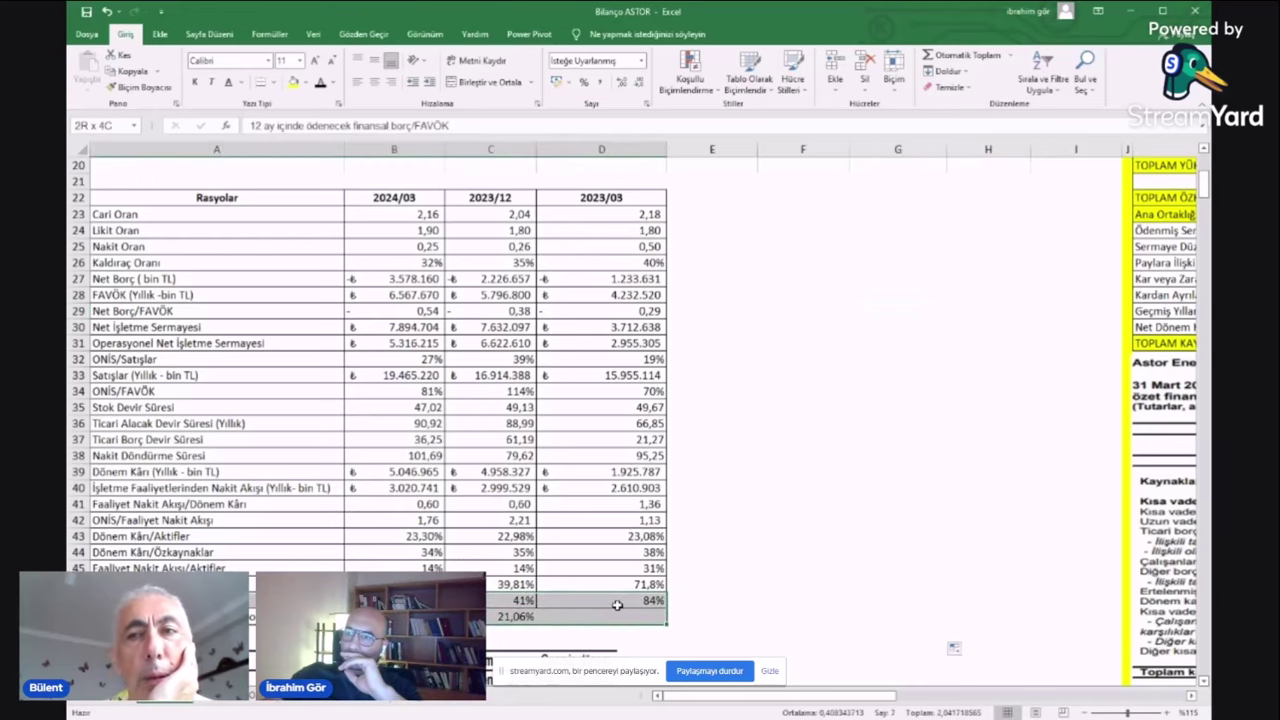
- Examine the liabilities side of the balance sheet and the notes on financial borrowings, loan interest rates, trade payables and deferred income
left_click(597, 262)
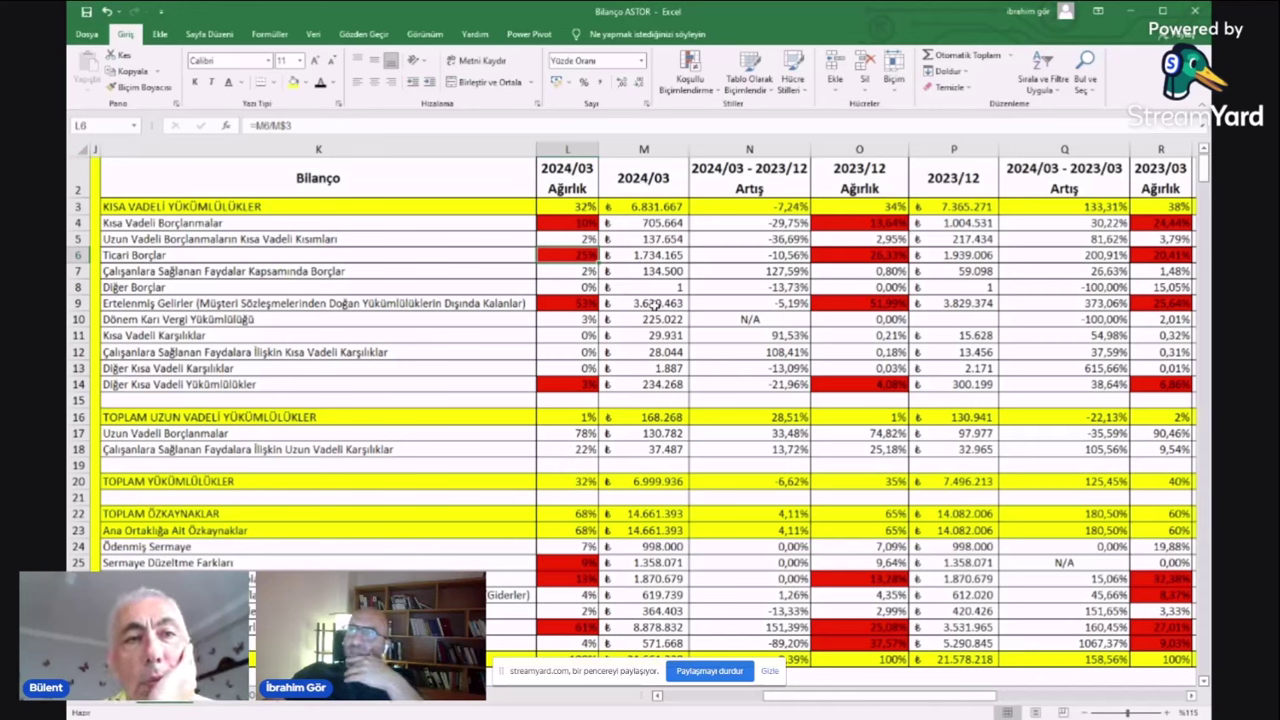
scroll(610, 315, "down", 5)
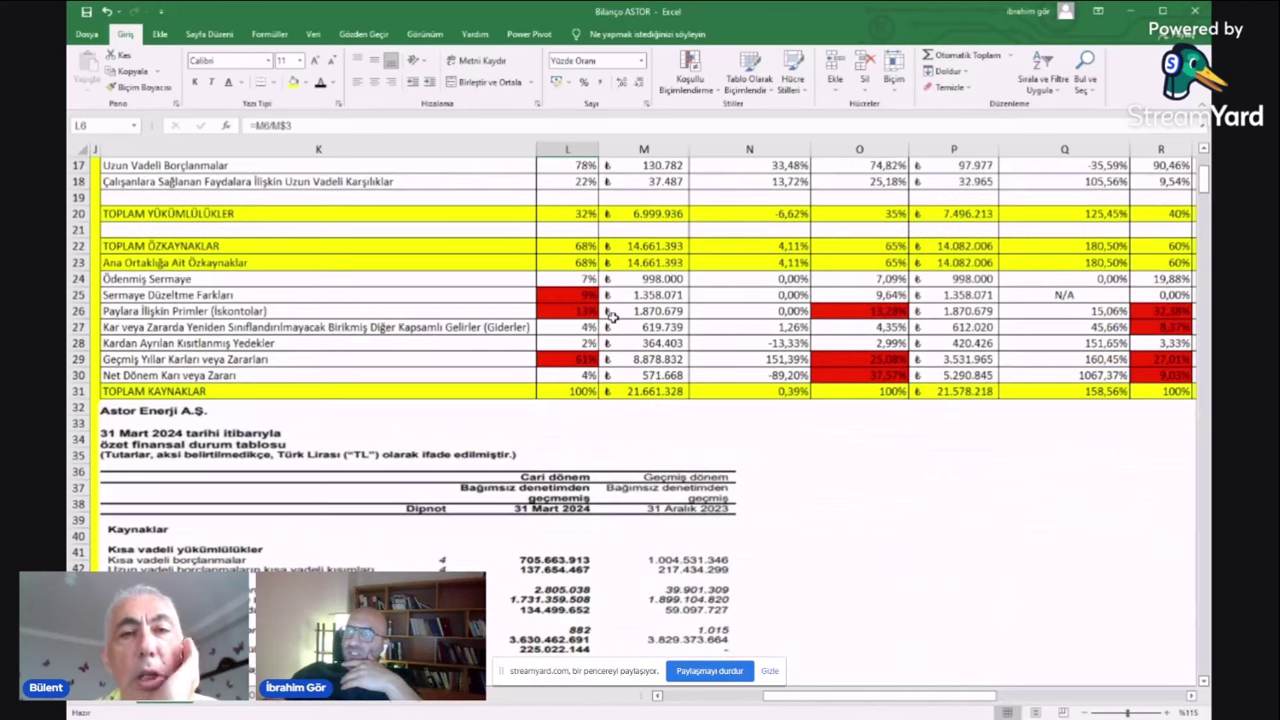
scroll(595, 323, "down", 7)
scroll(590, 324, "down", 20)
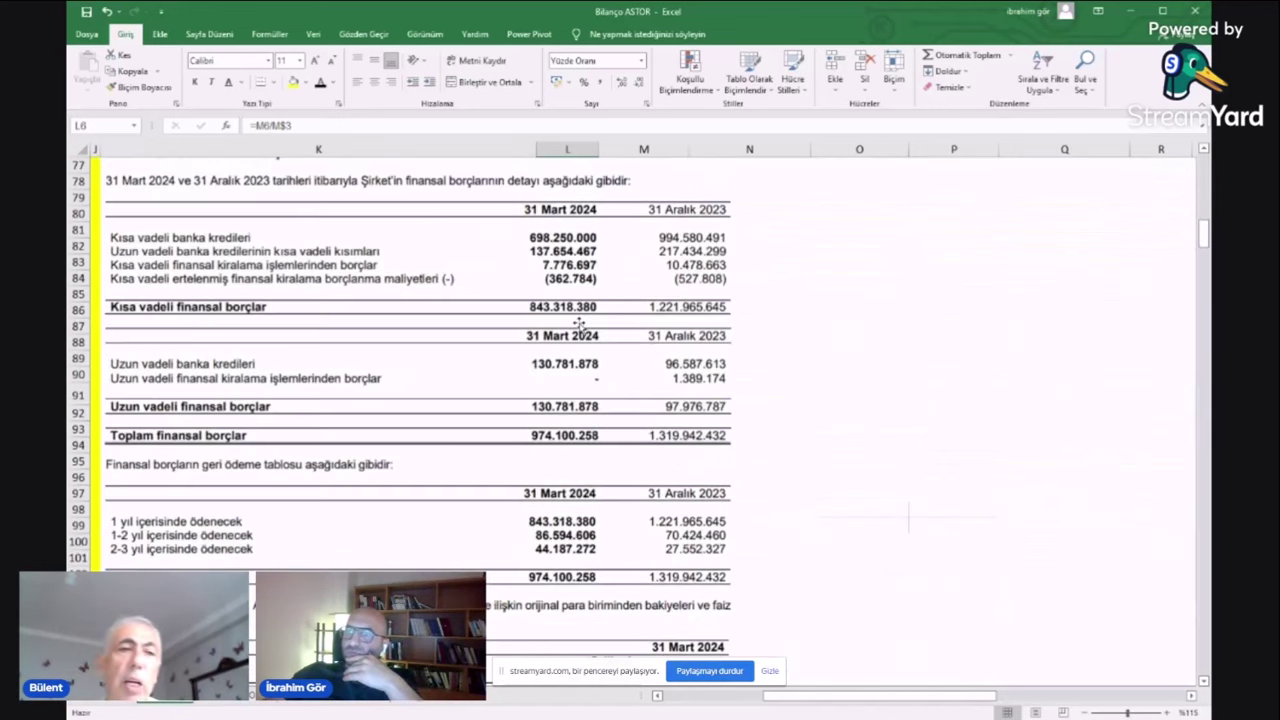
scroll(525, 333, "down", 4)
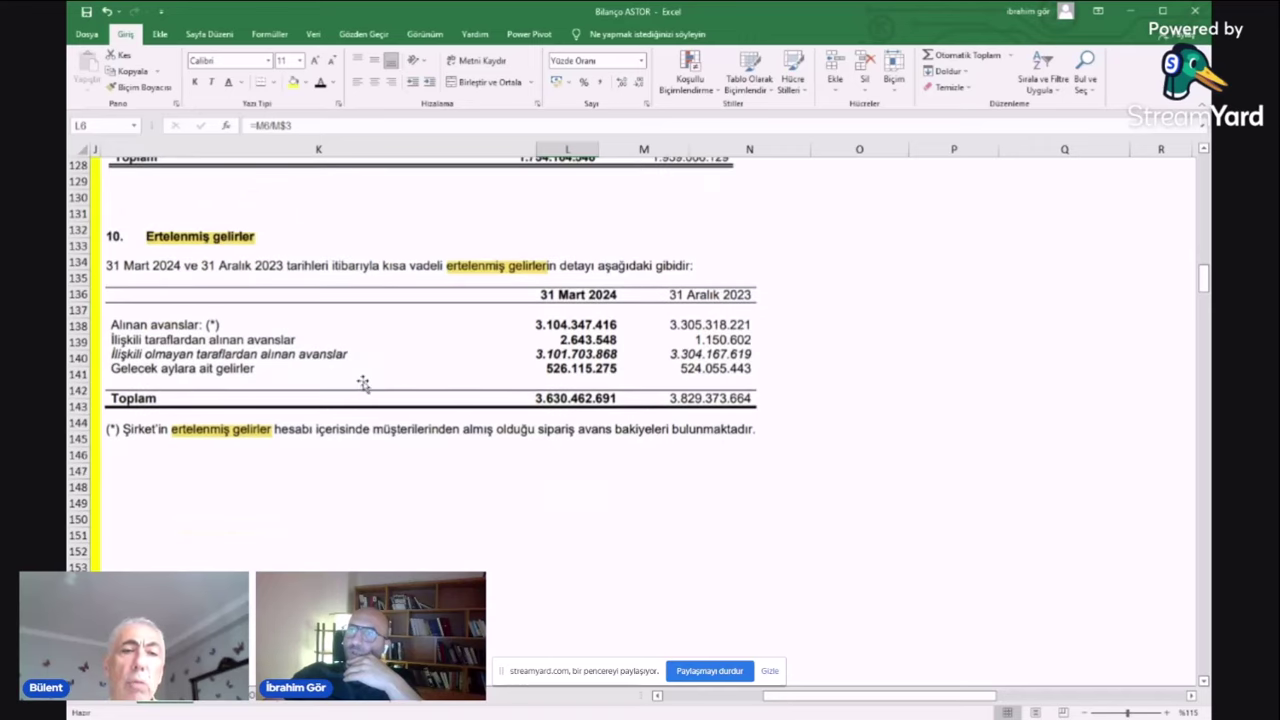
scroll(314, 420, "up", 4)
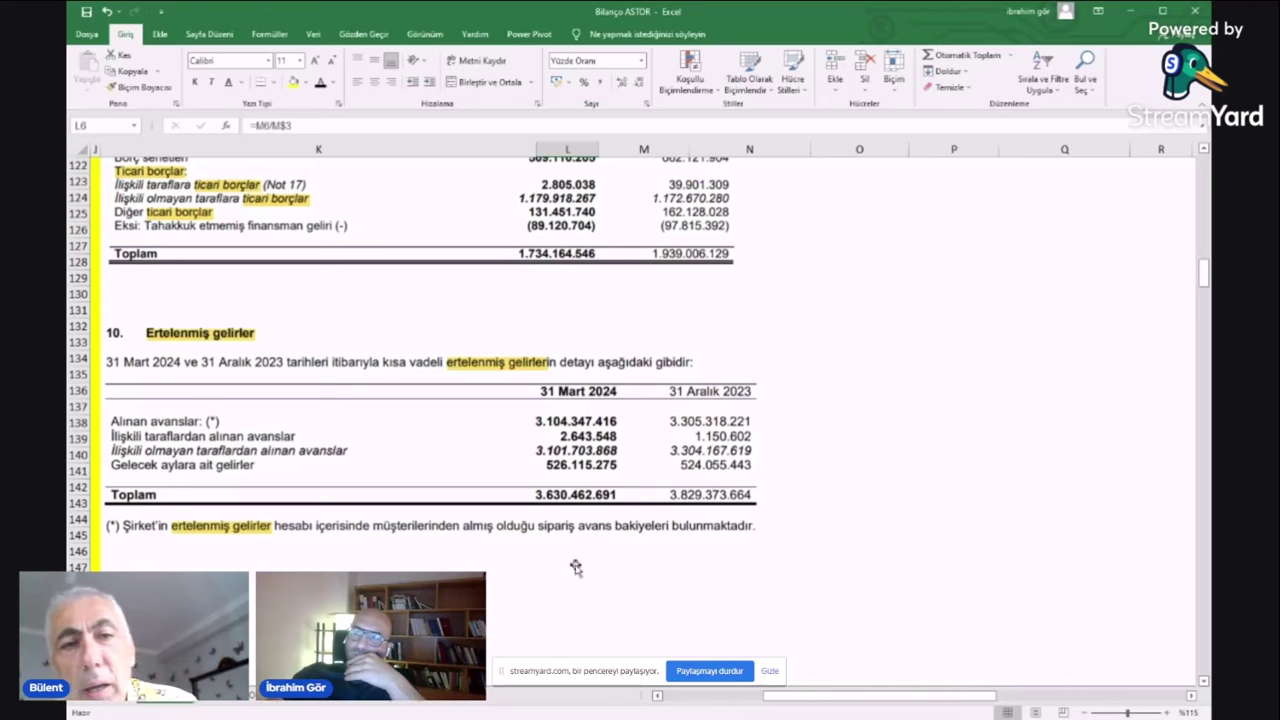
scroll(576, 568, "up", 12)
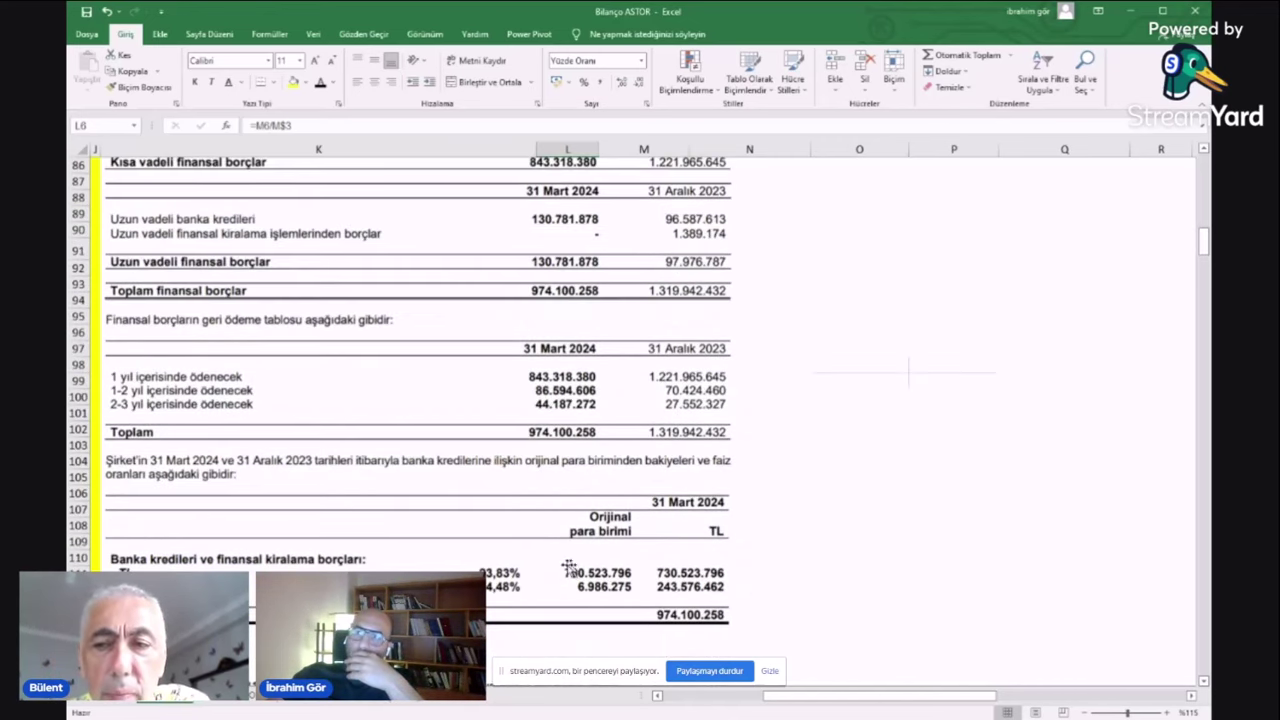
scroll(388, 569, "down", 2)
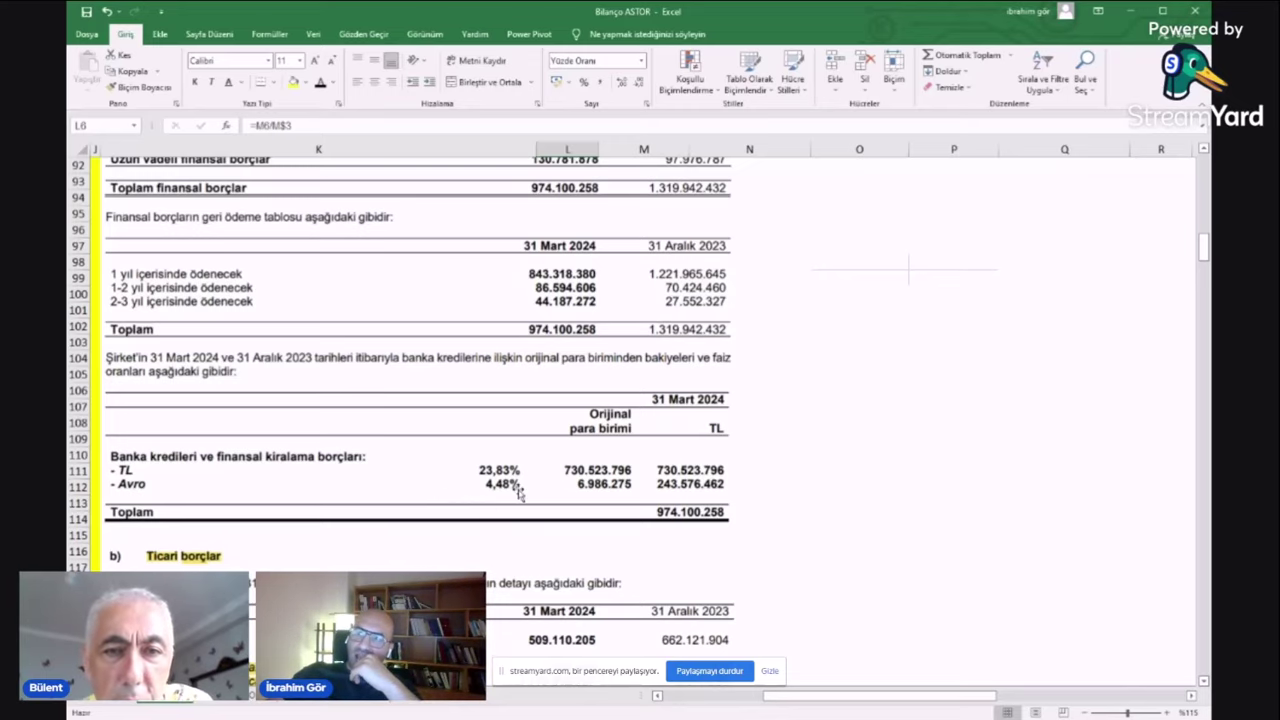
scroll(519, 490, "up", 4)
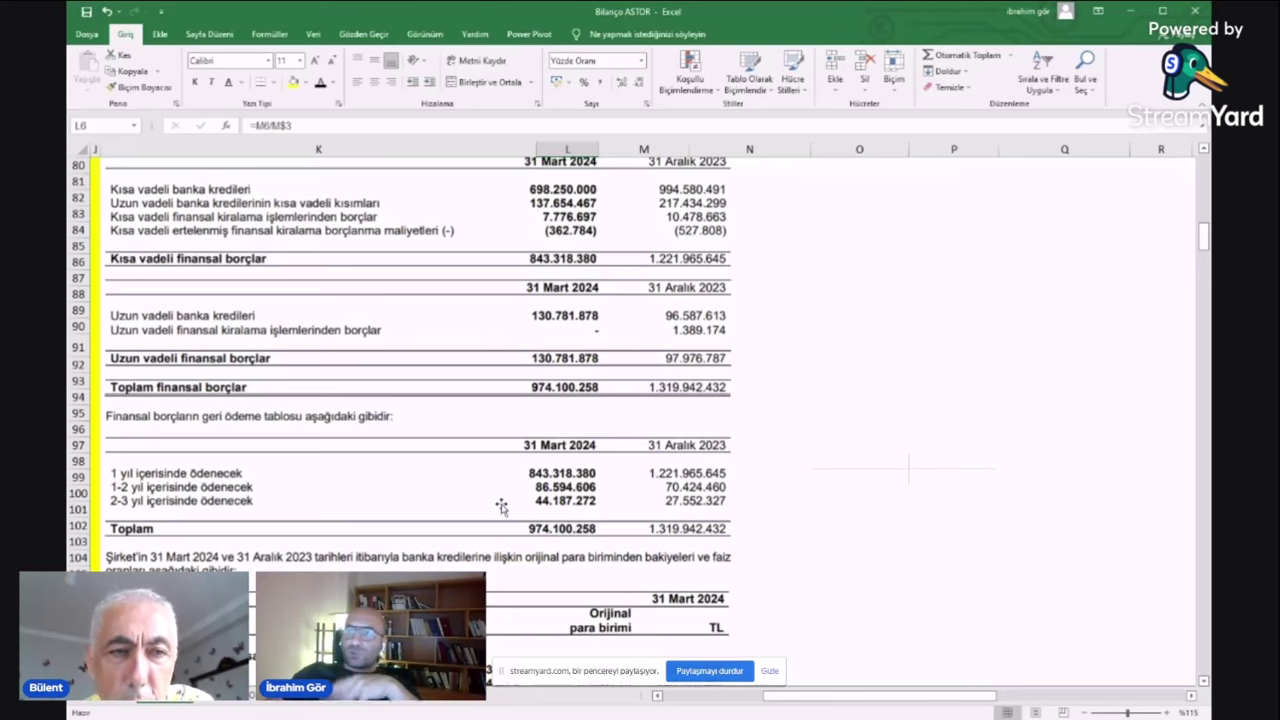
scroll(508, 462, "up", 4)
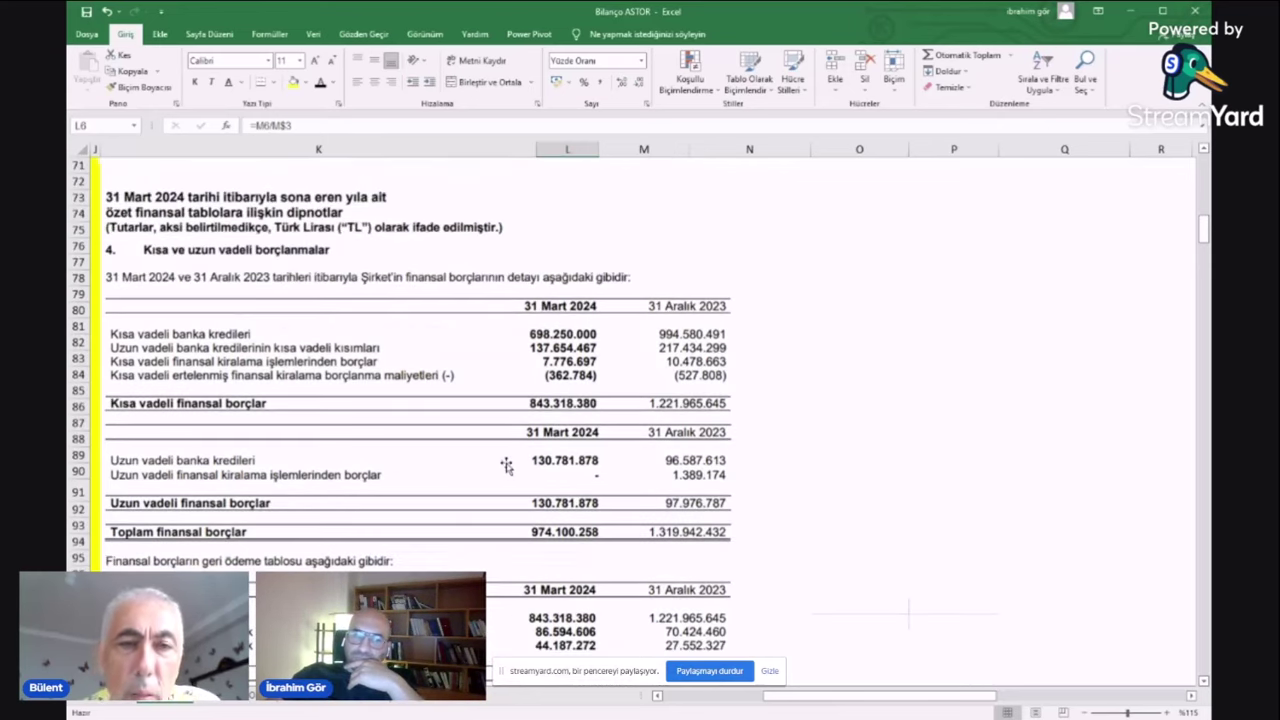
scroll(508, 458, "up", 1)
scroll(508, 455, "up", 20)
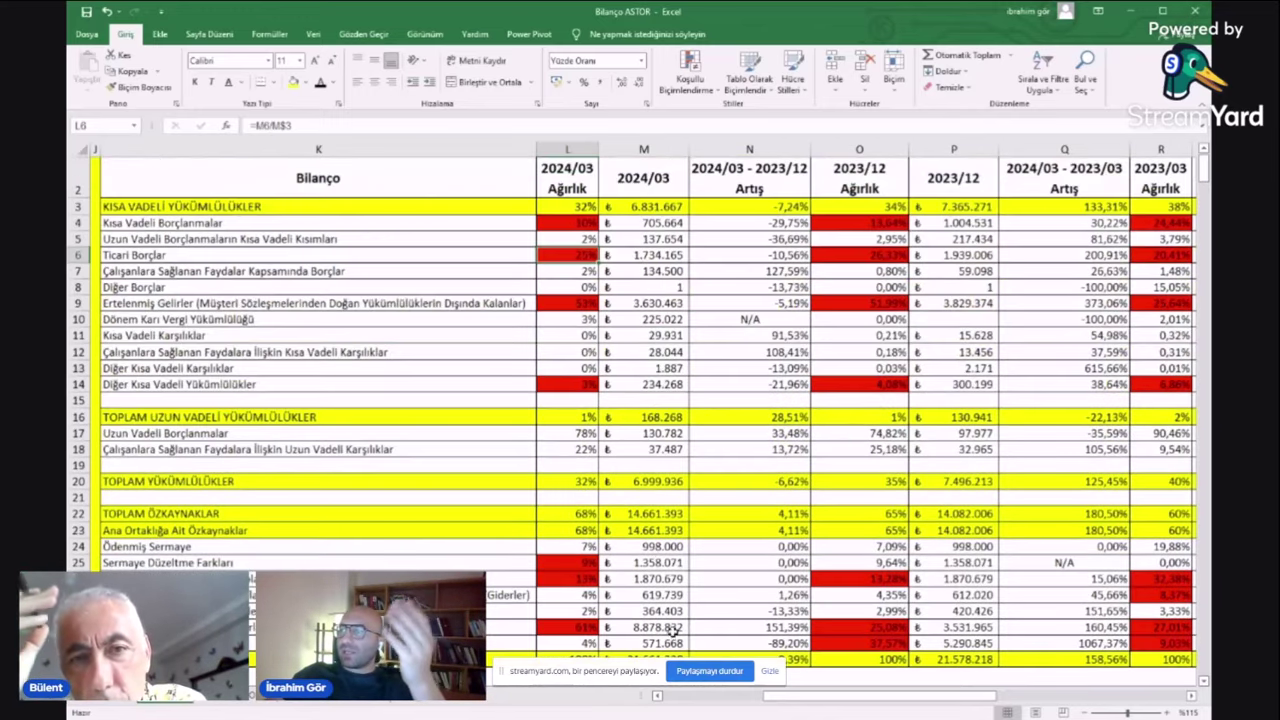
- Examine the 2024/03 retained earnings and net period profit amounts in M29:M30 and their weights within equity in L29:L30
scroll(670, 540, "down", 1)
left_click(665, 554)
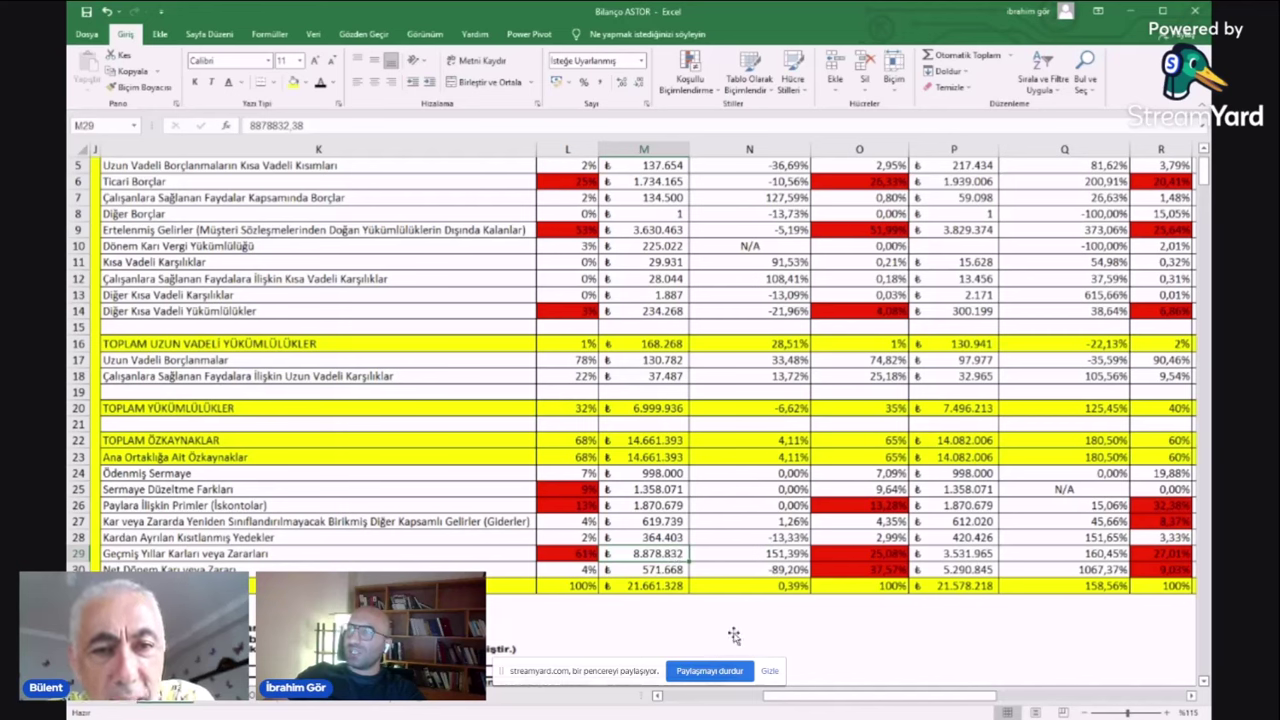
left_click(812, 604)
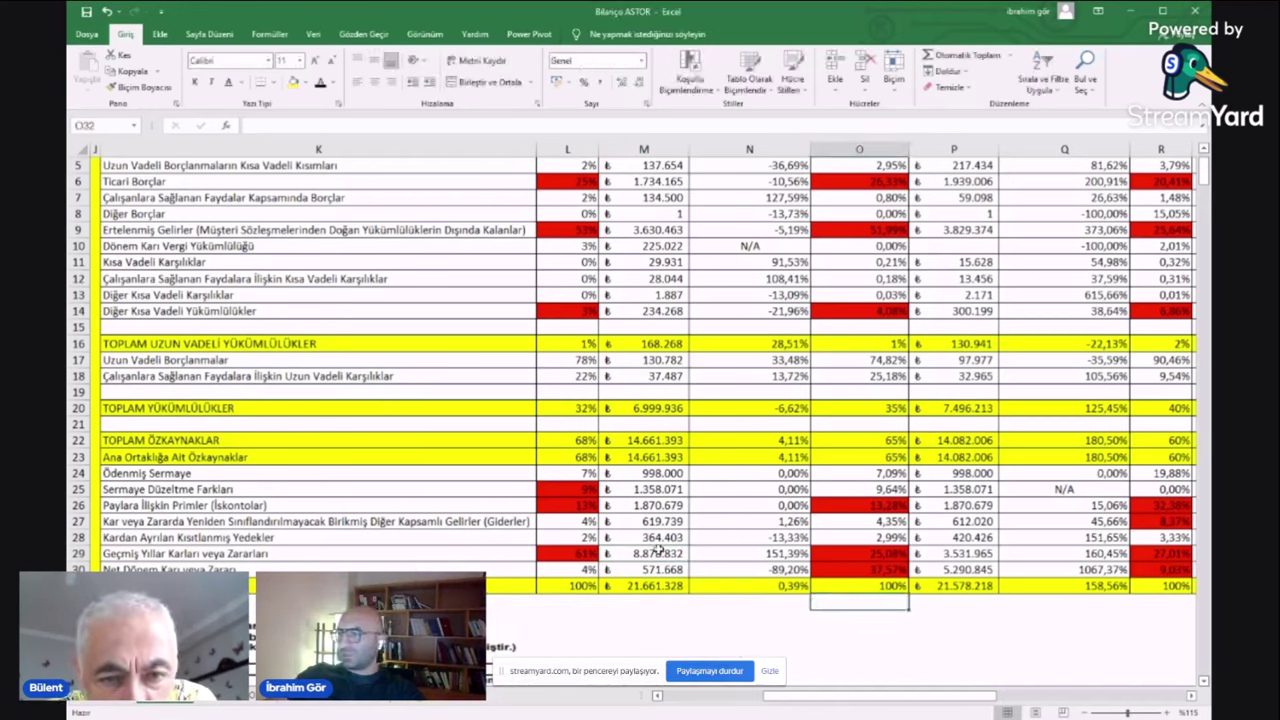
left_click_drag(658, 548, 666, 568)
left_click(766, 508)
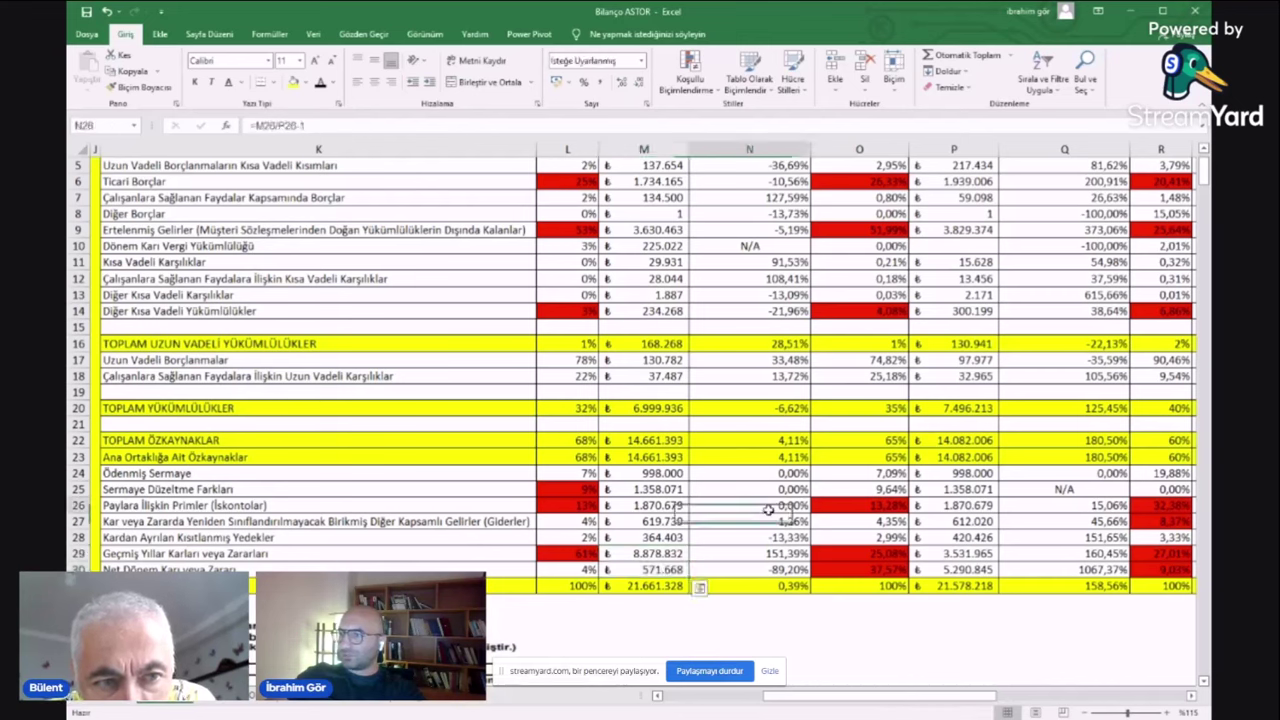
left_click_drag(665, 553, 672, 569)
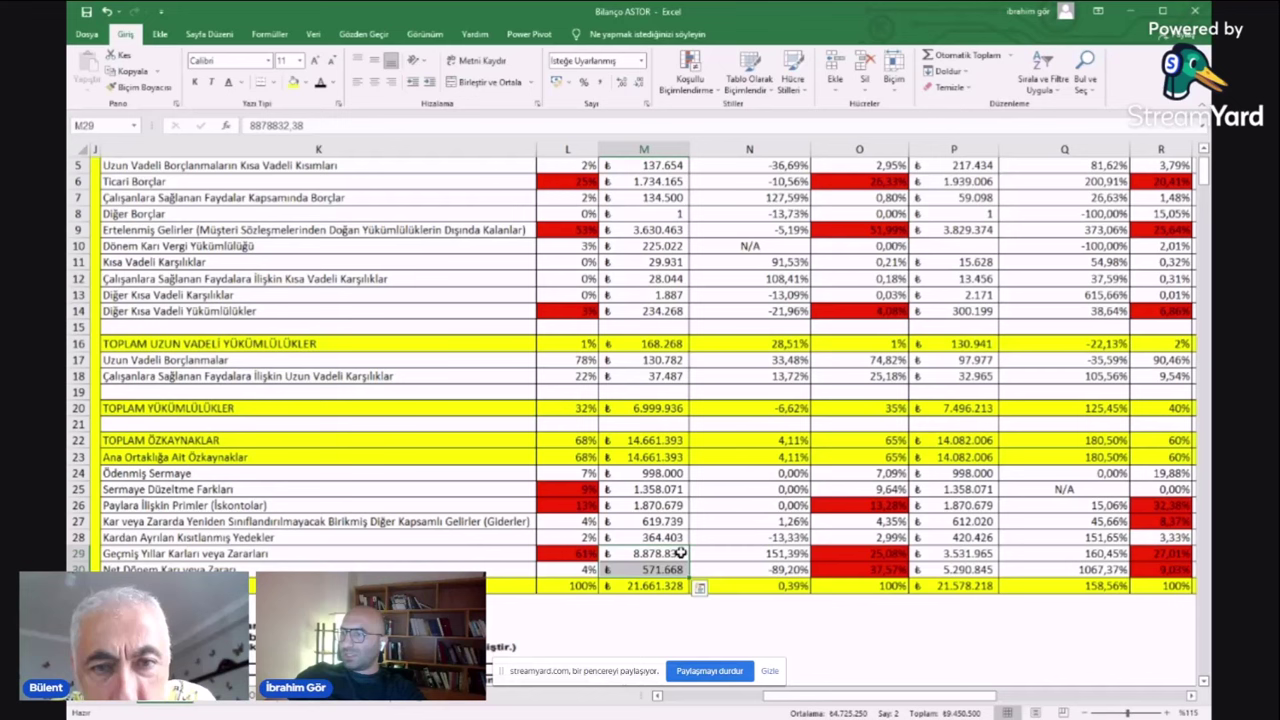
left_click(786, 521)
left_click_drag(575, 553, 604, 569)
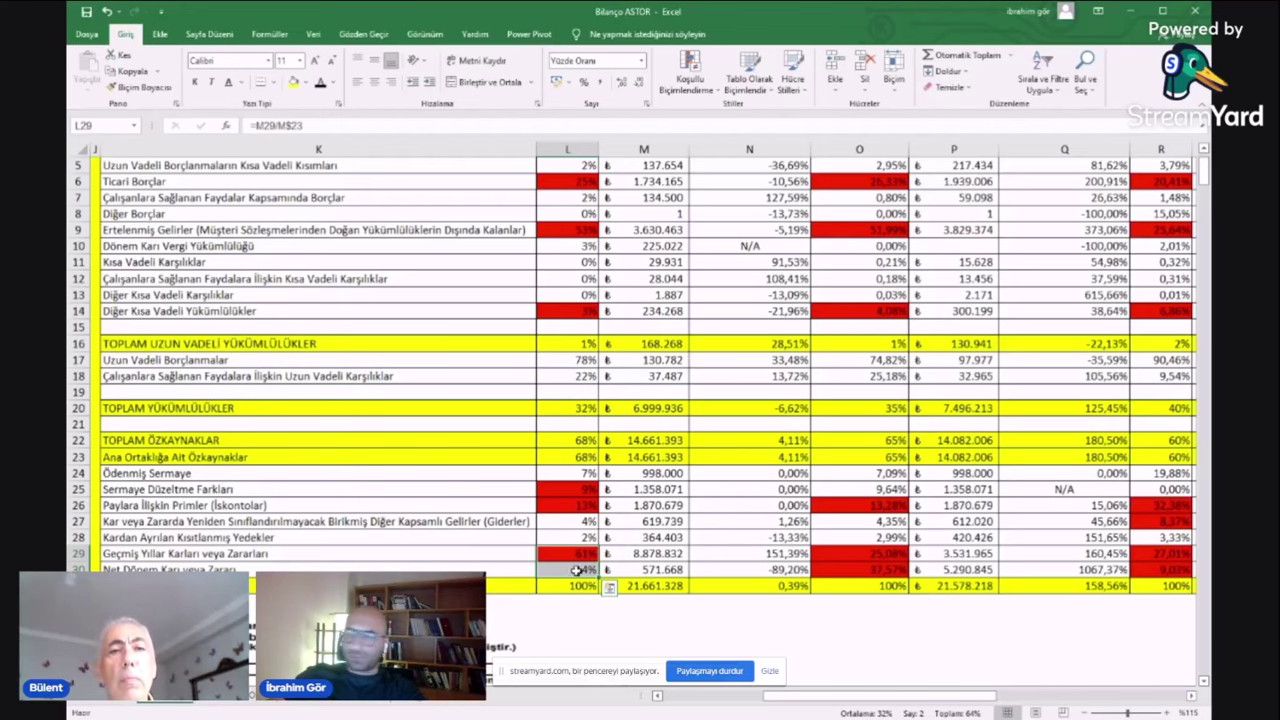
- Open the income statement sheet at the start of its Gelir Tablosu table
left_click(243, 697)
scroll(203, 503, "up", 10)
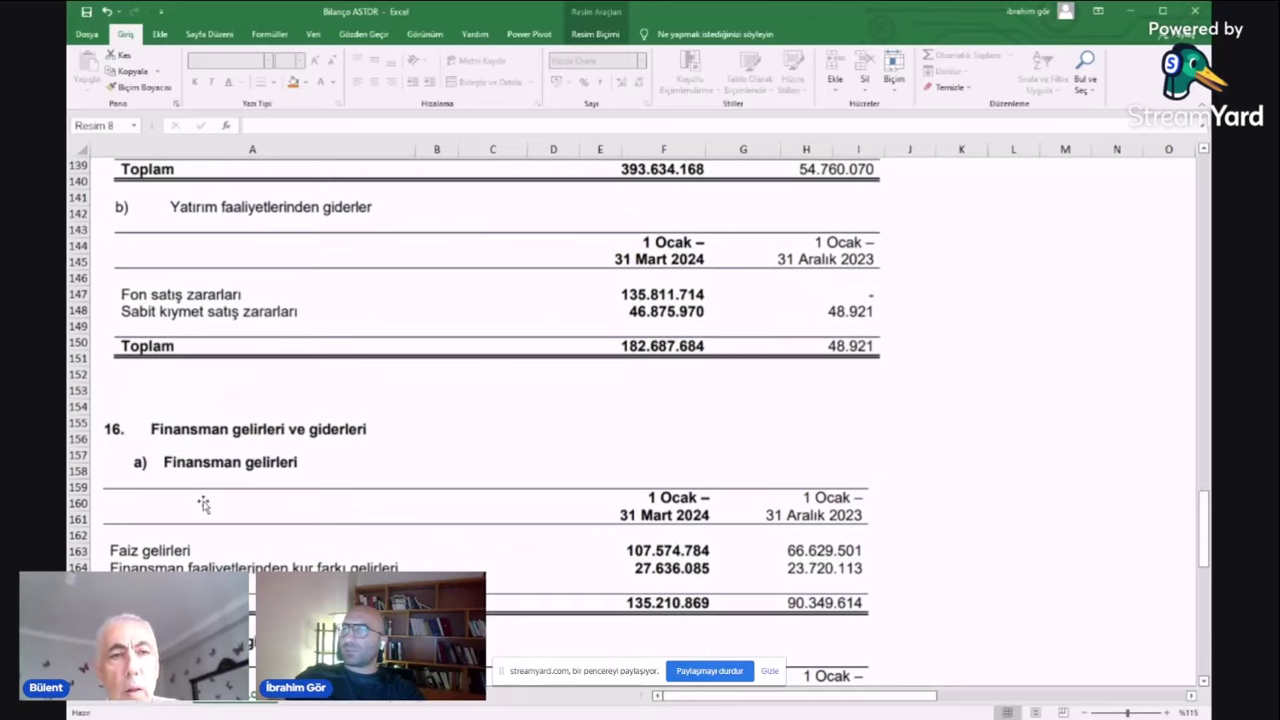
scroll(203, 503, "up", 20)
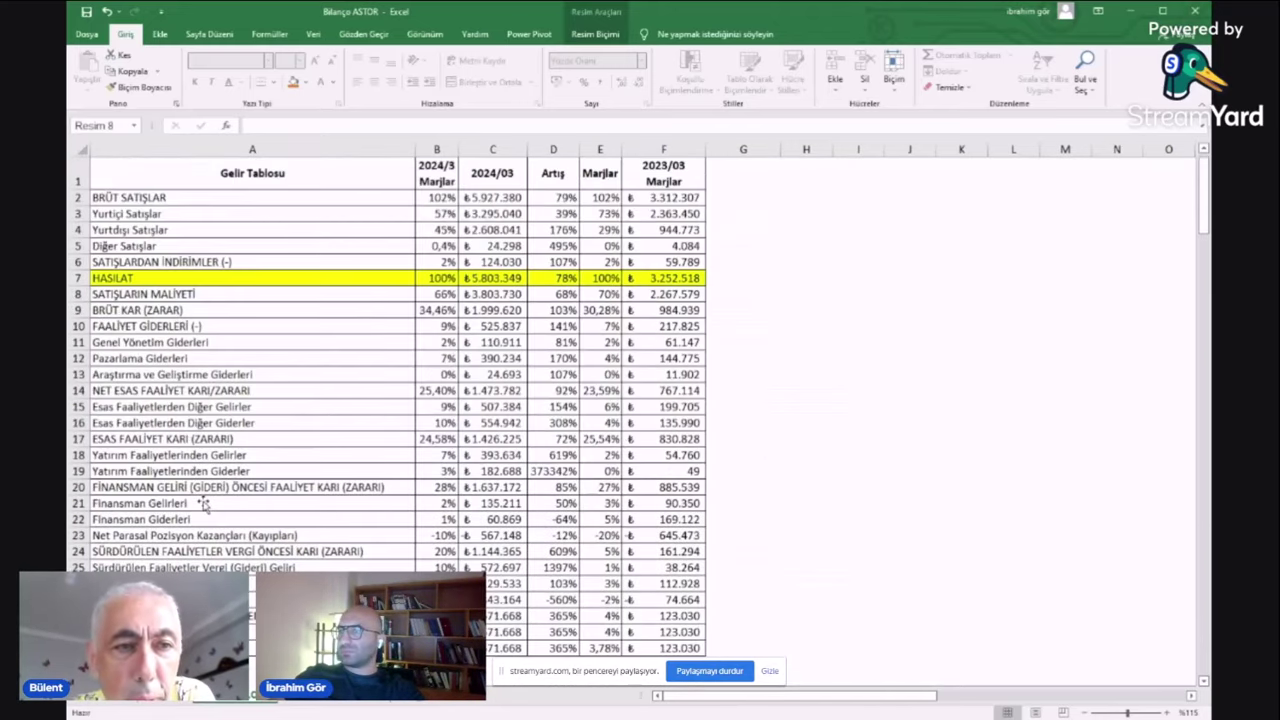
left_click(970, 306)
- Enlarge the picture of the 31 Mart 2024 income statement, widening it to column F and stretching its height
scroll(529, 461, "down", 12)
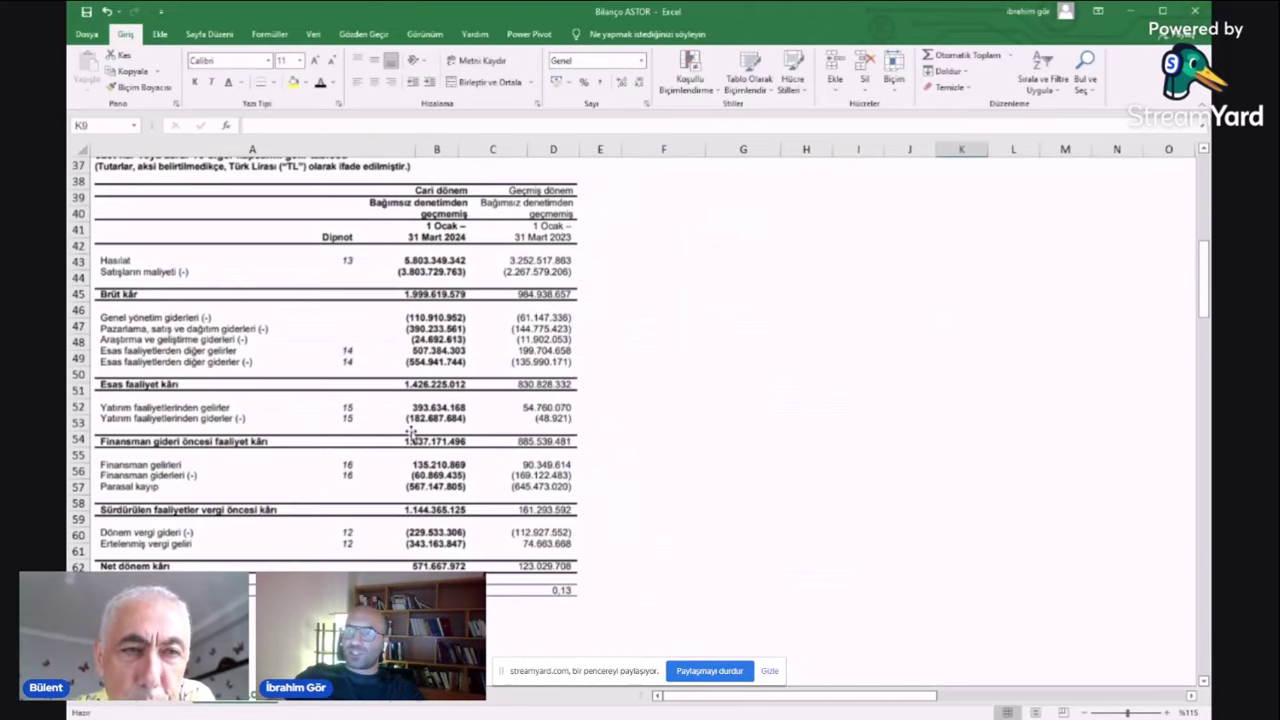
left_click(411, 434)
left_click_drag(585, 357, 697, 360)
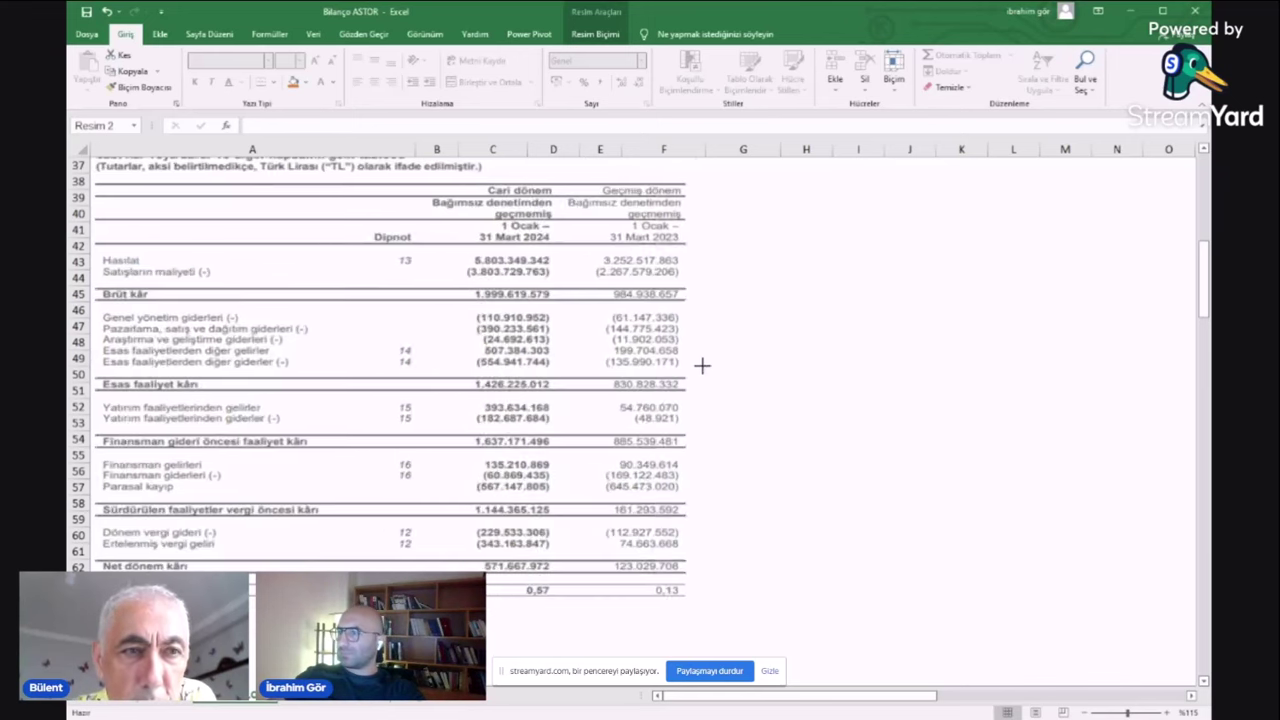
left_click_drag(395, 606, 418, 541)
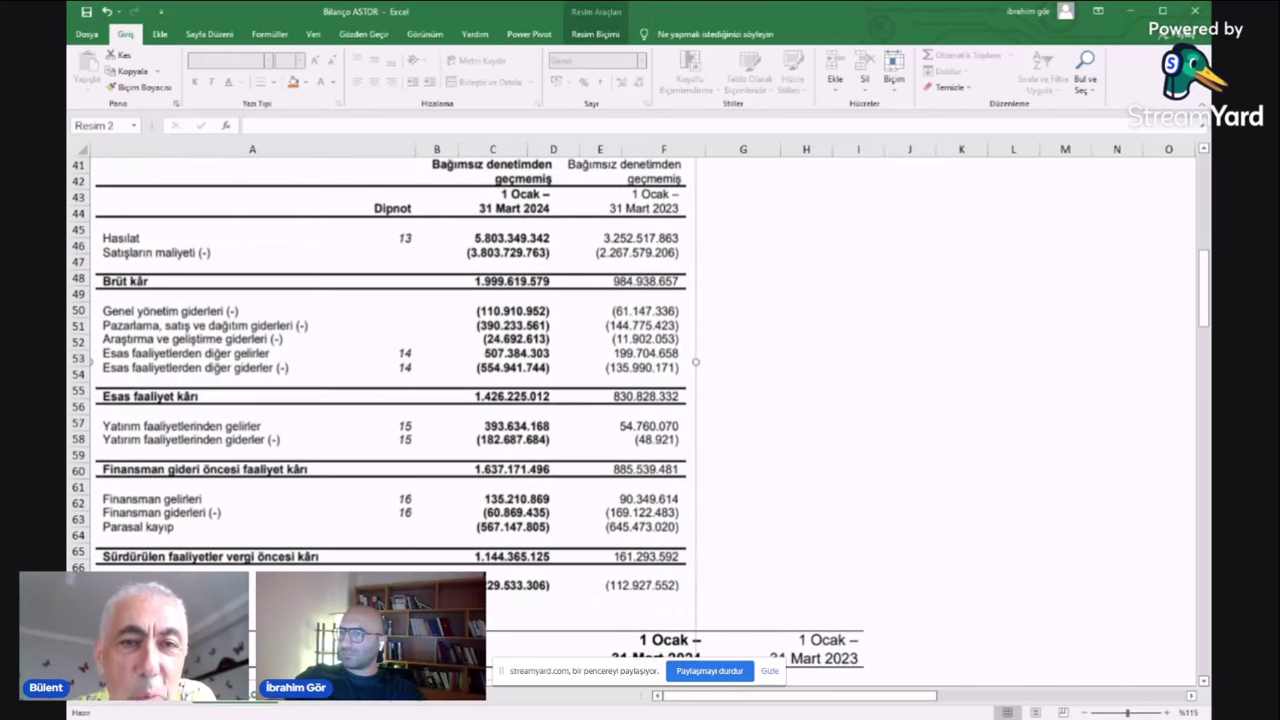
scroll(450, 575, "down", 2)
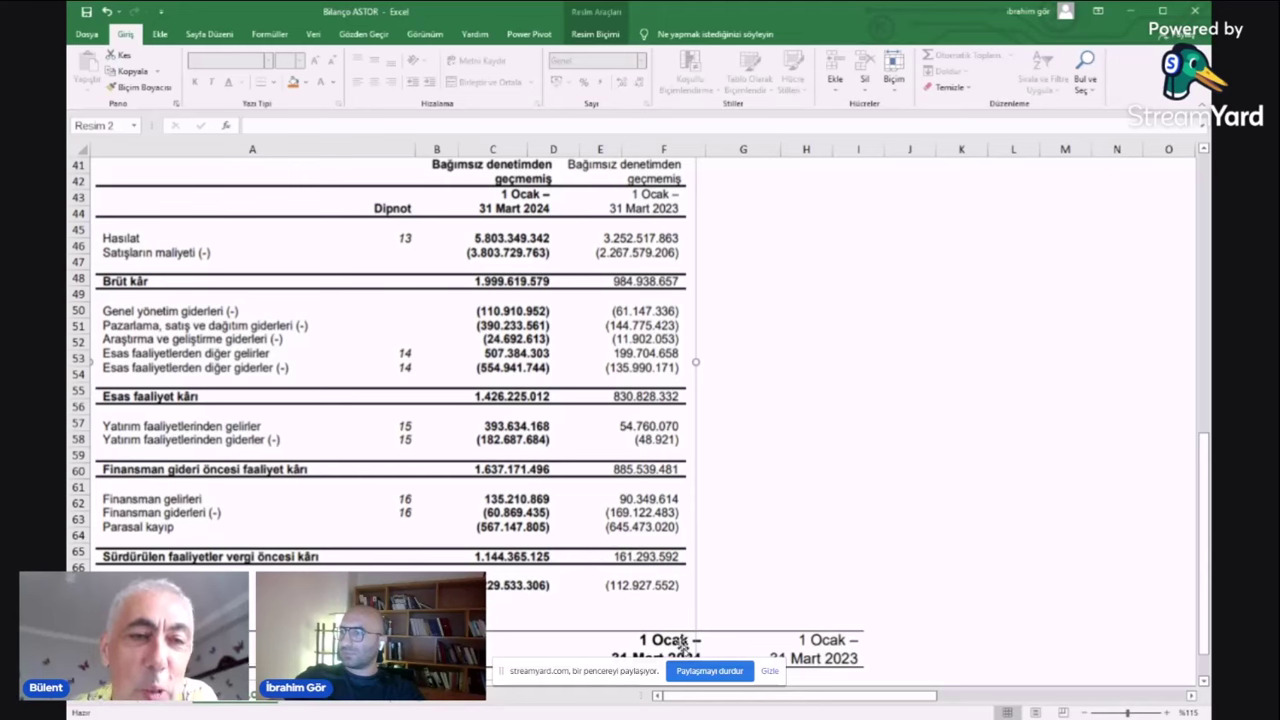
- Shrink the 31 Mart 2024 income statement picture to end in column E and move it up directly beneath the Gelir Tablosu table
left_click_drag(683, 648, 604, 566)
left_click(716, 436)
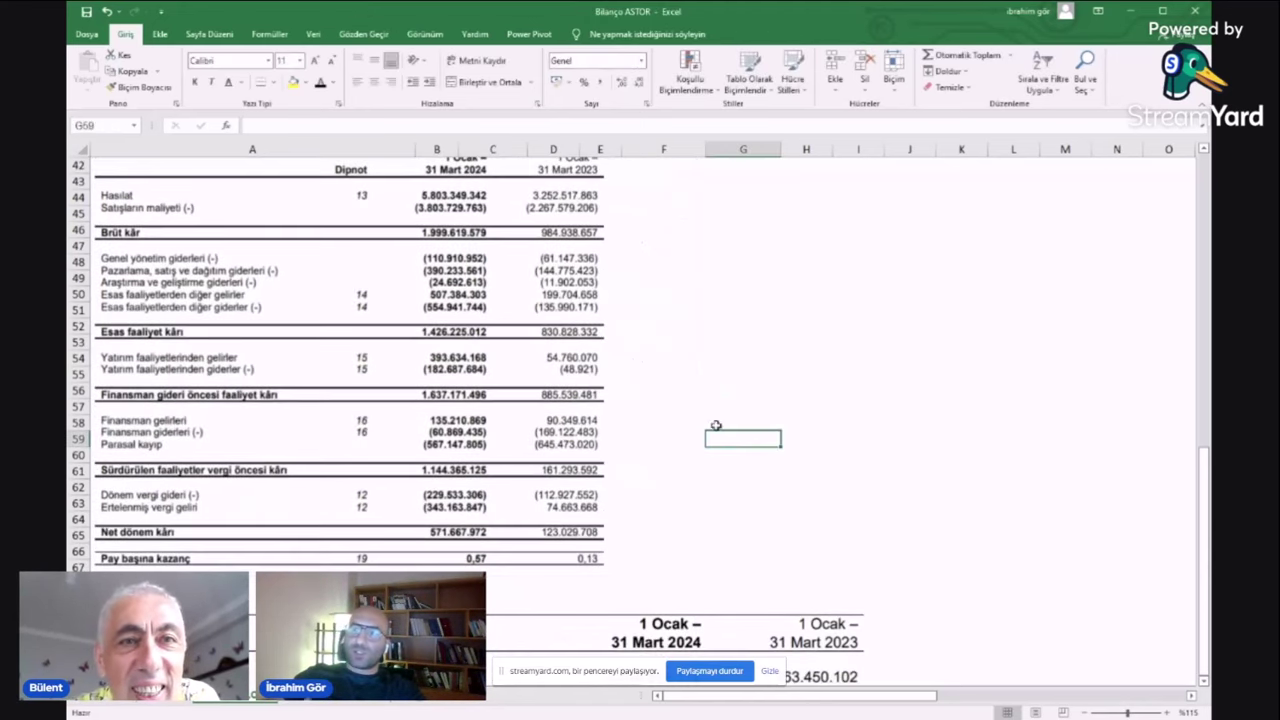
scroll(629, 425, "up", 9)
left_click(310, 557)
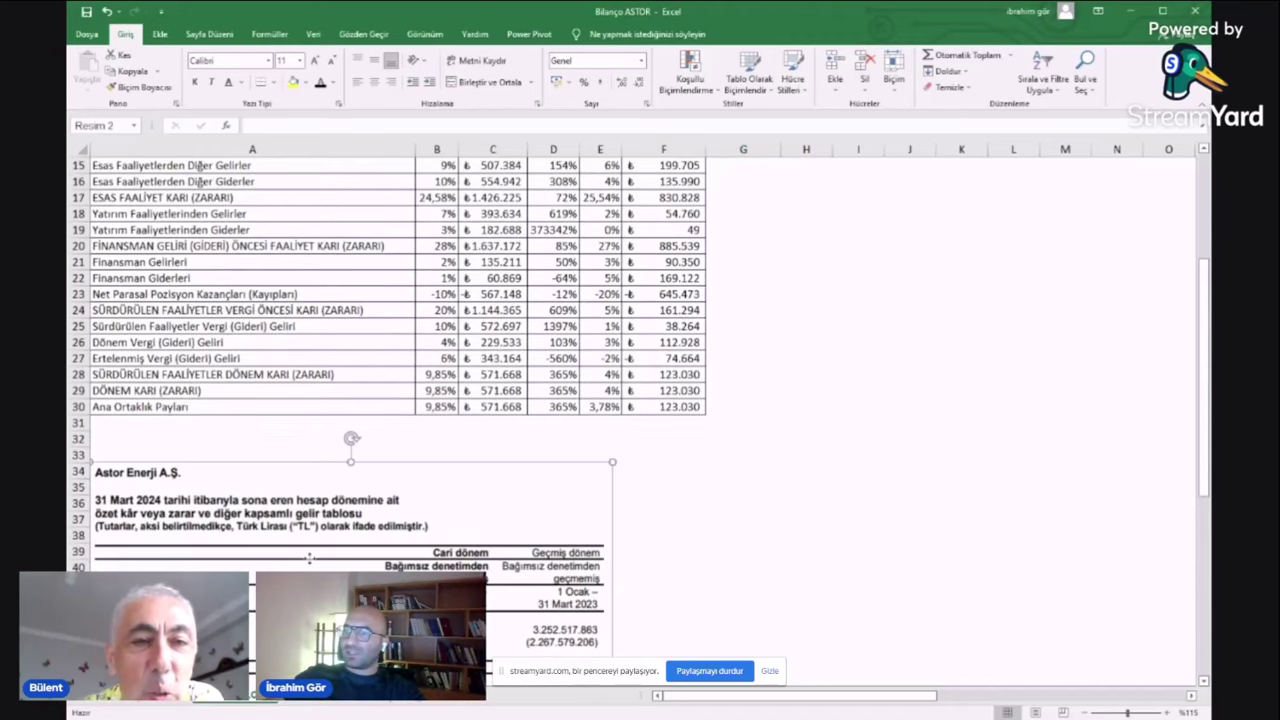
left_click_drag(310, 557, 310, 523)
- Enlarge the income statement picture slightly so that it spans the full width of columns A to E
scroll(540, 498, "down", 3)
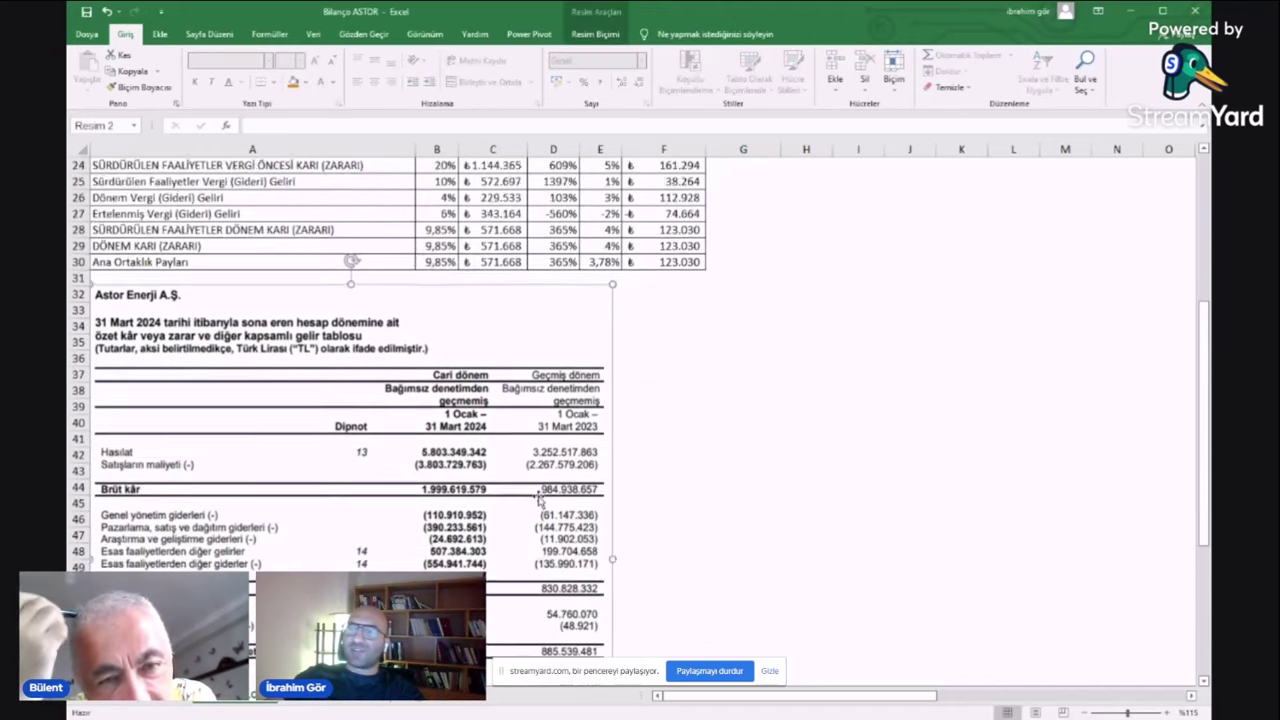
scroll(540, 498, "down", 4)
left_click_drag(608, 645, 618, 658)
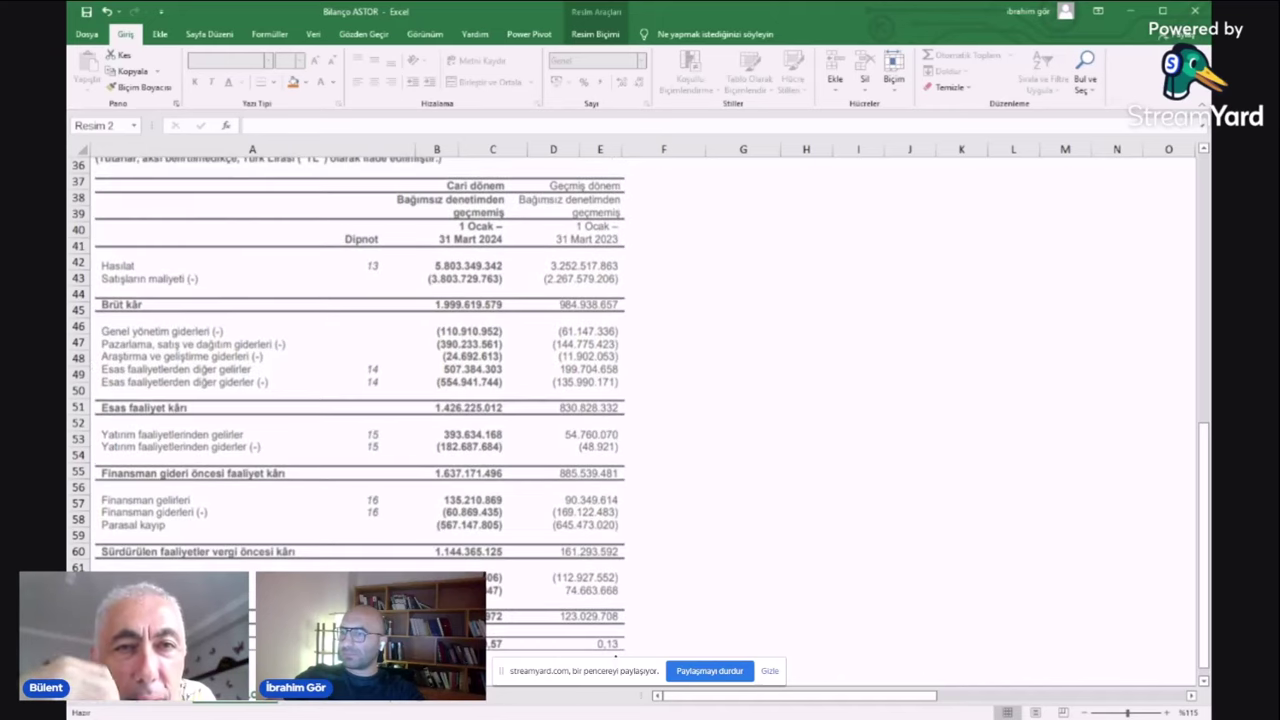
left_click(806, 500)
left_click(712, 472)
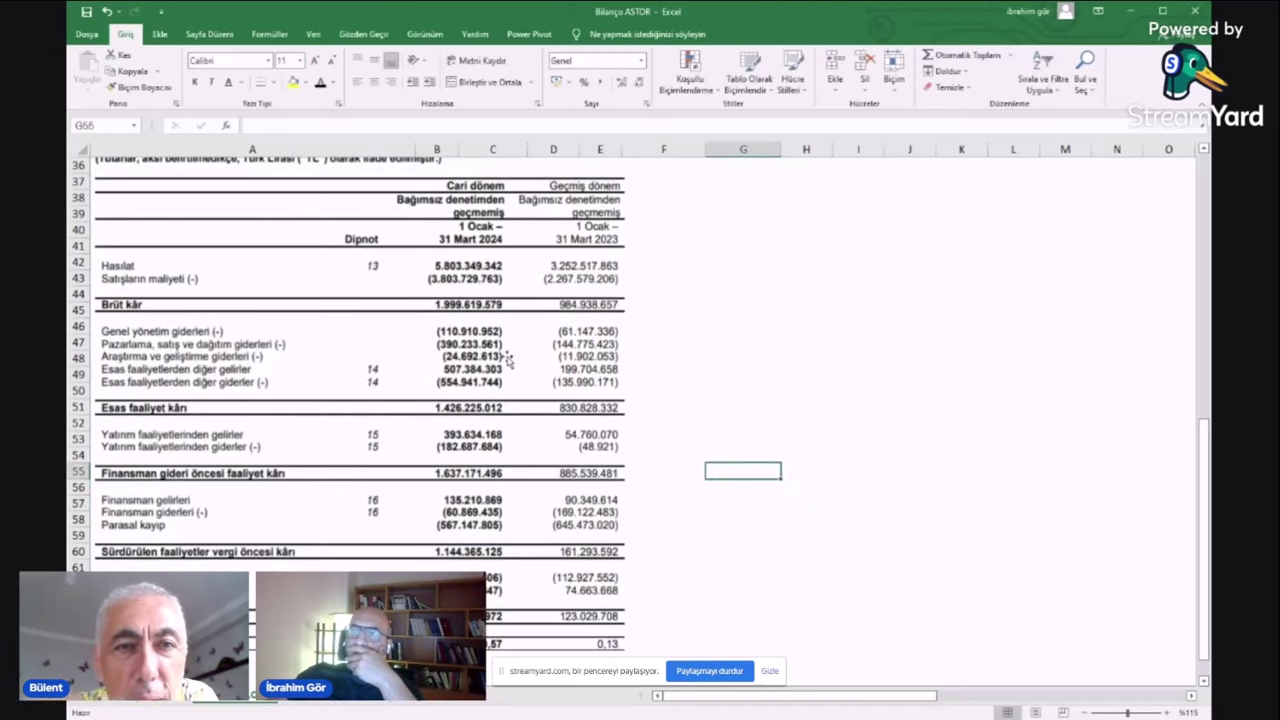
- Examine the income statement picture and the sales breakdown in note 13, Hasılat, for 31 Mart 2024 and 31 Mart 2023
scroll(508, 358, "up", 1)
scroll(560, 350, "down", 1)
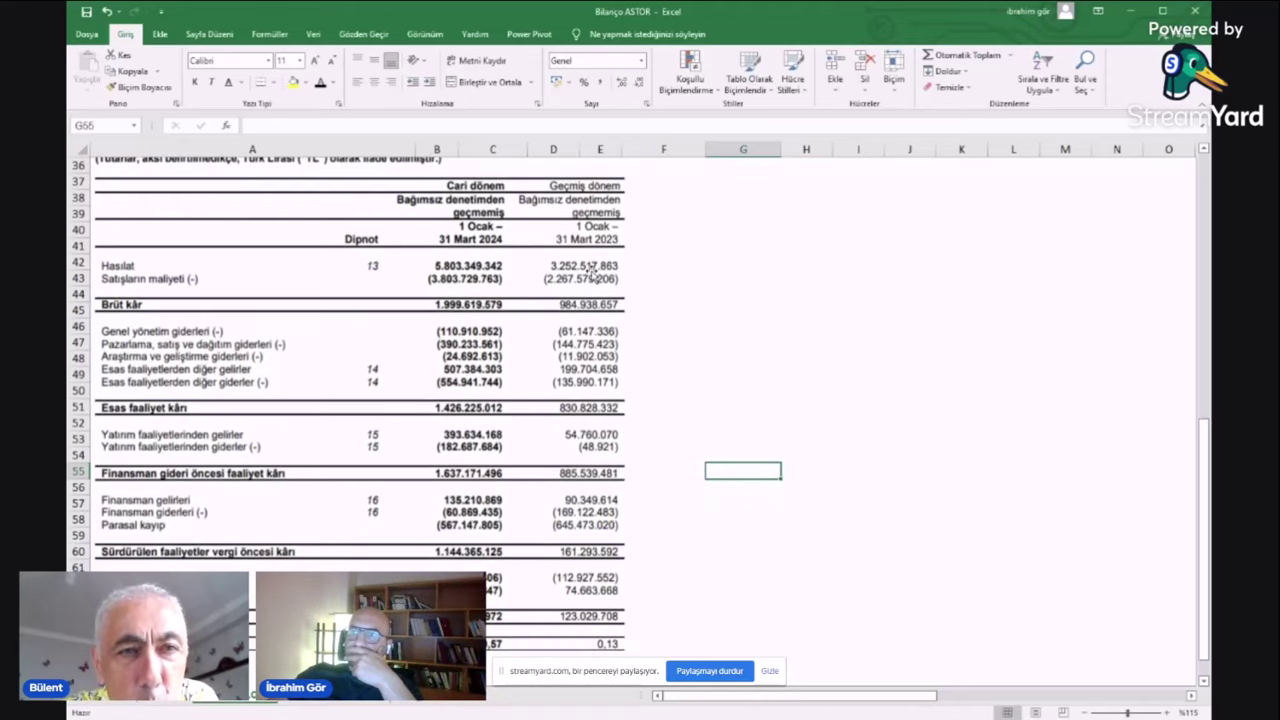
scroll(390, 319, "down", 10)
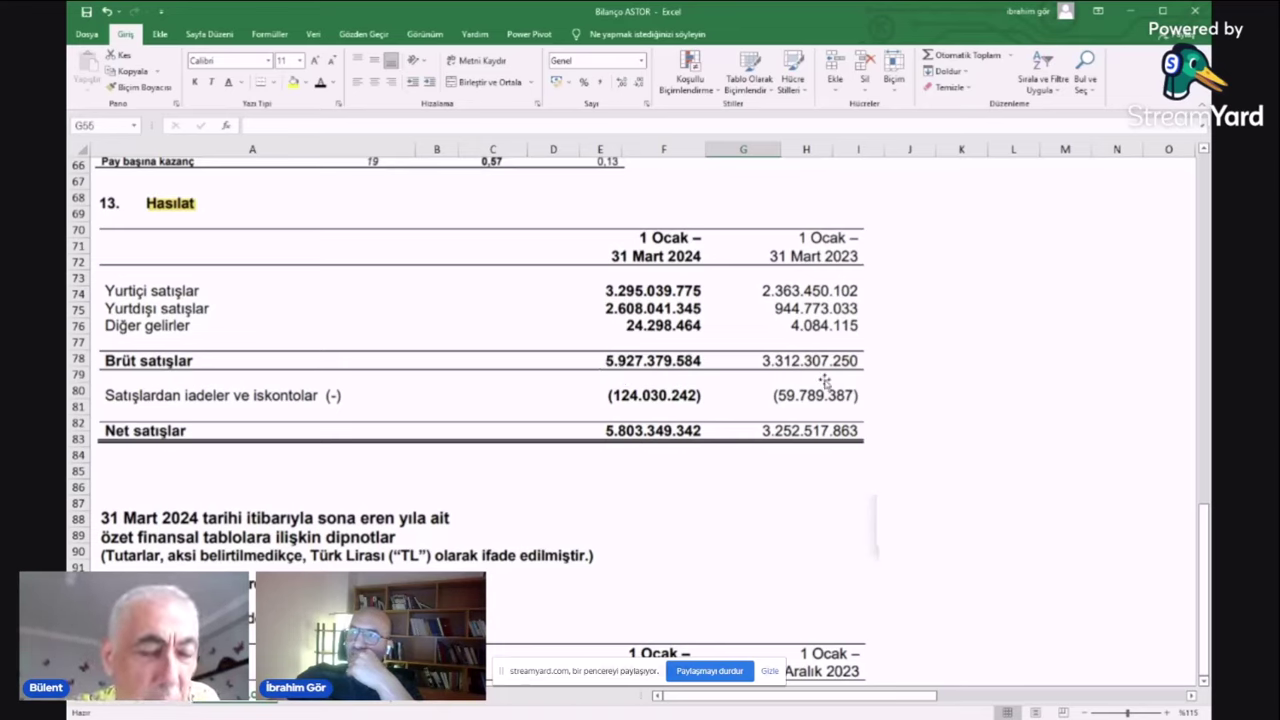
left_click(620, 370)
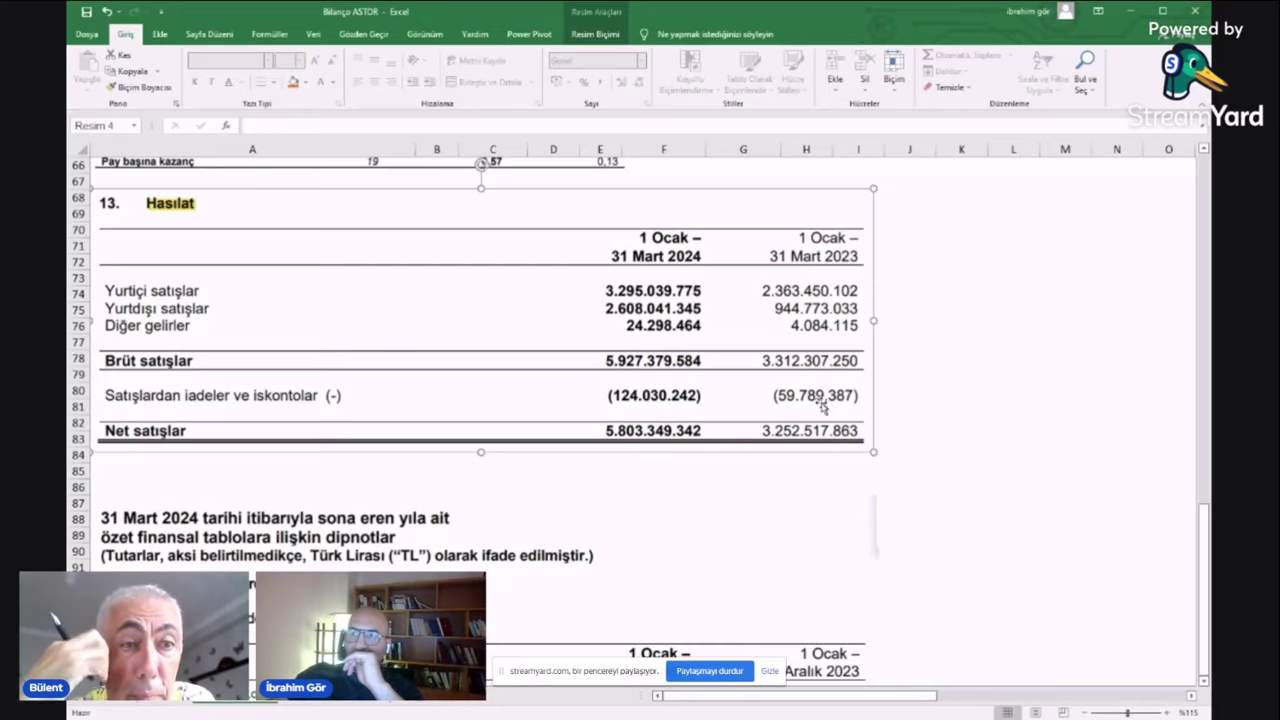
scroll(822, 406, "up", 10)
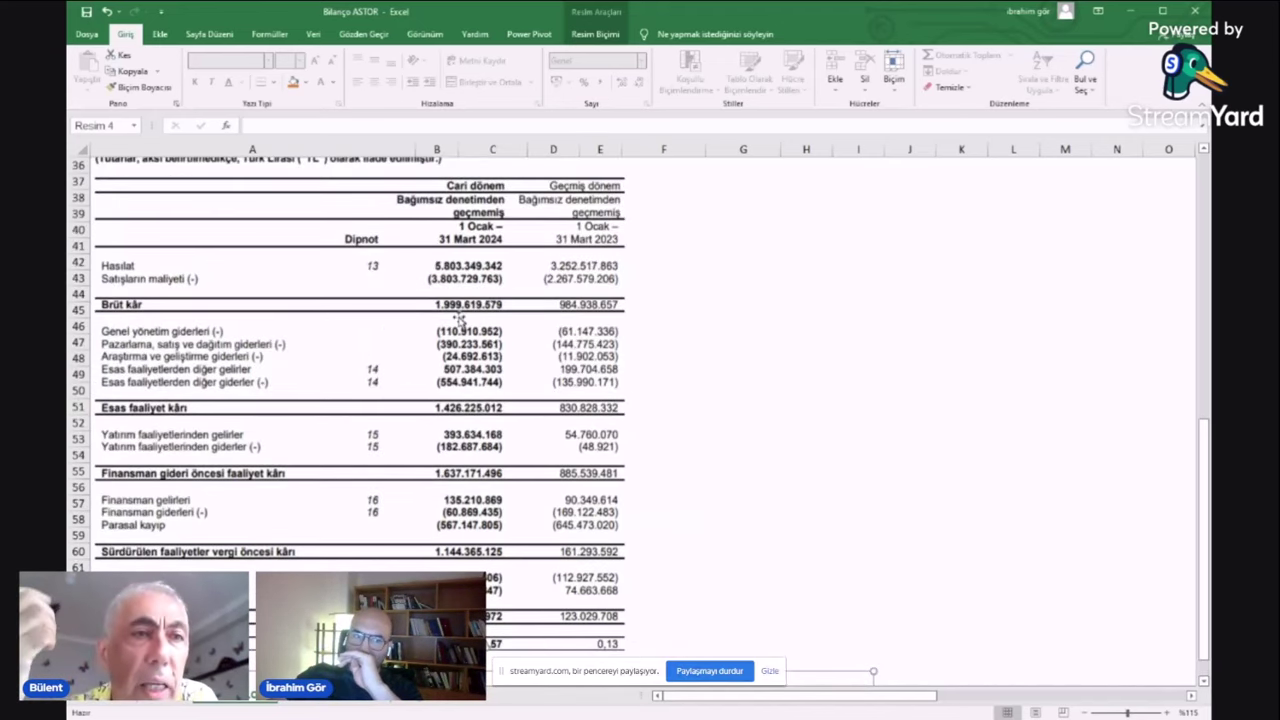
scroll(618, 396, "up", 4)
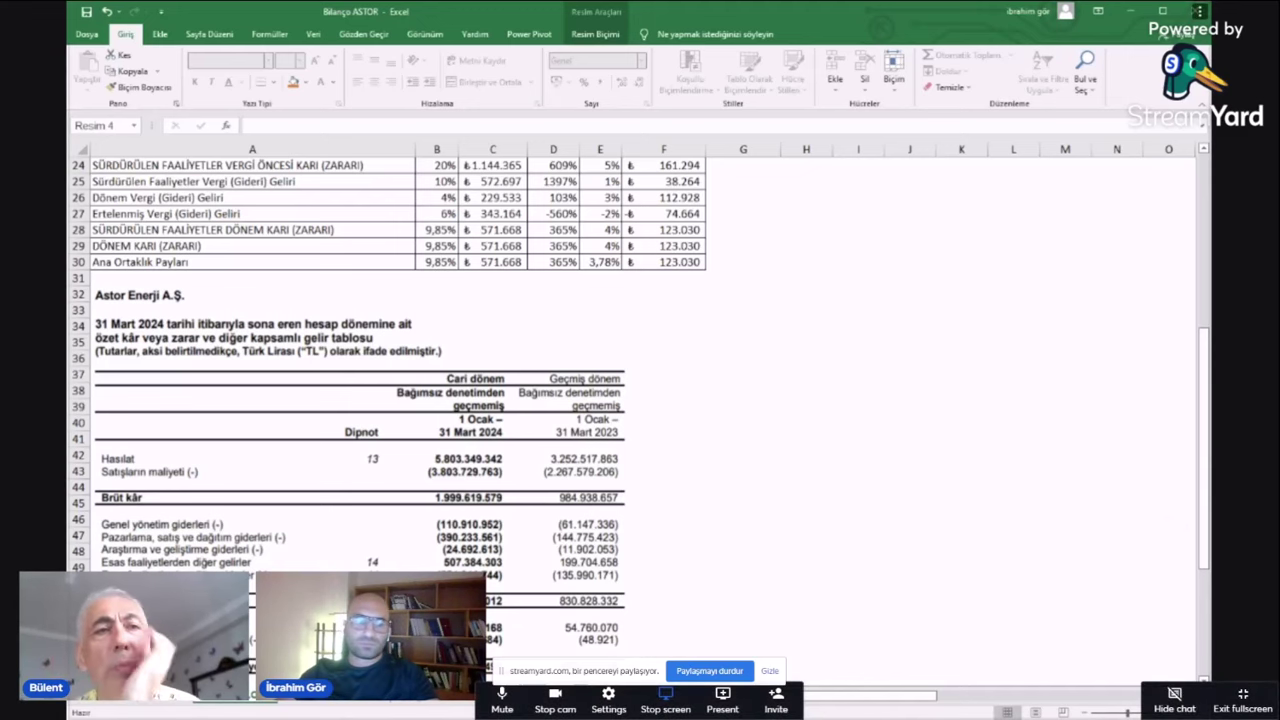
- Compare the 2024/03 and 2023/03 margins of Yurtiçi Satışlar and Yurtdışı Satışlar in columns B and E of the Gelir Tablosu table
key("Escape")
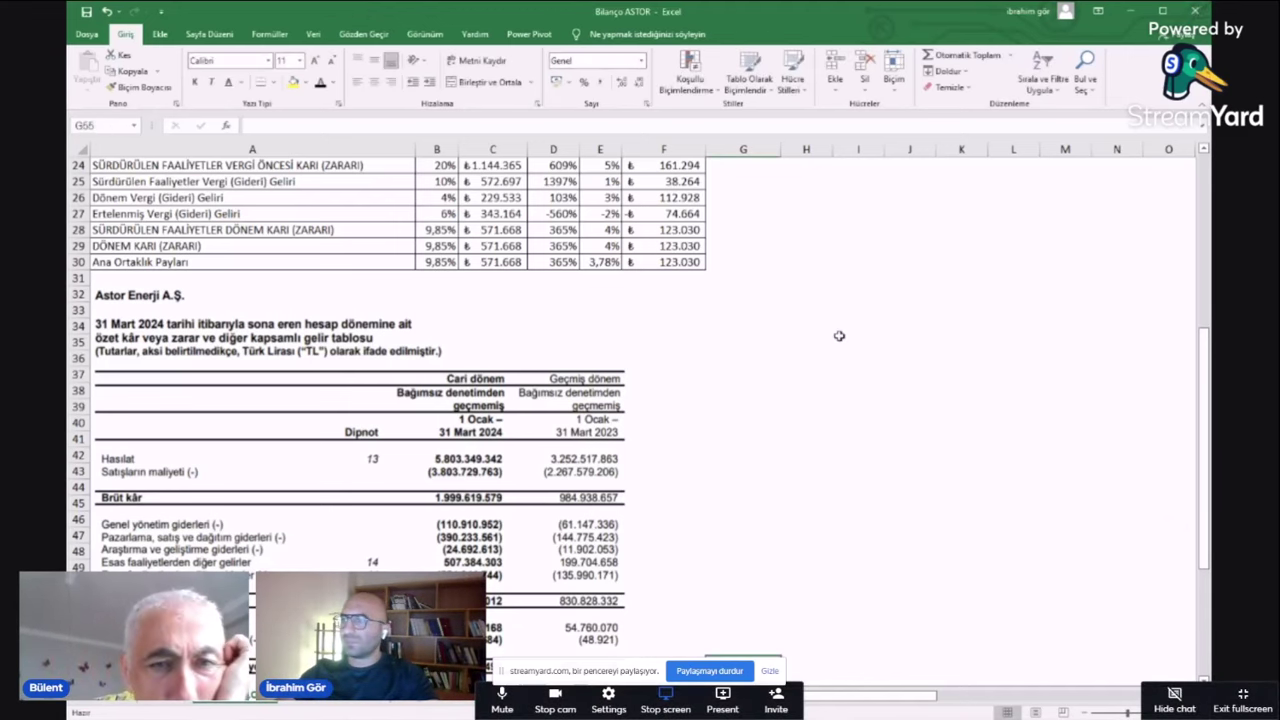
left_click(839, 336)
scroll(839, 336, "up", 8)
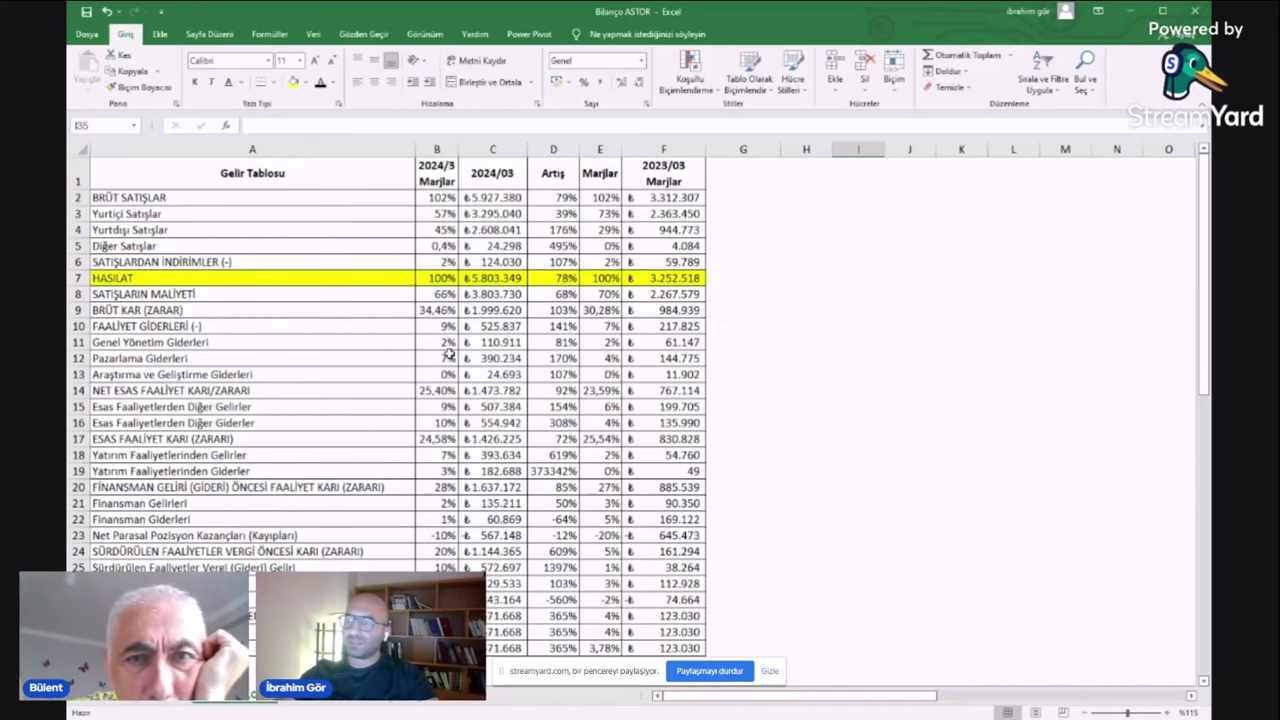
scroll(442, 354, "up", 1, "ctrl")
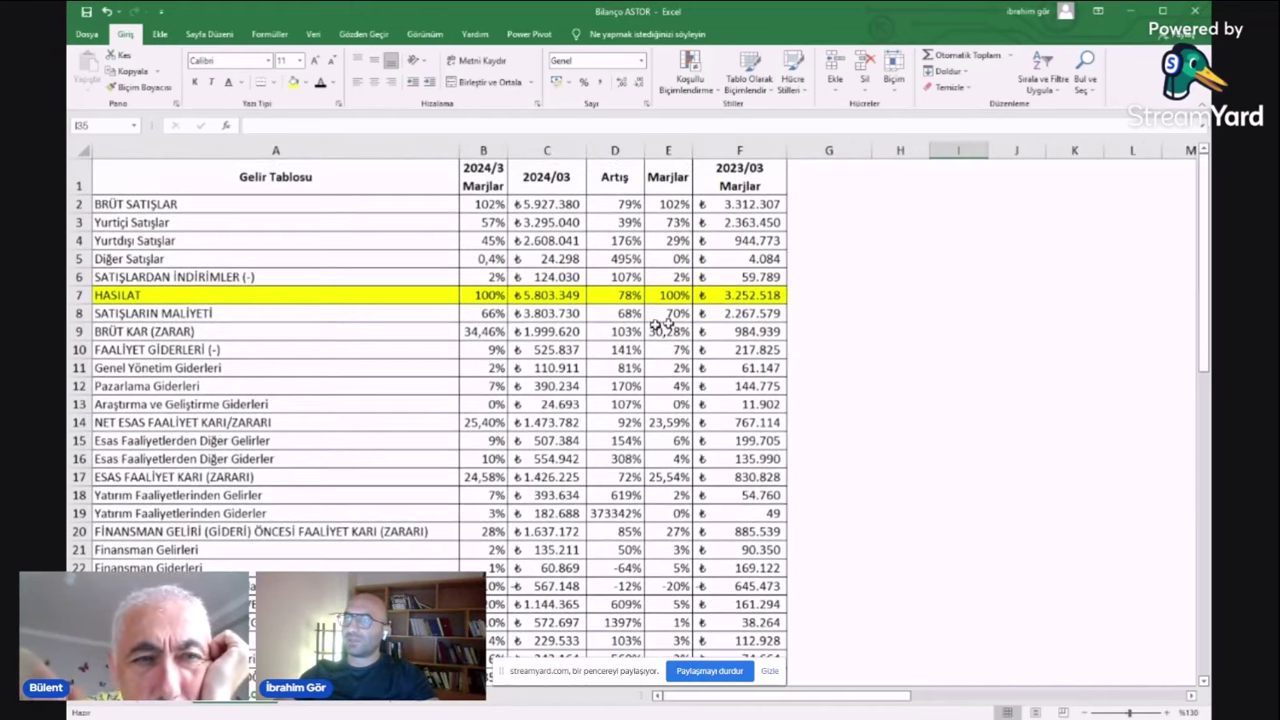
scroll(880, 325, "up", 1, "ctrl")
scroll(491, 330, "left", 3)
scroll(486, 331, "up", 1)
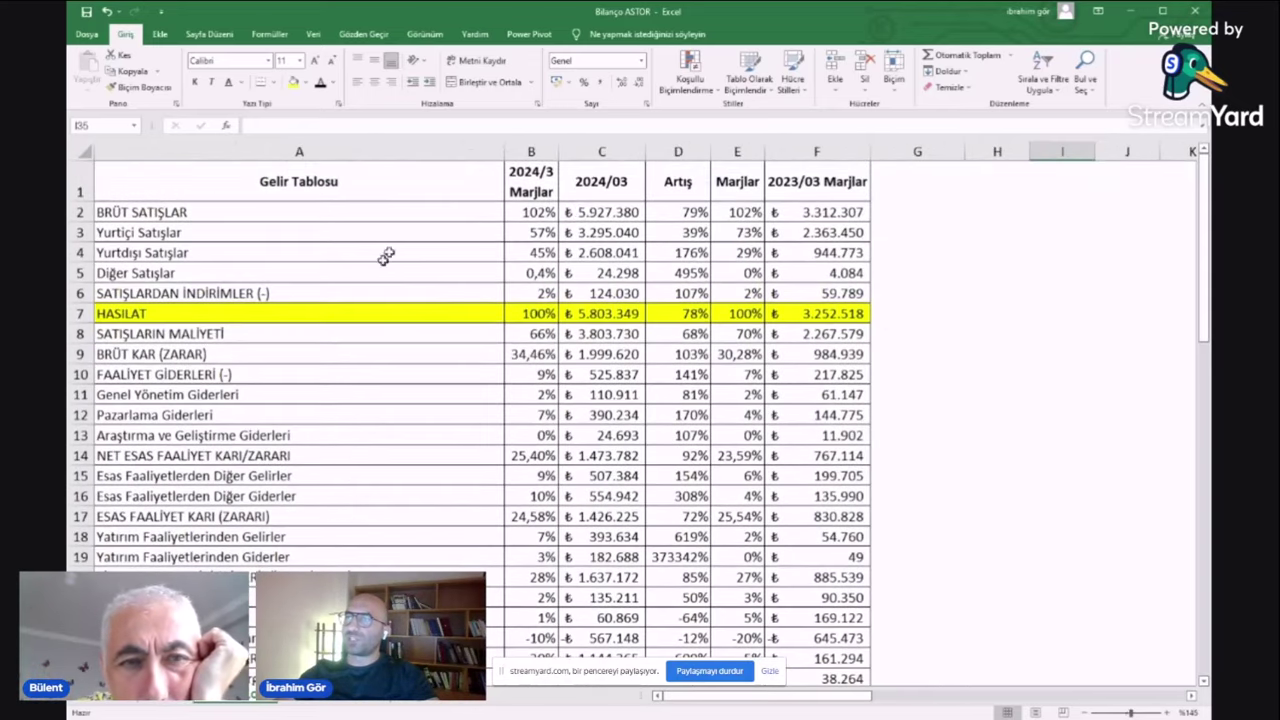
left_click(541, 236)
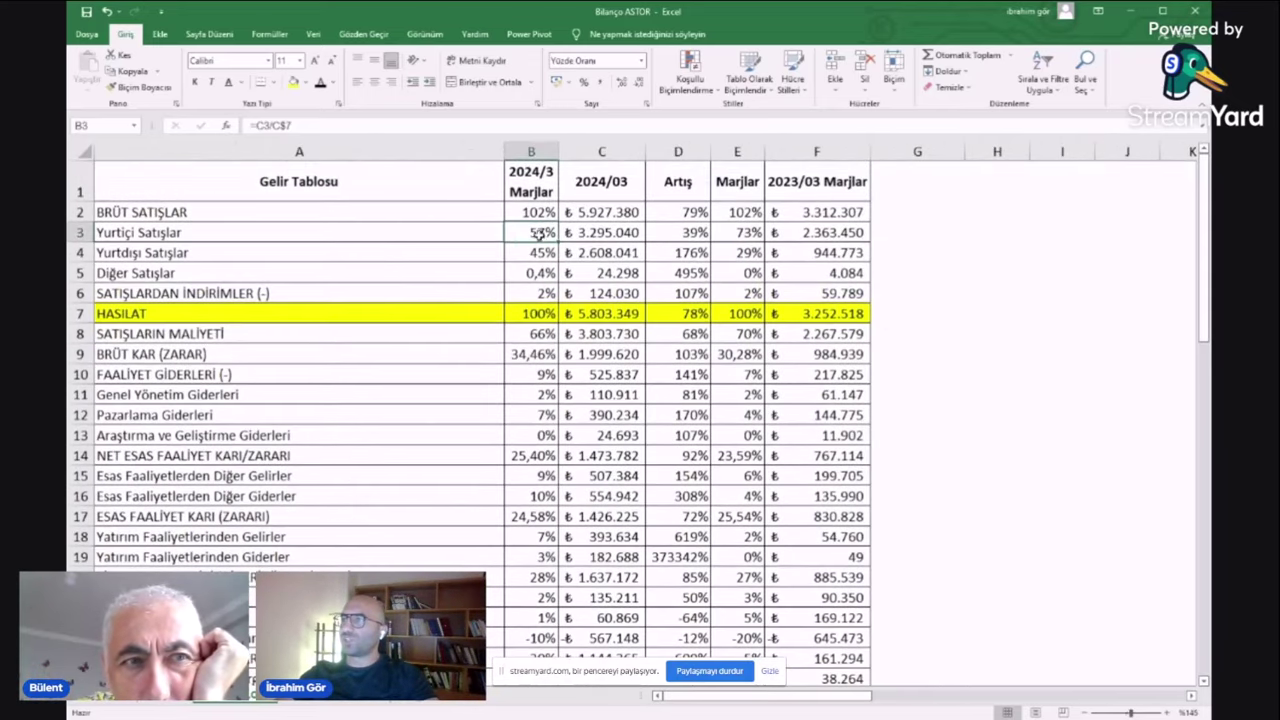
left_click(753, 233)
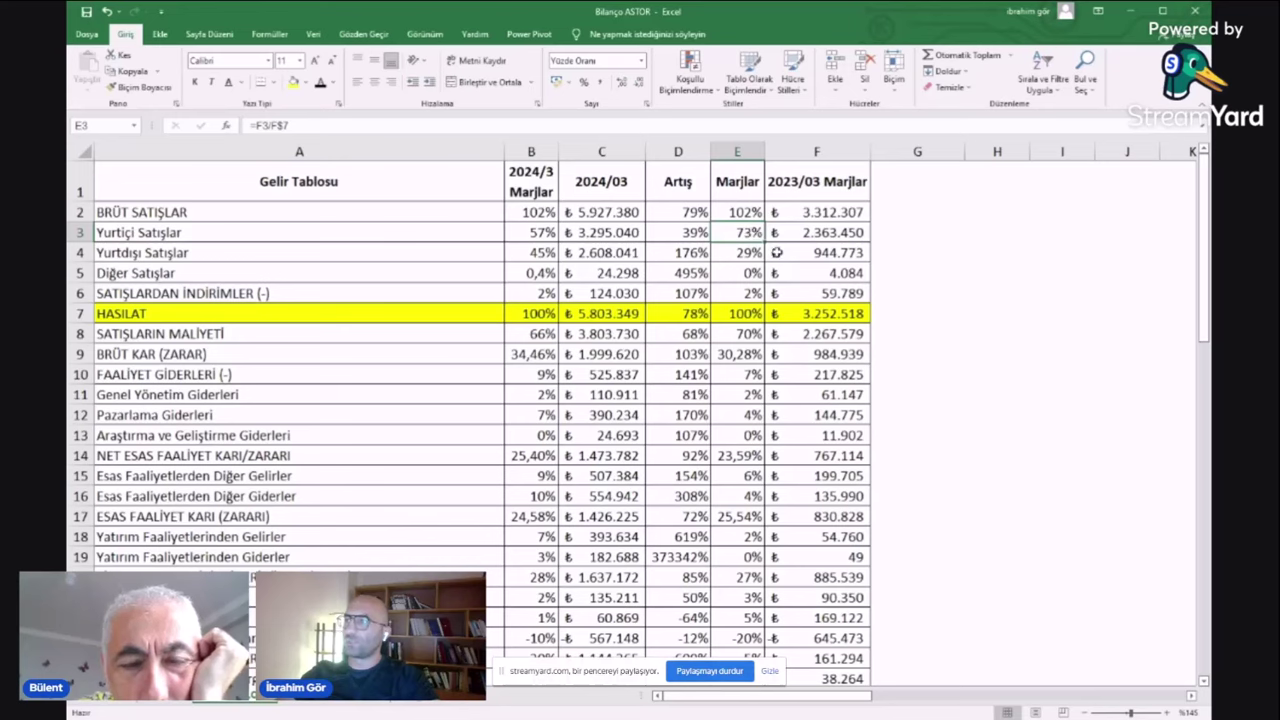
left_click(538, 246)
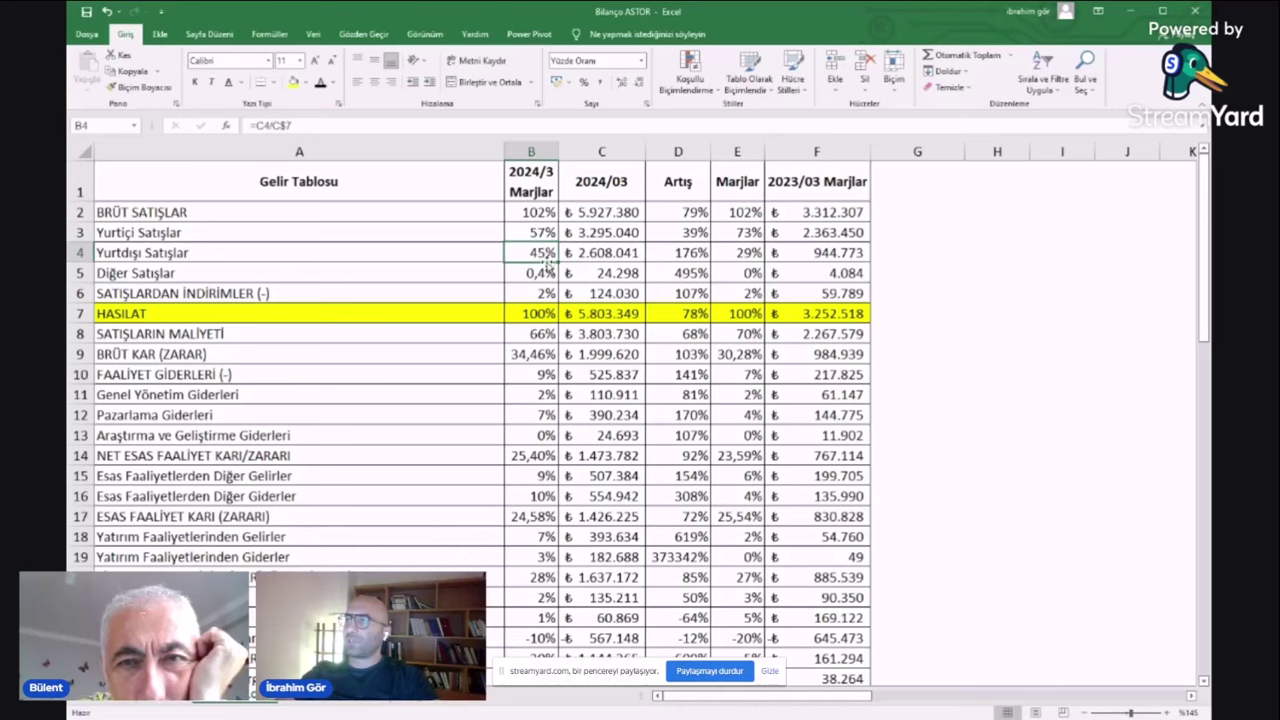
left_click(737, 251)
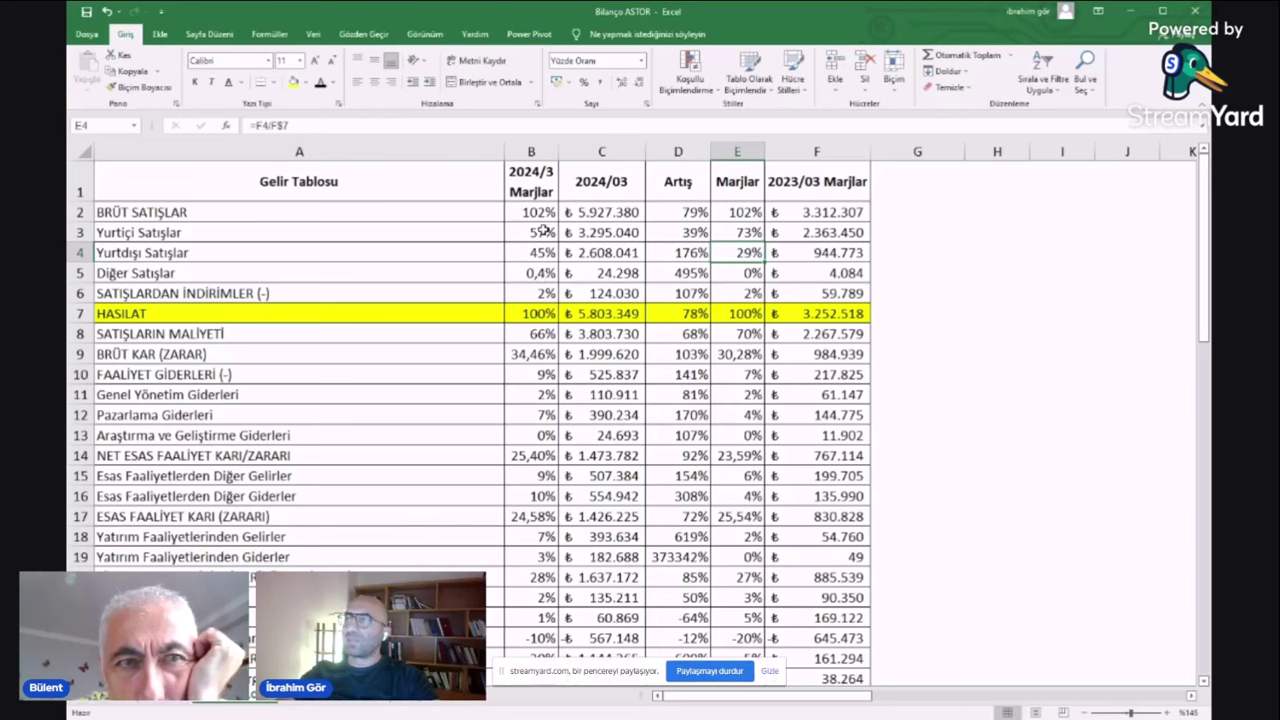
- Check the 2024/03 HASILAT amount and the column B margins for BRÜT SATIŞLAR, SATIŞLARDAN İNDİRİMLER and Yurtiçi Satışlar
left_click(600, 315)
left_click(545, 214)
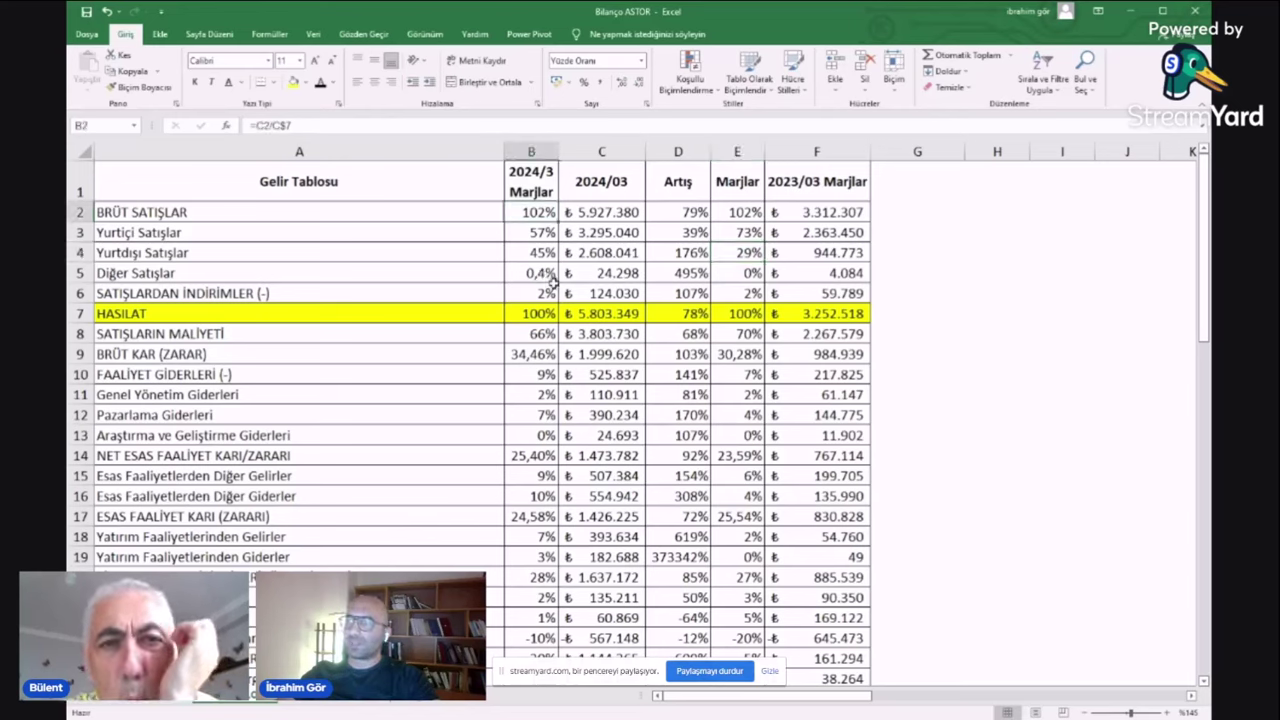
left_click(549, 290)
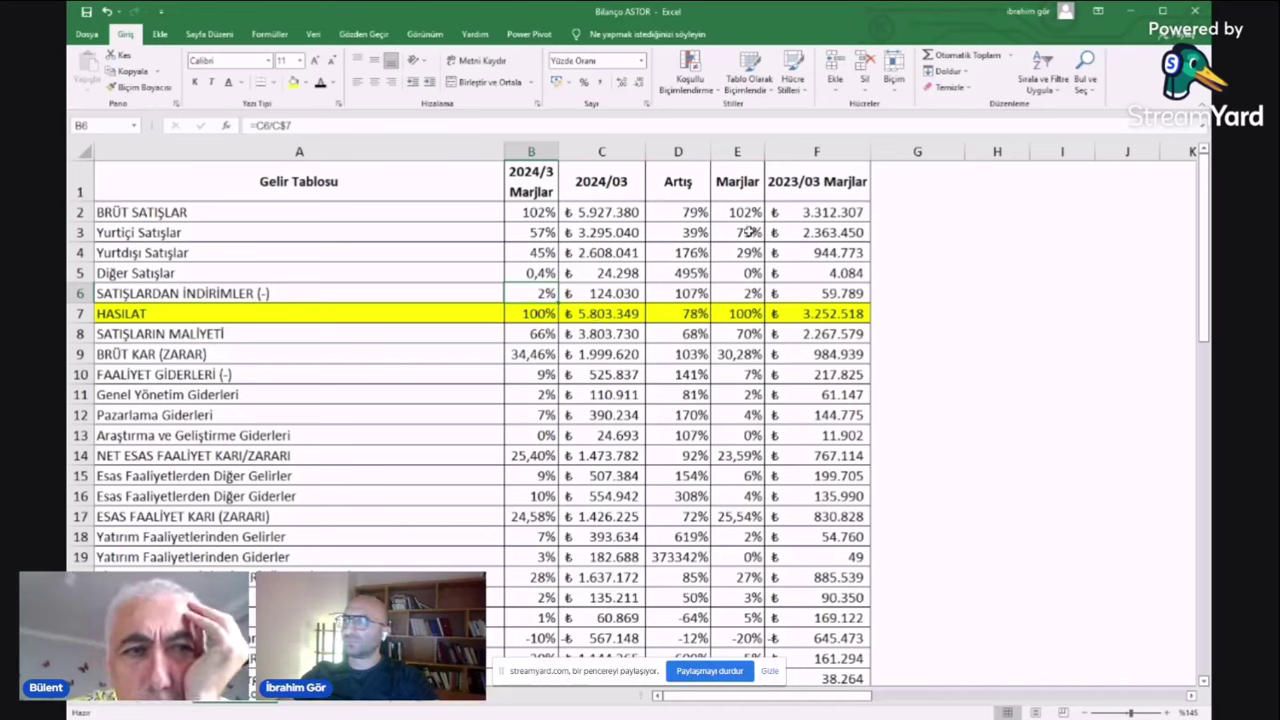
left_click(540, 234)
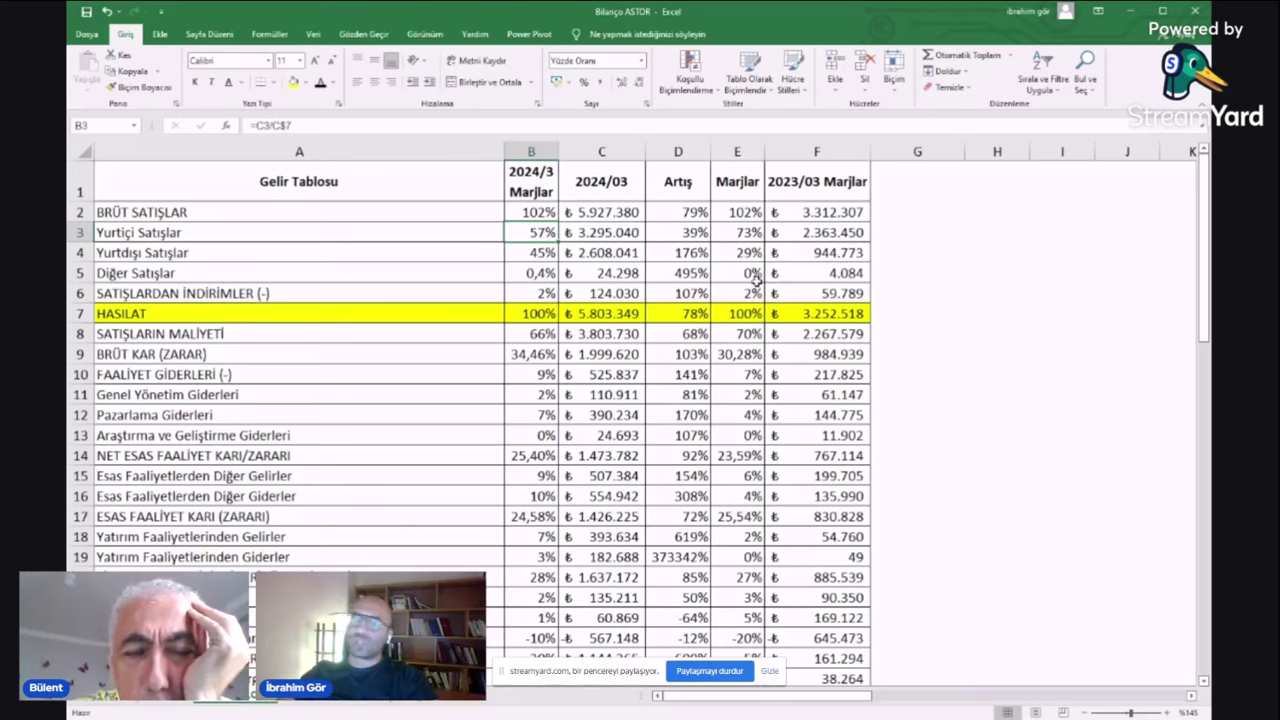
- Change the Marjlar header in E1 to "2023/ Marjlar" and autofit the width of column E
double_click(724, 177)
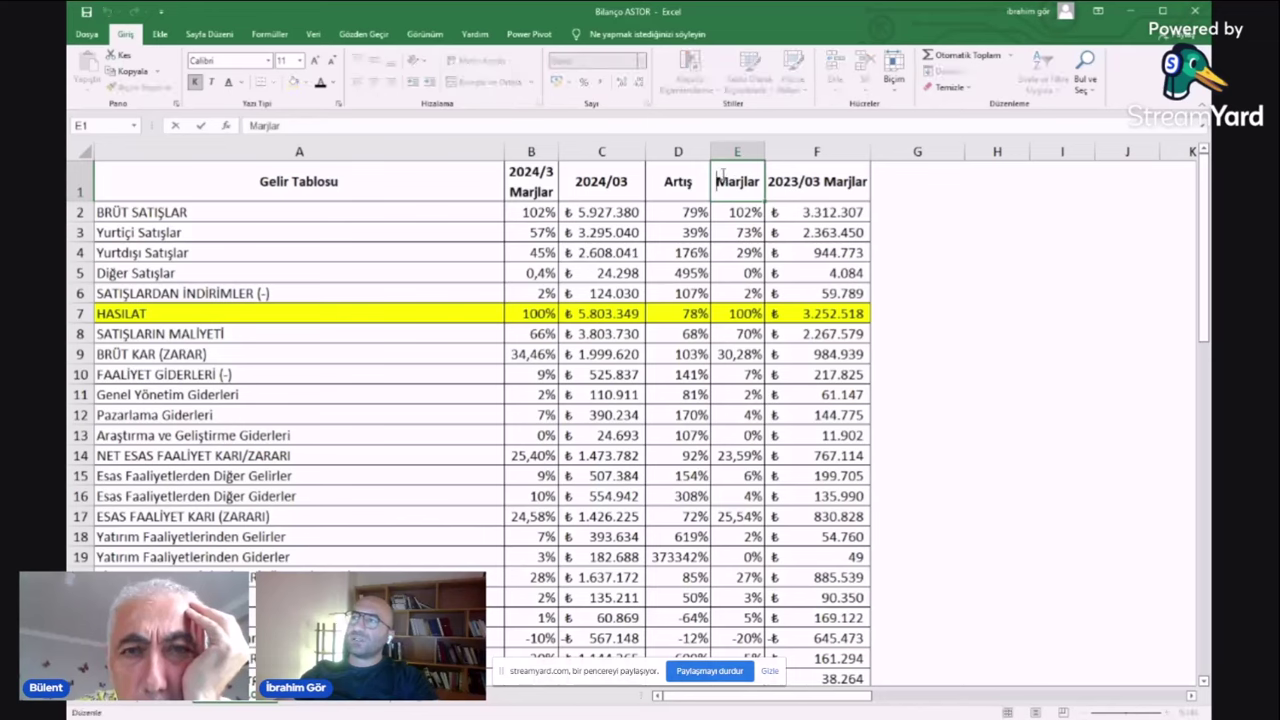
type("202")
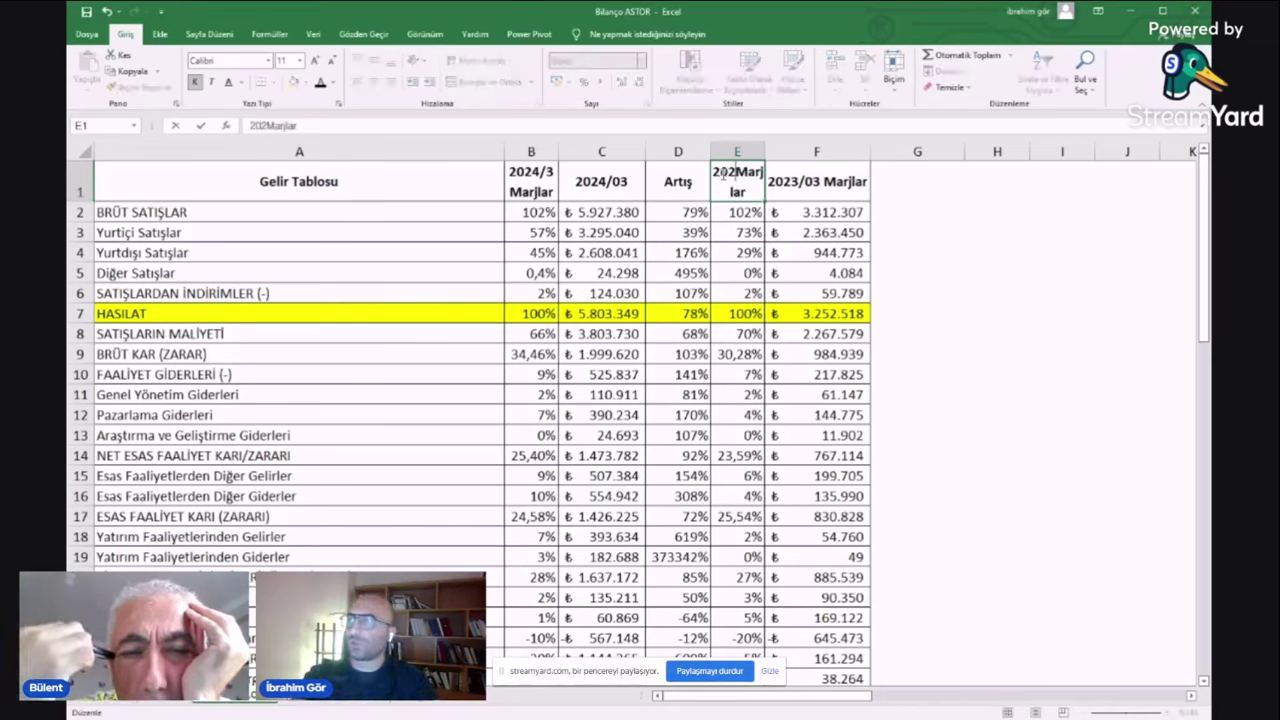
type("3/")
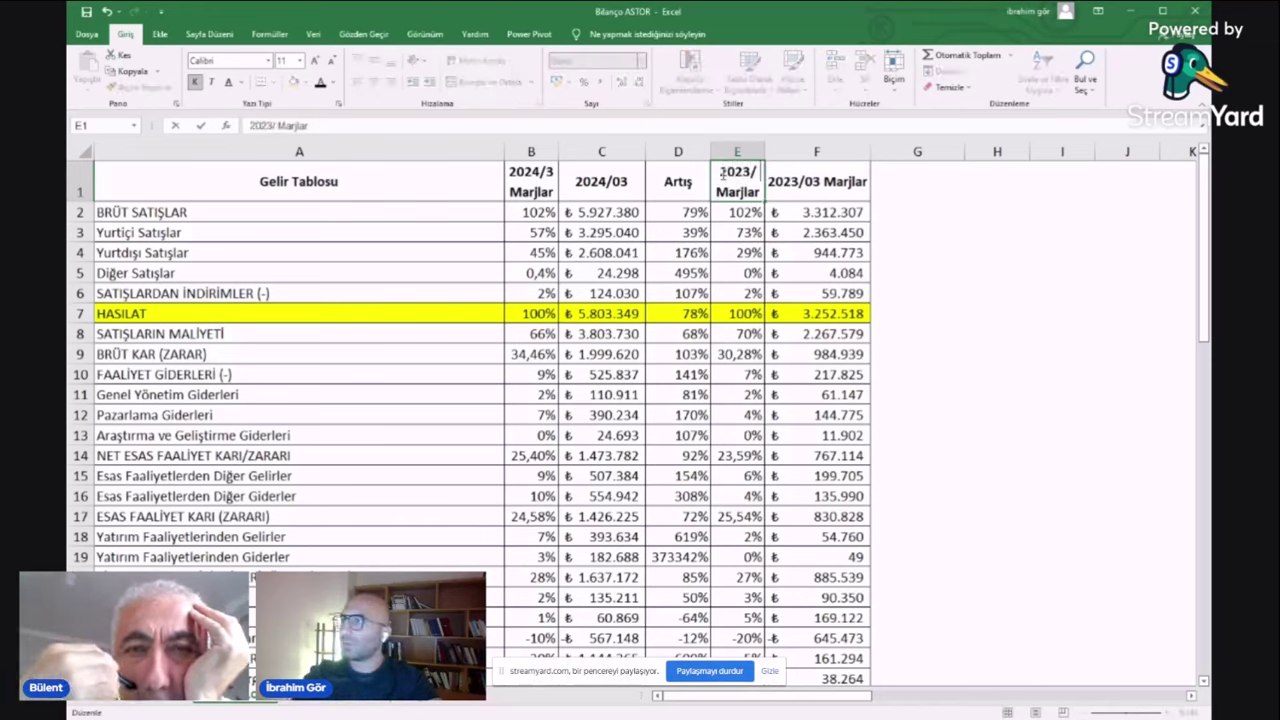
key("Return")
left_click(885, 252)
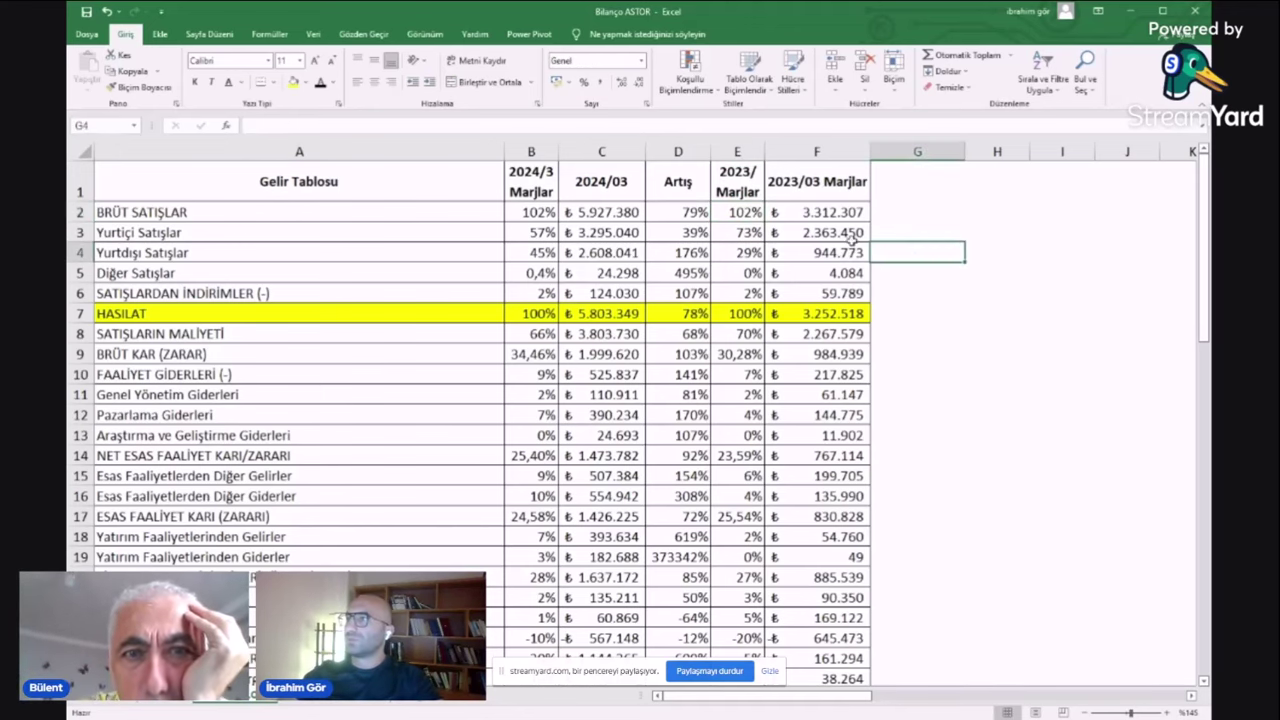
double_click(766, 152)
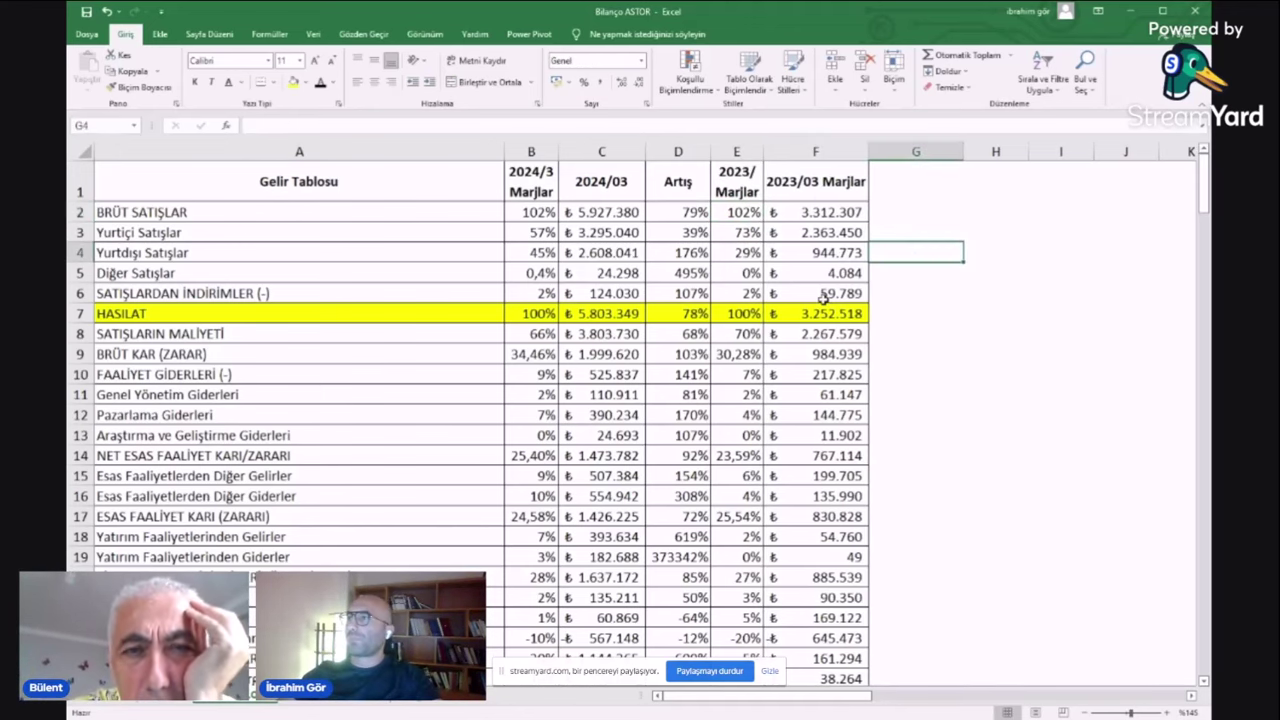
- Examine the Artış growth rates of Yurtiçi Satışlar and Yurtdışı Satışlar in D3 and D4
left_click(697, 232)
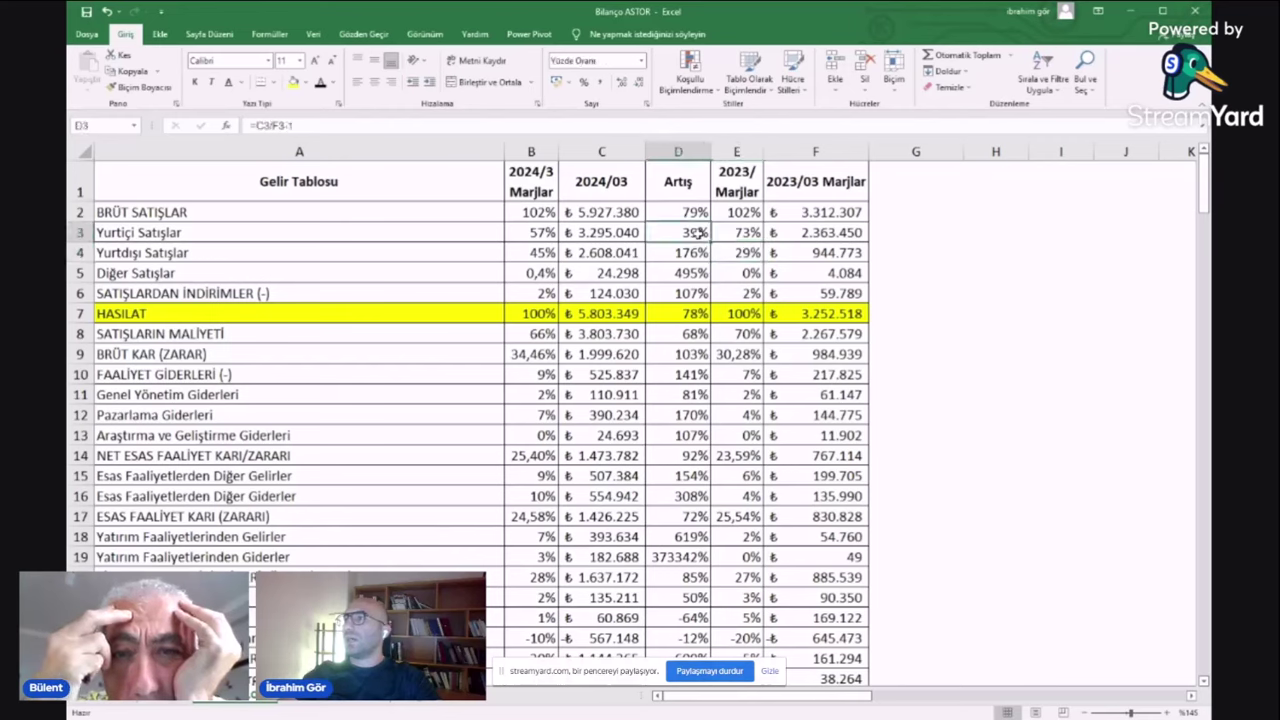
left_click(1058, 258)
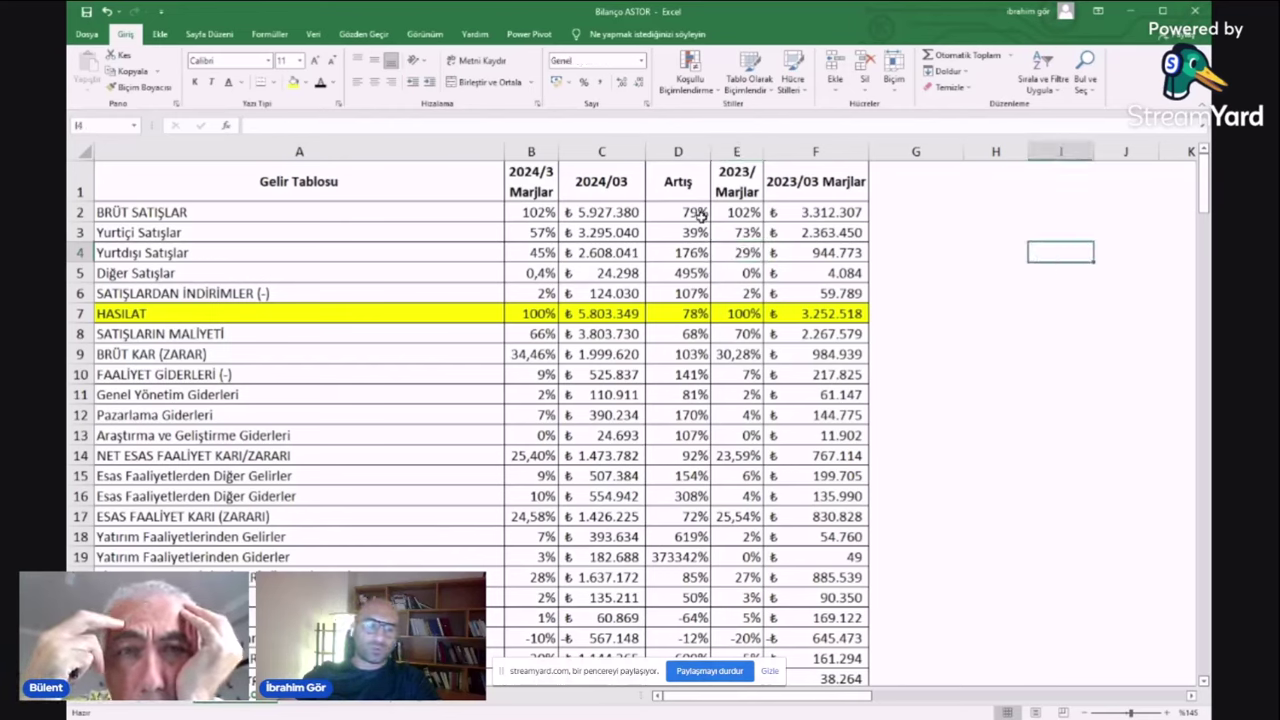
left_click(948, 236)
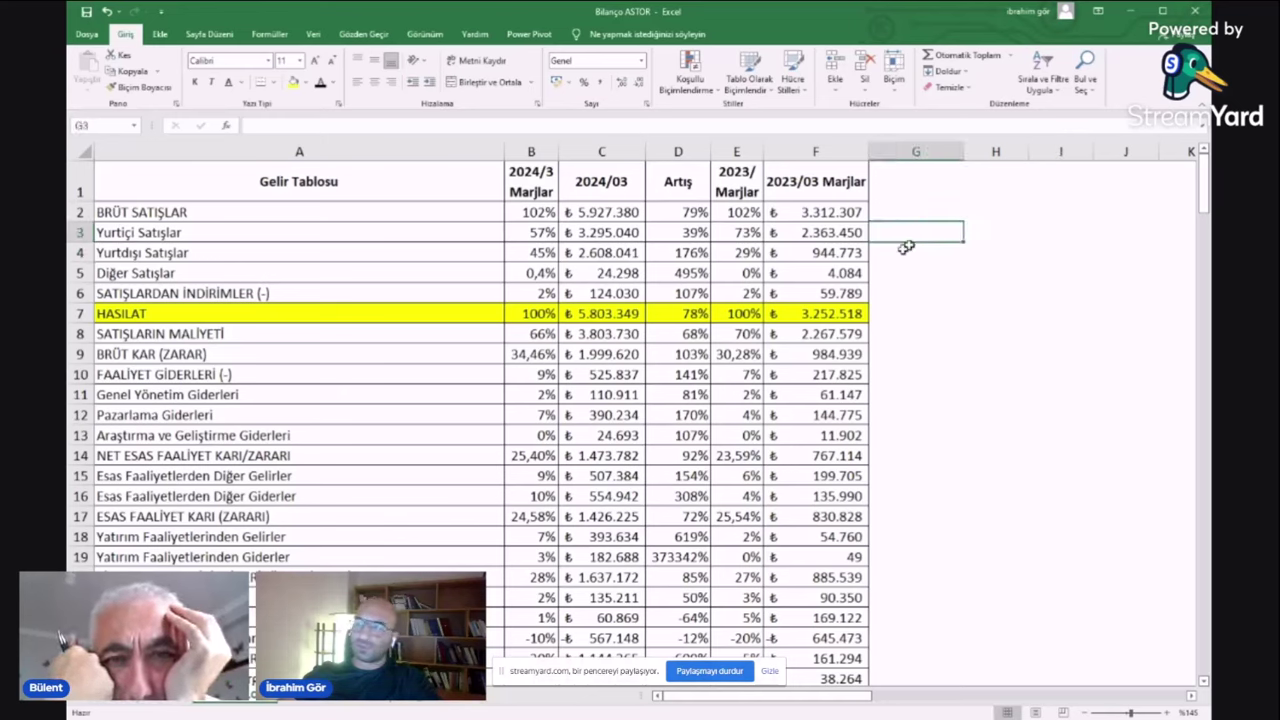
left_click(968, 260)
left_click(702, 250)
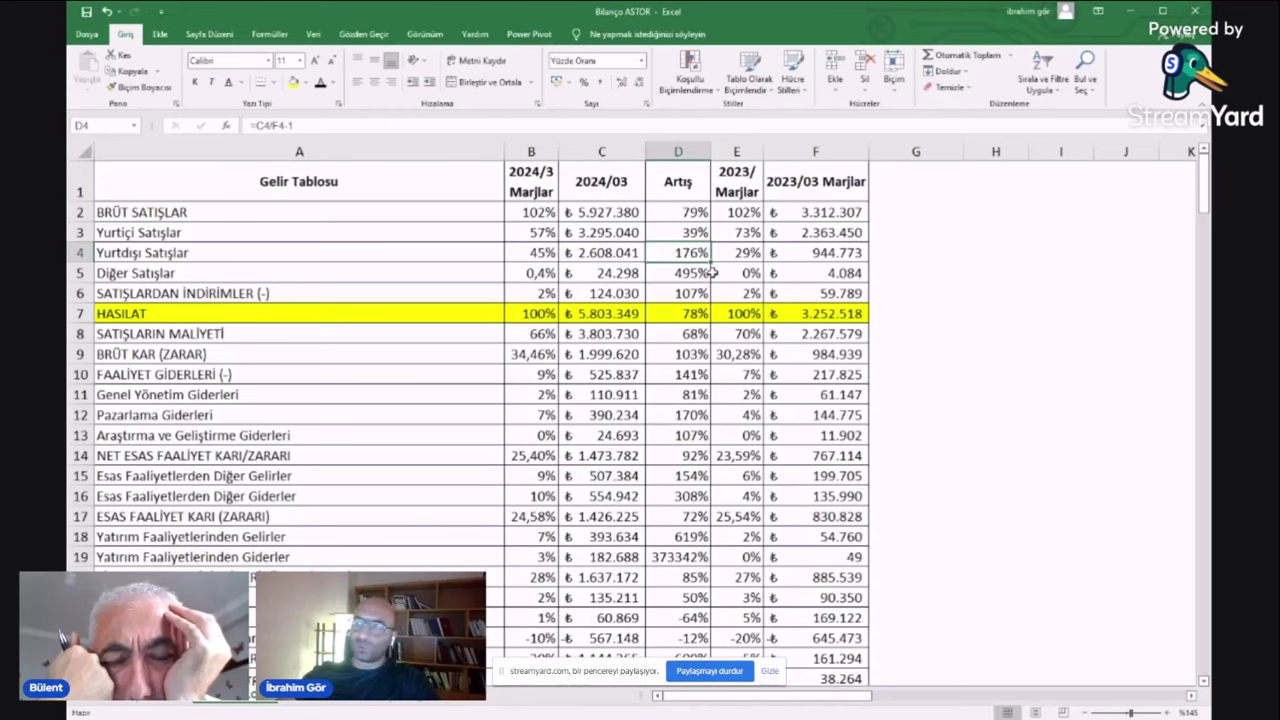
left_click(940, 258)
left_click(687, 256)
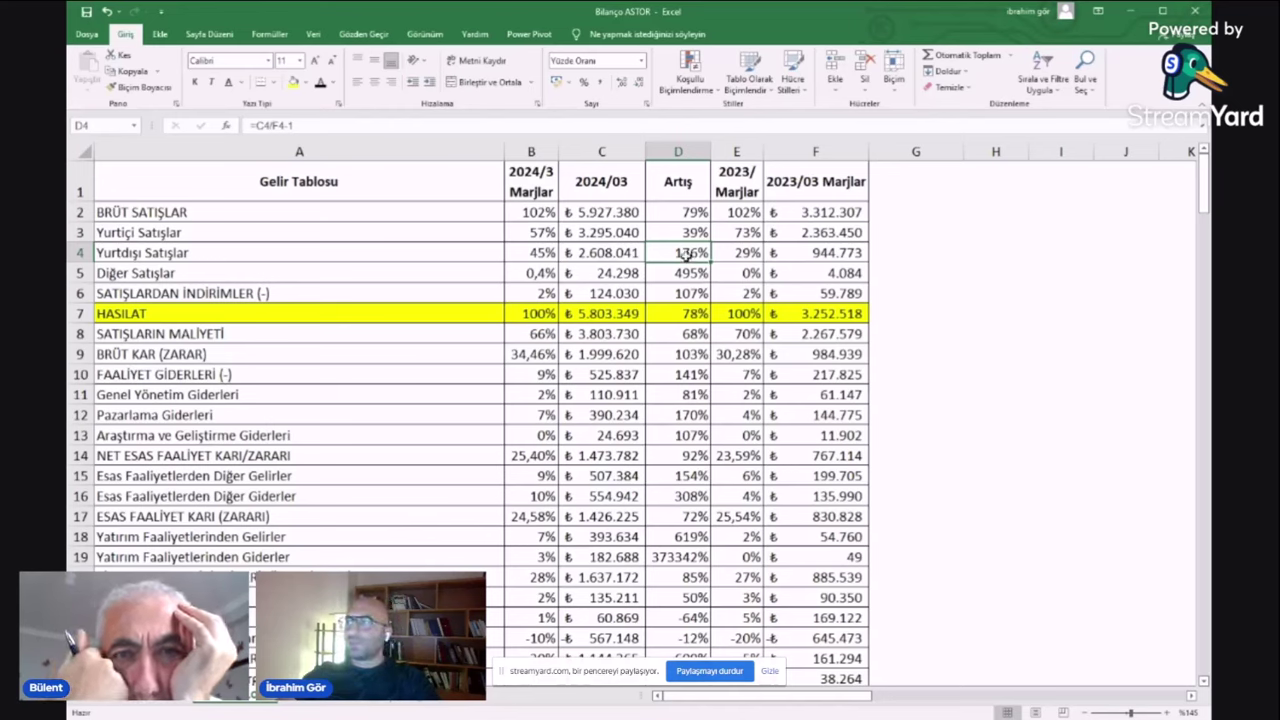
left_click(975, 272)
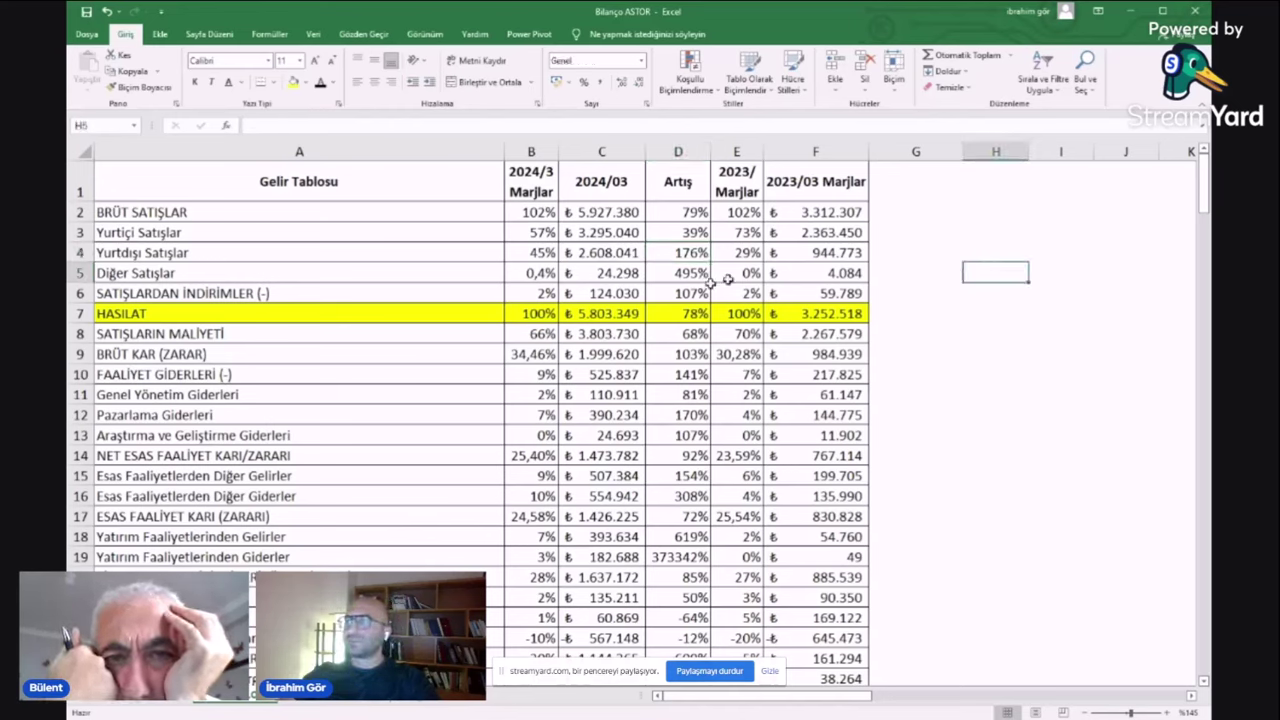
scroll(607, 328, "down", 1)
left_click(1010, 325)
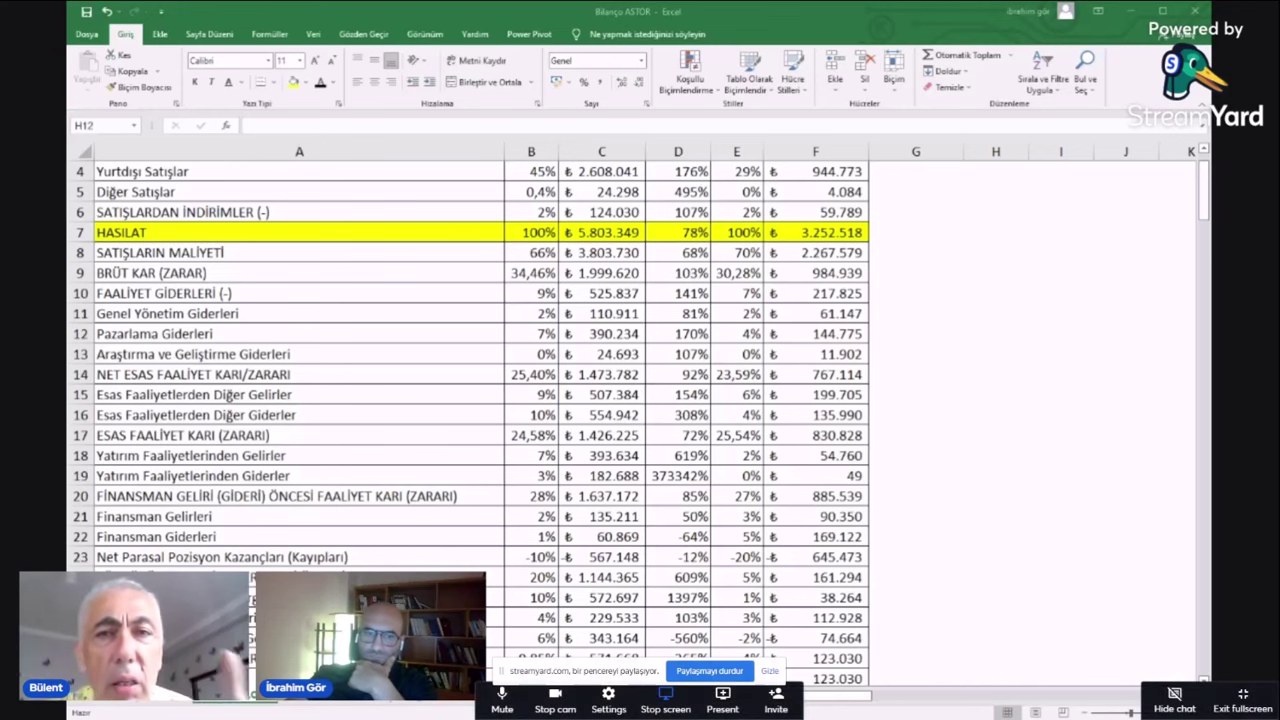
left_click(1243, 700)
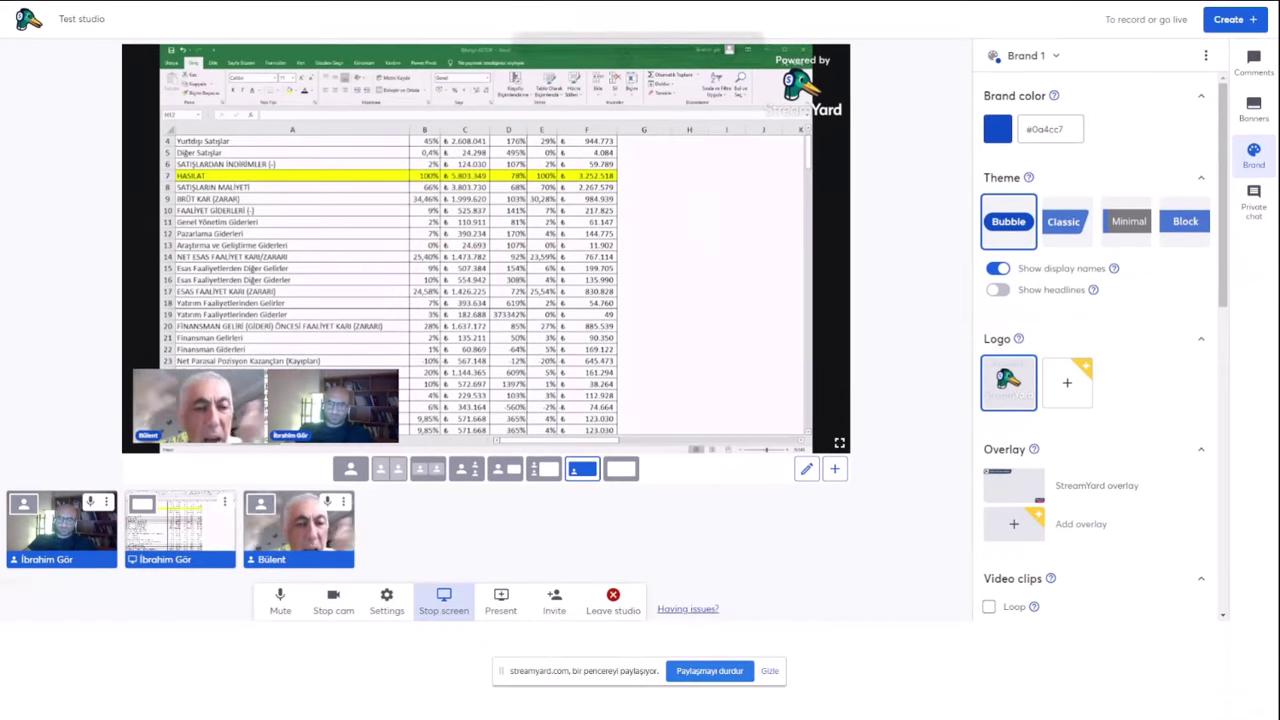
left_click(920, 560)
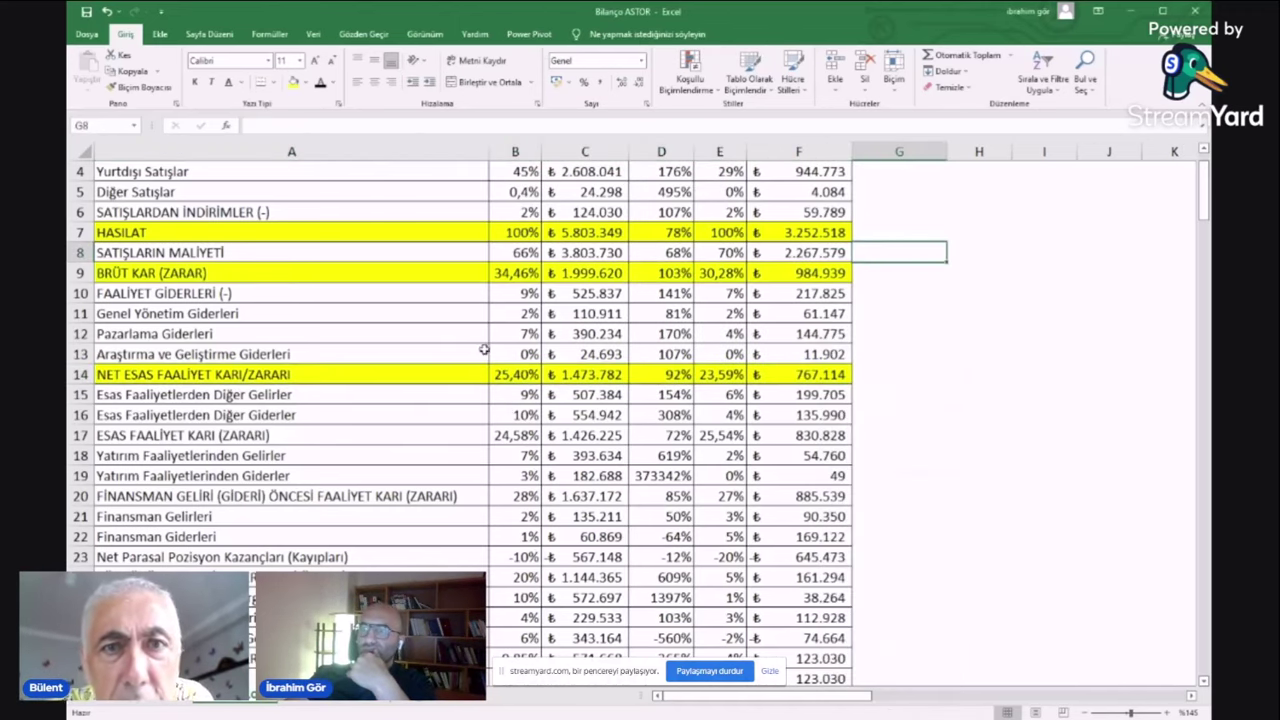
- Check the 2023 margin of BRÜT KAR (ZARAR) in E9 and the HASILAT growth rate and amounts across row 7
left_click(738, 272)
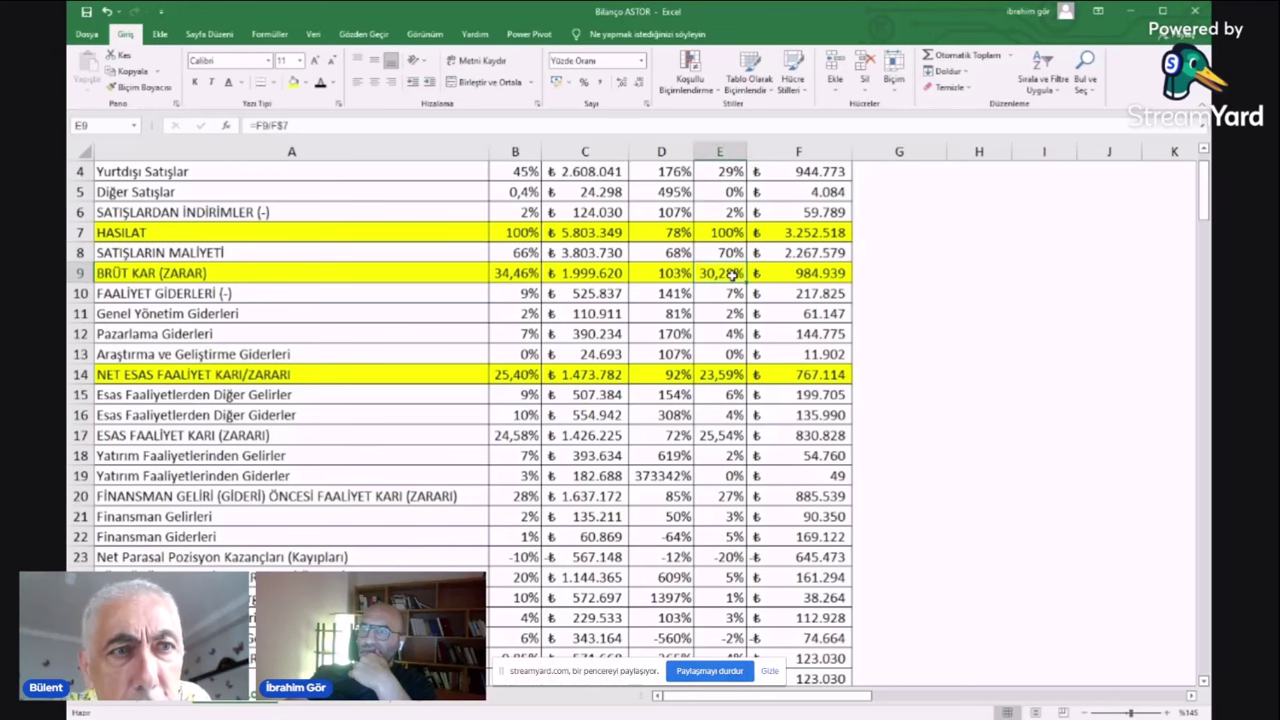
scroll(738, 272, "up", 1)
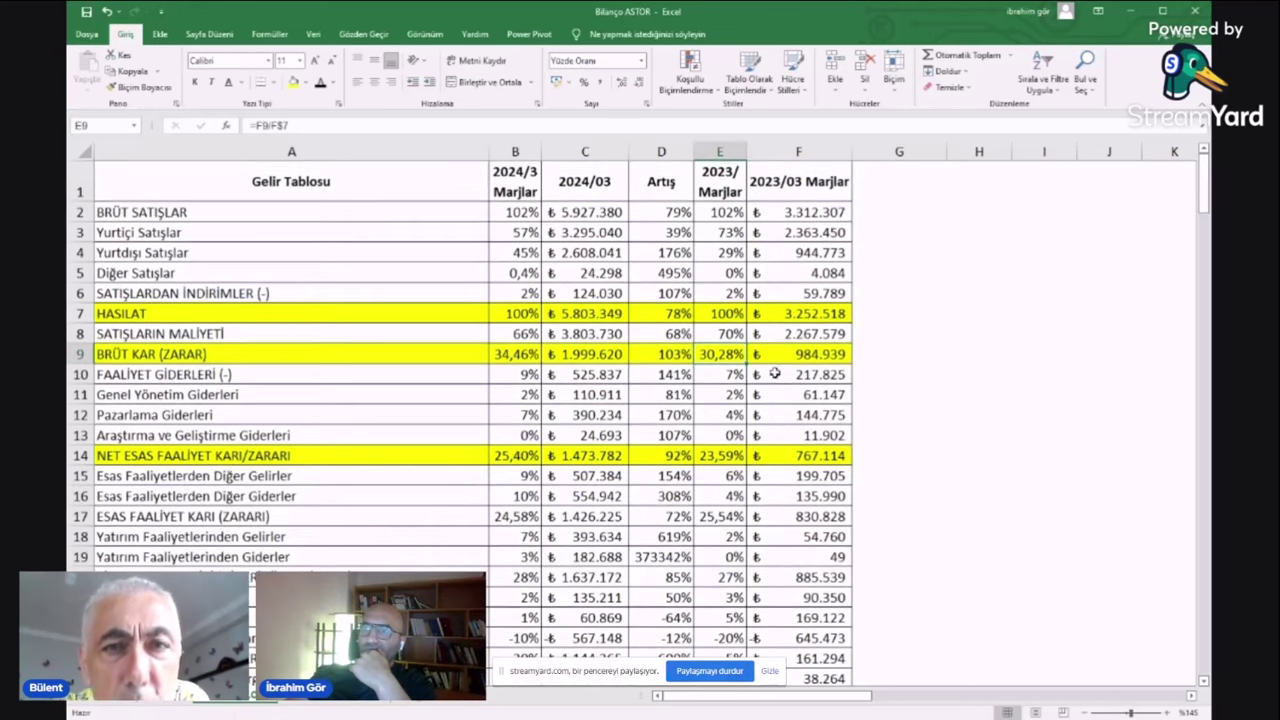
left_click(669, 316)
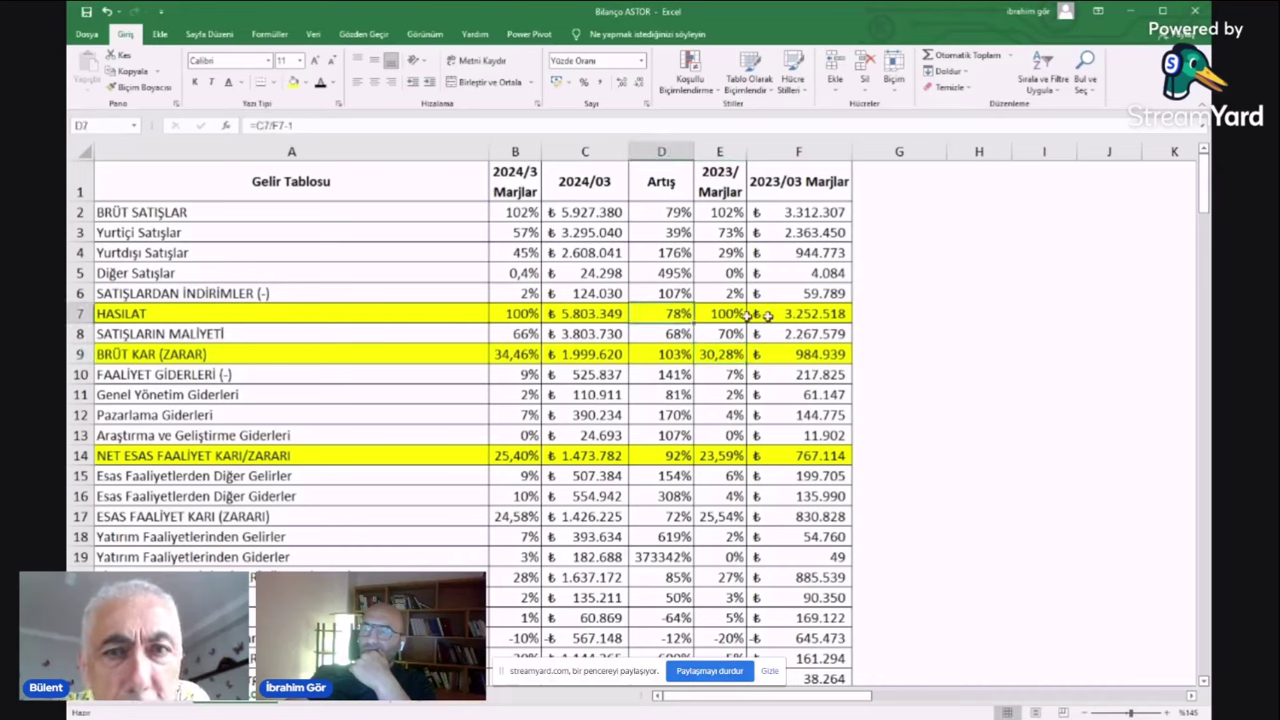
left_click_drag(165, 316, 830, 316)
left_click(965, 296)
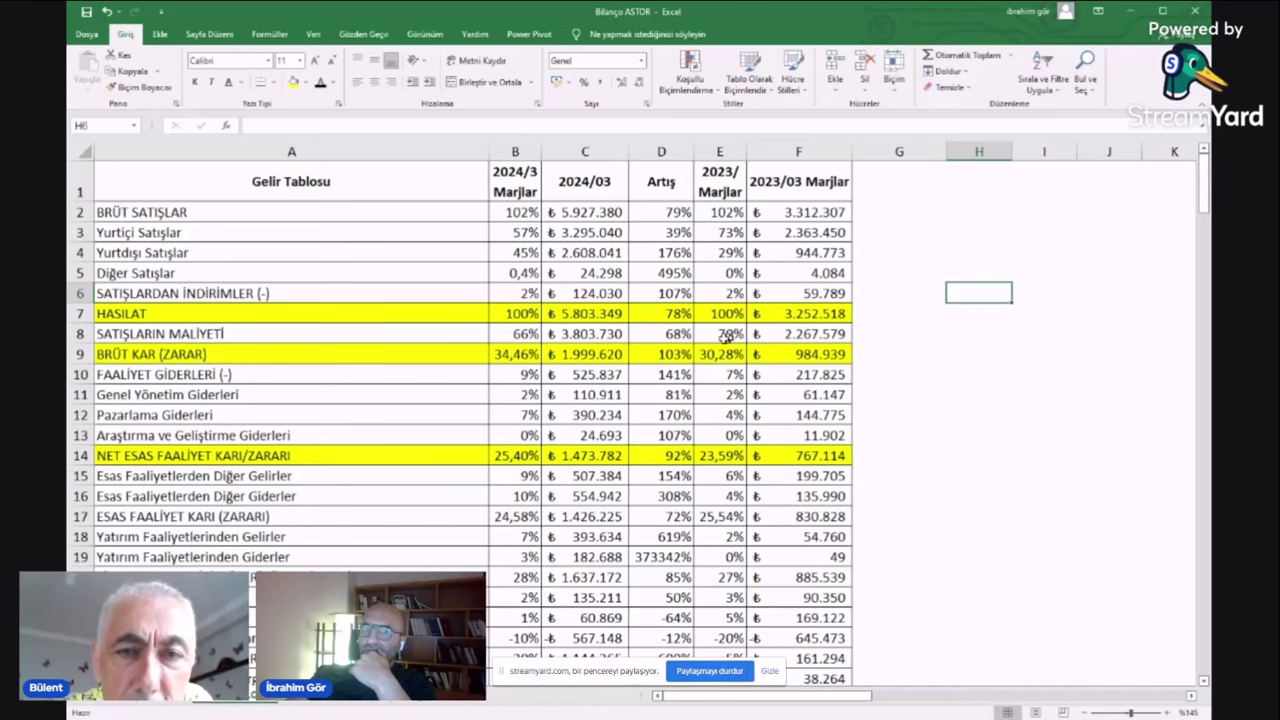
scroll(726, 338, "down", 1)
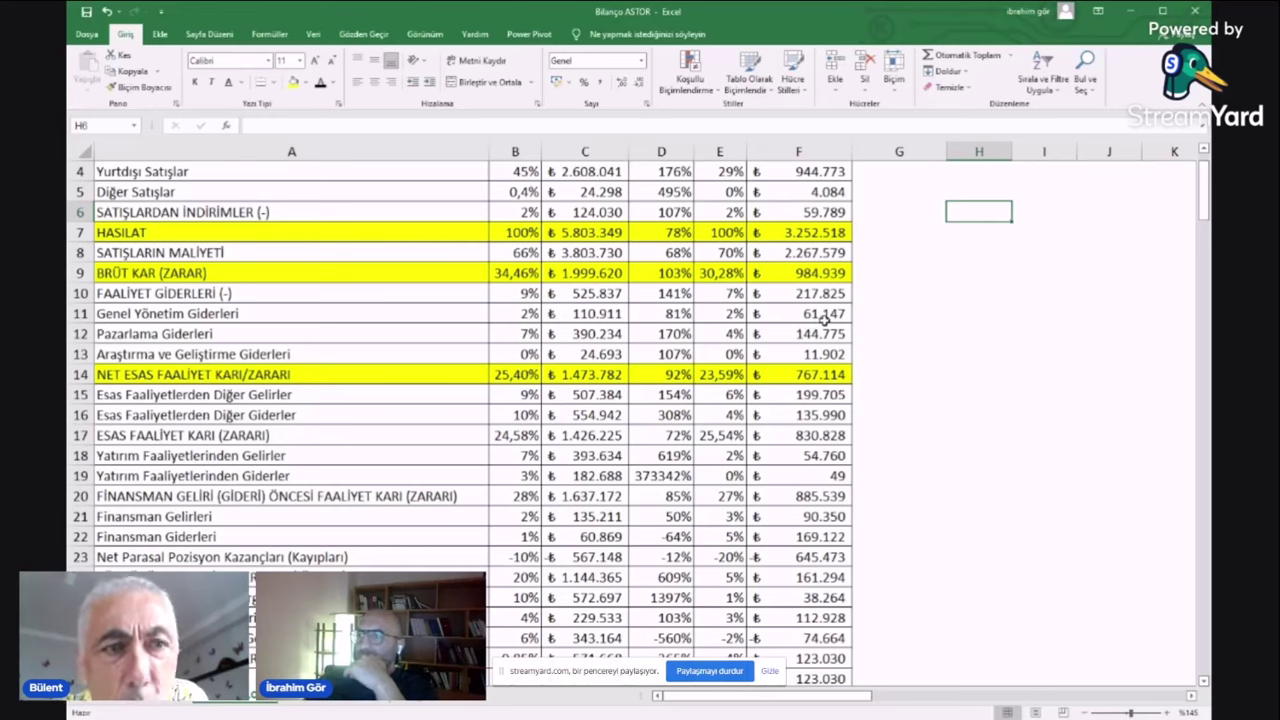
scroll(815, 322, "up", 1)
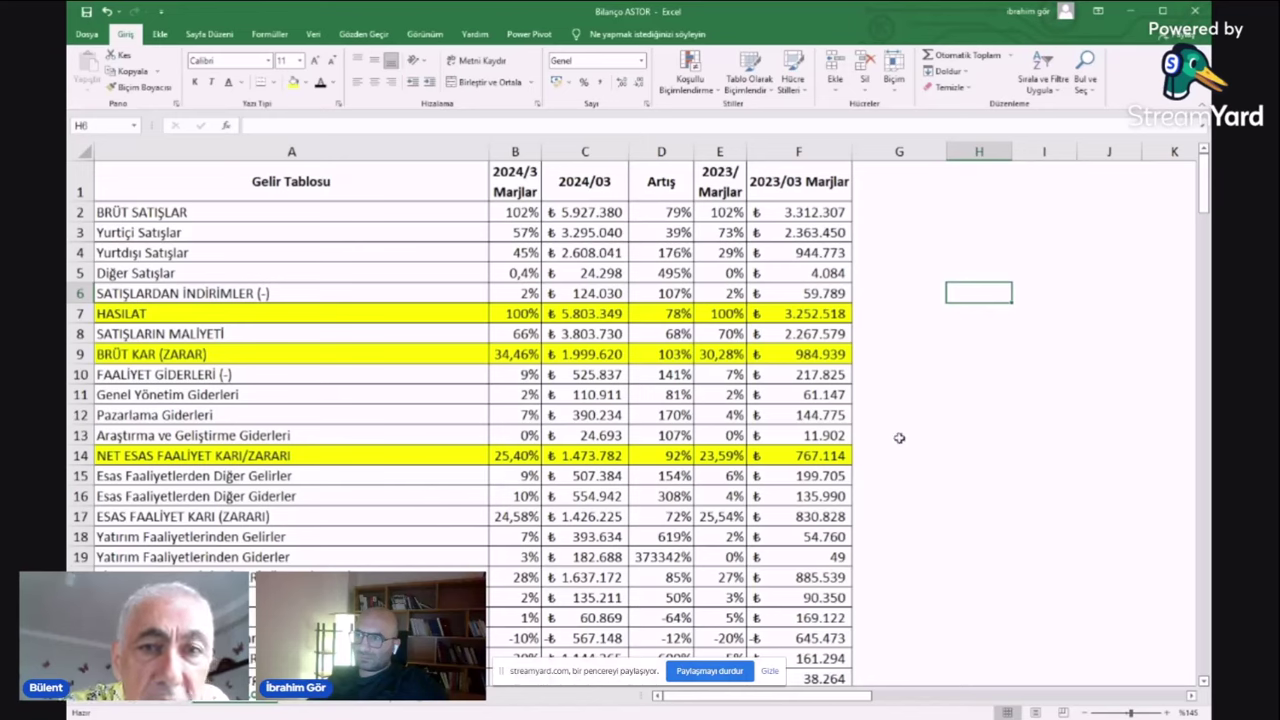
- Compare the Artış growth rate of NET ESAS FAALİYET KARI/ZARARI in D14 with its 2023 and 2024/3 margins in E14 and B14
left_click(660, 457)
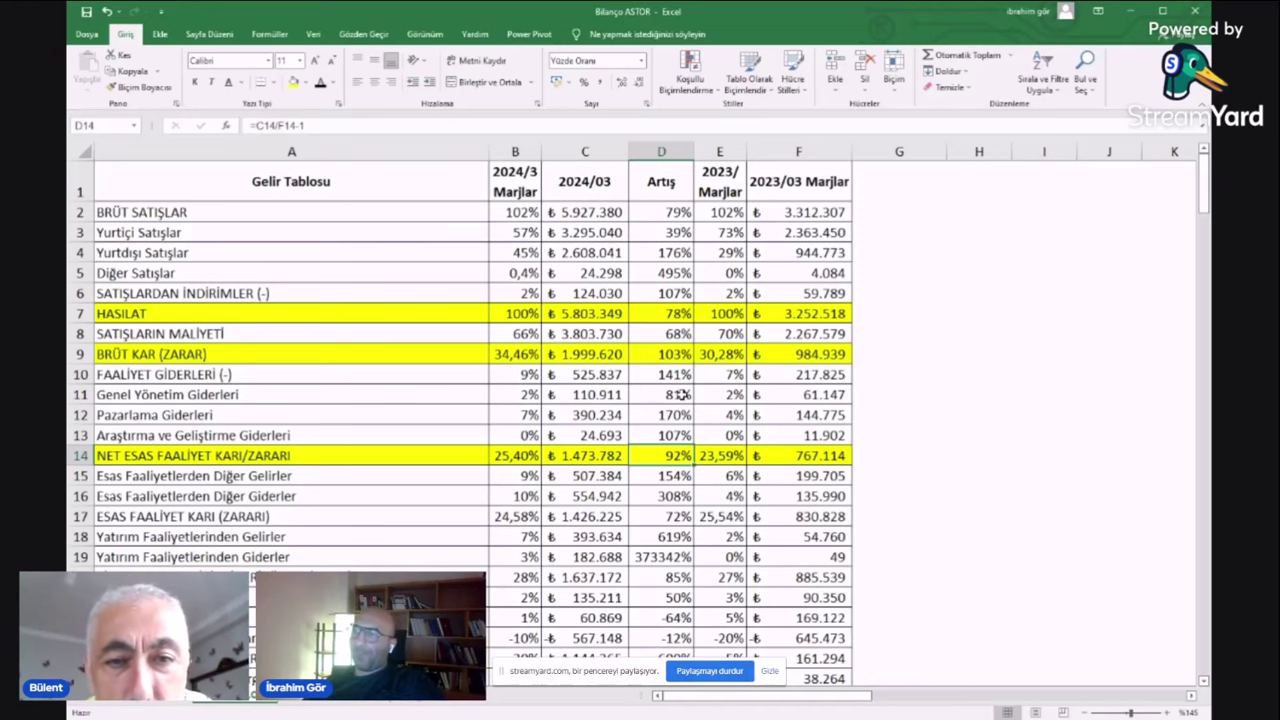
scroll(648, 414, "down", 2)
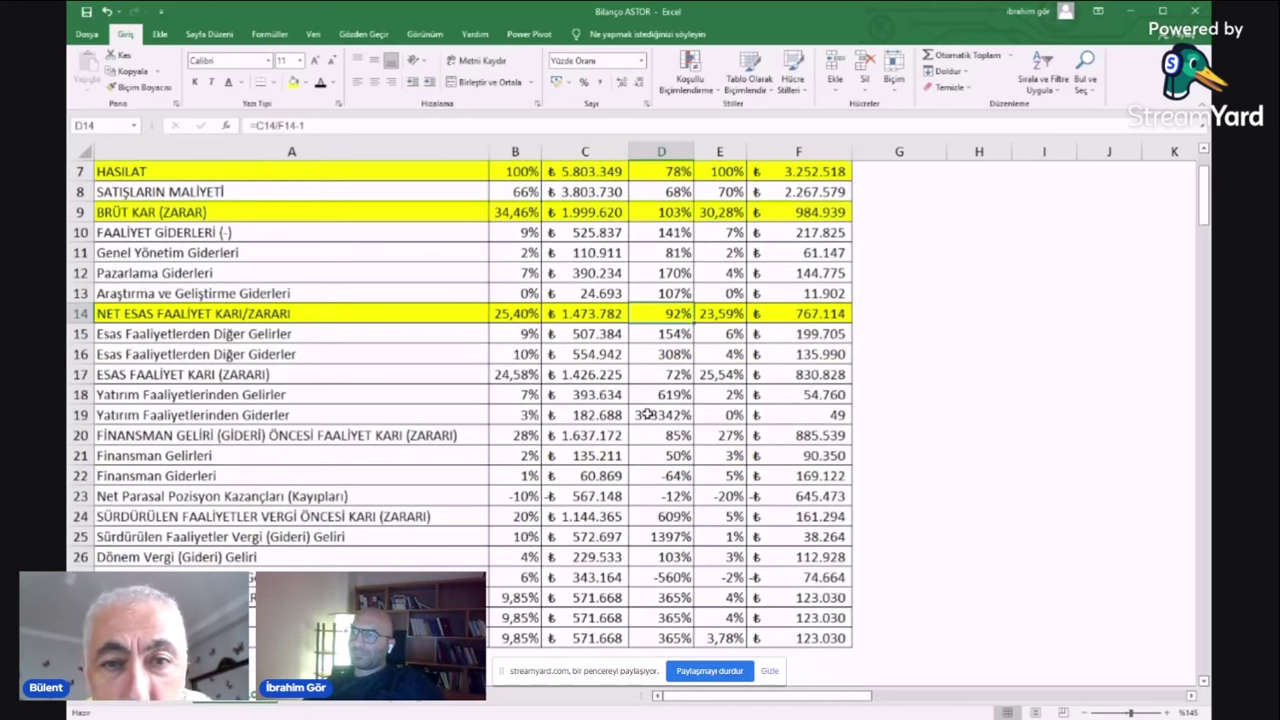
left_click(724, 315)
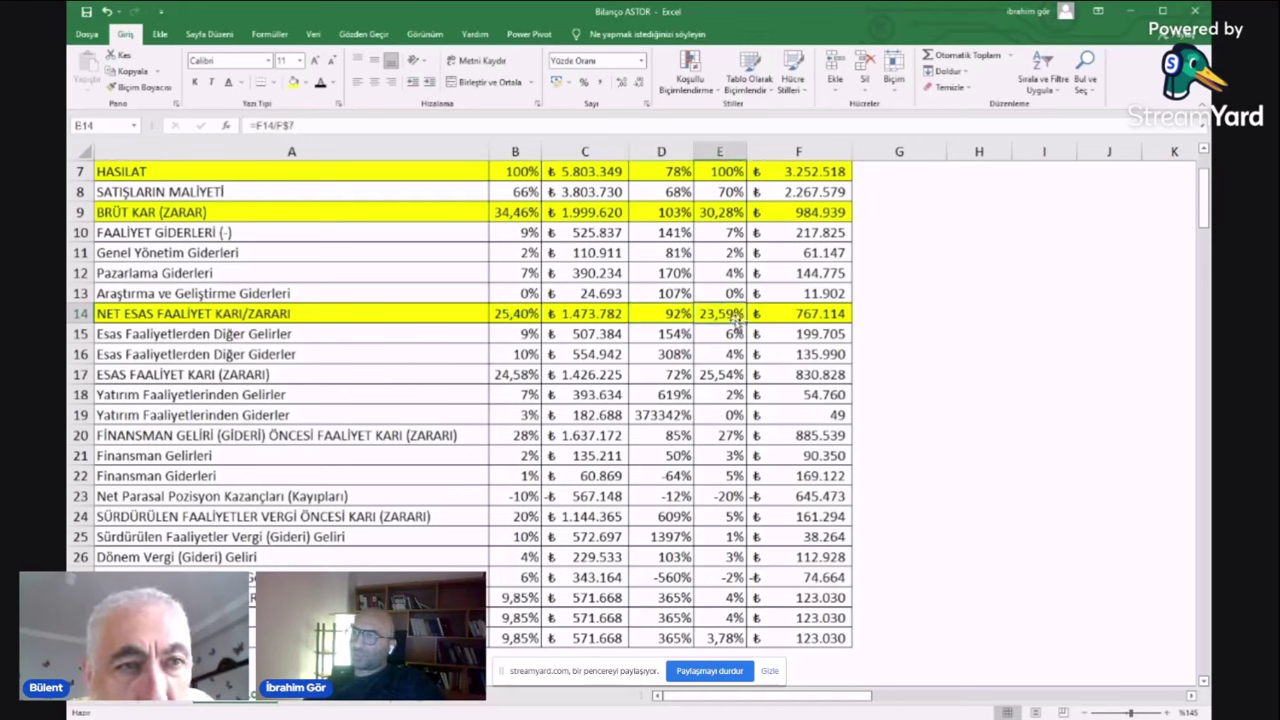
left_click(521, 316)
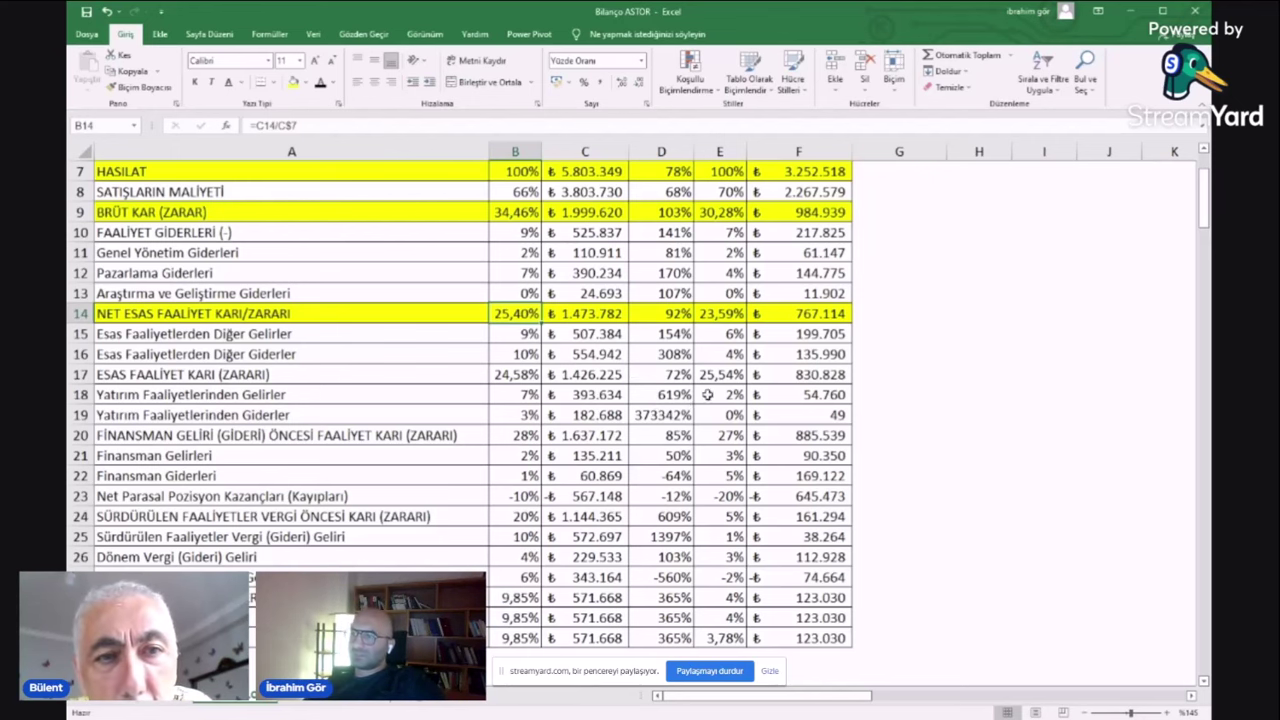
- Fill the ESAS FAALİYET KARI (ZARARI) row, A17:F17, with yellow and check its Artış growth rate in D17
scroll(707, 395, "down", 1)
left_click_drag(160, 313, 830, 313)
right_click(816, 316)
left_click(866, 287)
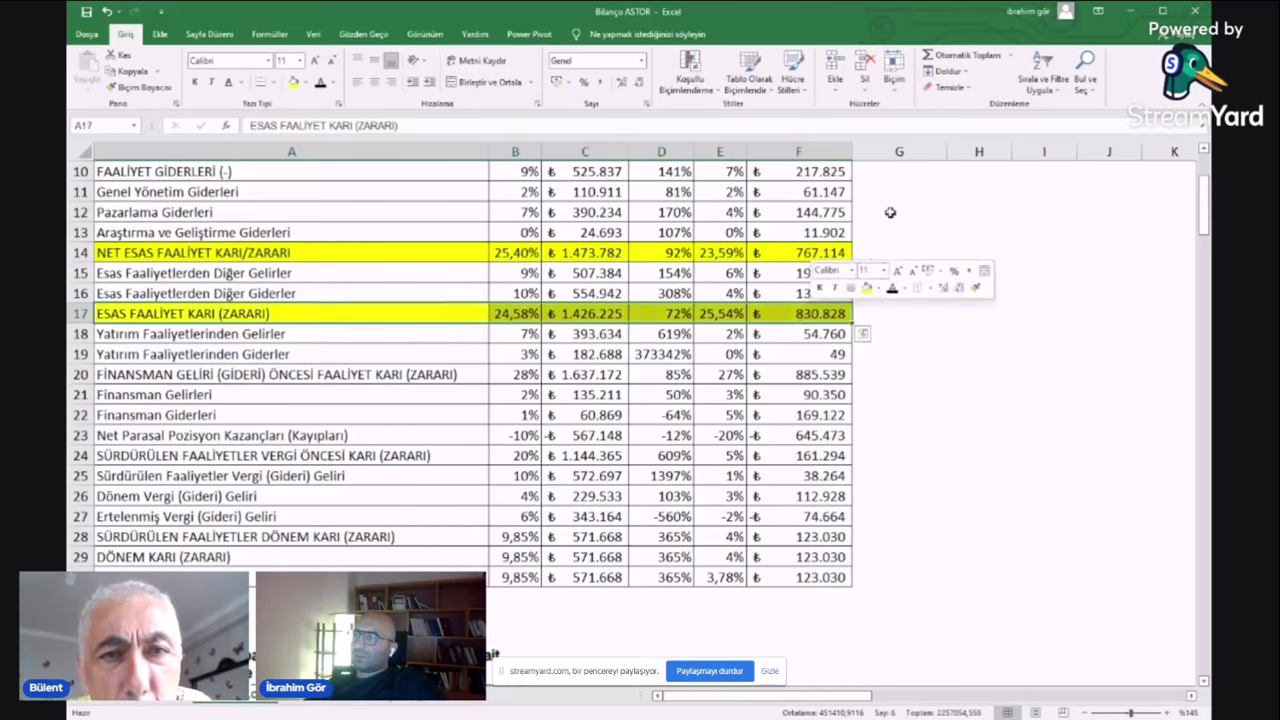
left_click(958, 293)
left_click(683, 313)
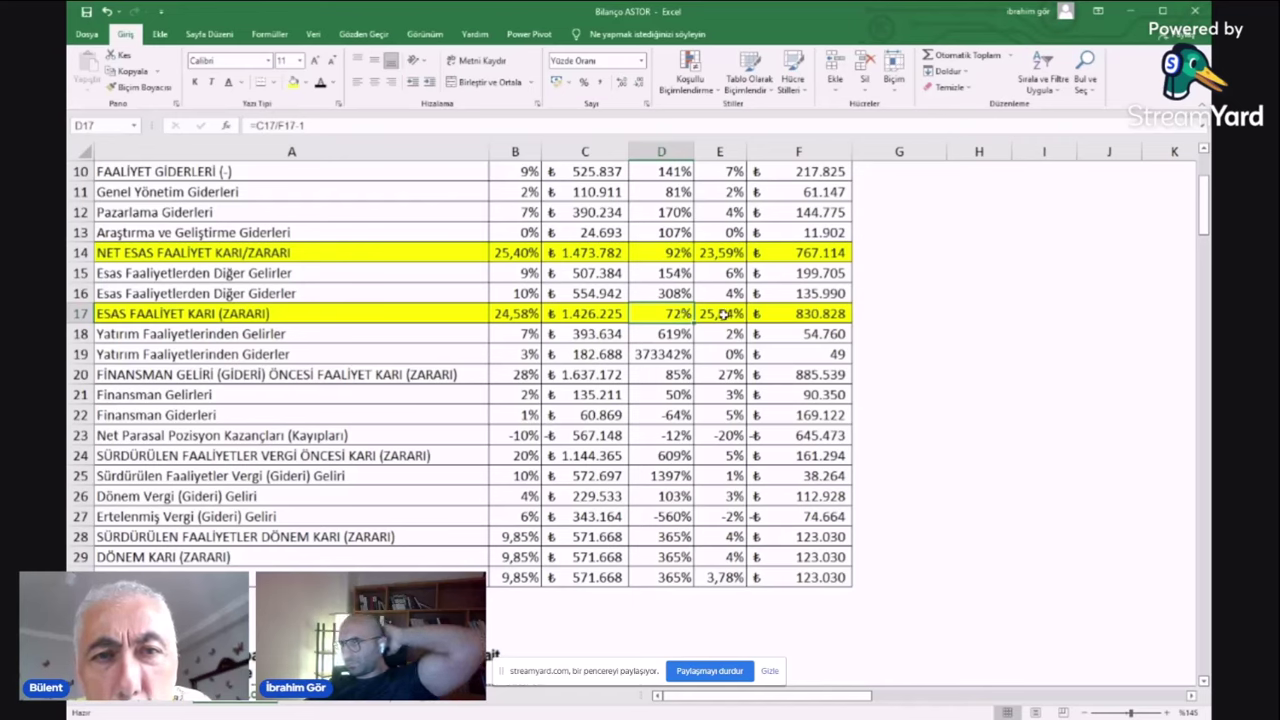
left_click(919, 272)
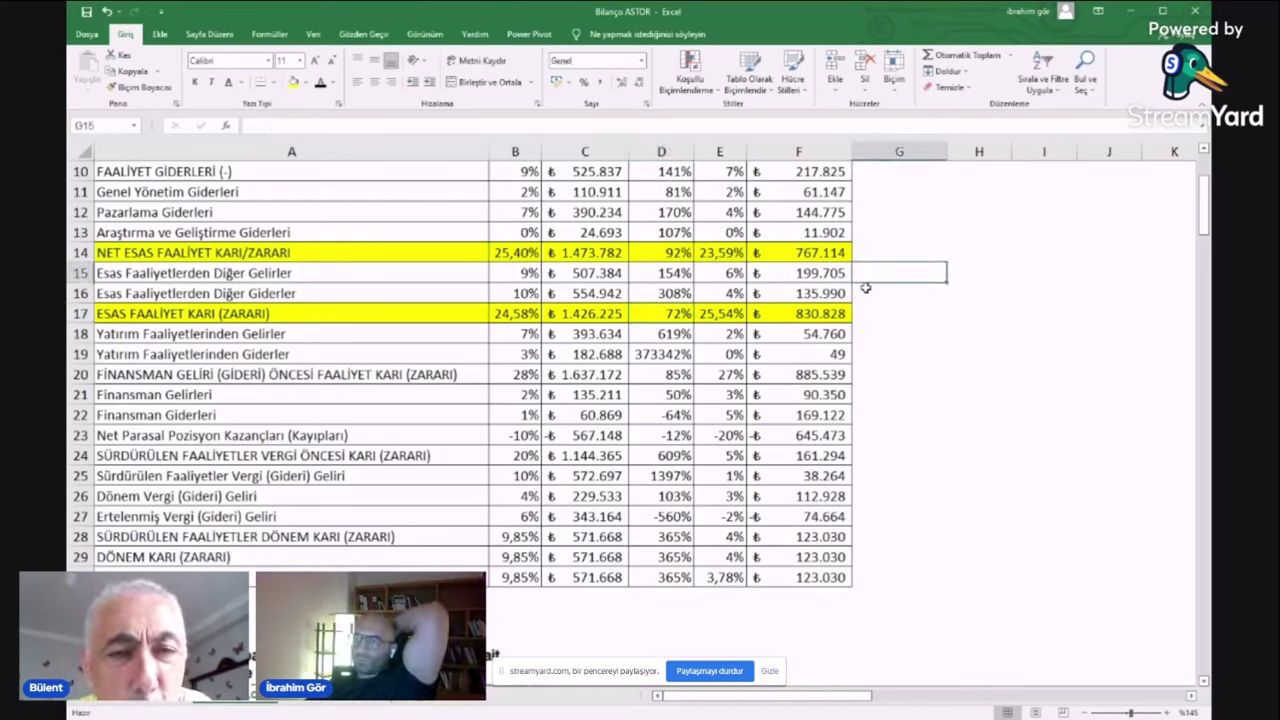
- Examine note 14 below the table for the breakdown of Esas faaliyetlerden diğer gelirler and diğer giderler, including the kur farkı items
scroll(470, 400, "down", 20)
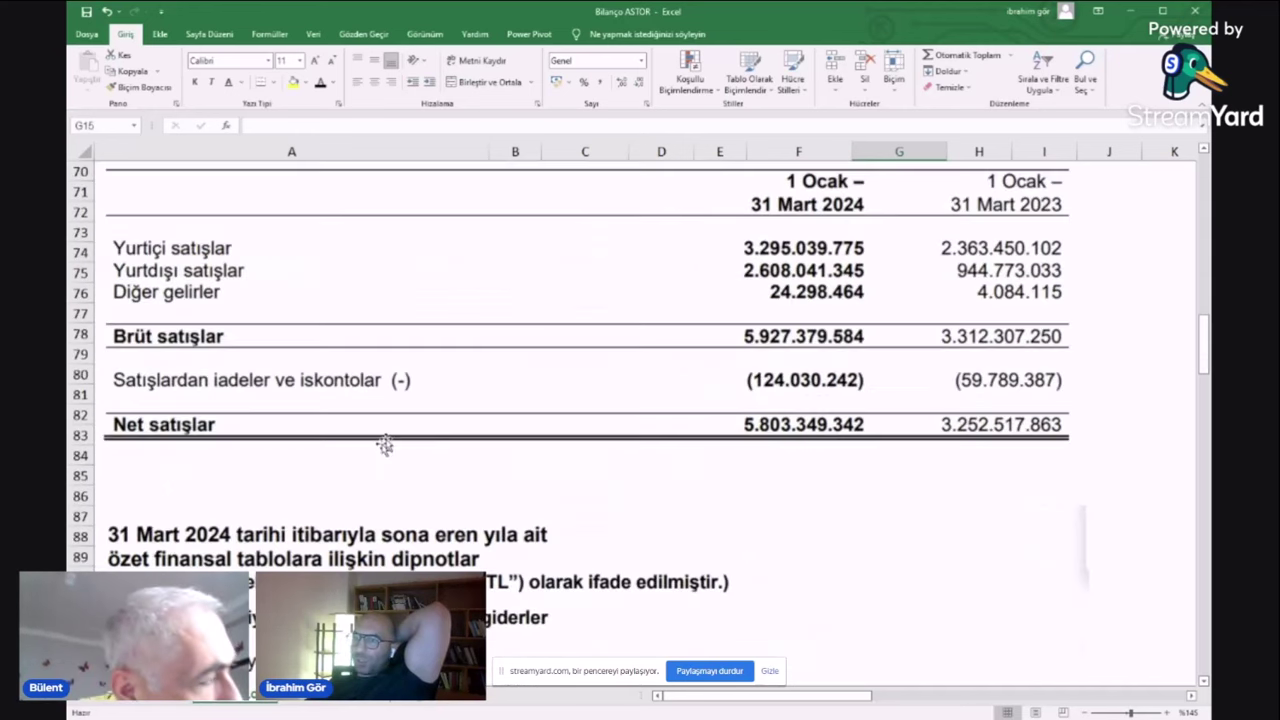
scroll(395, 448, "down", 14)
scroll(425, 470, "up", 5)
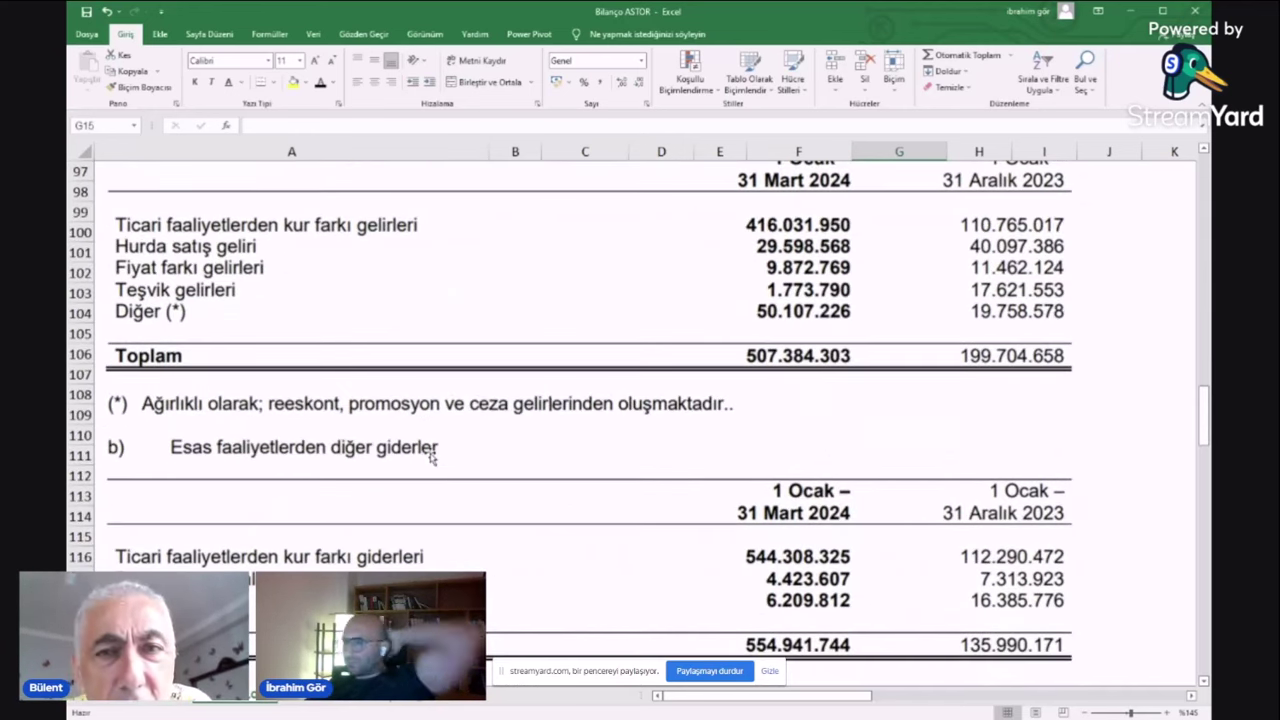
scroll(437, 440, "down", 2)
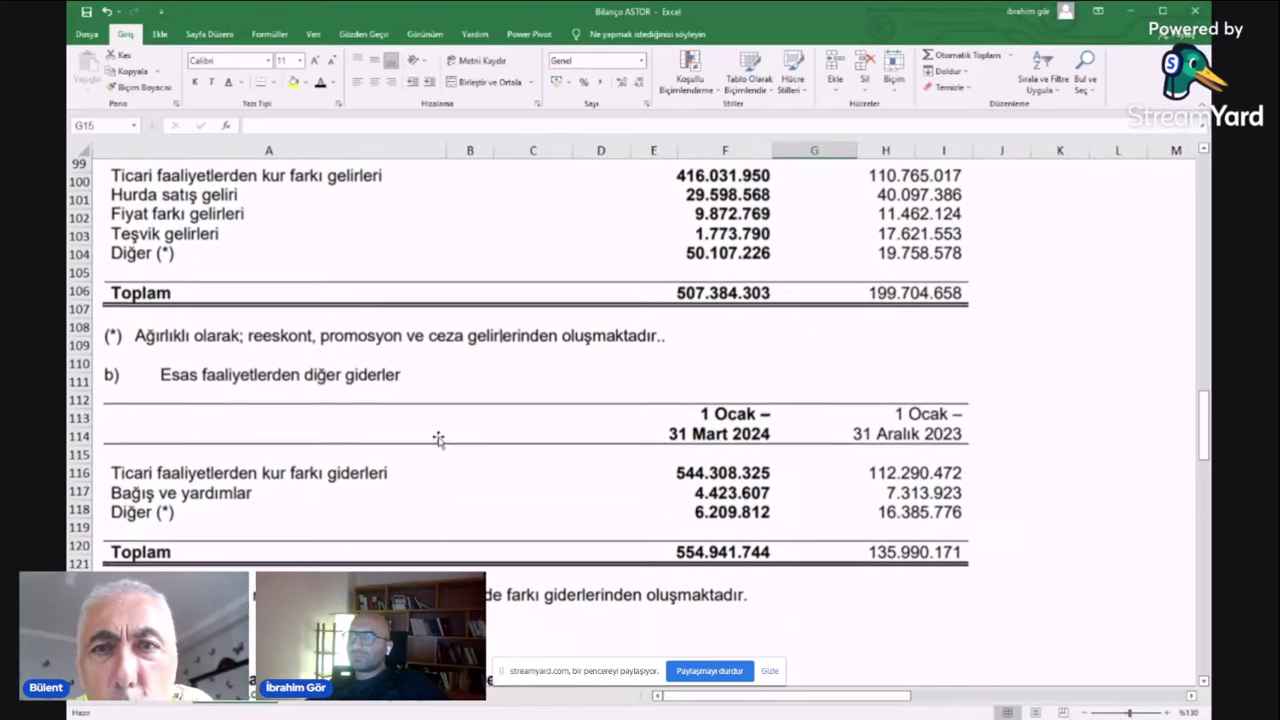
scroll(438, 439, "up", 3)
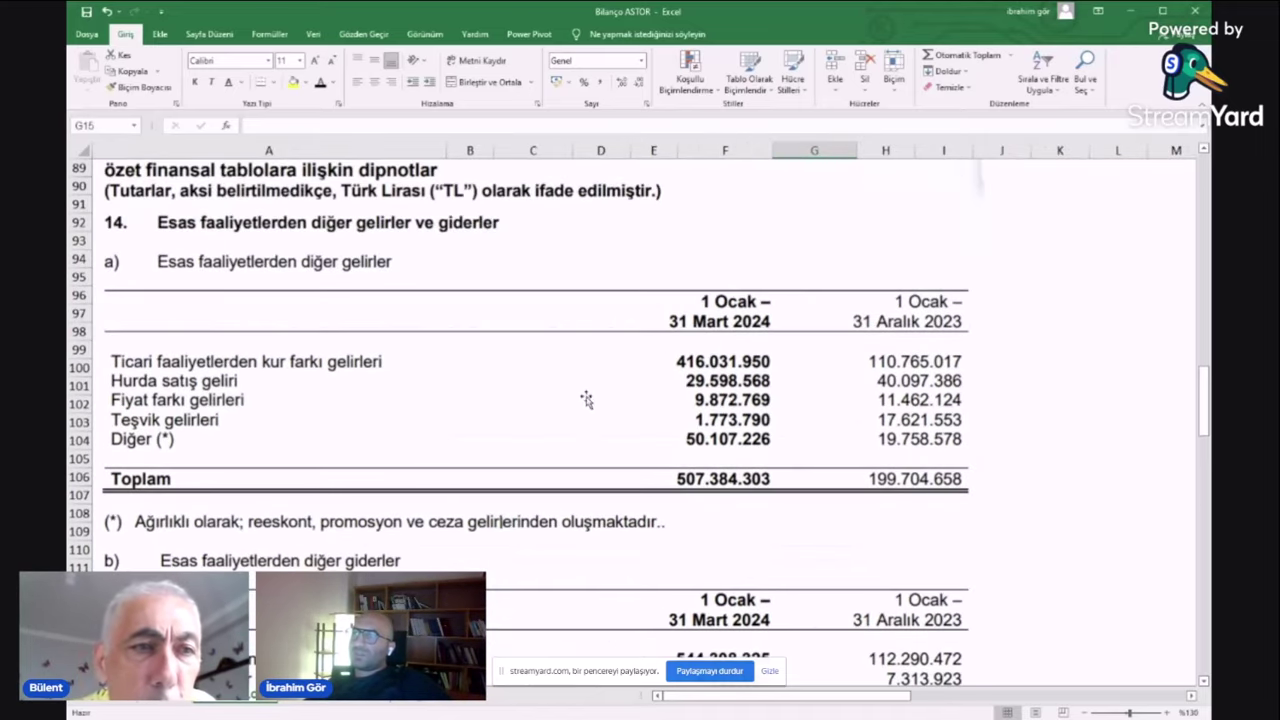
scroll(336, 390, "down", 1)
scroll(300, 372, "down", 1)
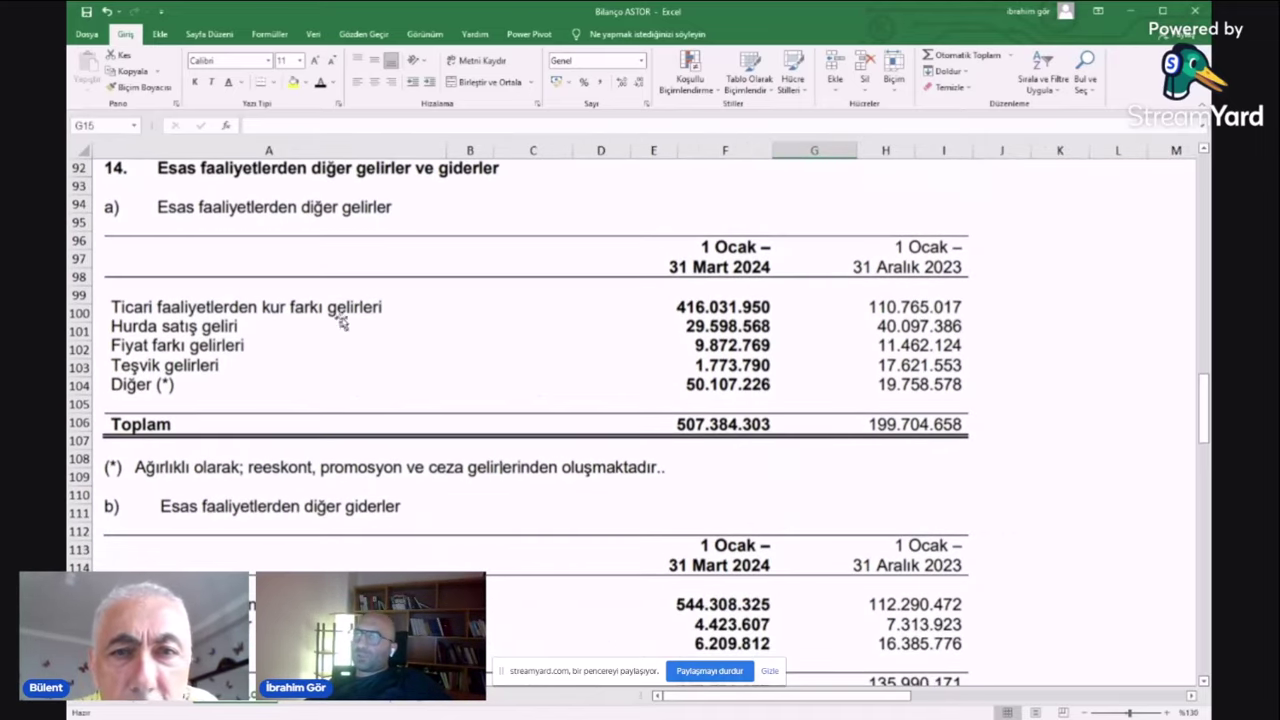
scroll(469, 455, "down", 2)
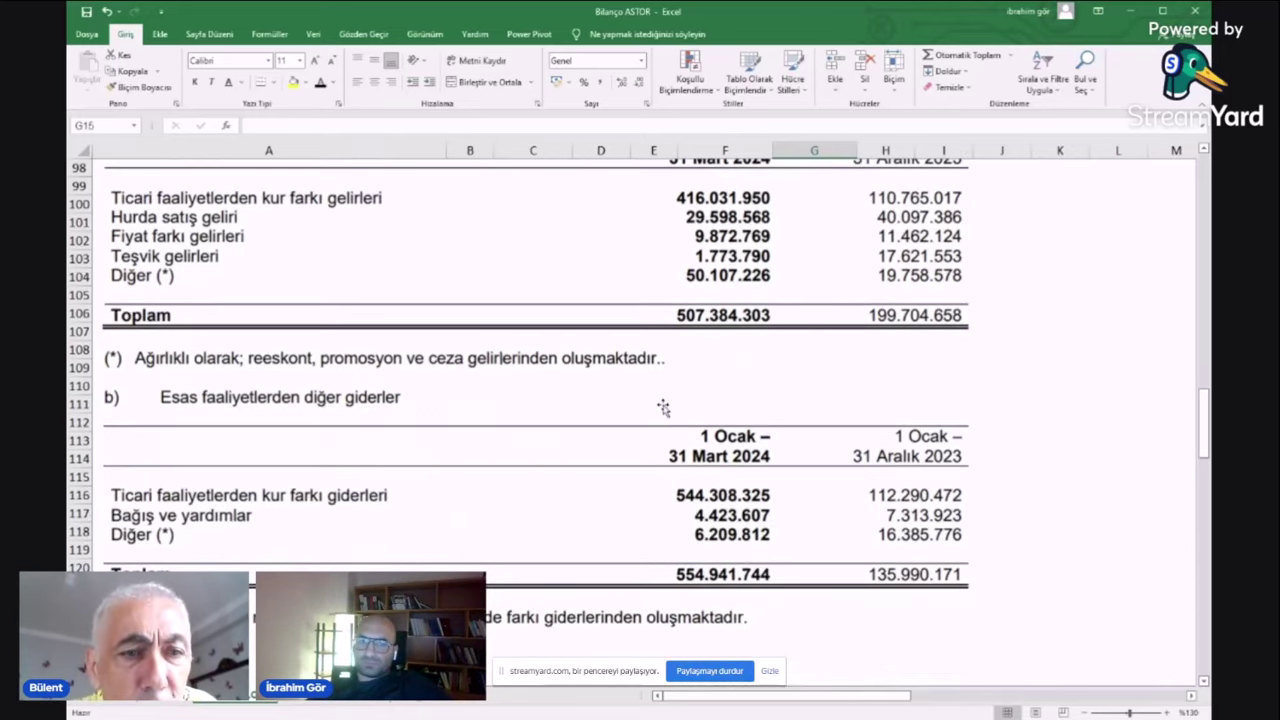
scroll(663, 407, "down", 1)
scroll(660, 409, "up", 2)
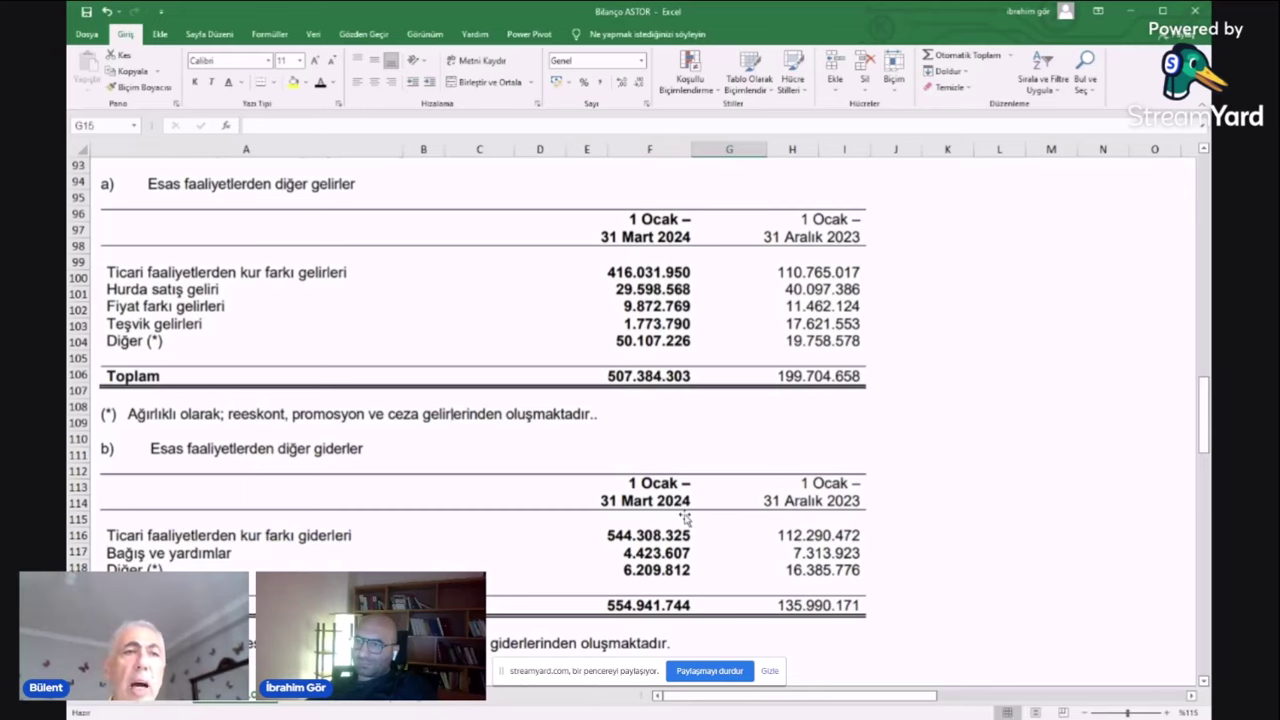
scroll(606, 448, "down", 2)
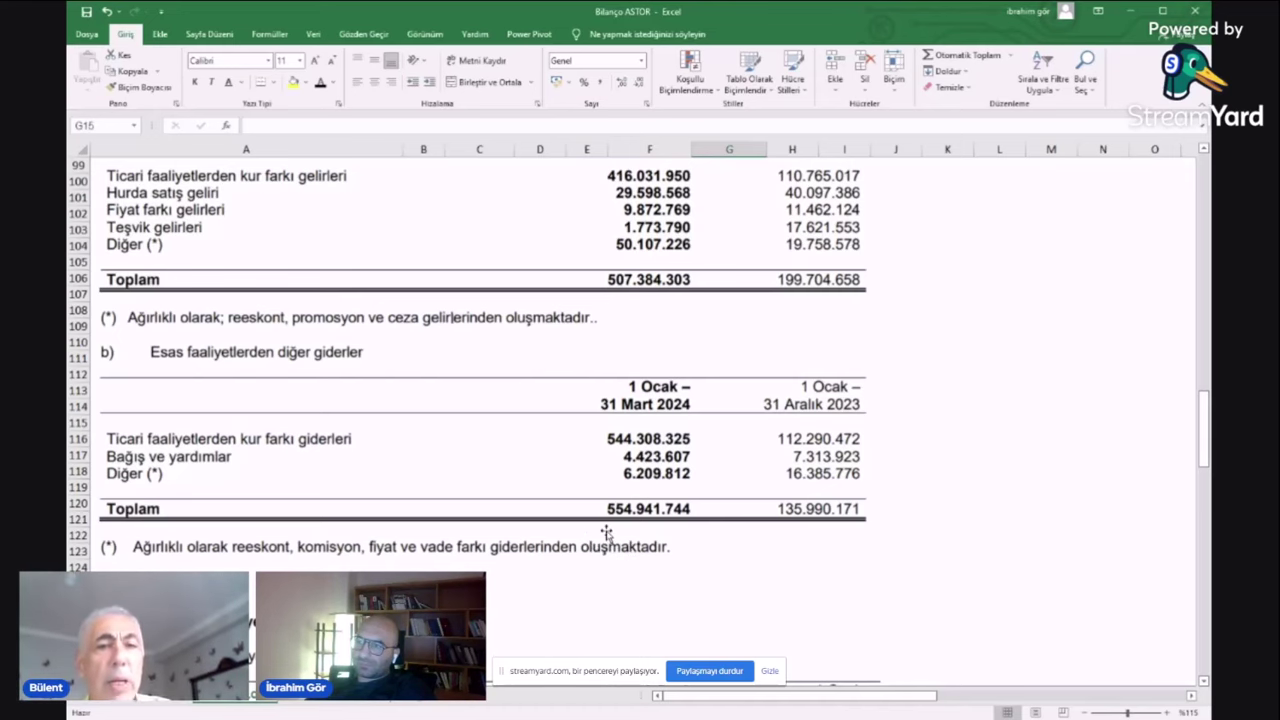
- Fill the FİNANSMAN GELİRİ (GİDERİ) ÖNCESİ FAALİYET KARI (ZARARI) row, A20:F20, of the Gelir Tablosu table with yellow
scroll(576, 532, "up", 20)
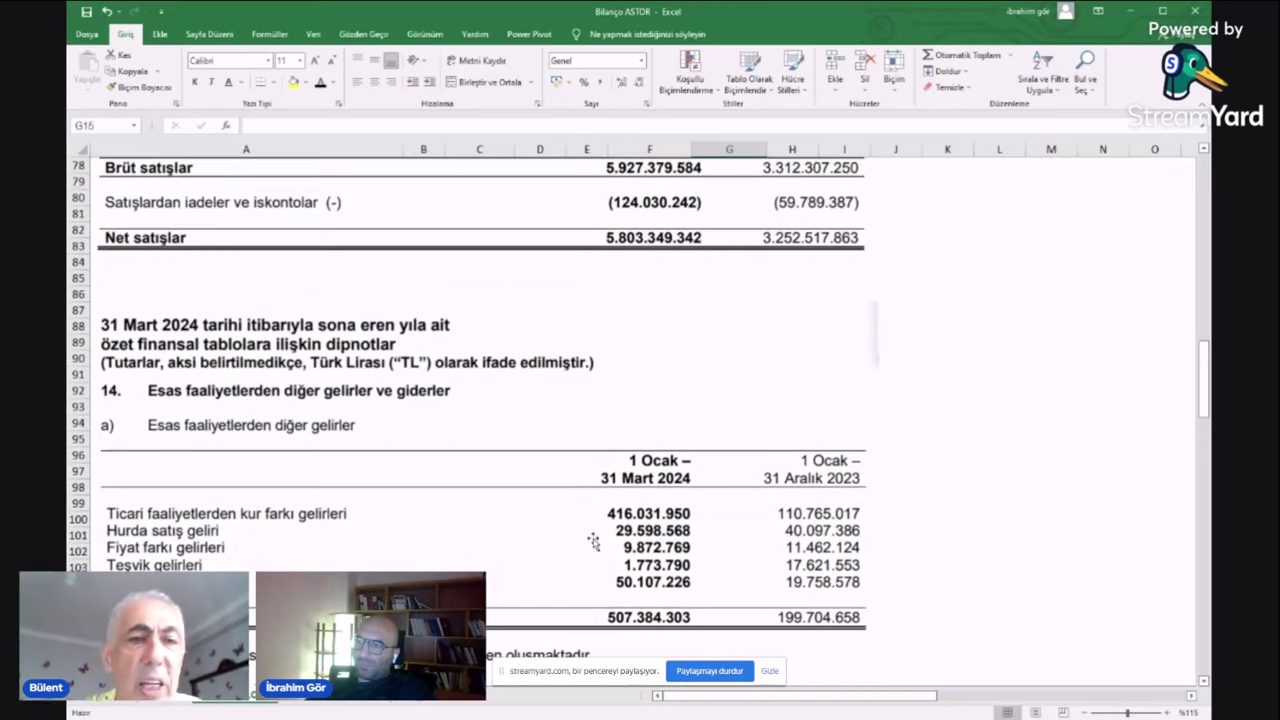
scroll(617, 547, "up", 6)
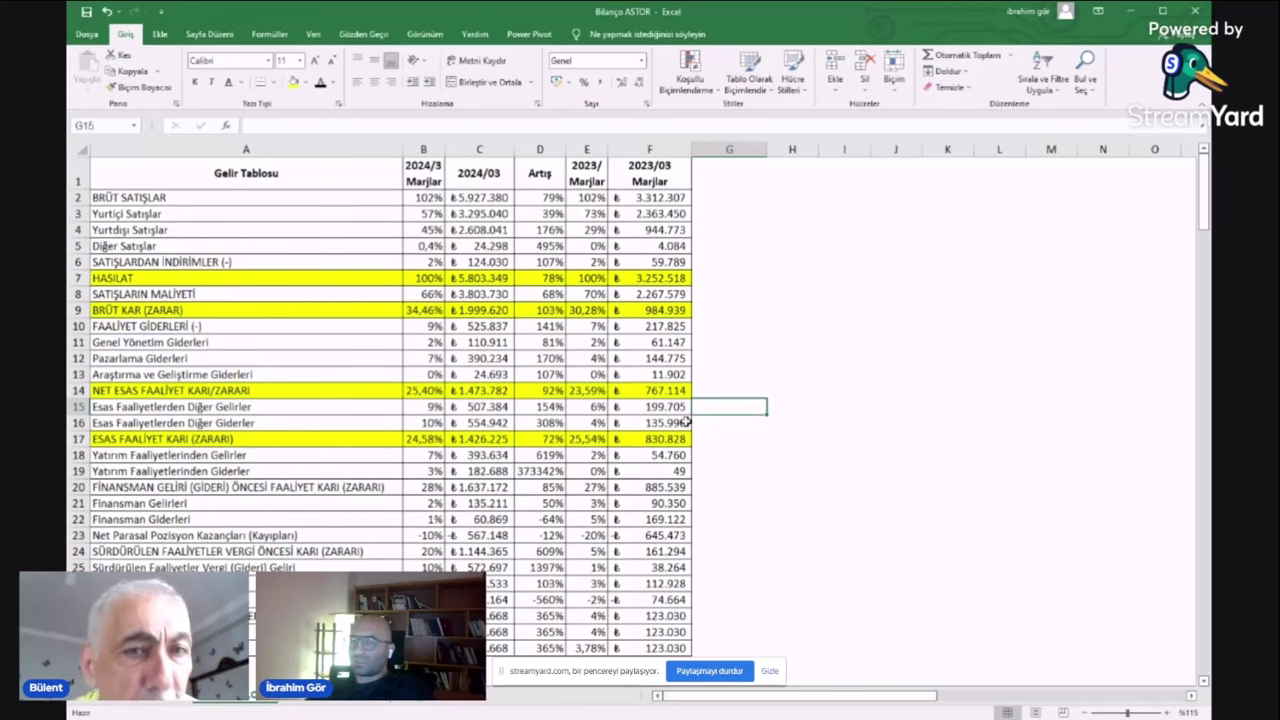
scroll(383, 500, "up", 1)
scroll(383, 500, "up", 1)
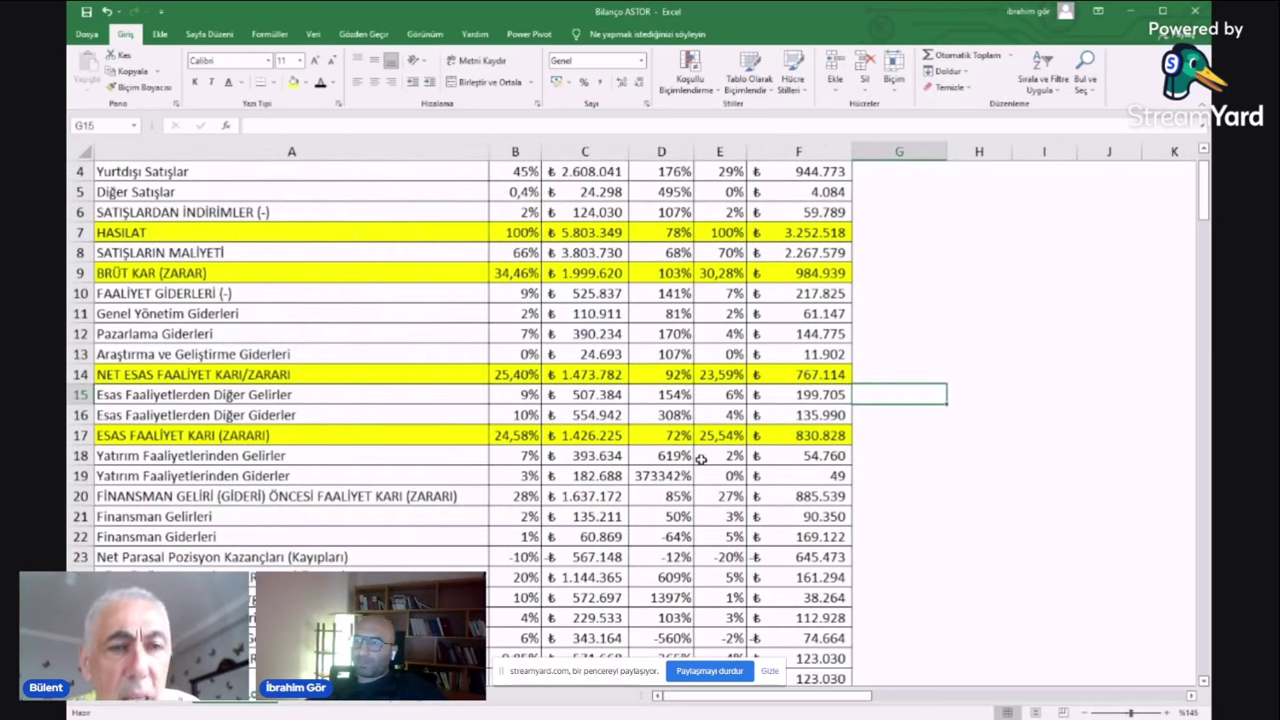
scroll(319, 492, "down", 1)
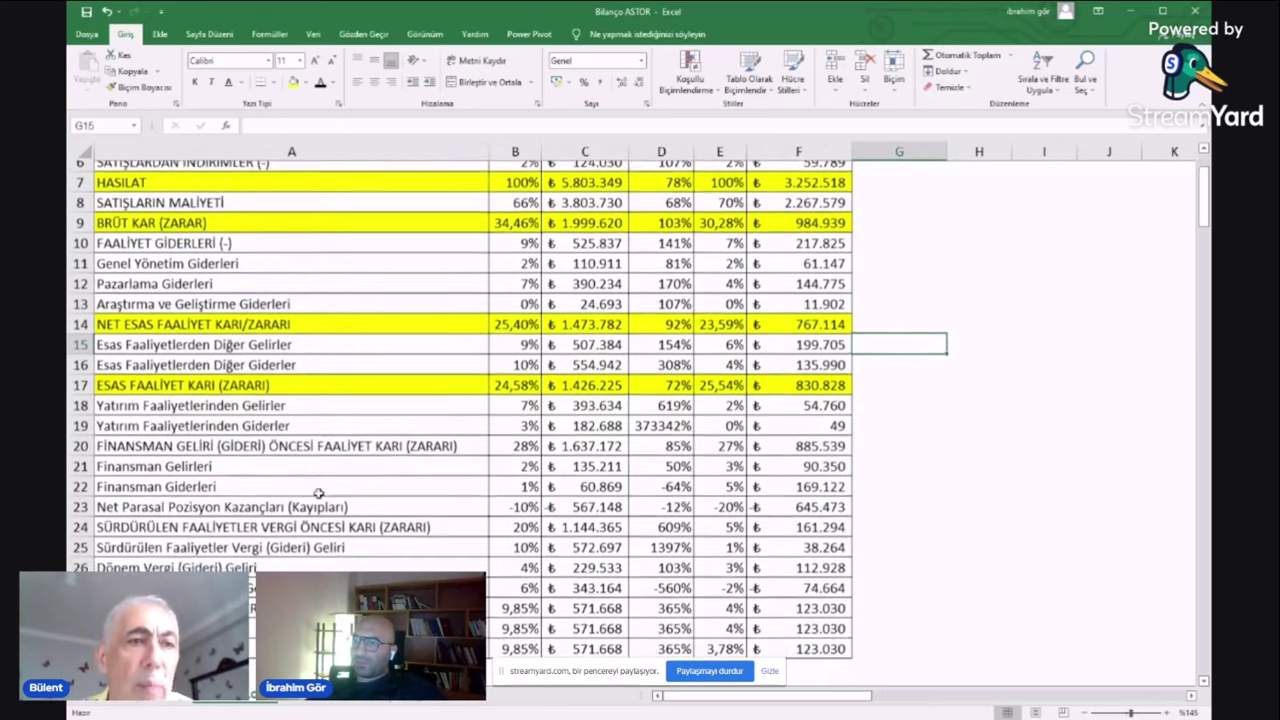
left_click_drag(320, 437, 800, 437)
right_click(803, 440)
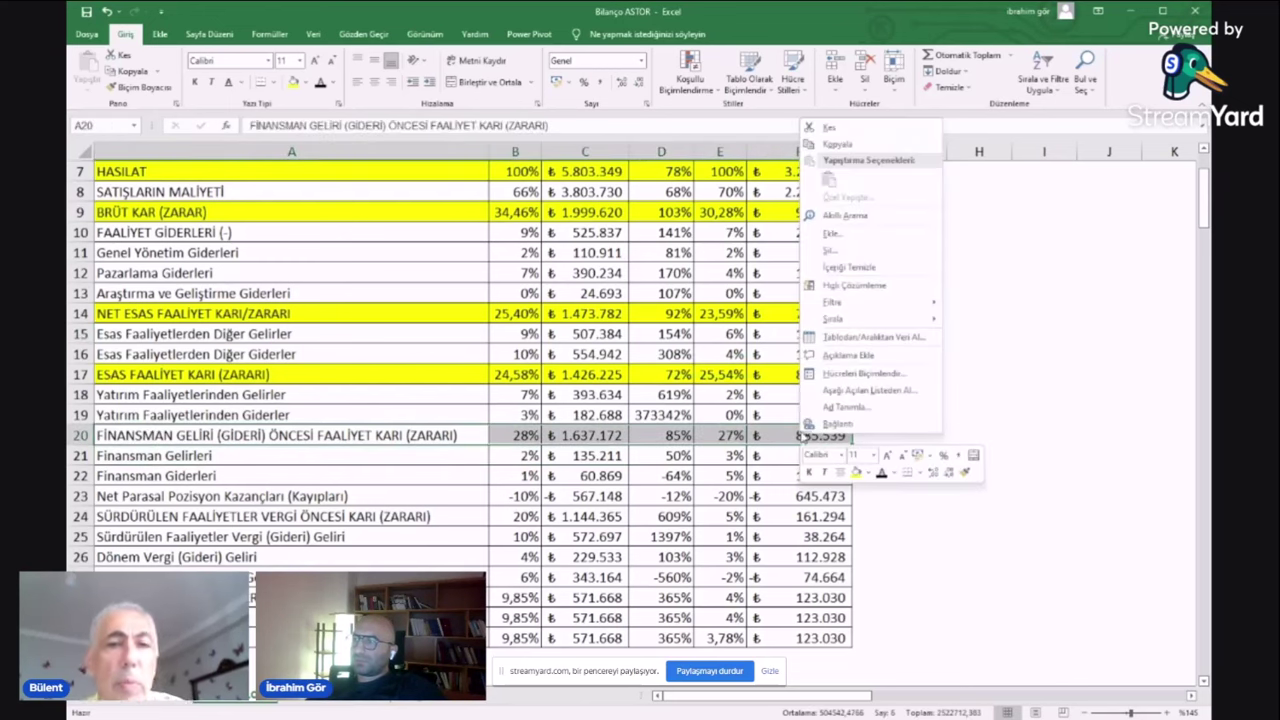
left_click(856, 474)
left_click(972, 370)
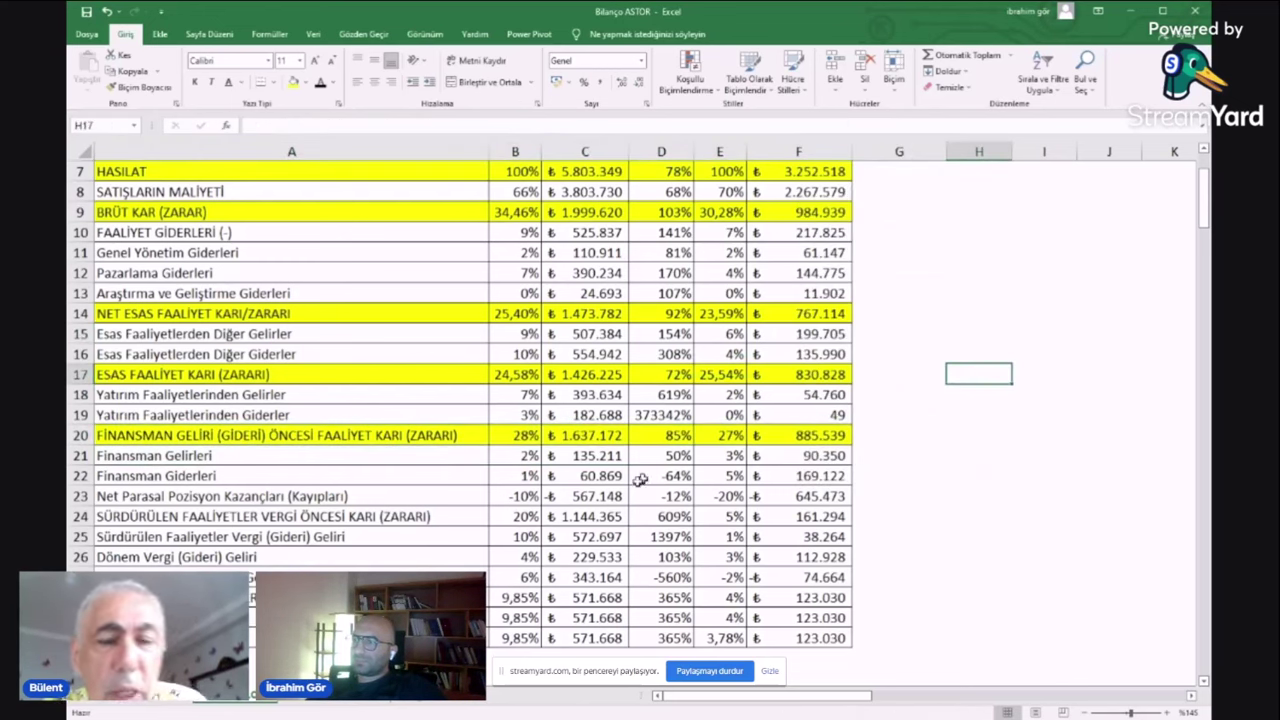
- Check the 2024/03 Yatırım Faaliyetlerinden Gelirler amount in C18 against the income and expense breakdowns in note 15
left_click(590, 396)
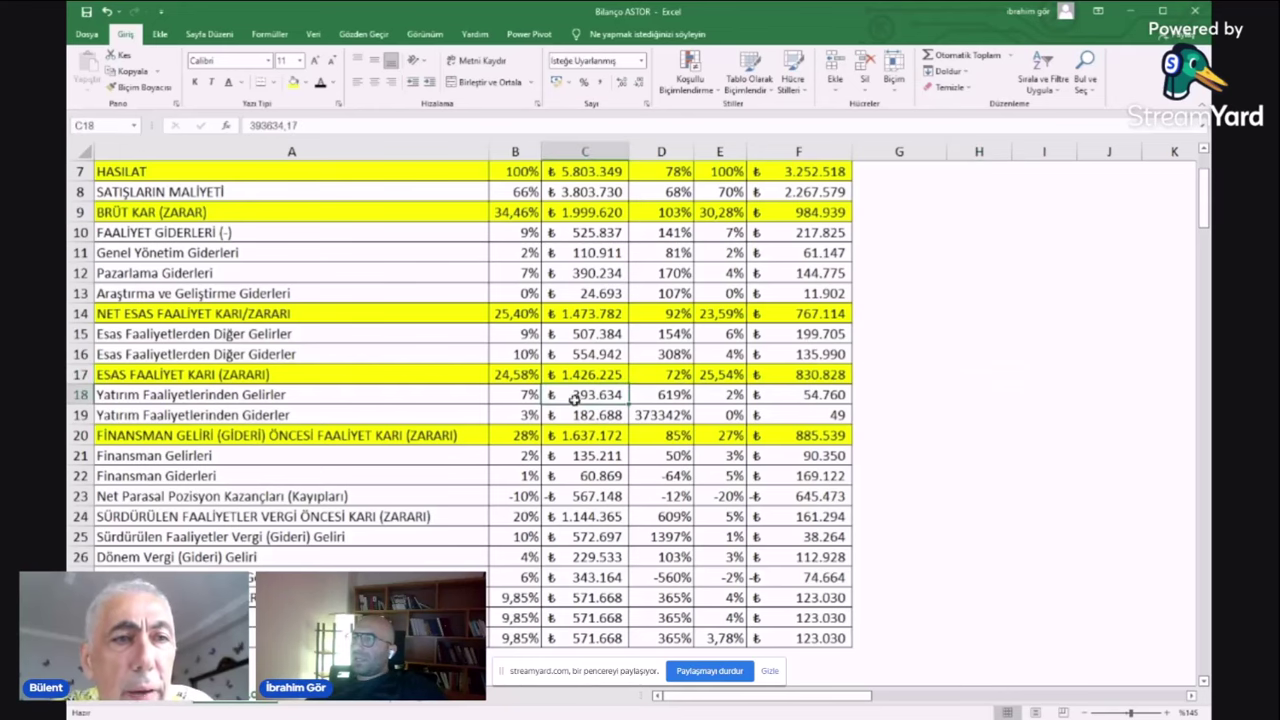
scroll(580, 434, "down", 20)
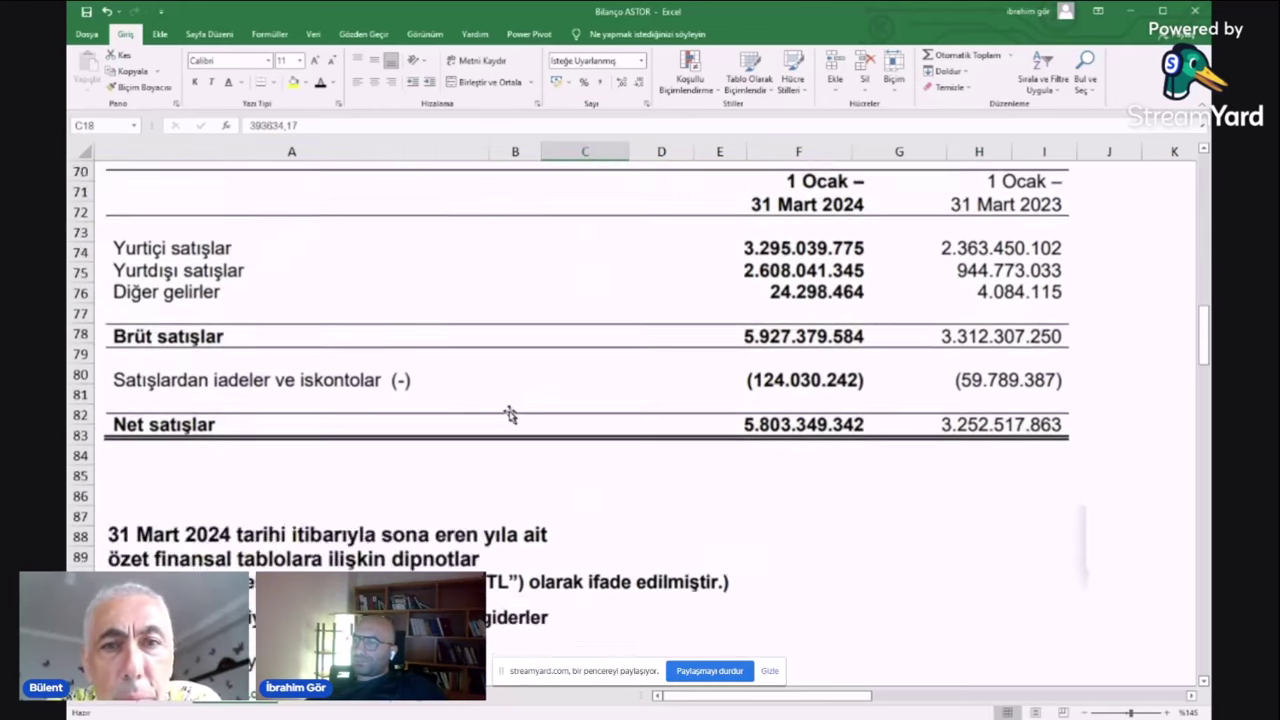
scroll(420, 410, "down", 11)
scroll(422, 406, "up", 8)
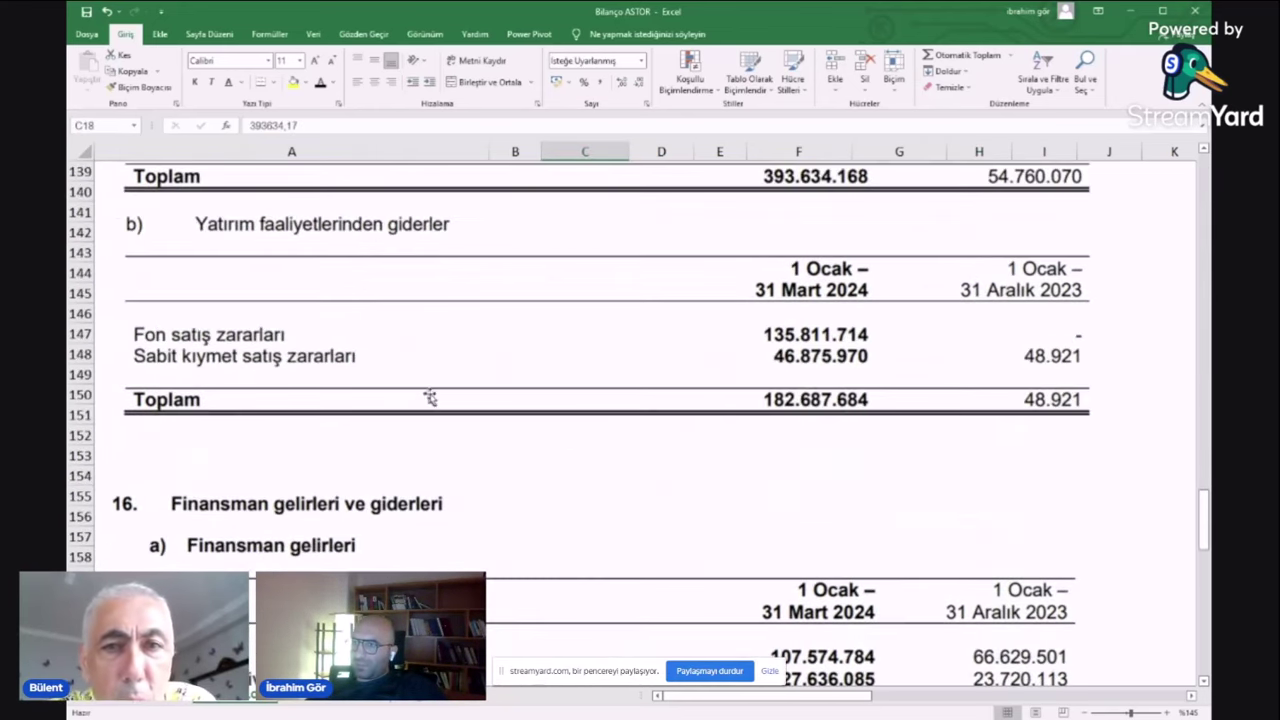
scroll(440, 440, "up", 3)
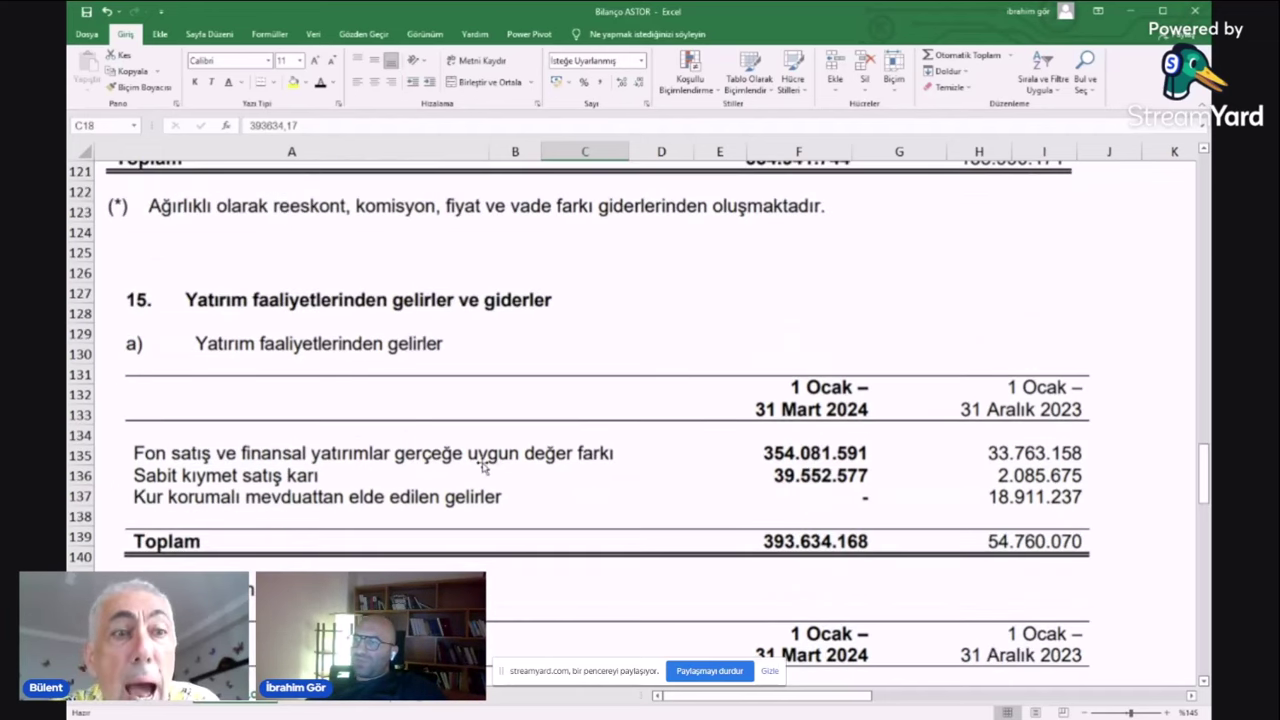
scroll(472, 478, "down", 1)
scroll(472, 478, "down", 1)
scroll(545, 465, "down", 1)
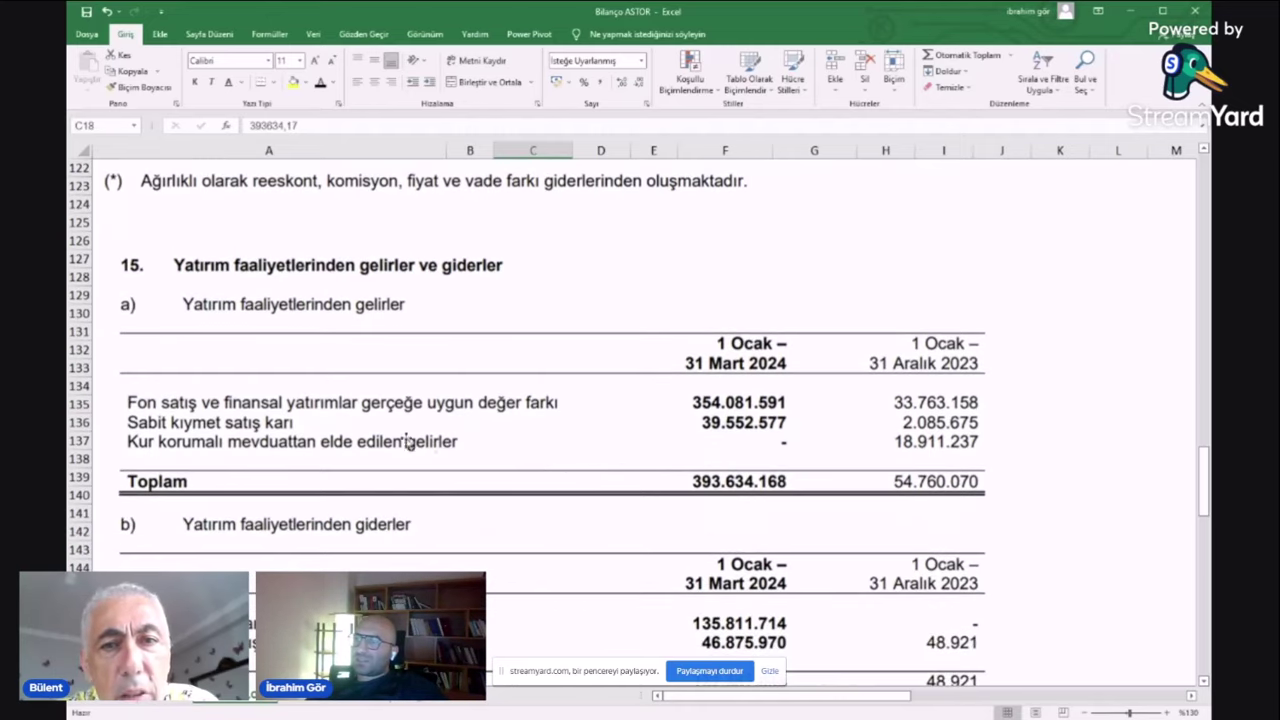
scroll(560, 455, "down", 2)
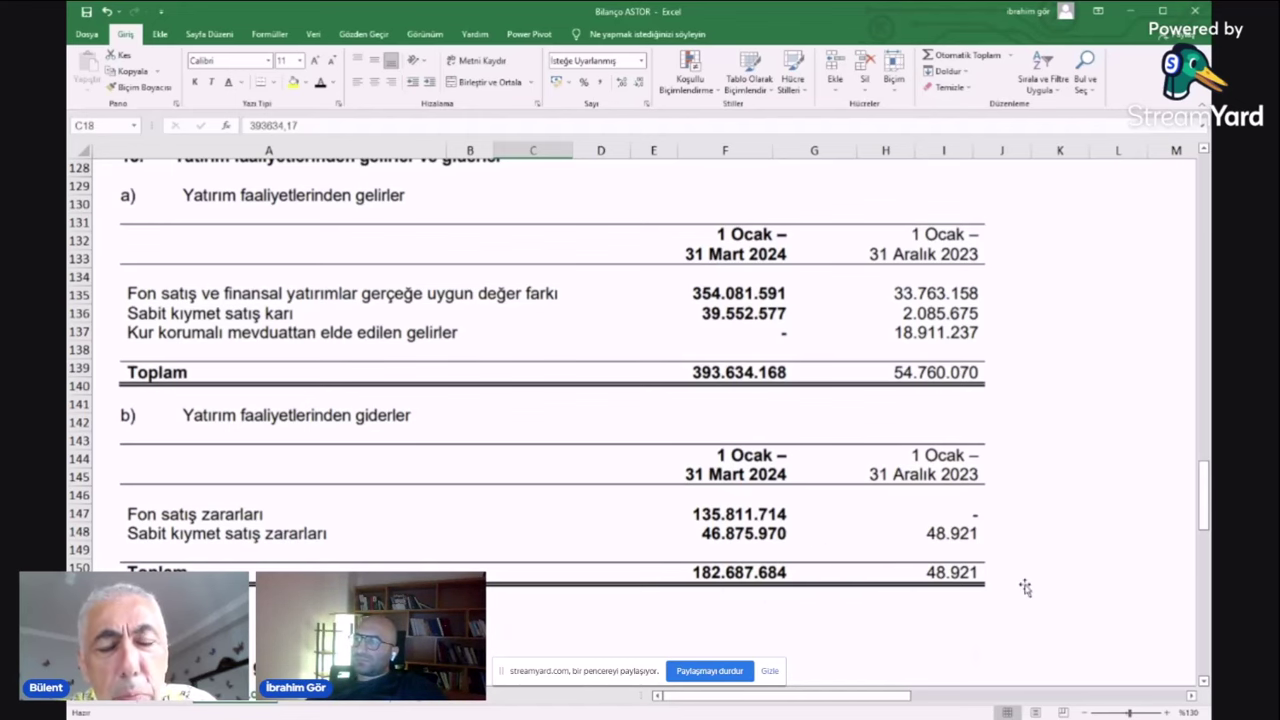
- Check the 2024/03 amount in C20 and the 2023/03 margin in E20 of the FİNANSMAN GELİRİ (GİDERİ) ÖNCESİ FAALİYET KARI (ZARARI) row
scroll(1025, 587, "up", 20)
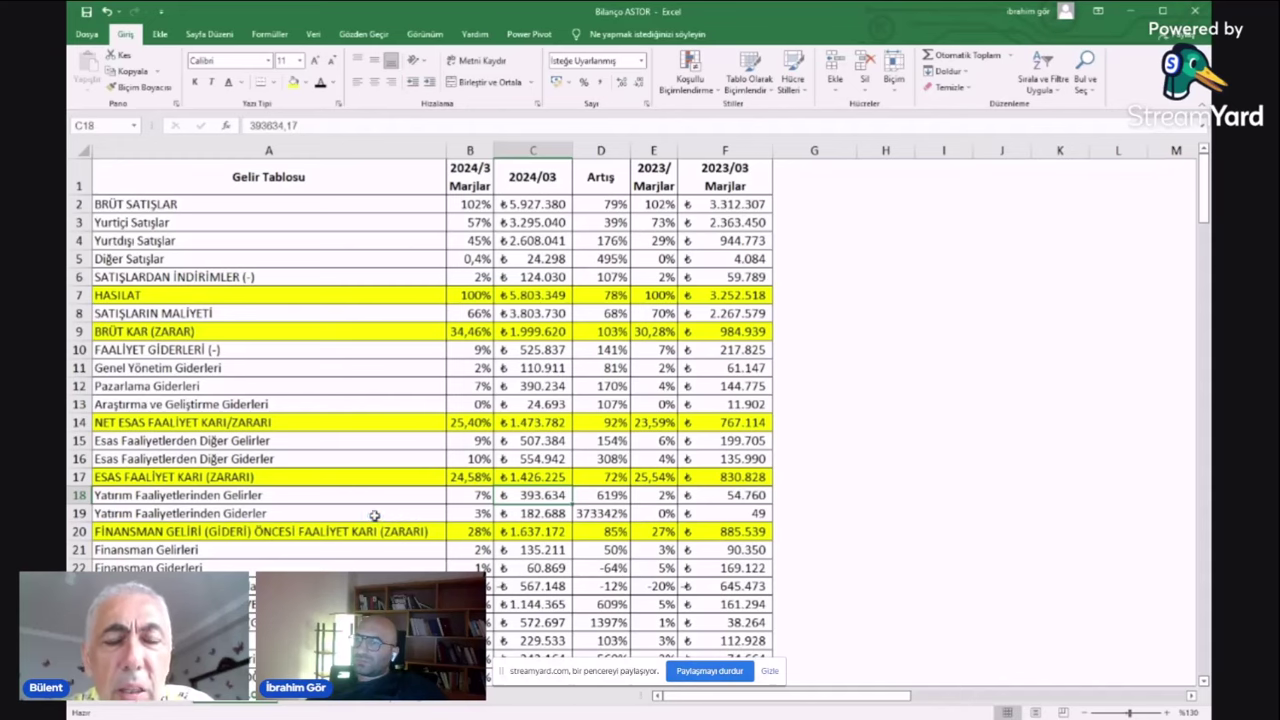
scroll(374, 515, "down", 2, "ctrl")
scroll(737, 466, "down", 3)
scroll(340, 460, "up", 3, "ctrl")
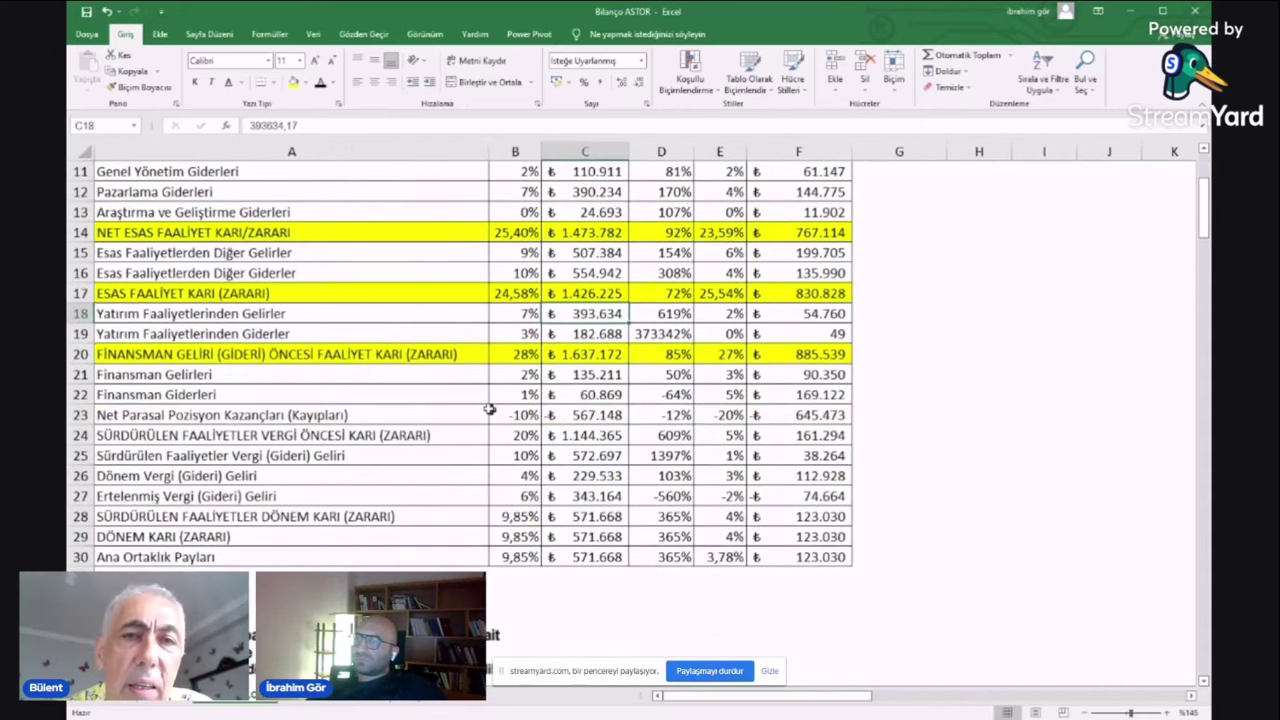
left_click(612, 354)
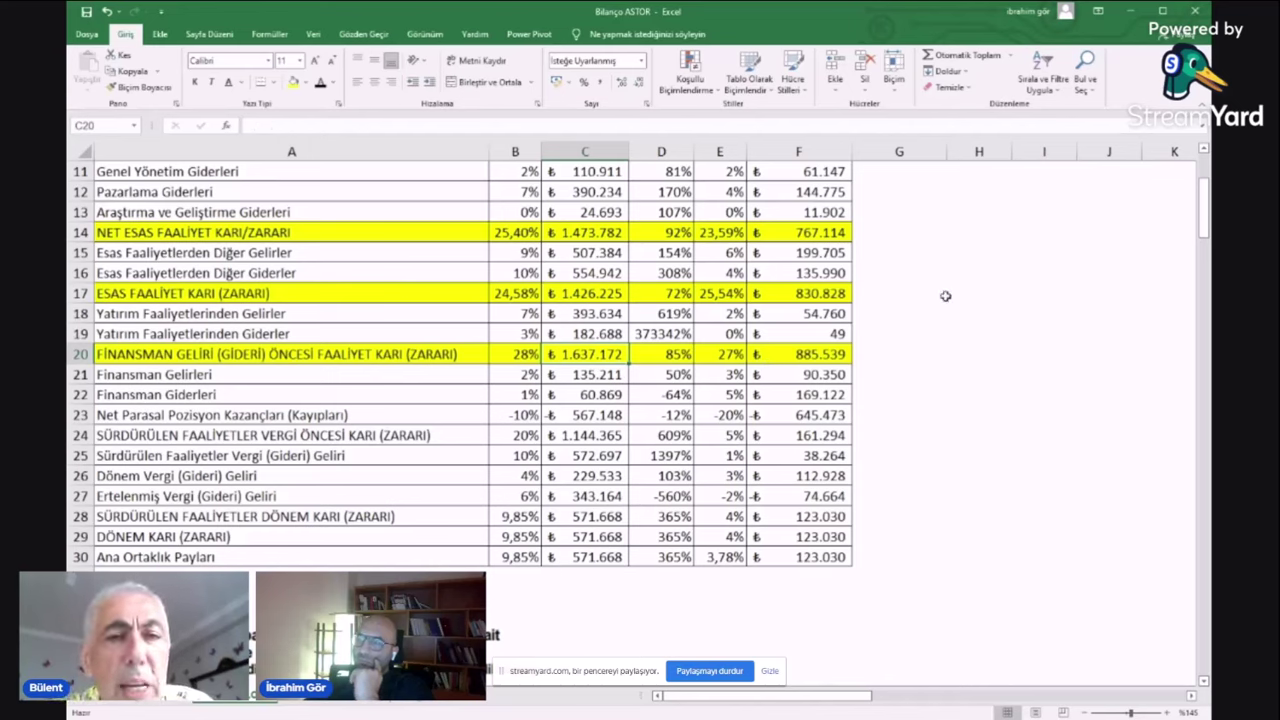
left_click(900, 212)
left_click(722, 354)
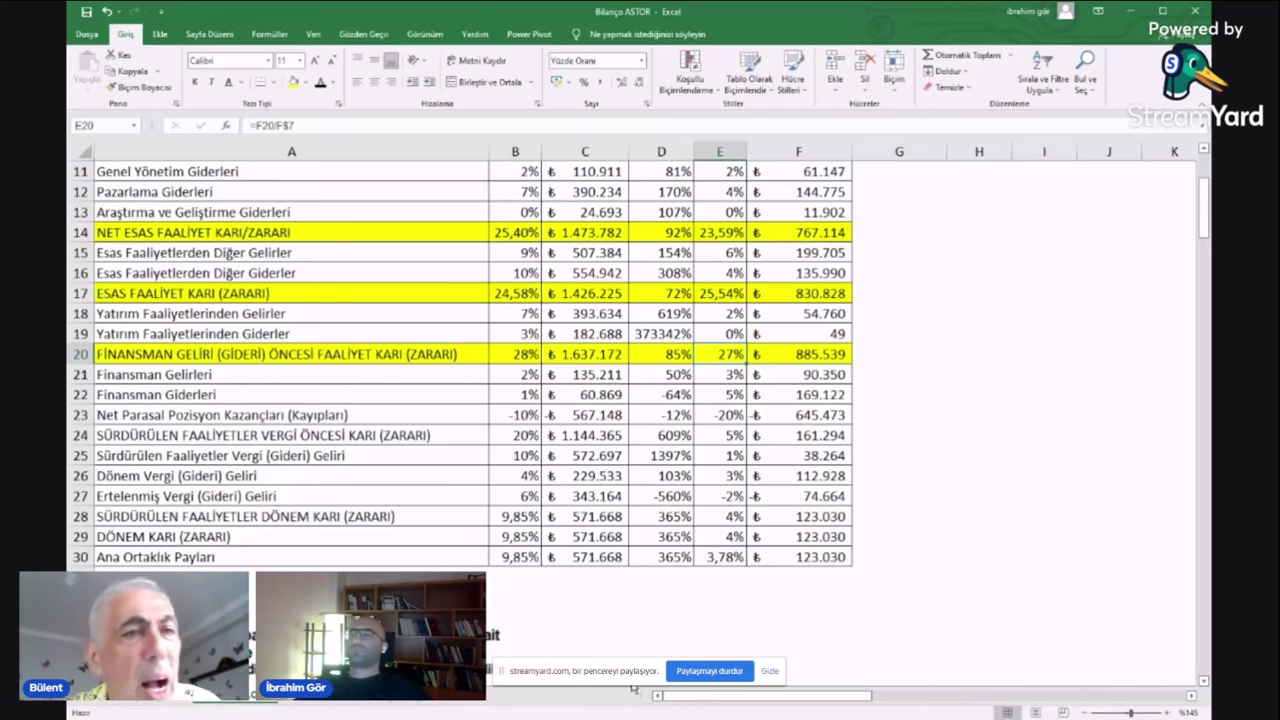
- Find note 16, Finansman gelirleri ve giderleri, below the table and examine its financing income and expense breakdowns
scroll(585, 460, "down", 20)
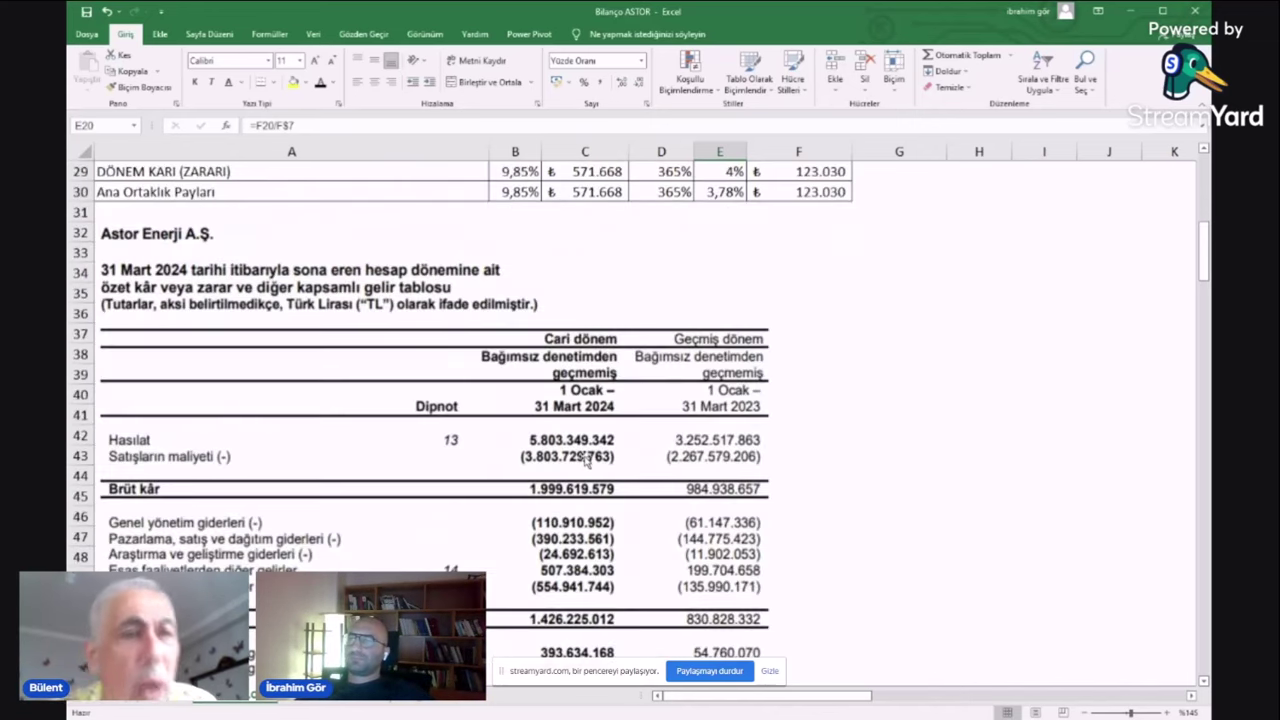
scroll(590, 472, "down", 7)
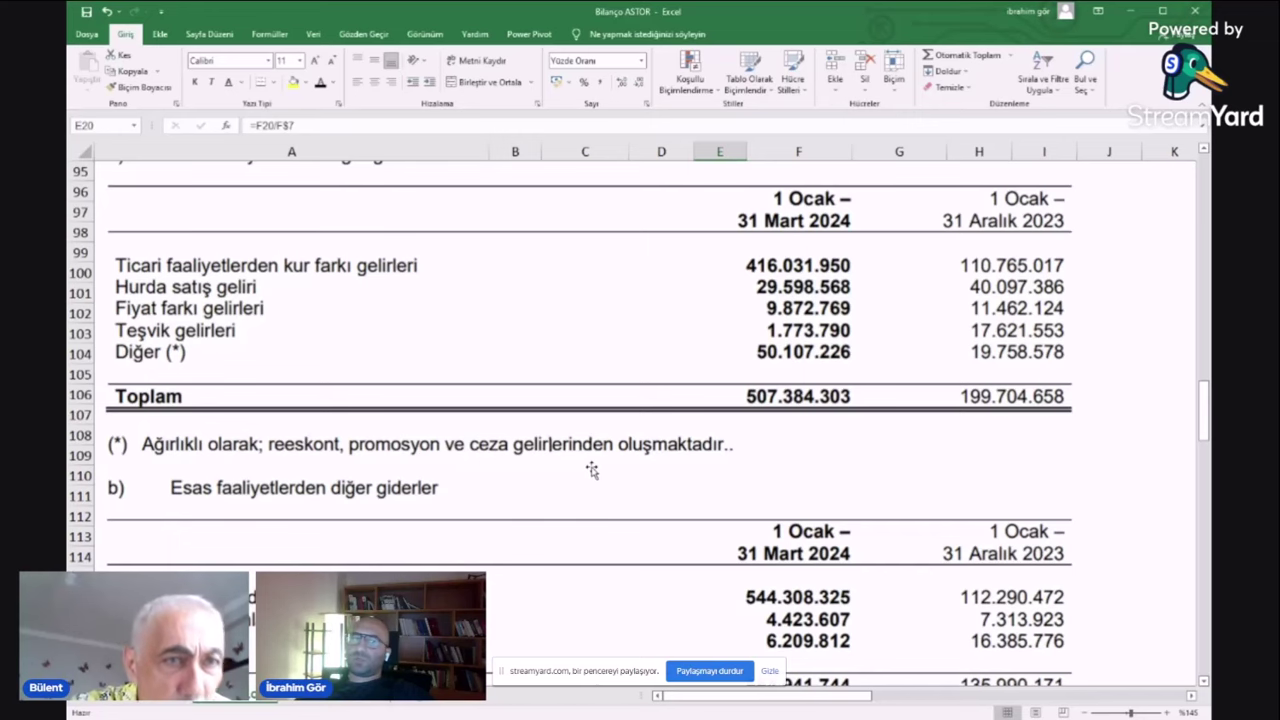
scroll(591, 470, "down", 13)
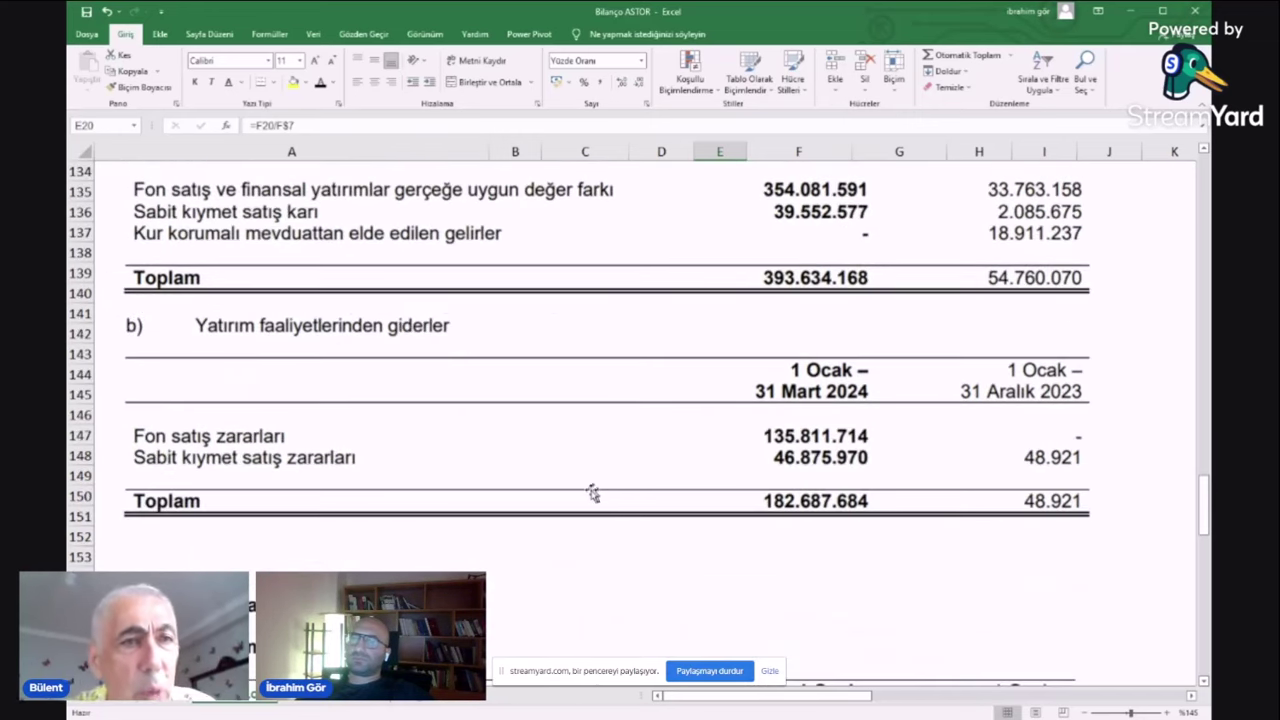
scroll(590, 492, "down", 4)
scroll(578, 485, "down", 6)
scroll(578, 485, "up", 3)
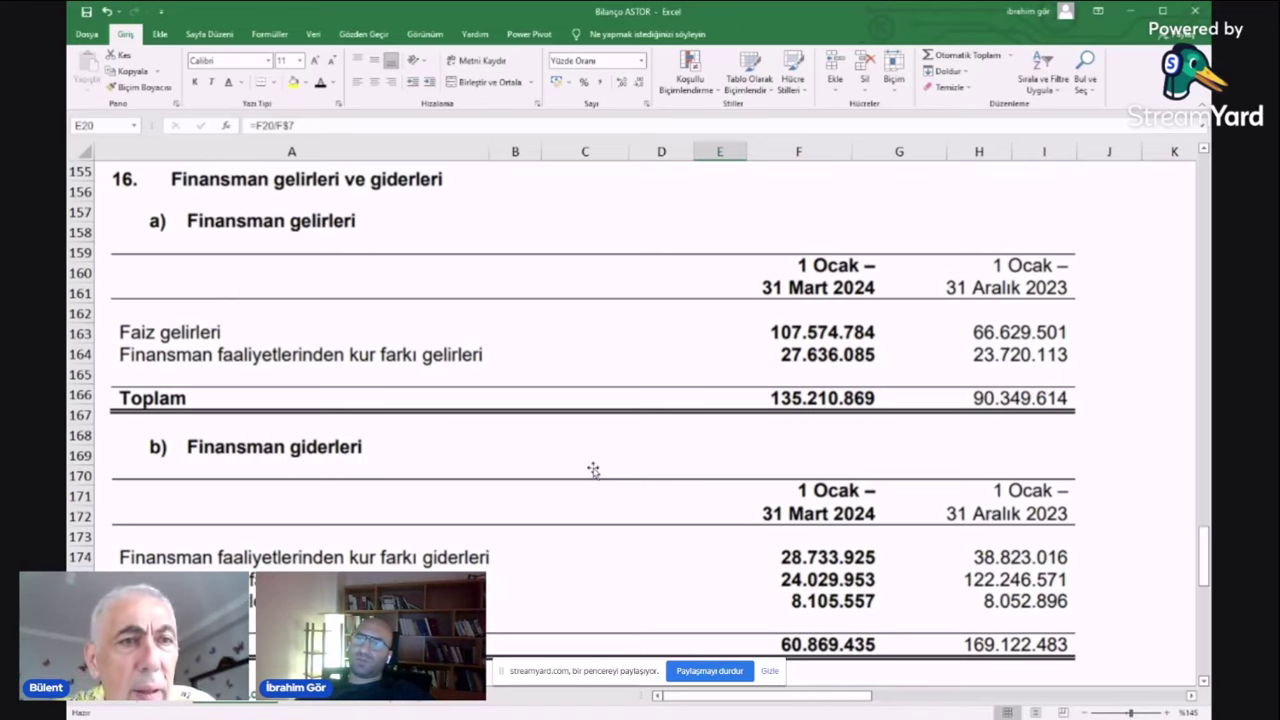
- Review note 15 again, comparing the fund sale and fixed asset sale items in the Yatırım faaliyetlerinden gelirler and giderler breakdowns
scroll(593, 470, "up", 10)
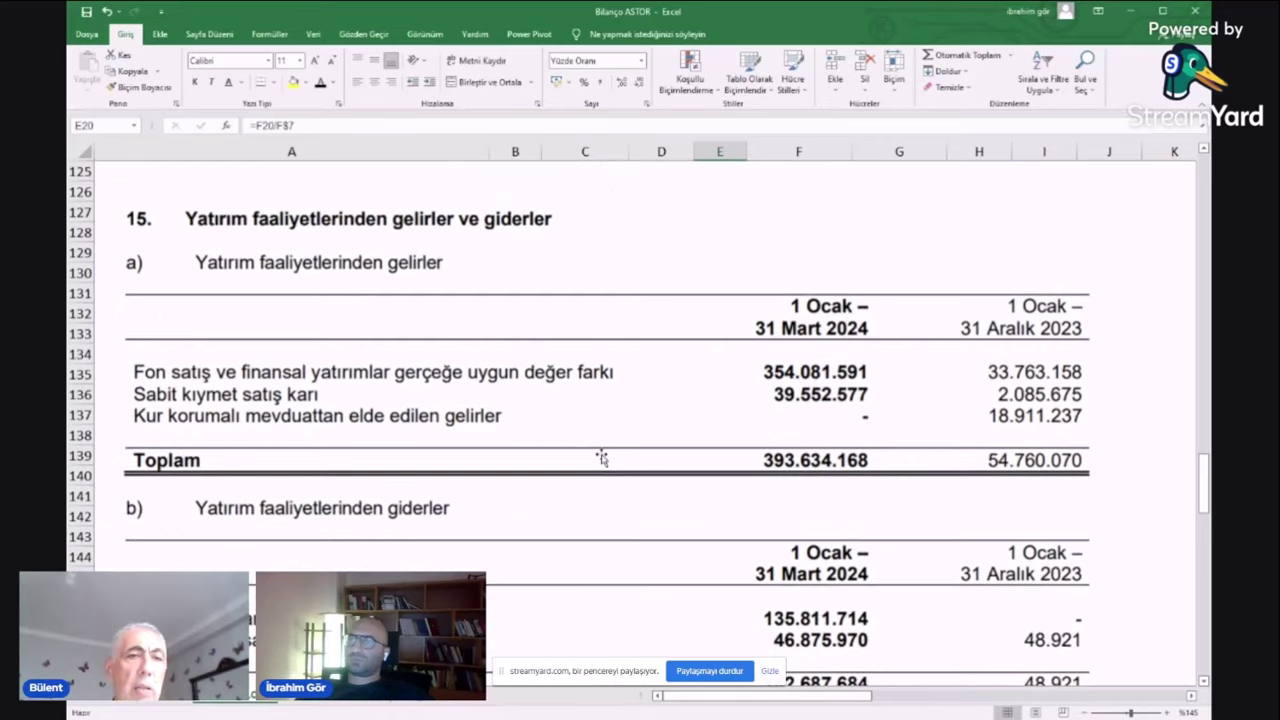
scroll(616, 456, "down", 1)
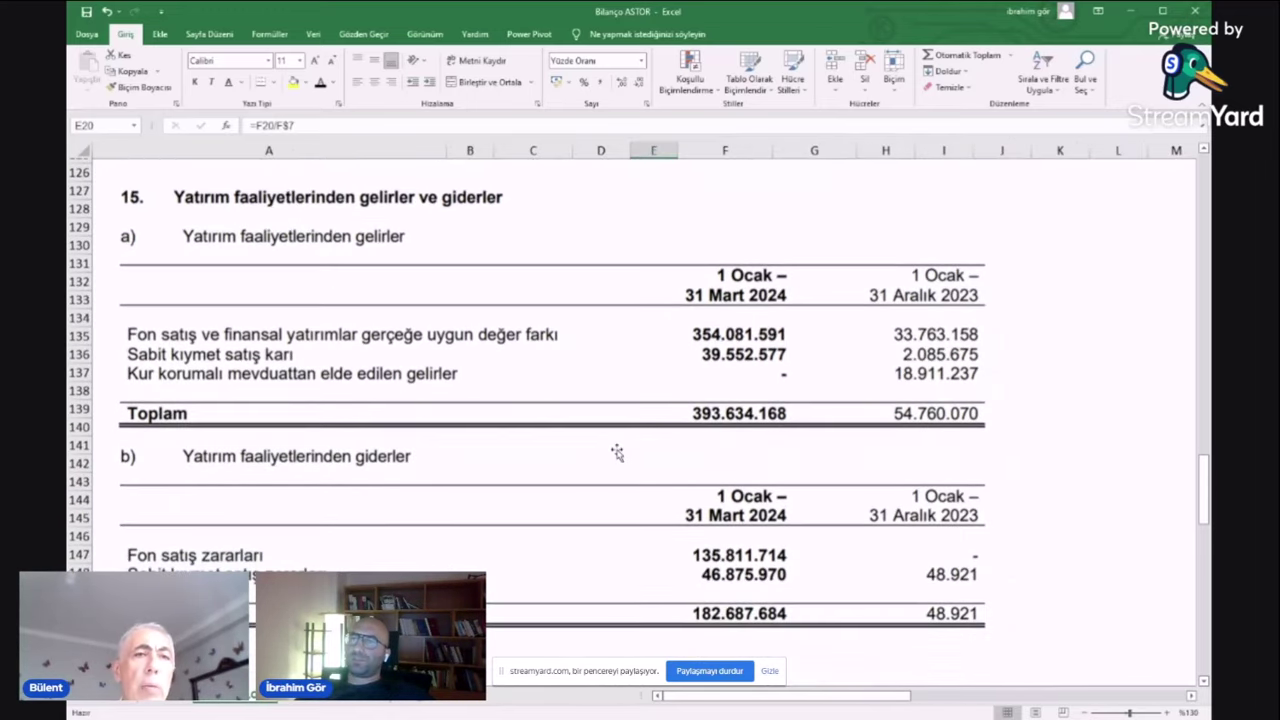
scroll(617, 452, "down", 1)
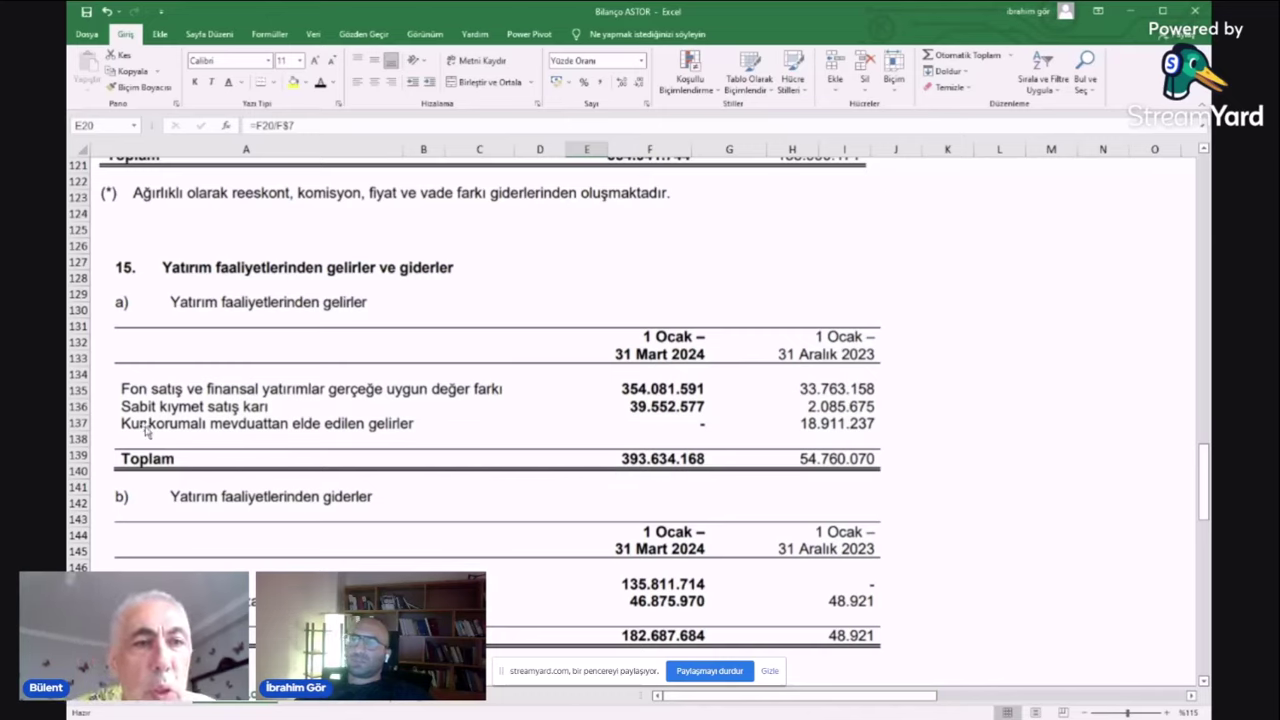
scroll(200, 432, "down", 1)
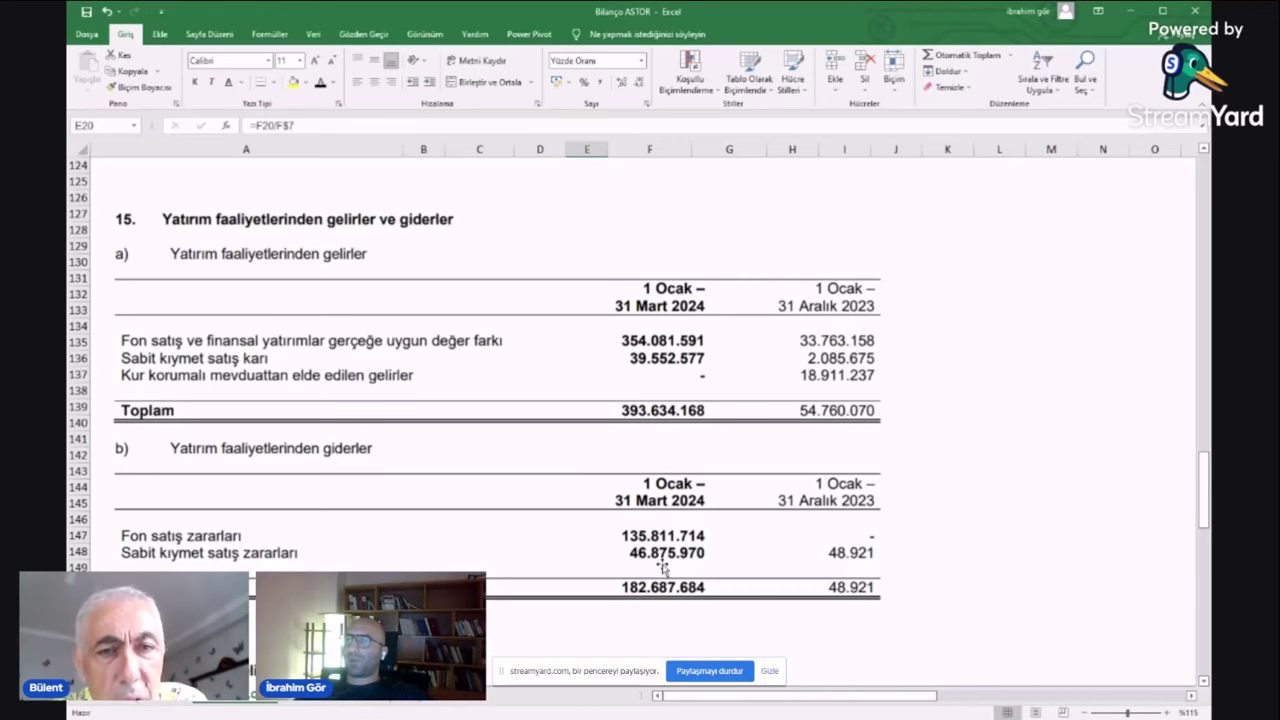
- Return to the Gelir Tablosu and compare the 2024/03 and 2023/03 Net Parasal Pozisyon Kazançları (Kayıpları) amounts in C23 and F23
scroll(663, 567, "up", 4)
scroll(663, 567, "down", 1)
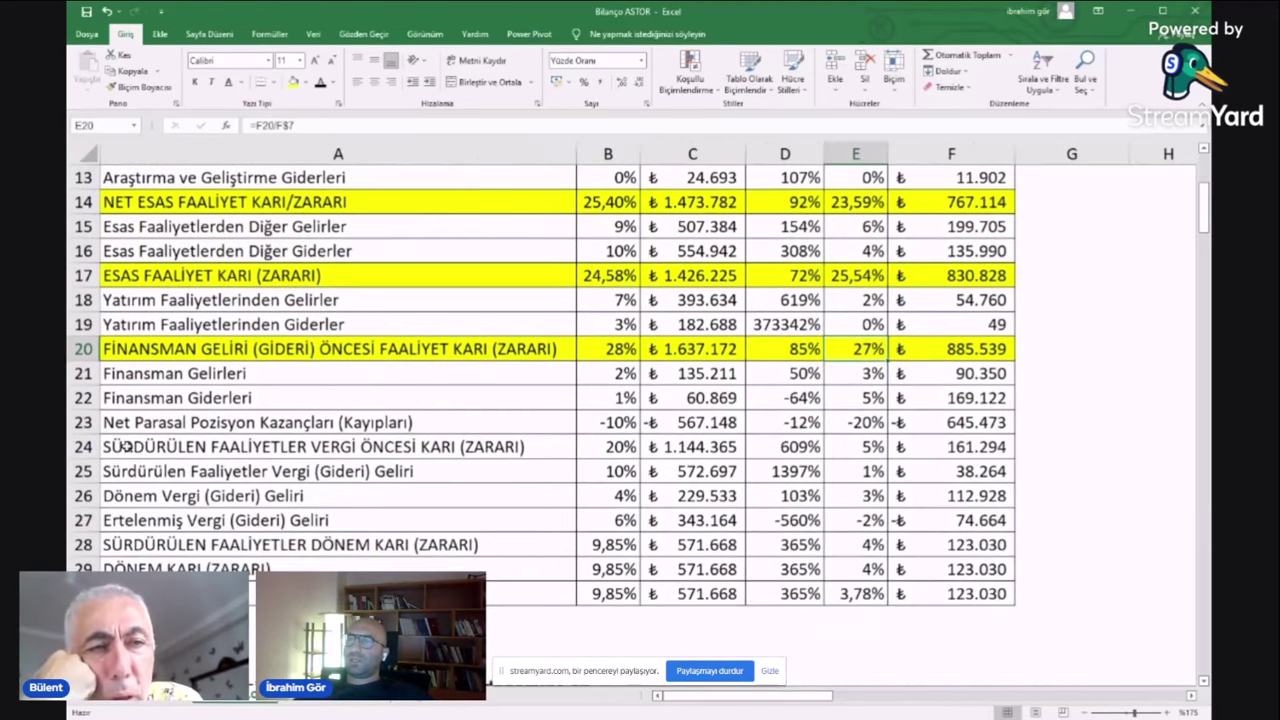
left_click_drag(125, 447, 785, 447)
left_click(700, 422)
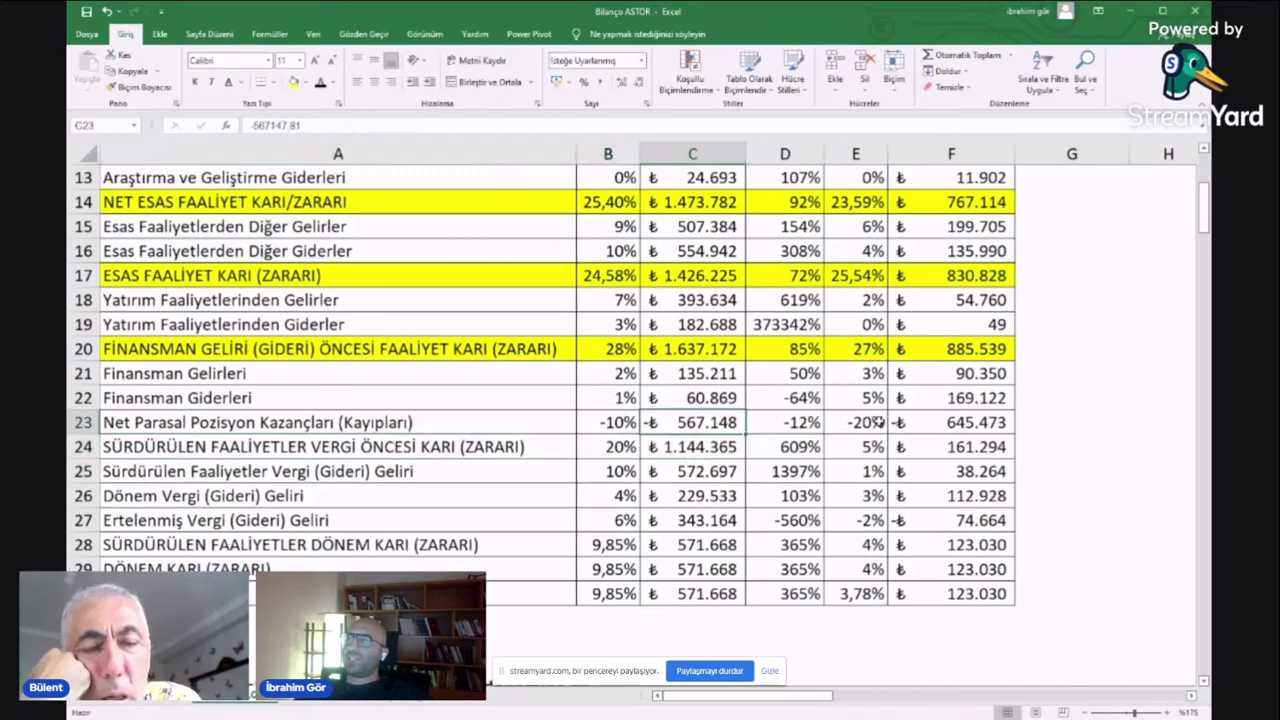
left_click(955, 424)
- Fill the SÜRDÜRÜLEN FAALİYETLER VERGİ ÖNCESİ KARI (ZARARI) row, A24:F24, with yellow and check its 2024/03 amount in C24
left_click_drag(418, 447, 940, 447)
right_click(966, 452)
left_click(1010, 483)
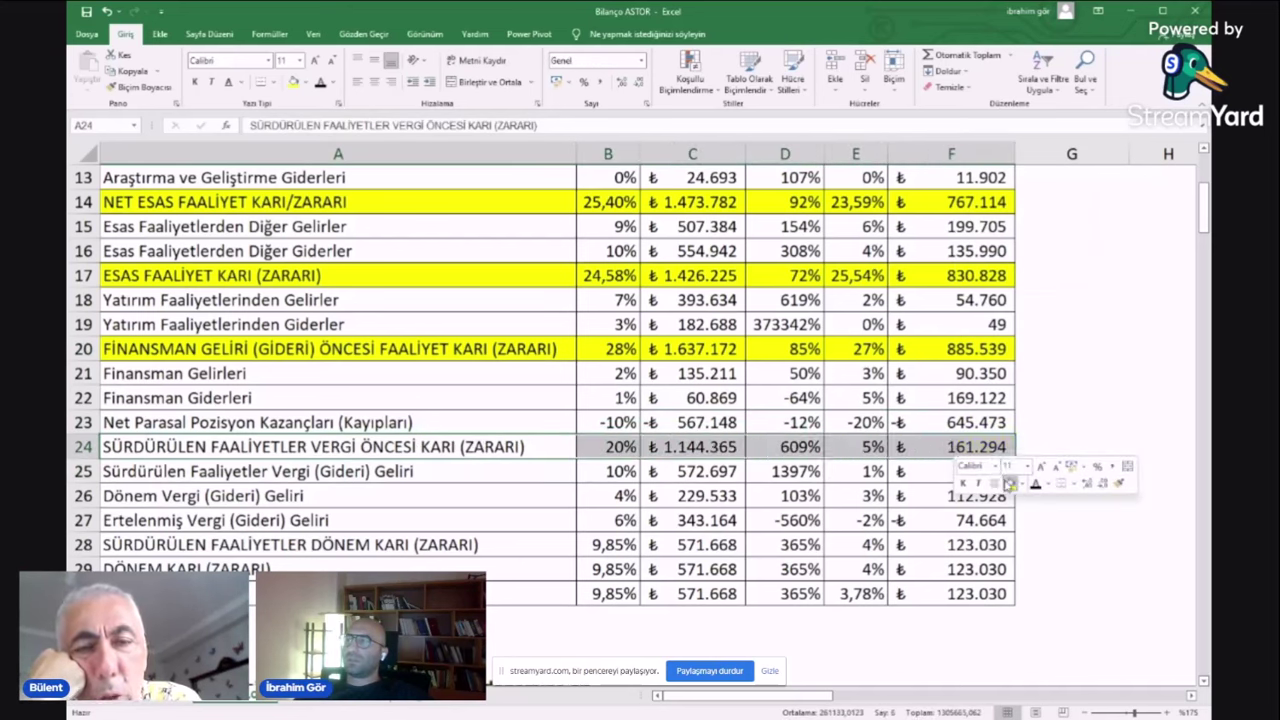
left_click(1030, 349)
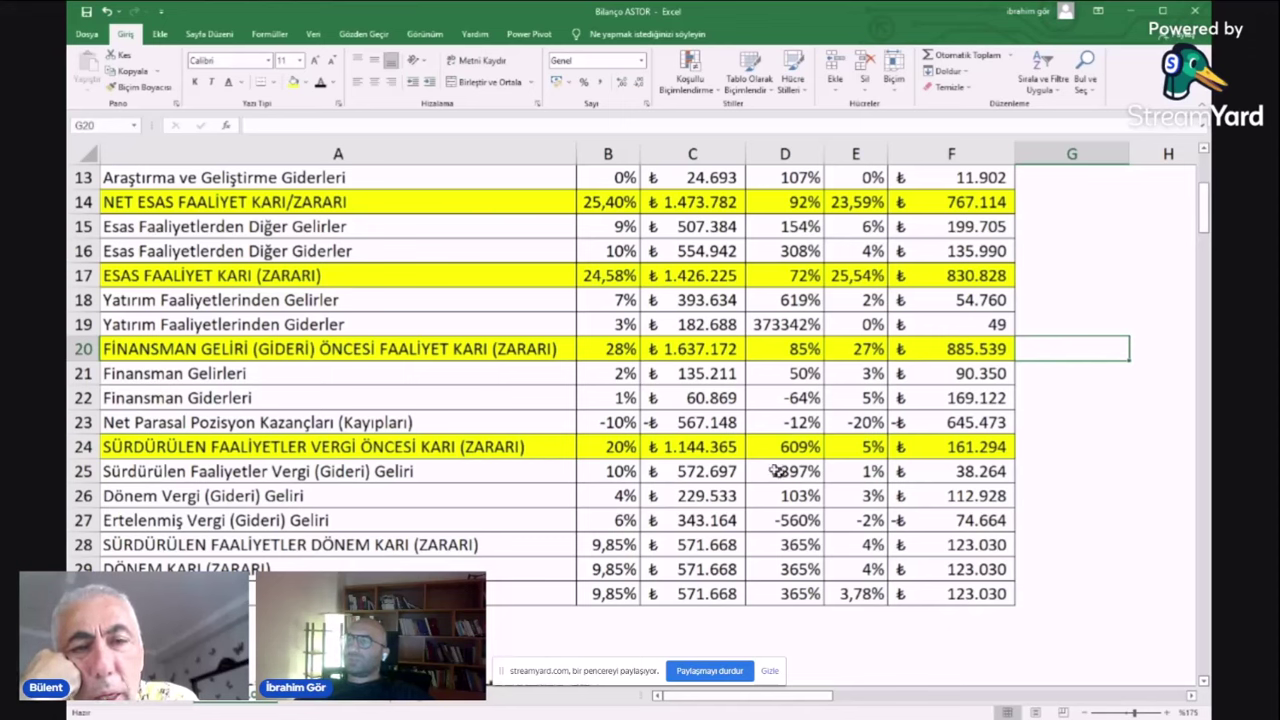
left_click(716, 447)
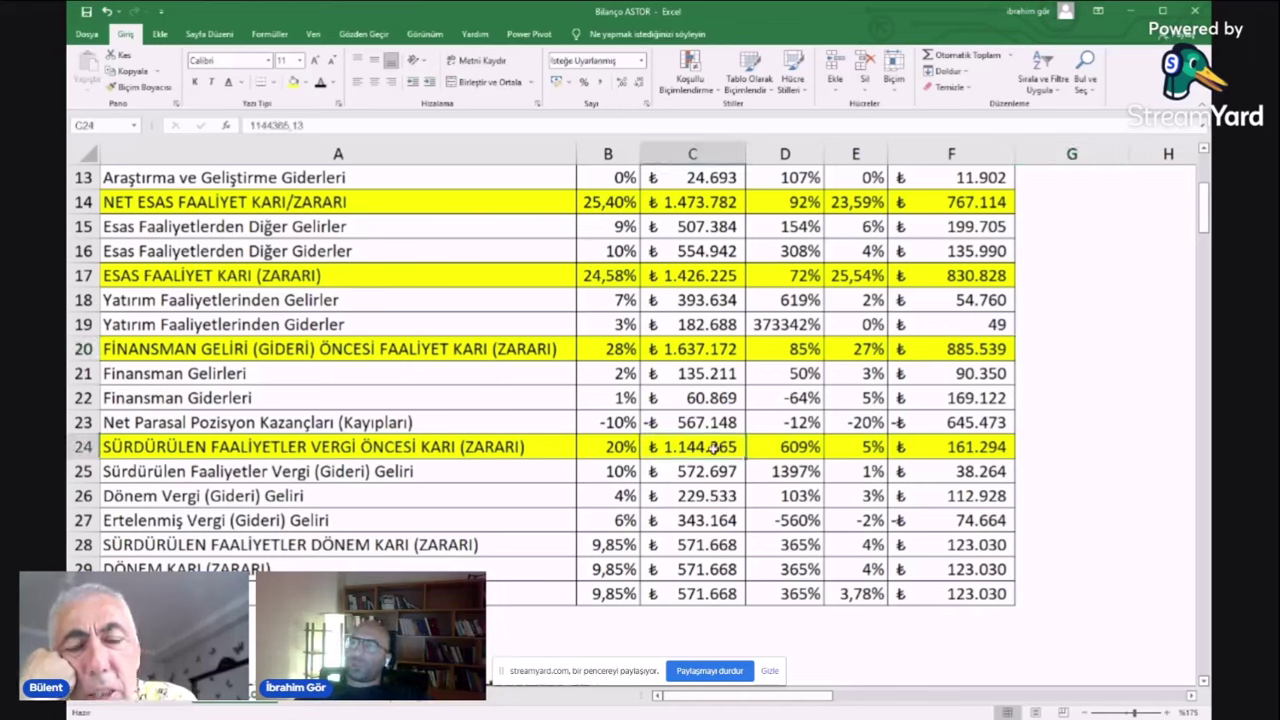
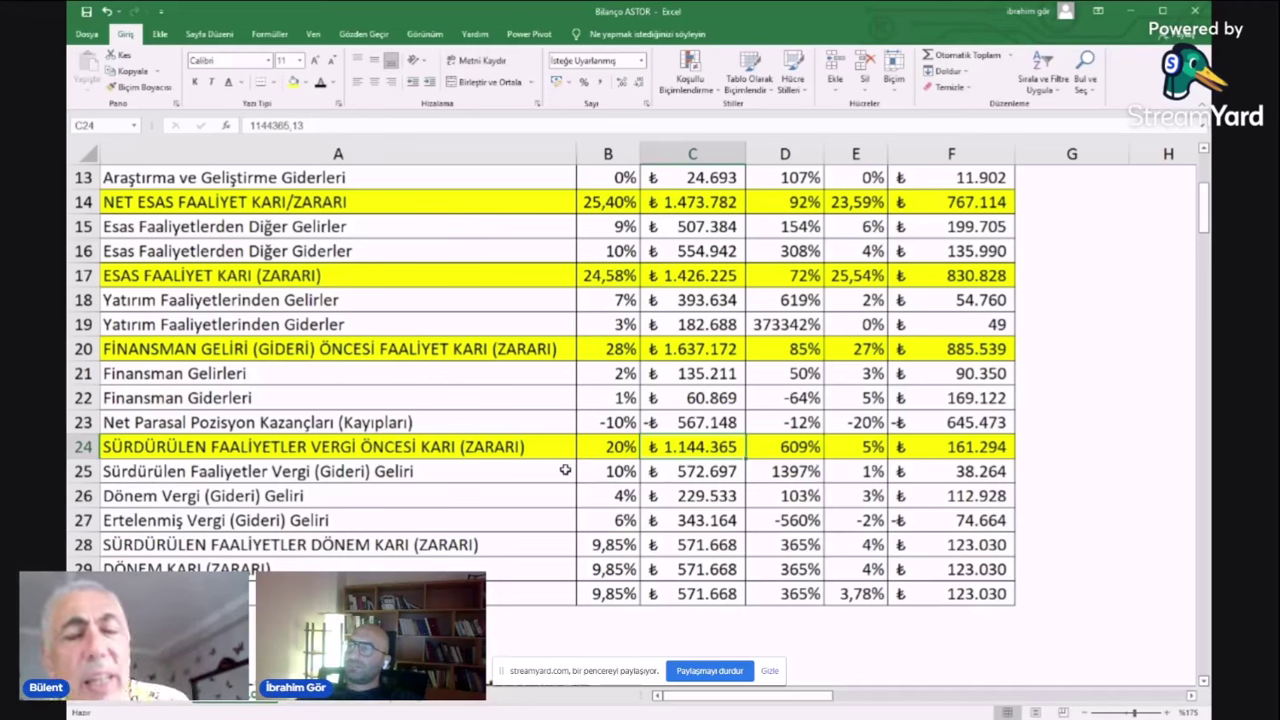
- Check the 2024/03 tax amounts in C26:C27, and fill the DÖNEM KARI (ZARARI) row, A29:F29, with yellow
left_click_drag(705, 497, 712, 522)
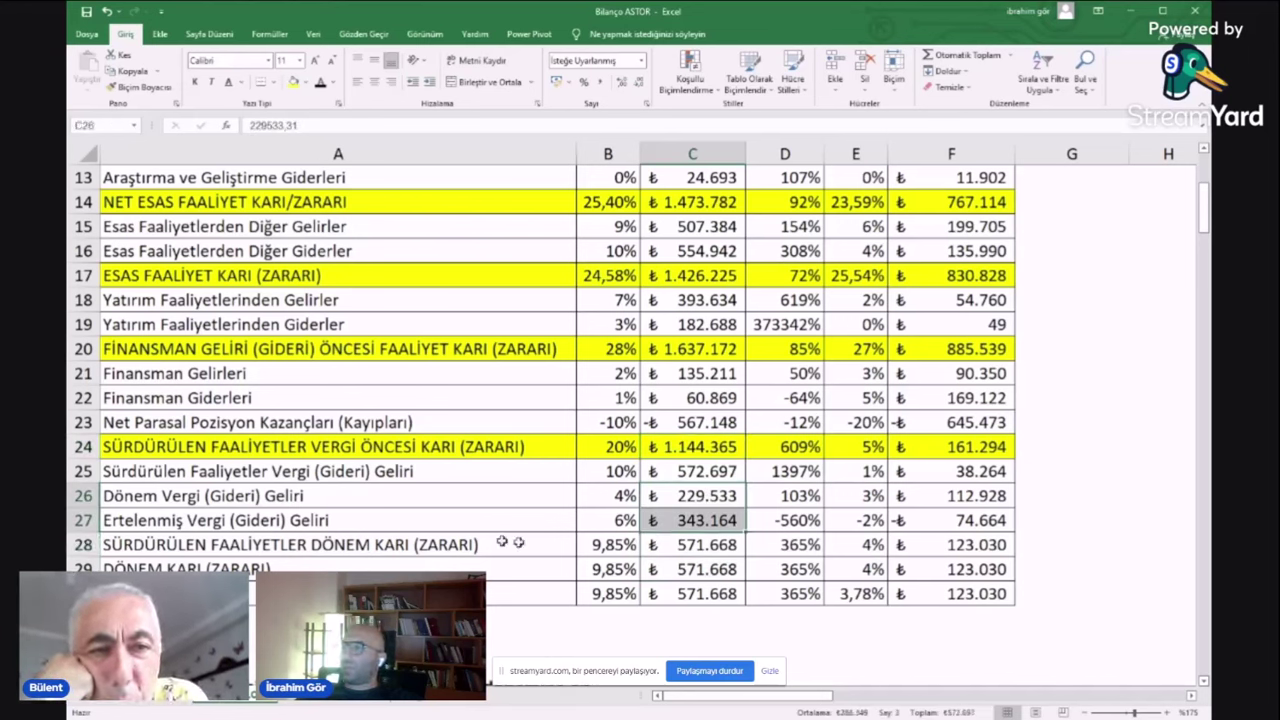
left_click_drag(540, 566, 962, 566)
right_click(962, 566)
key("Escape")
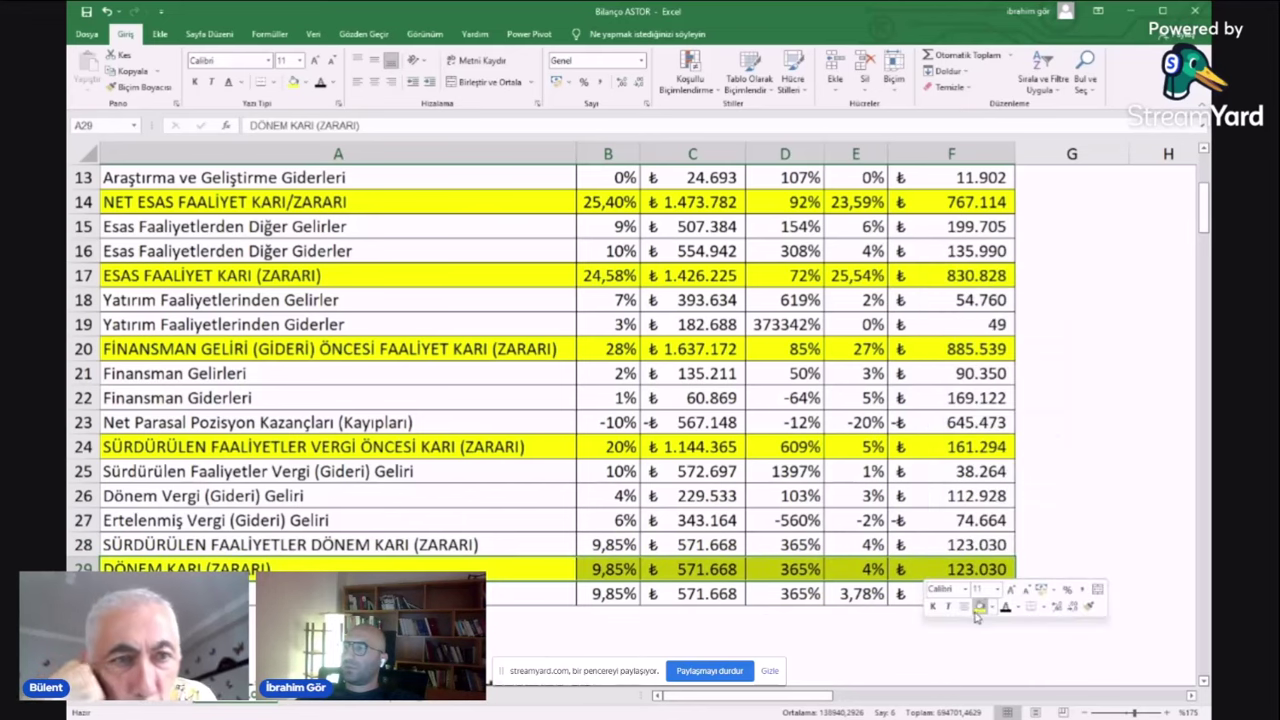
left_click(790, 594)
- Show the 2023/03 margins of the SÜRDÜRÜLEN FAALİYETLER DÖNEM KARI and DÖNEM KARI rows, E28:E29, with two decimal places
scroll(872, 528, "down", 1)
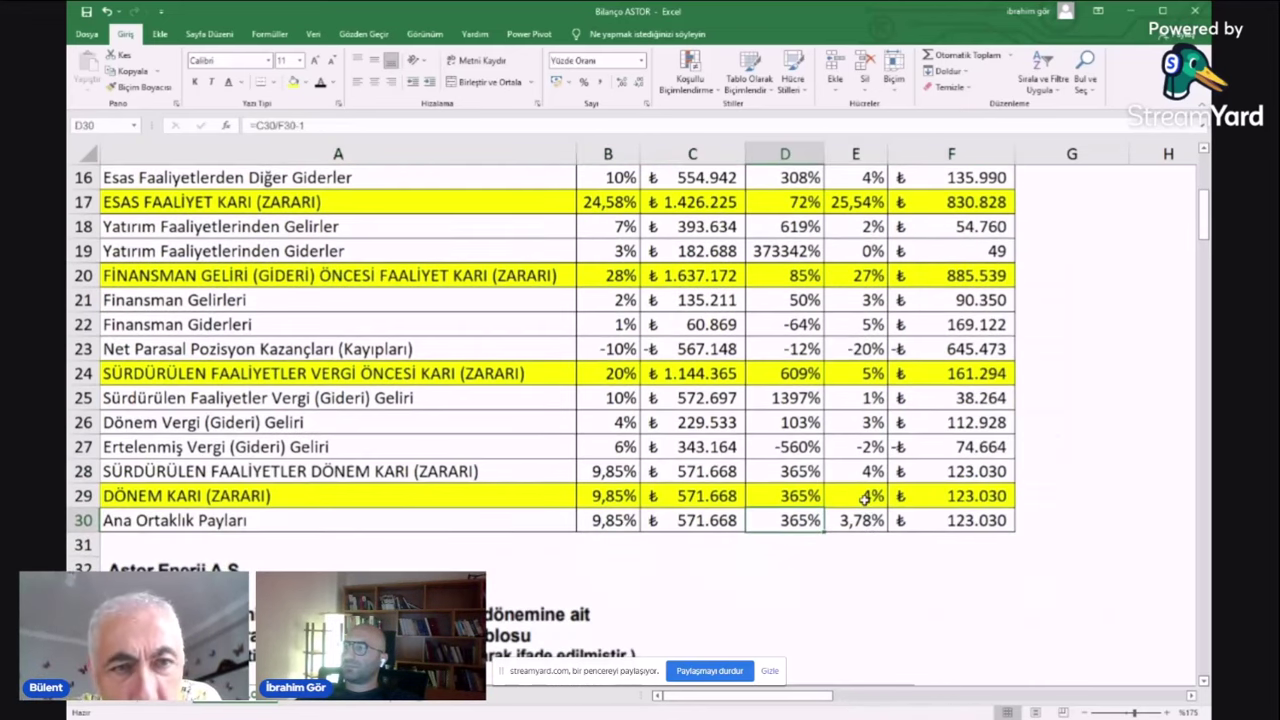
right_click(865, 500)
key("Escape")
left_click(864, 452)
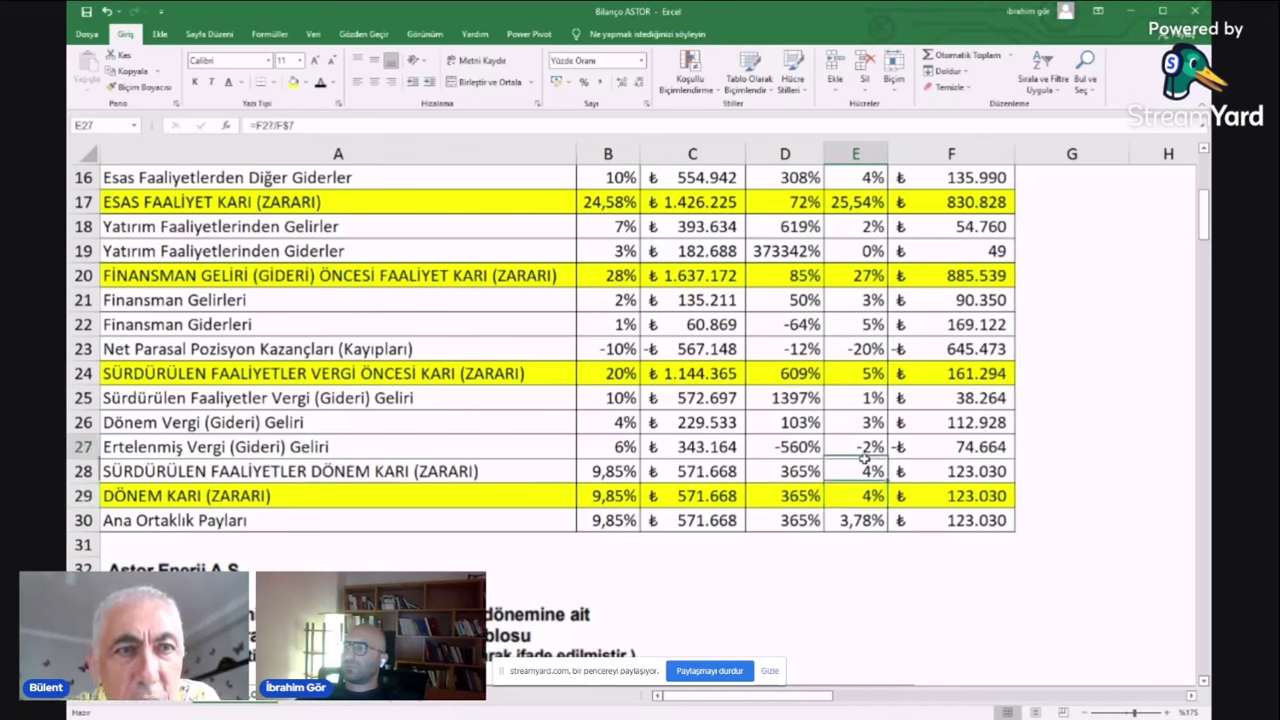
left_click_drag(863, 465, 852, 490)
right_click(852, 489)
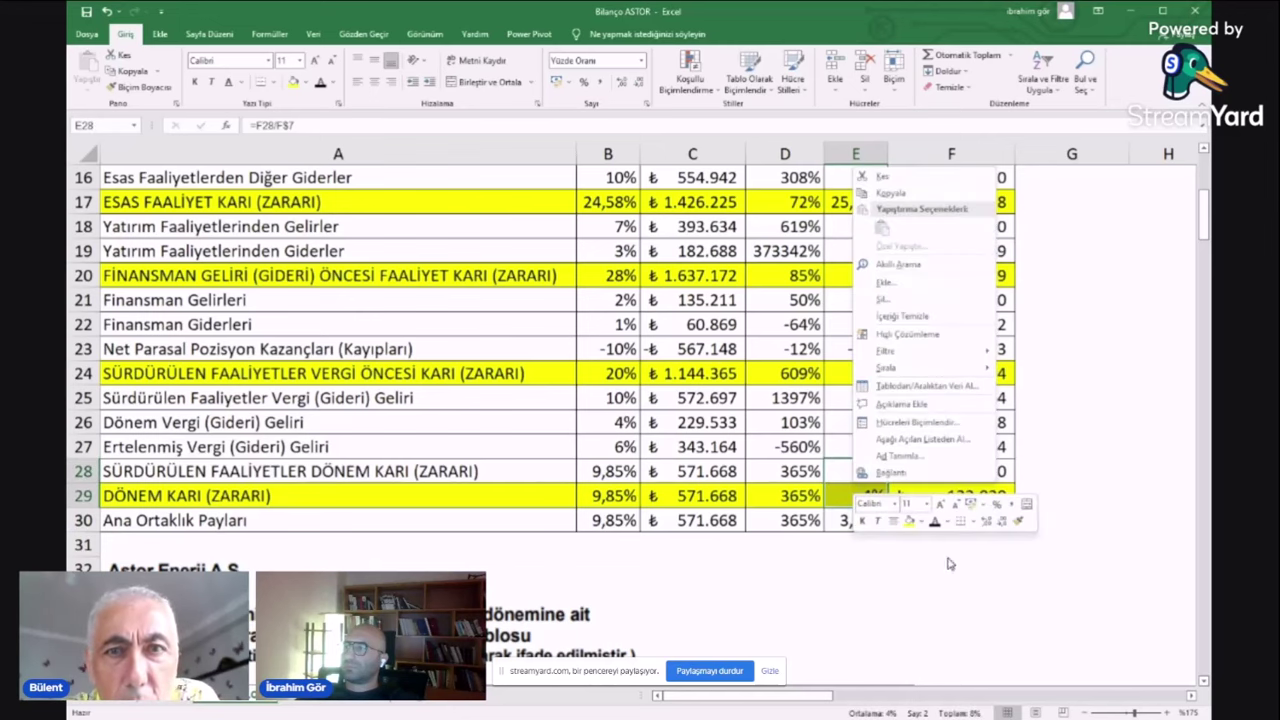
key("Escape")
left_click(1070, 422)
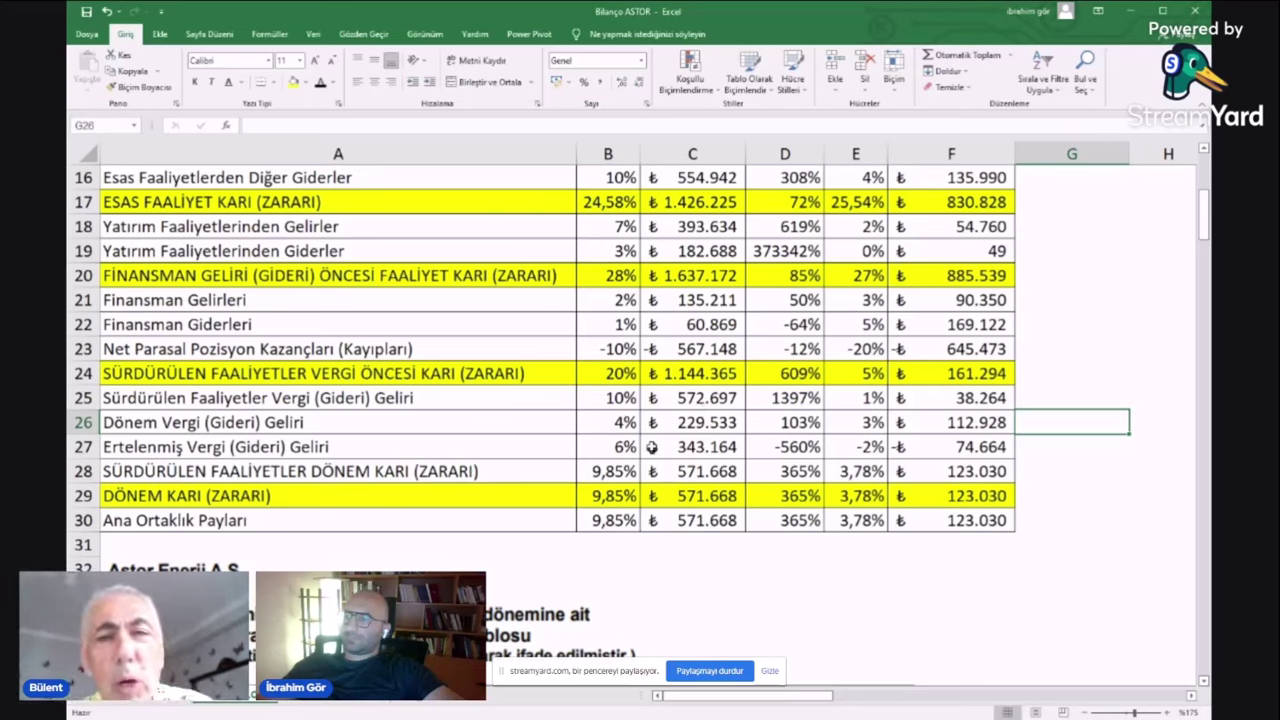
- Open the Nakit Akım Tablosu sheet and check the 2024/03 amount of İŞLETME FAALİYETLERİNDEN NAKİT AKIŞLARI in C2
scroll(621, 480, "up", 5)
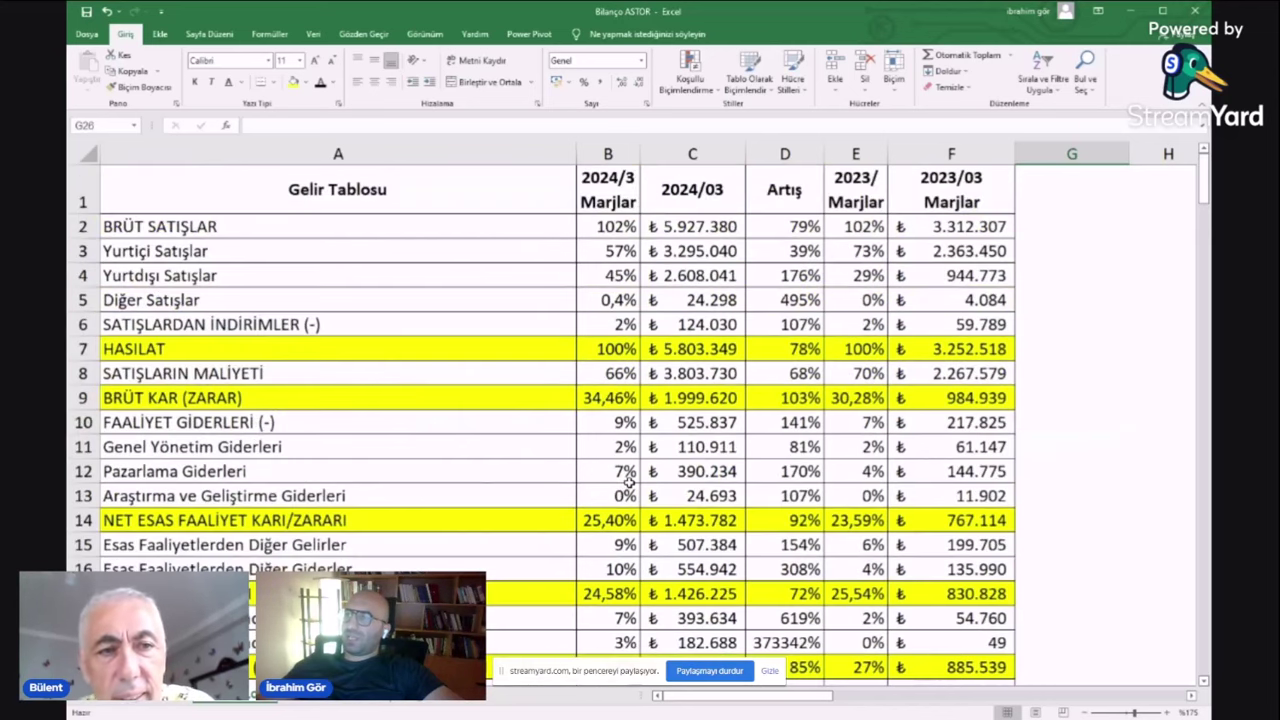
scroll(627, 482, "down", 20)
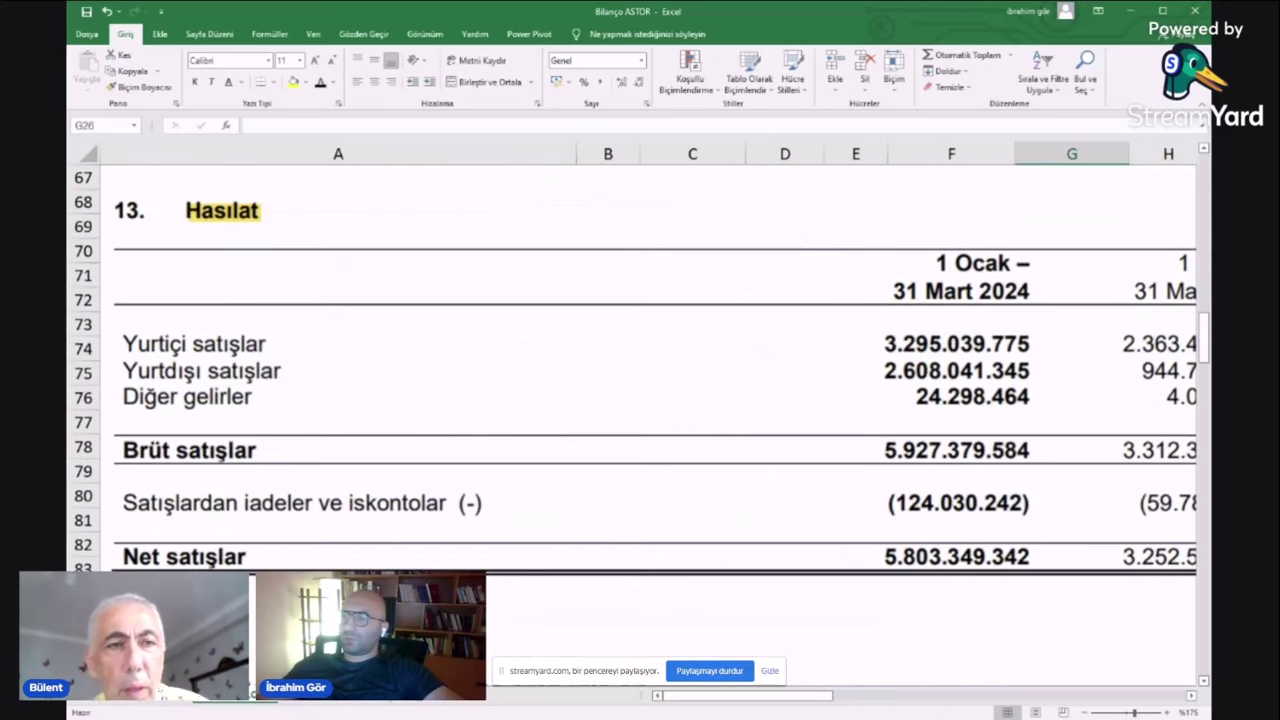
key("ctrl+Page_Down")
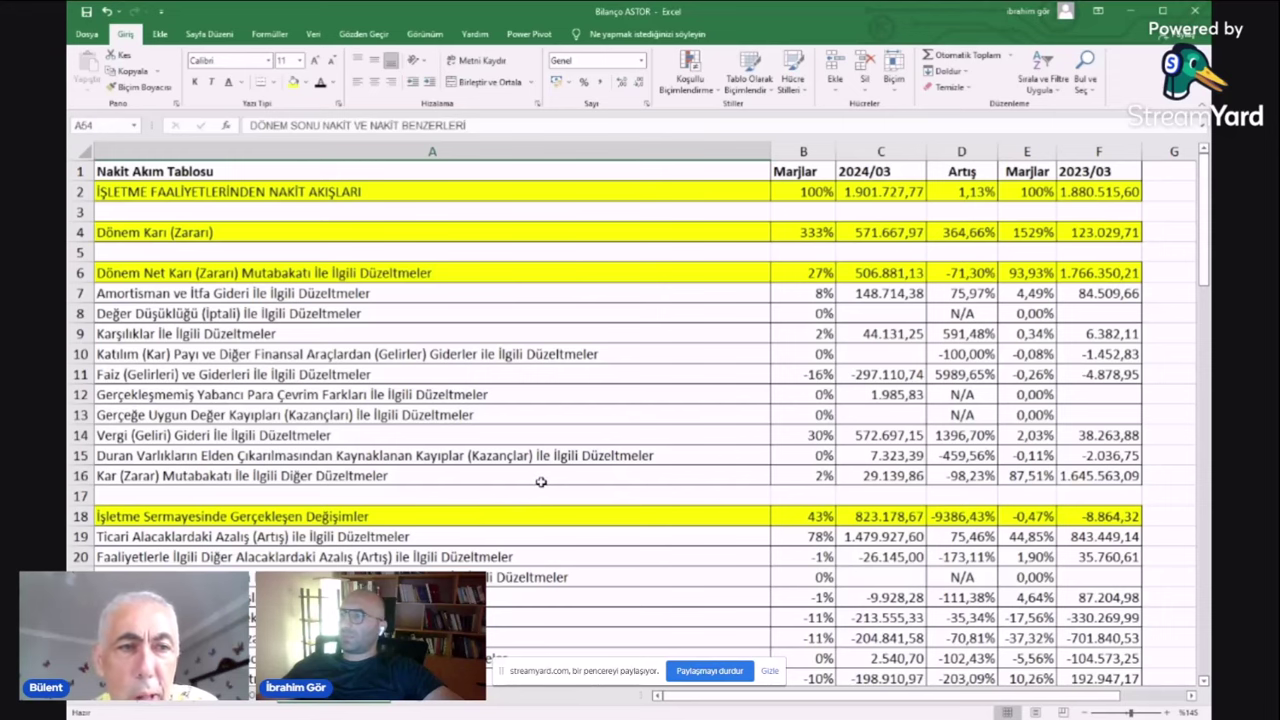
scroll(535, 500, "down", 7)
scroll(535, 515, "up", 6)
scroll(535, 515, "up", 1)
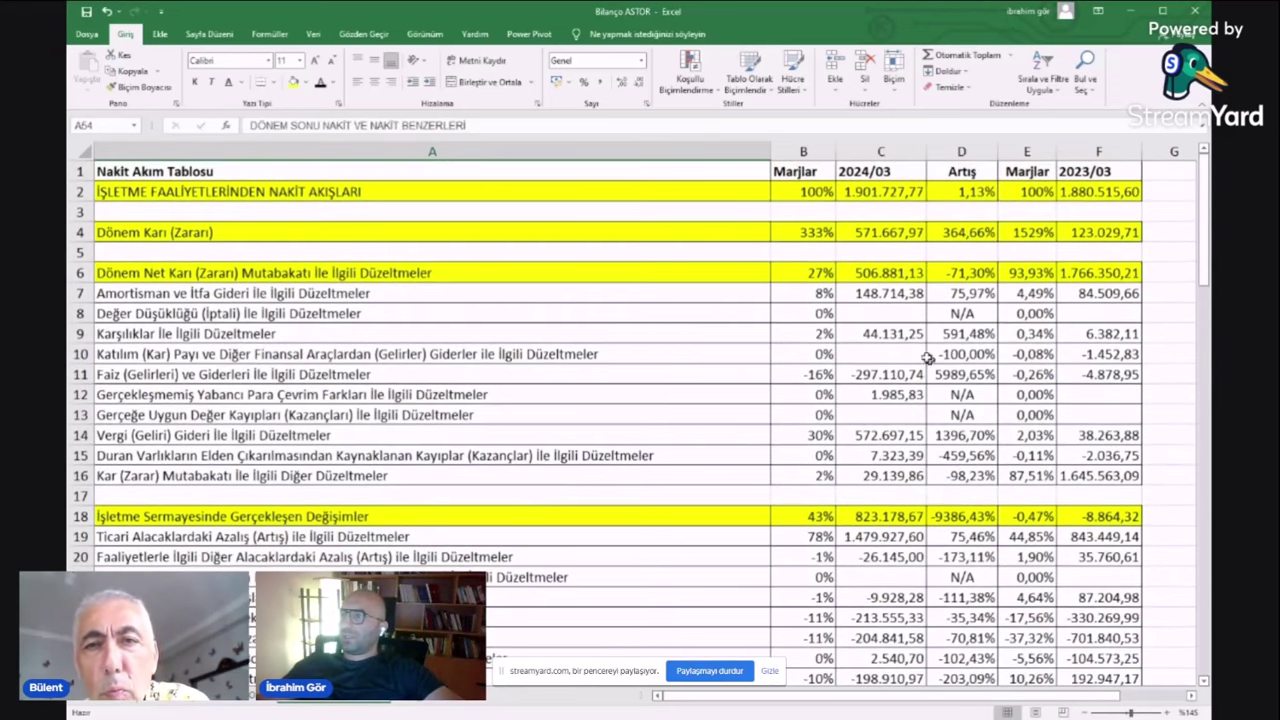
left_click(885, 191)
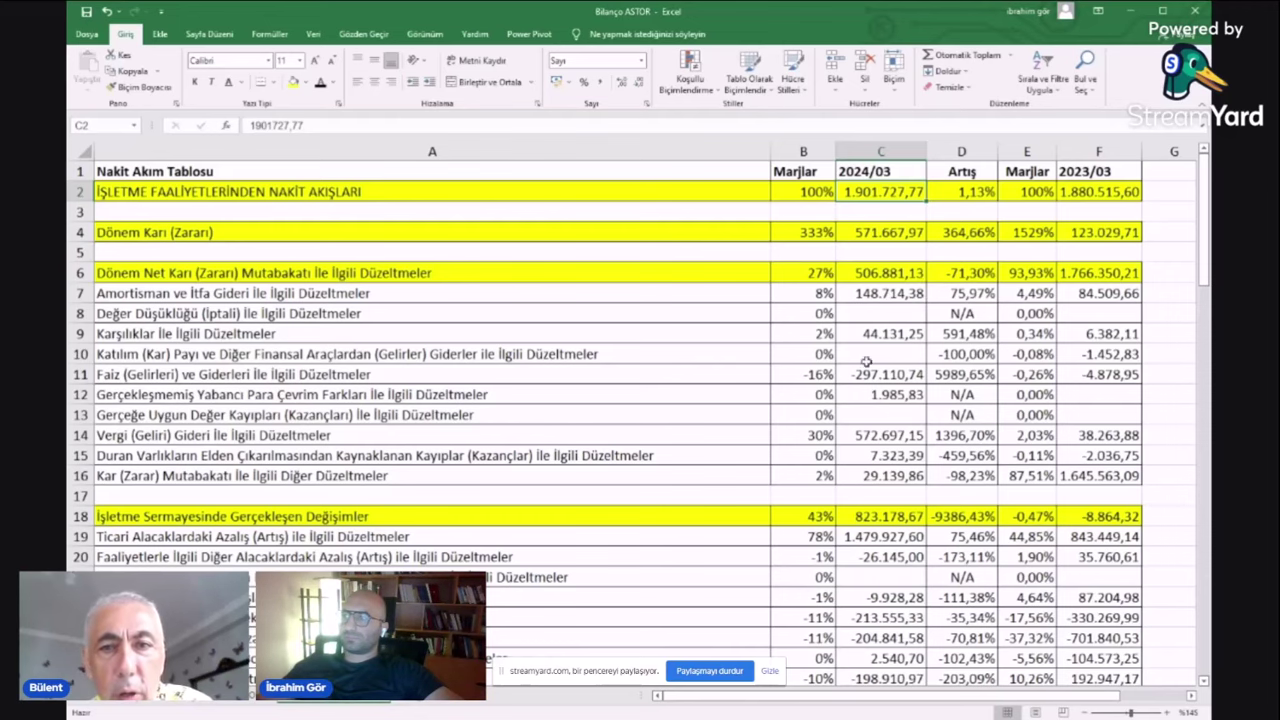
- Check the 2024/03 amount of İşletme Sermayesinde Gerçekleşen Değişimler in C18 and the working capital items beneath it
scroll(866, 362, "down", 3)
left_click(885, 385)
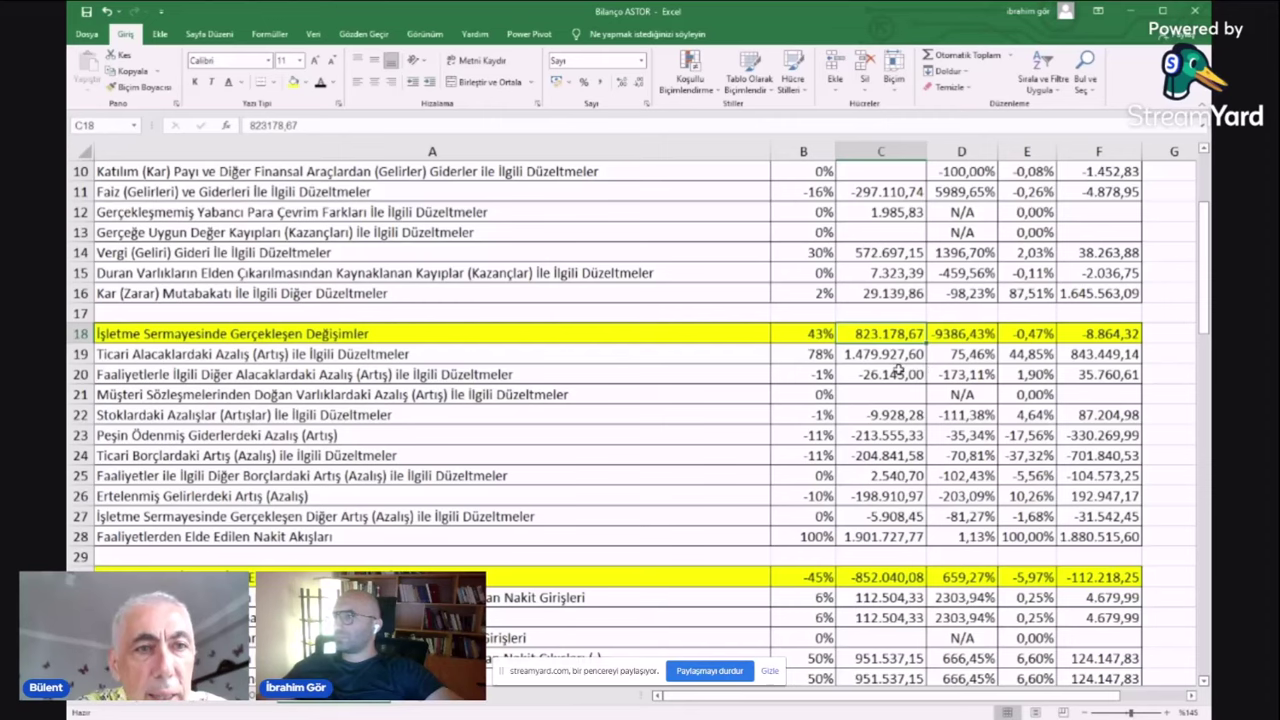
scroll(897, 369, "up", 1)
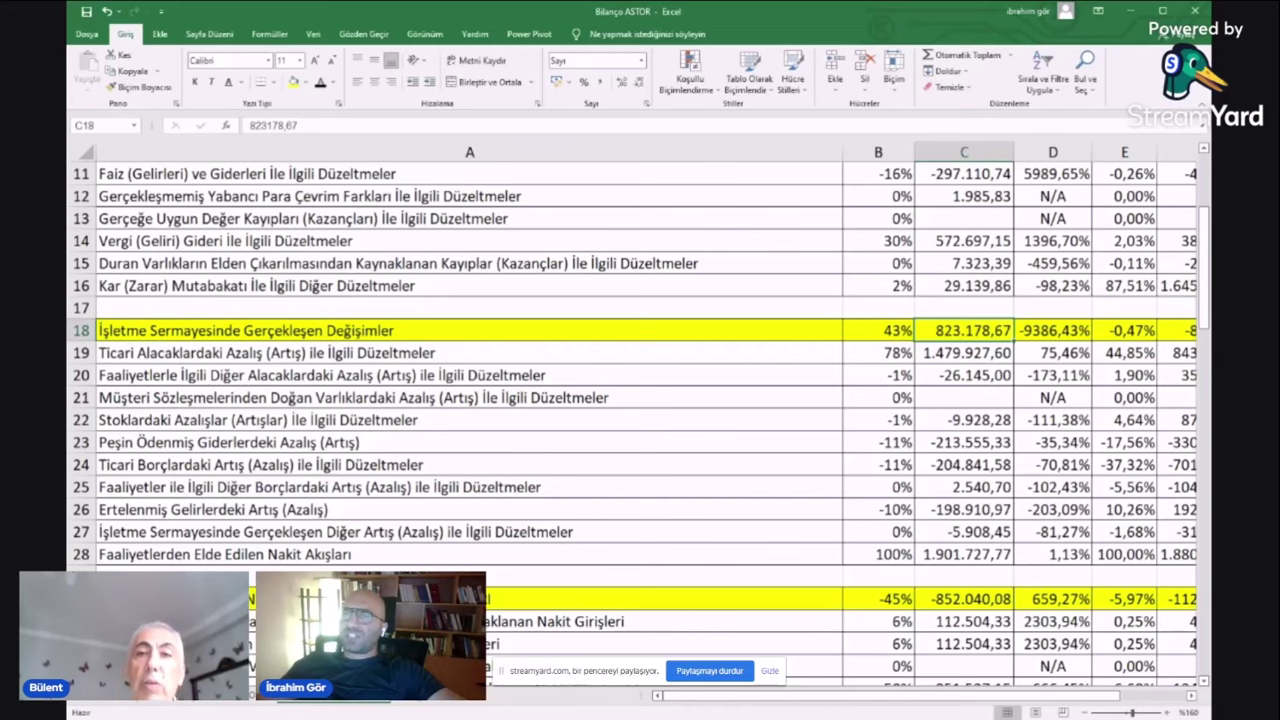
- Open the Bilanço sheet and check the Ticari Alacaklar change since 2023/12 in D6 and the Finansal Yatırımlar weight in B5
key("ctrl+Page_Down")
key("ctrl+Page_Down")
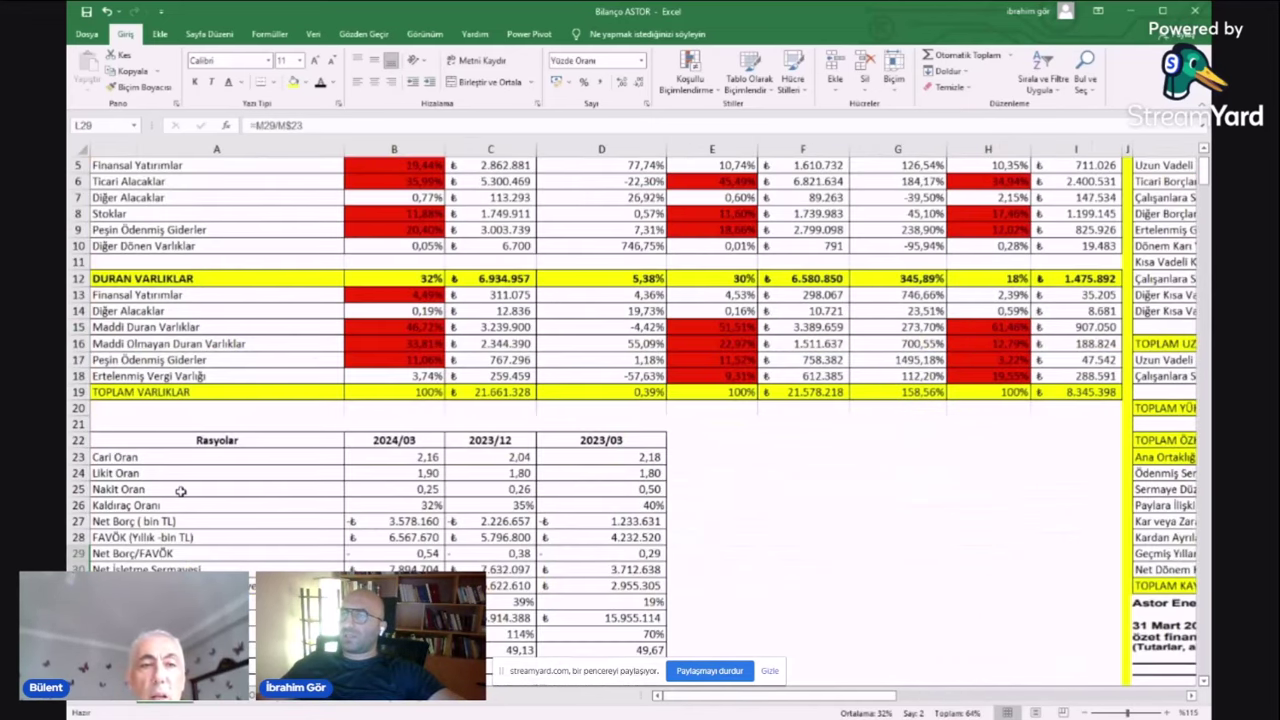
scroll(181, 491, "up", 2)
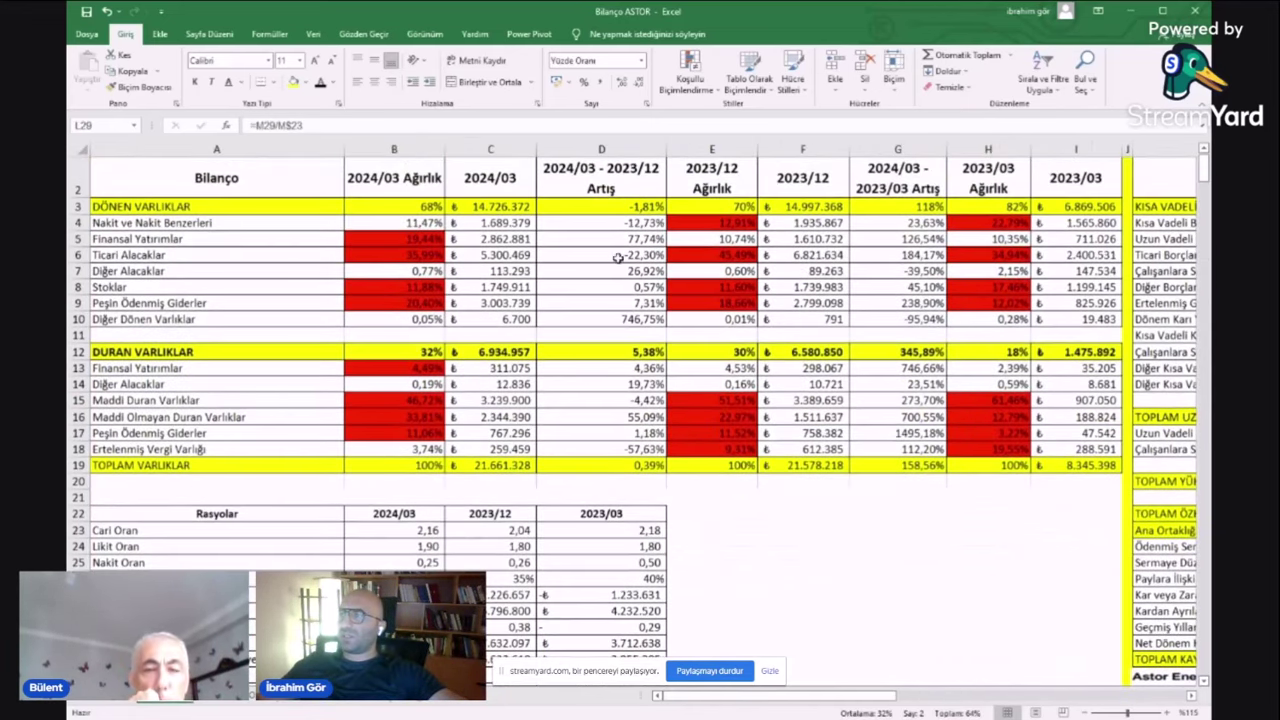
left_click(451, 262)
left_click(555, 257)
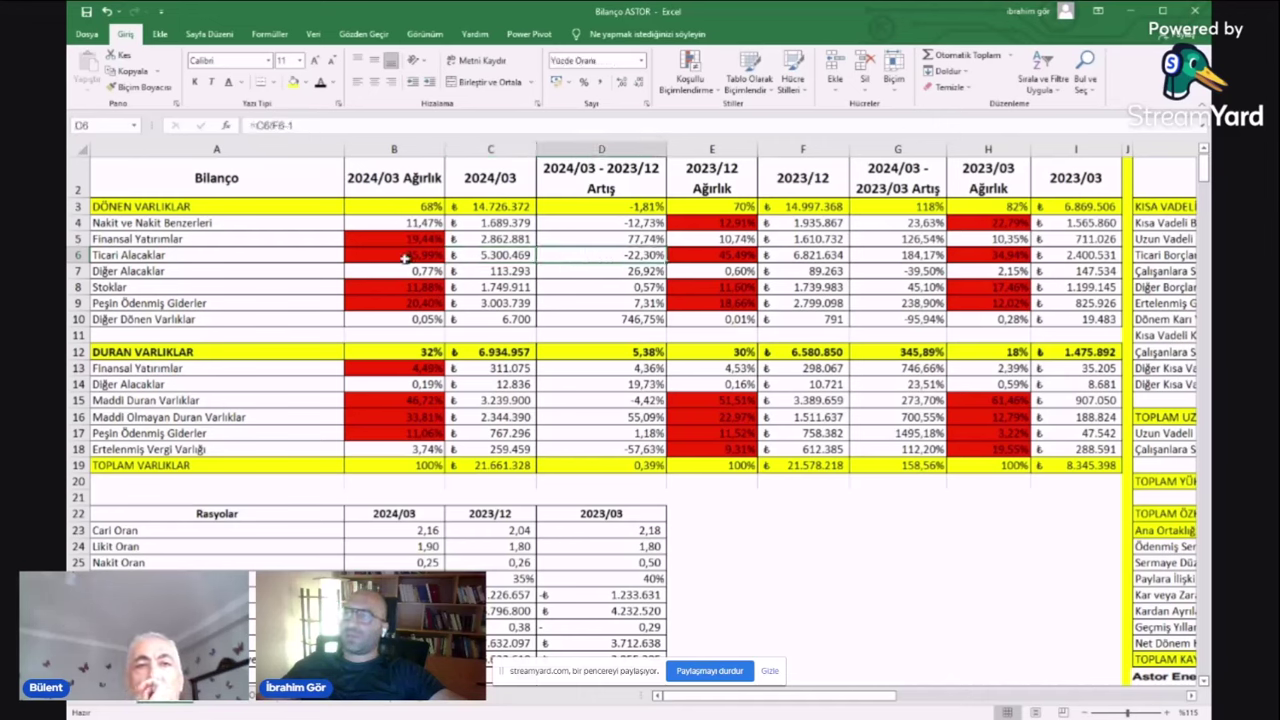
left_click(171, 257)
left_click(410, 240)
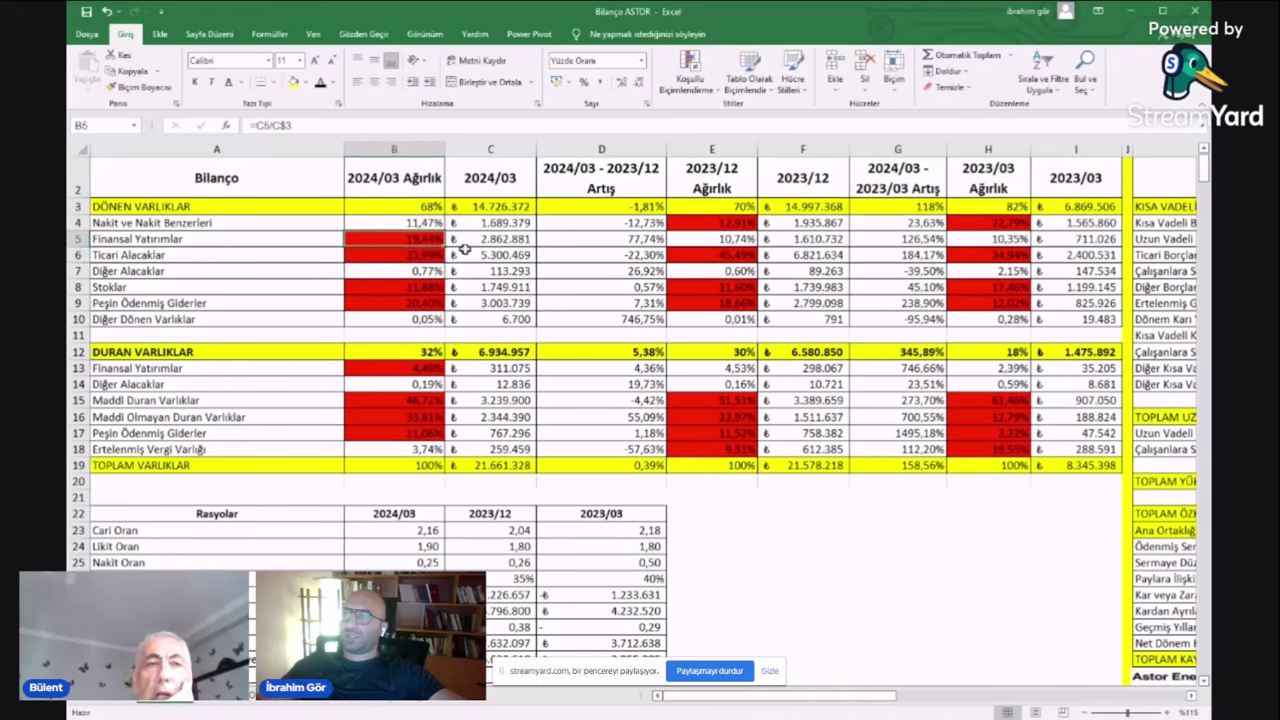
- Compare the Ticari Alacaklar weights for 2024/03 in B6 and 2023/12 in E6, checking the 2023/12 amount in F6
left_click(603, 252)
left_click(728, 254)
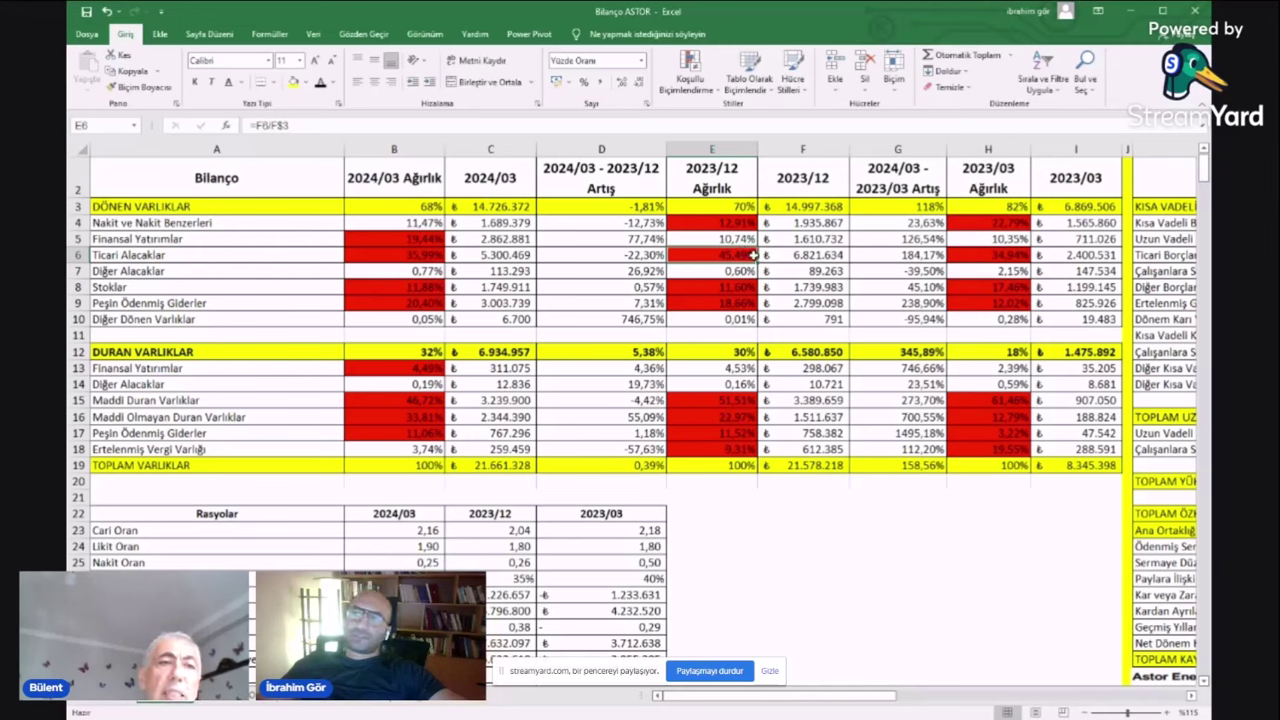
left_click(764, 256)
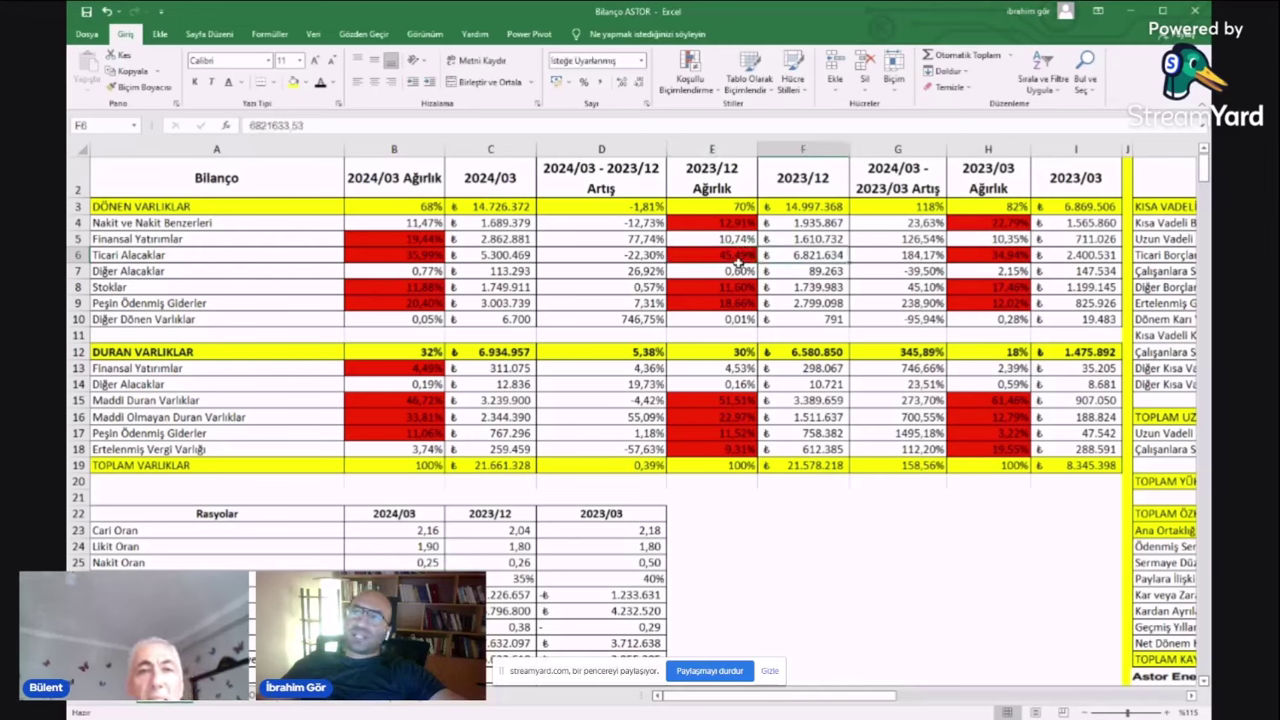
left_click(748, 258)
left_click(397, 257)
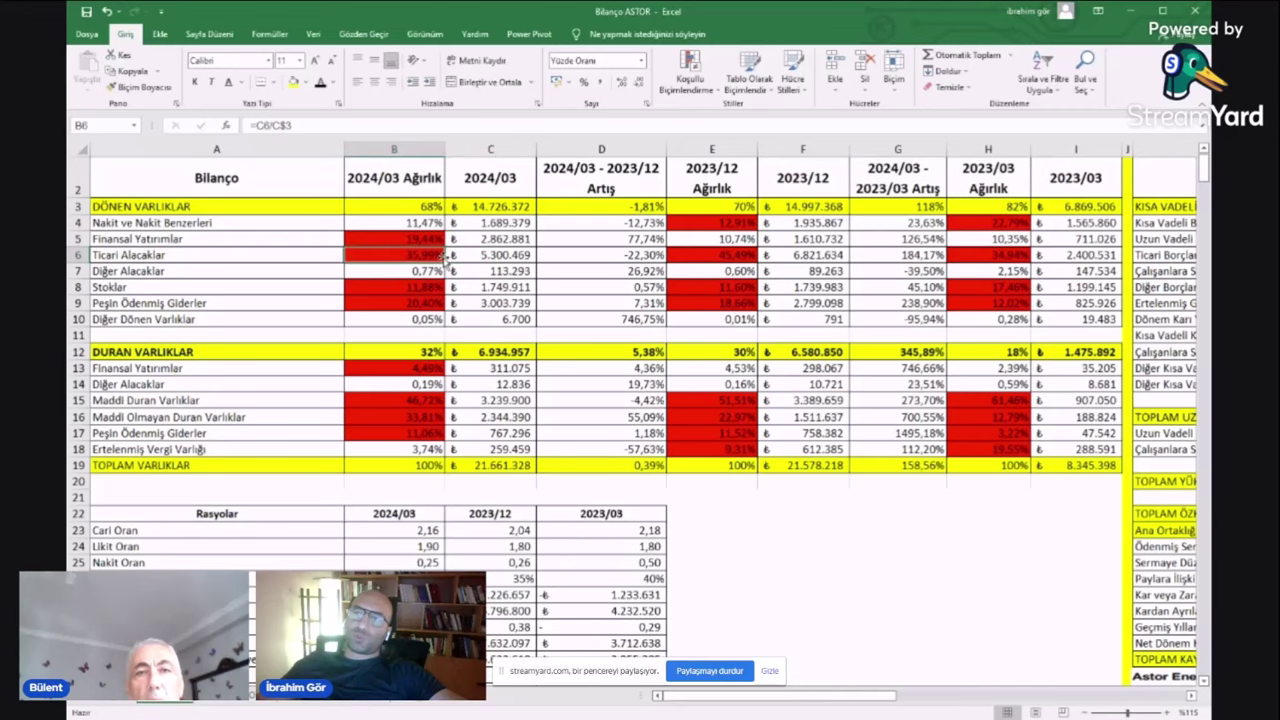
left_click(722, 254)
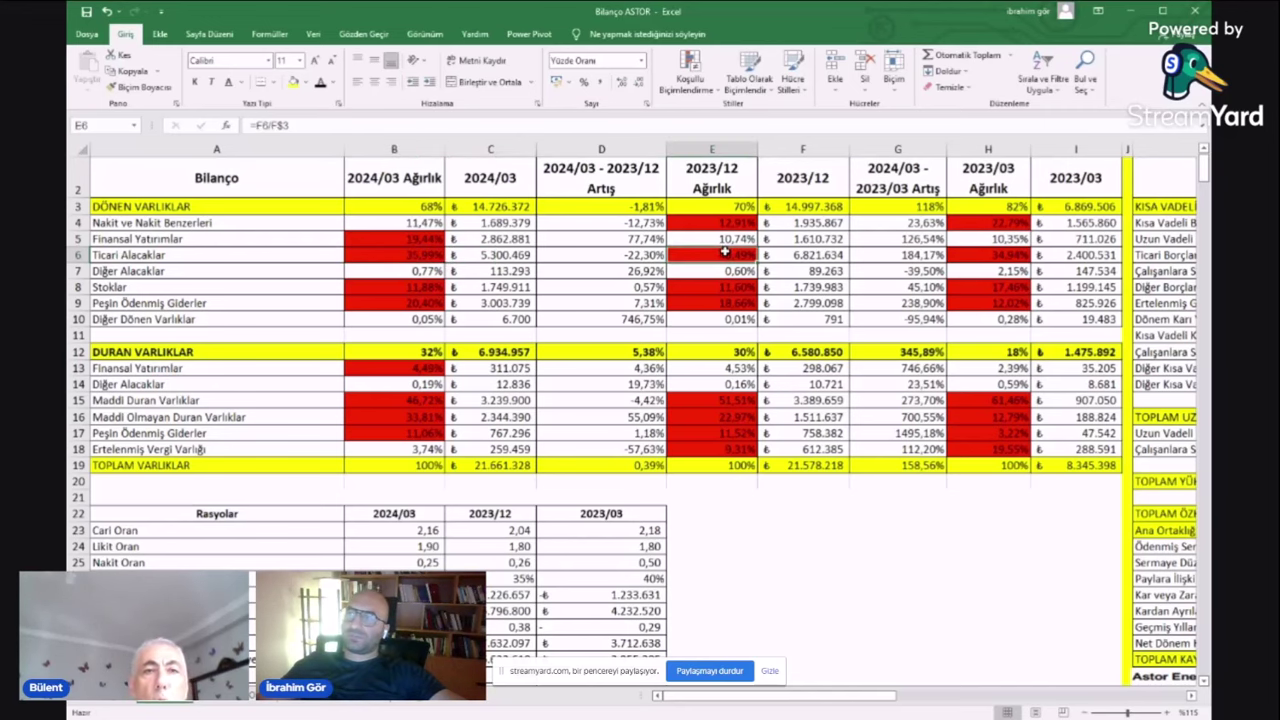
- Check the Stoklar weight in B8 of Bilanço and the 2024/03 Ticari Borçlardaki Artış (Azalış) amount in C24 of Nakit Akım Tablosu
left_click(329, 701)
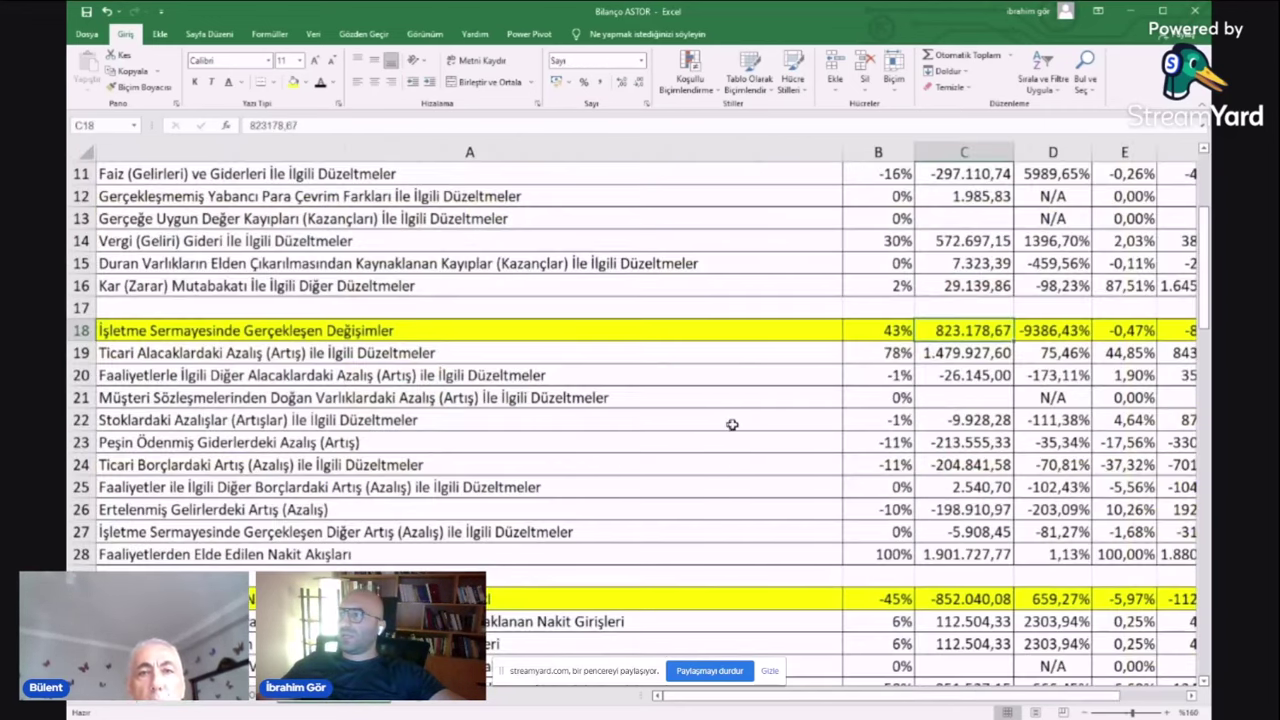
scroll(710, 378, "down", 1)
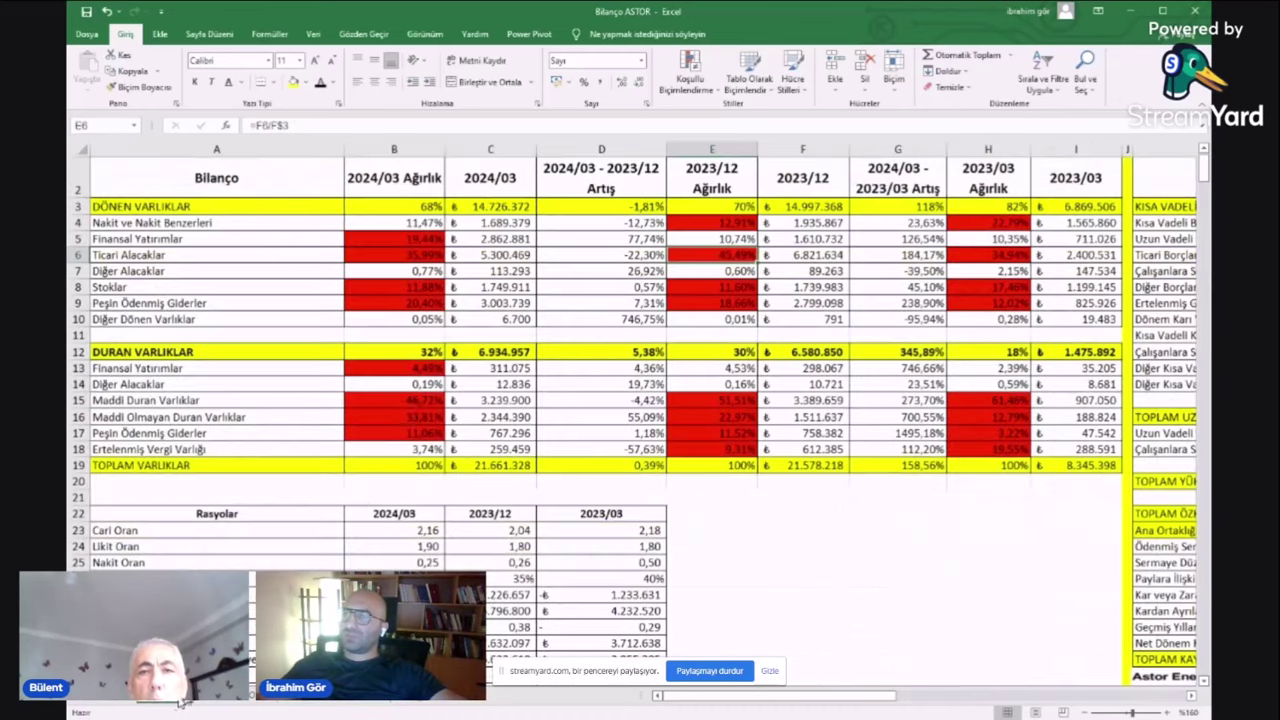
left_click(177, 703)
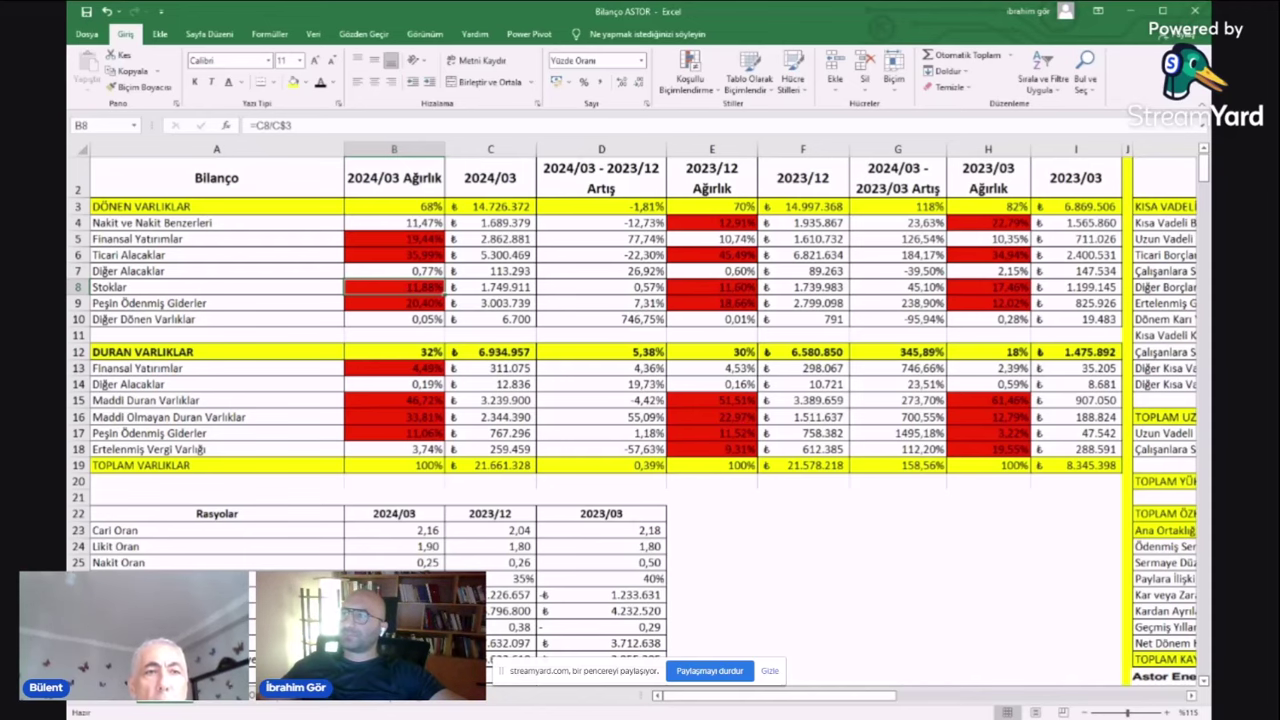
left_click(320, 705)
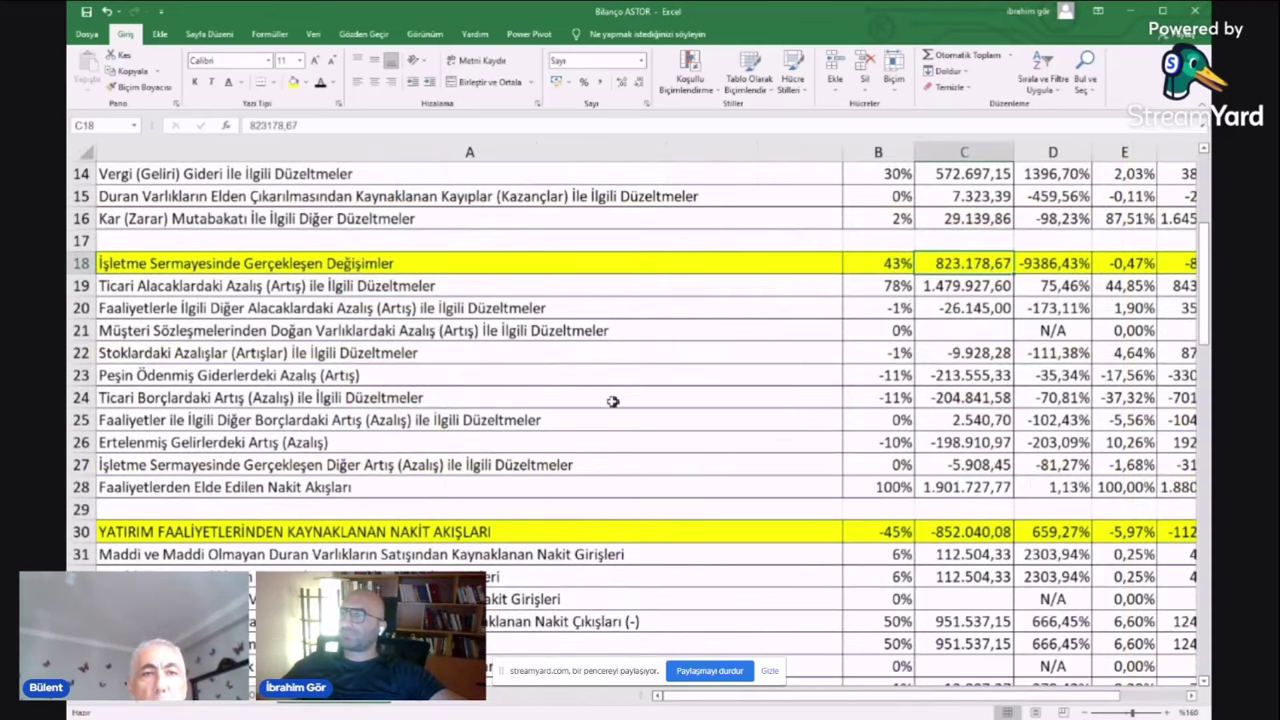
left_click(958, 404)
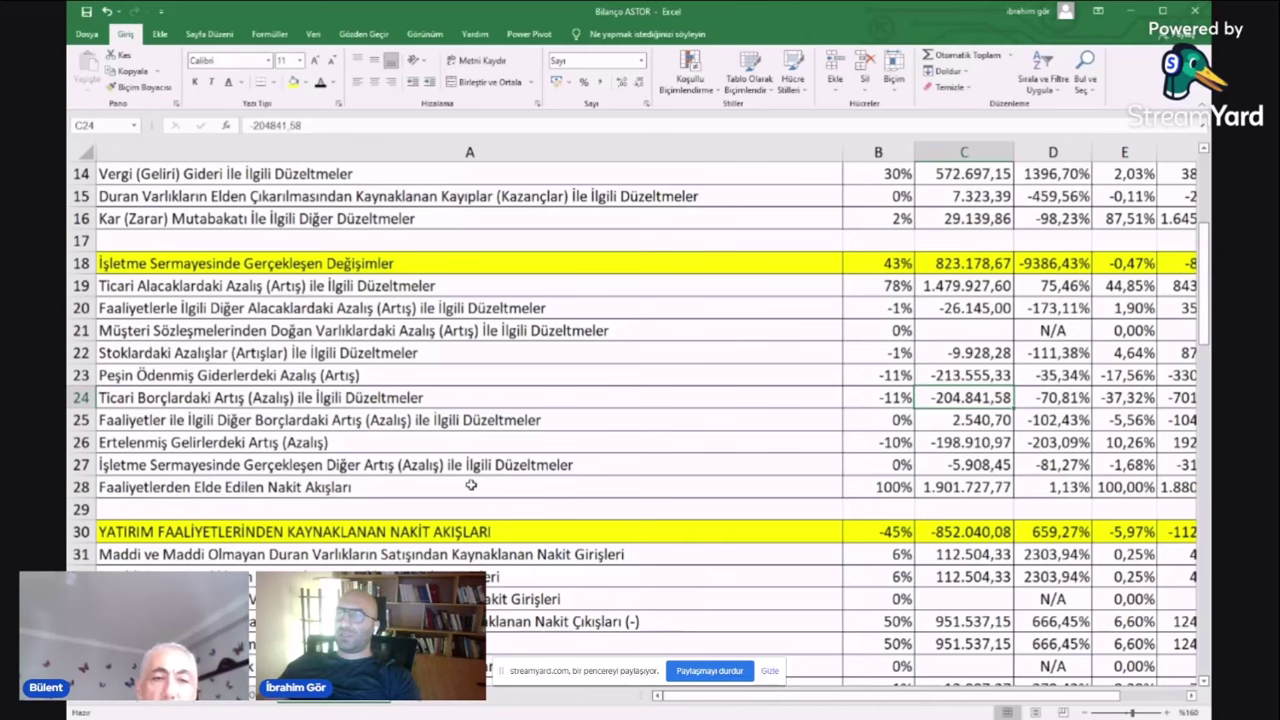
- Highlight the Faaliyetlerden Elde Edilen Nakit Akışları row, A28:F28, with a yellow fill
scroll(697, 500, "up", 5)
scroll(665, 490, "down", 5)
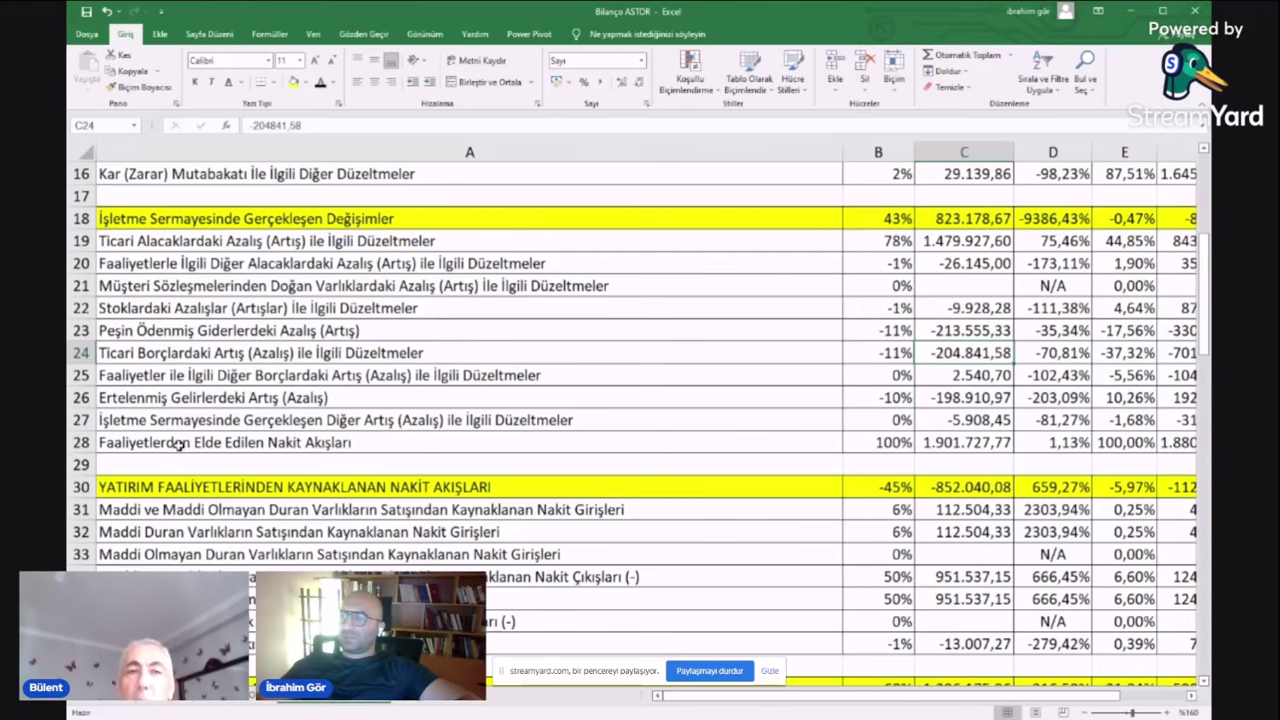
left_click_drag(176, 444, 1111, 442)
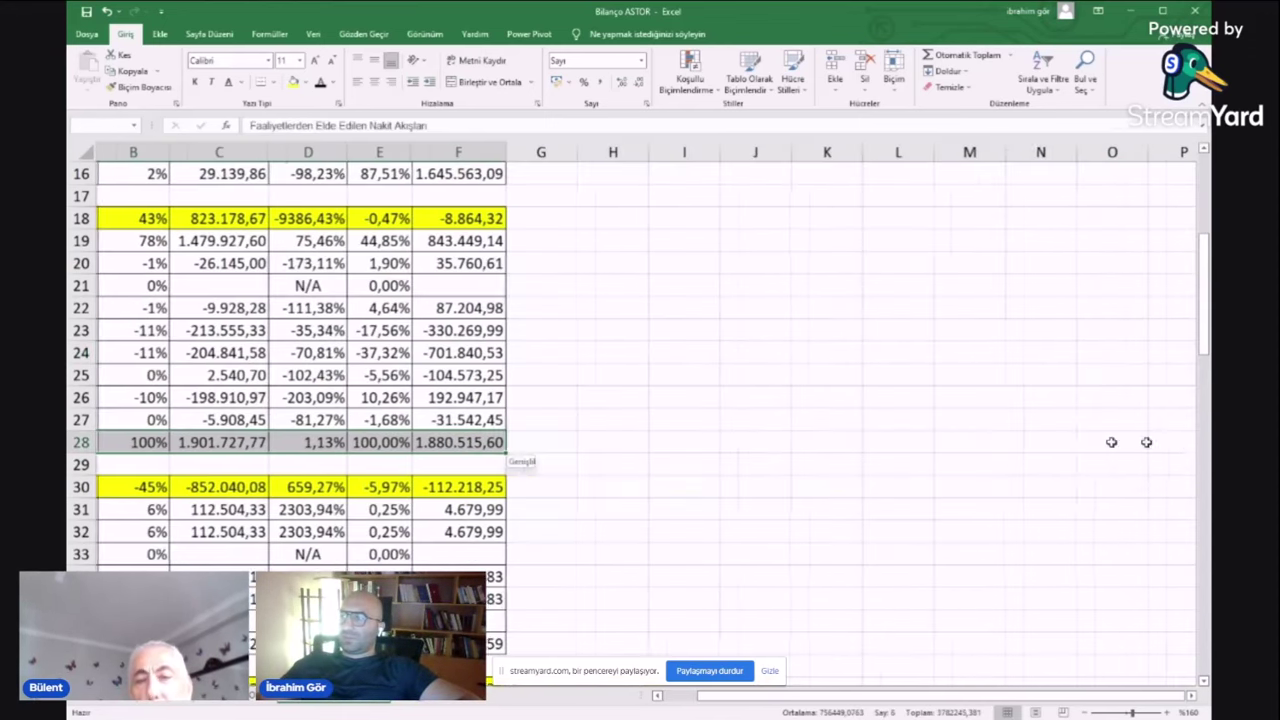
right_click(505, 468)
key("Escape")
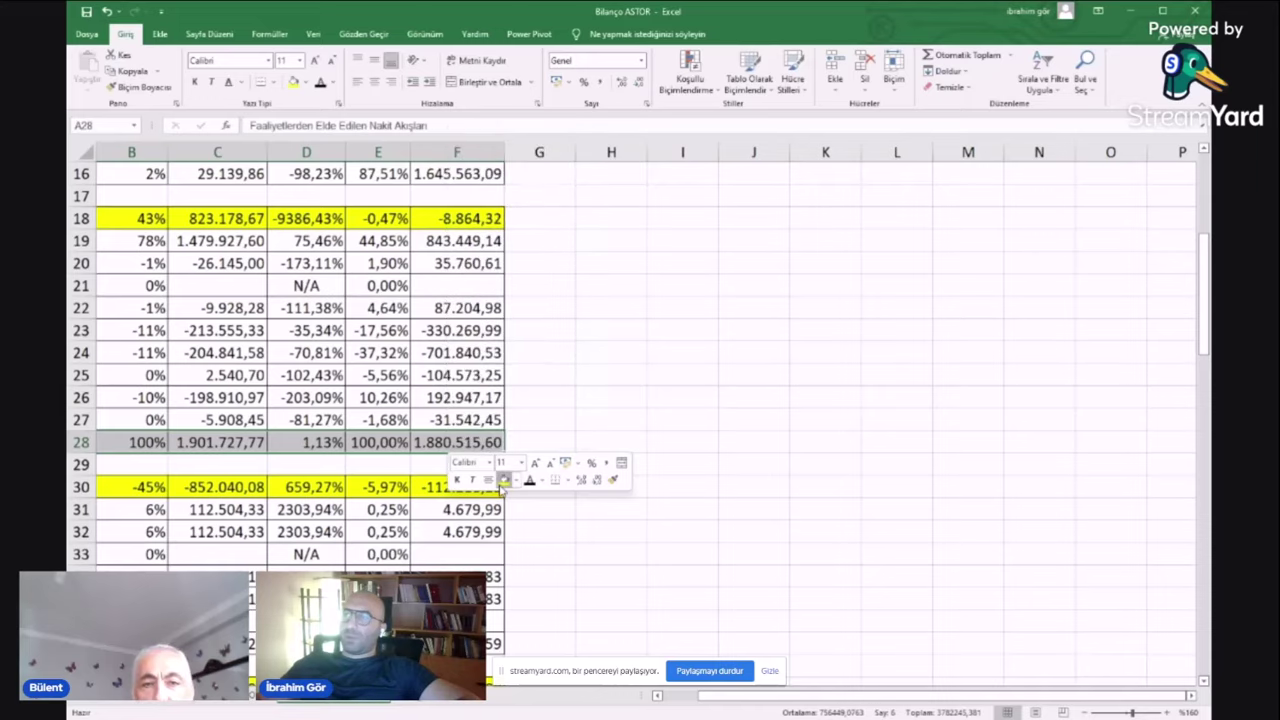
left_click(503, 480)
scroll(655, 396, "down", 1)
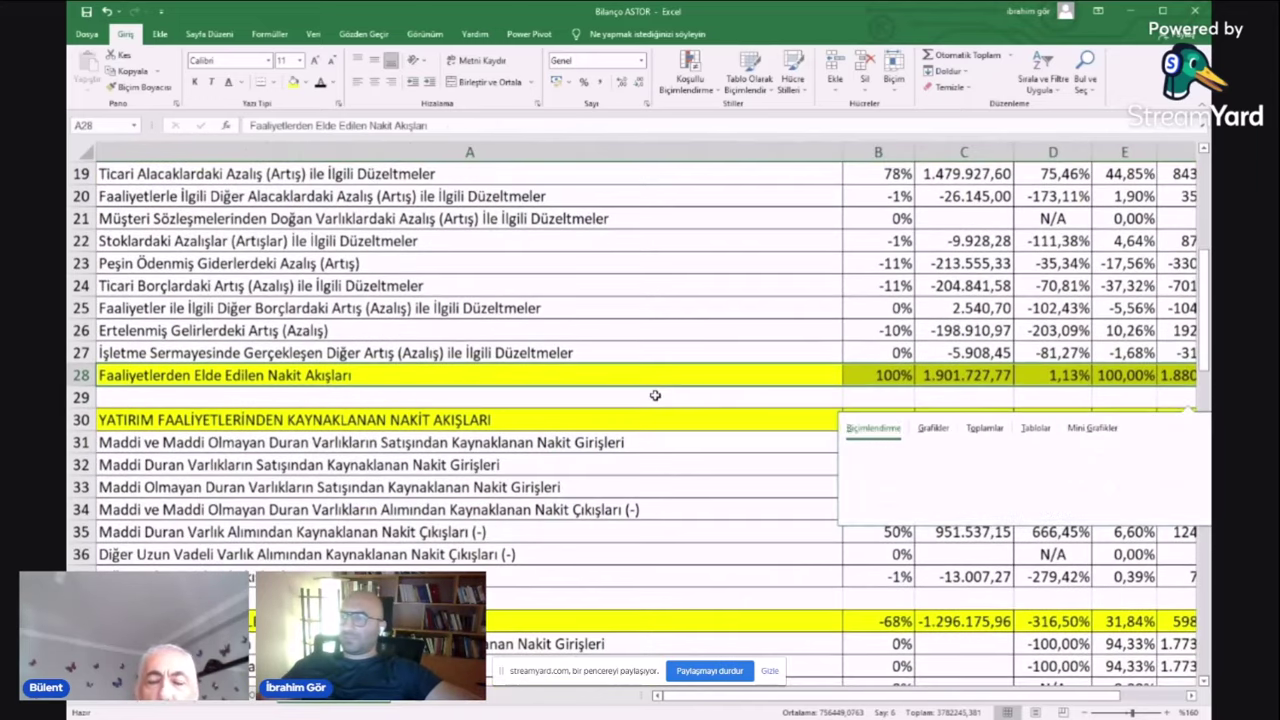
- Check the 2024/03 amounts of Peşin Ödenmiş Giderlerdeki Azalış (Artış) in C23 and Faaliyetlerle İlgili Diğer Alacaklardaki Azalış (Artış) in C20
scroll(655, 396, "down", 1)
scroll(650, 400, "up", 3)
left_click(643, 399)
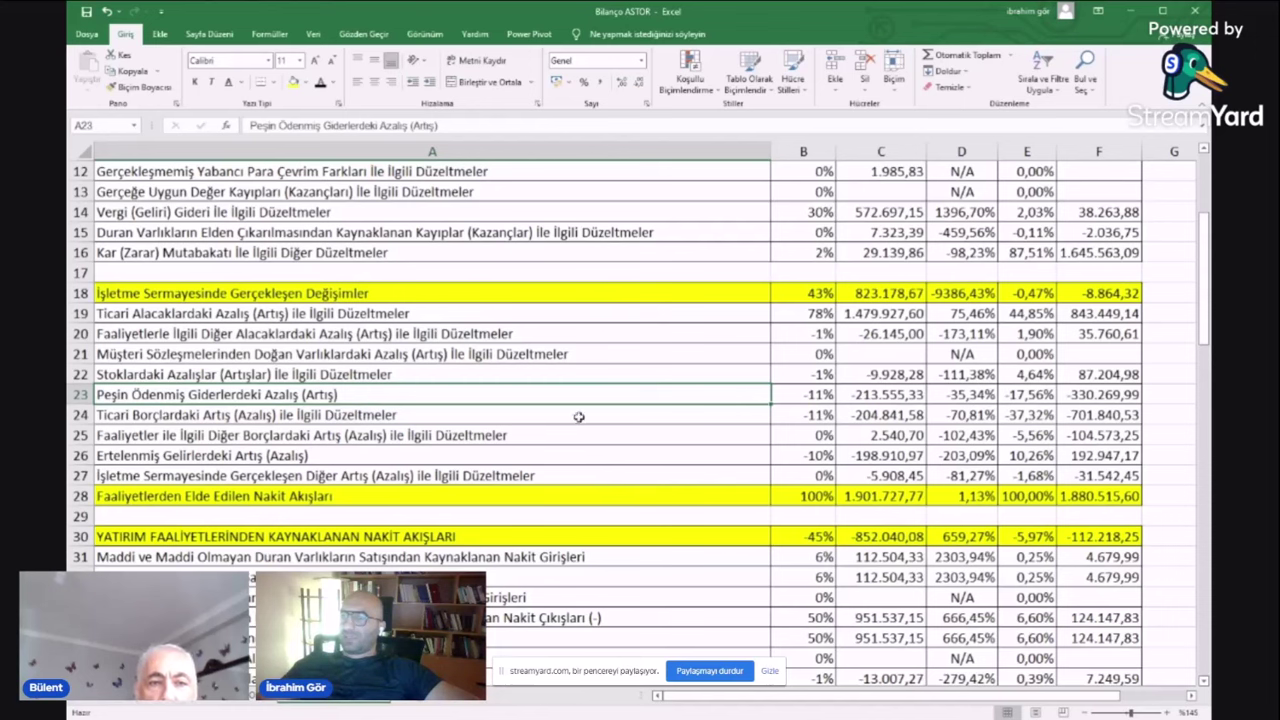
left_click(480, 356)
left_click(464, 390)
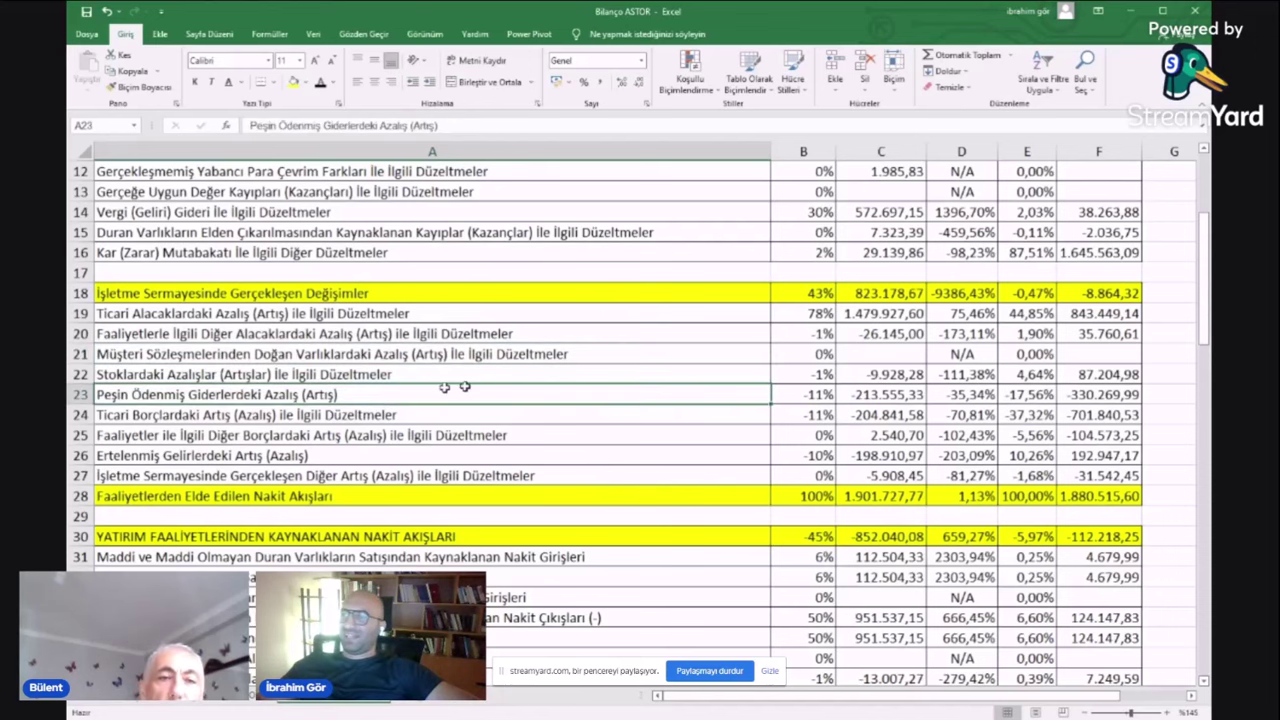
left_click(884, 396)
left_click(885, 337)
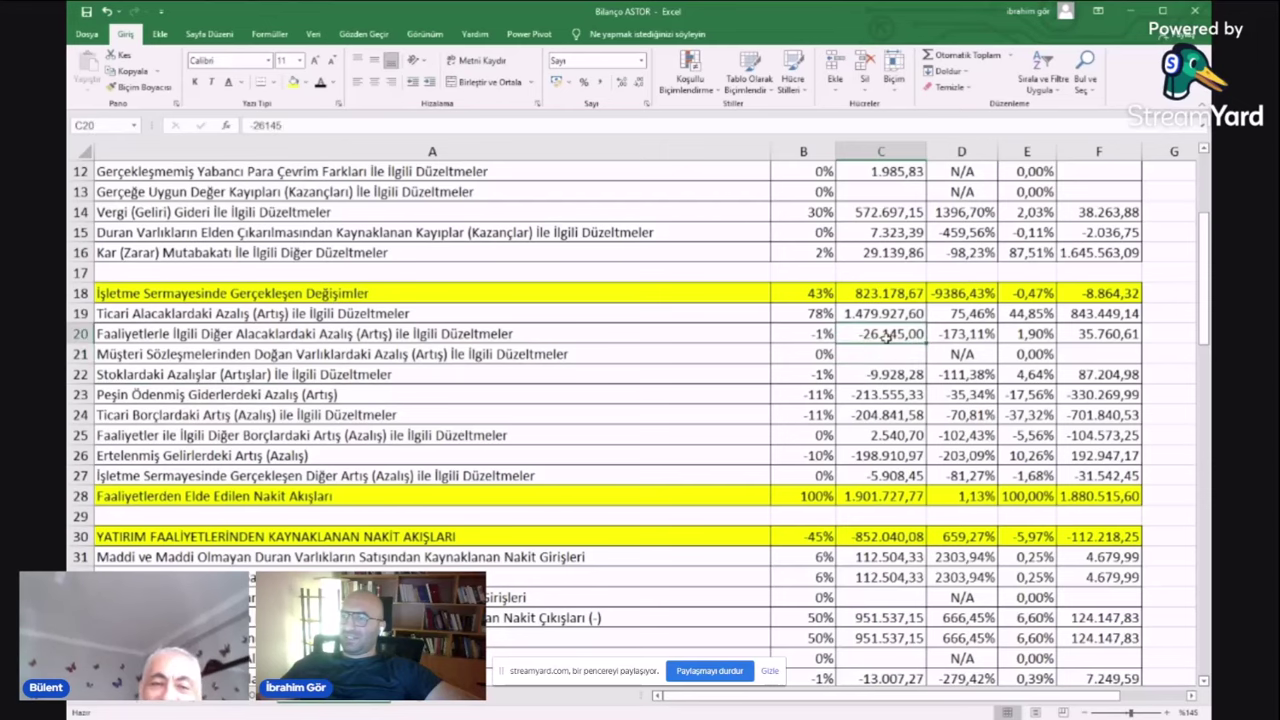
- Check the 2024/03 investing cash flow total in C30 and the inflow from Maddi Duran Varlıkların Satışından in C32
scroll(887, 572, "down", 2)
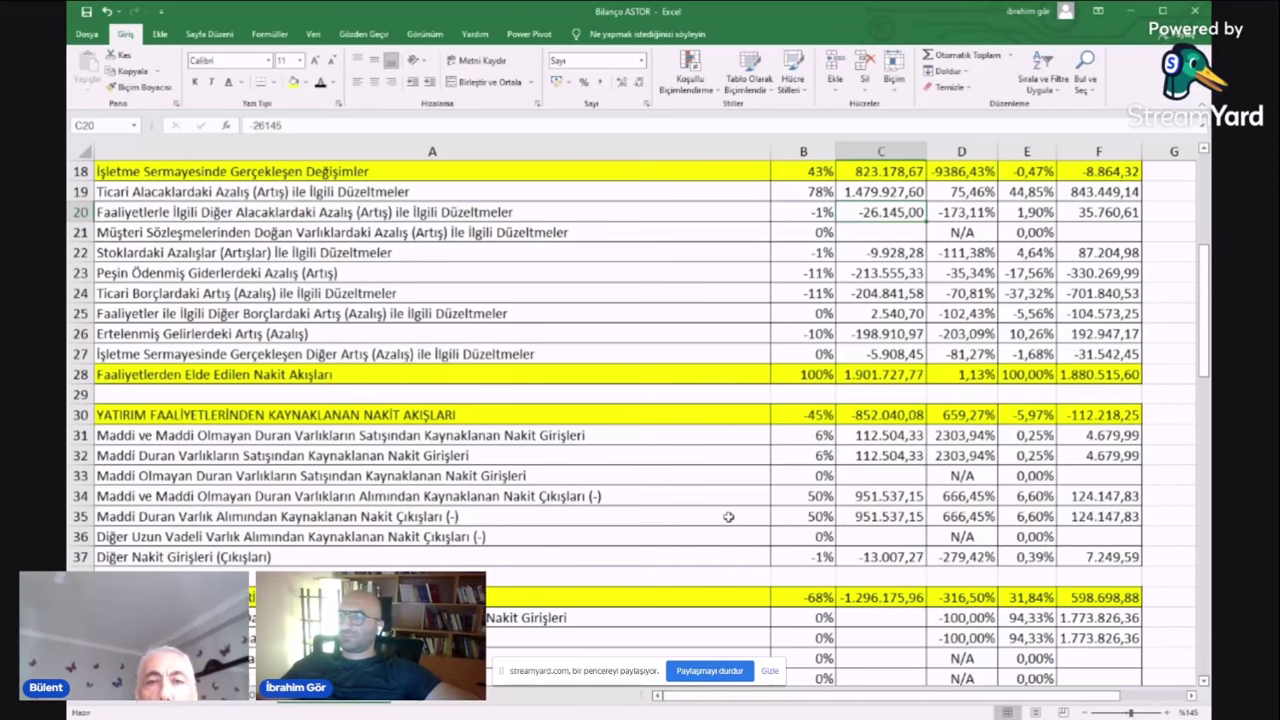
scroll(729, 517, "up", 1)
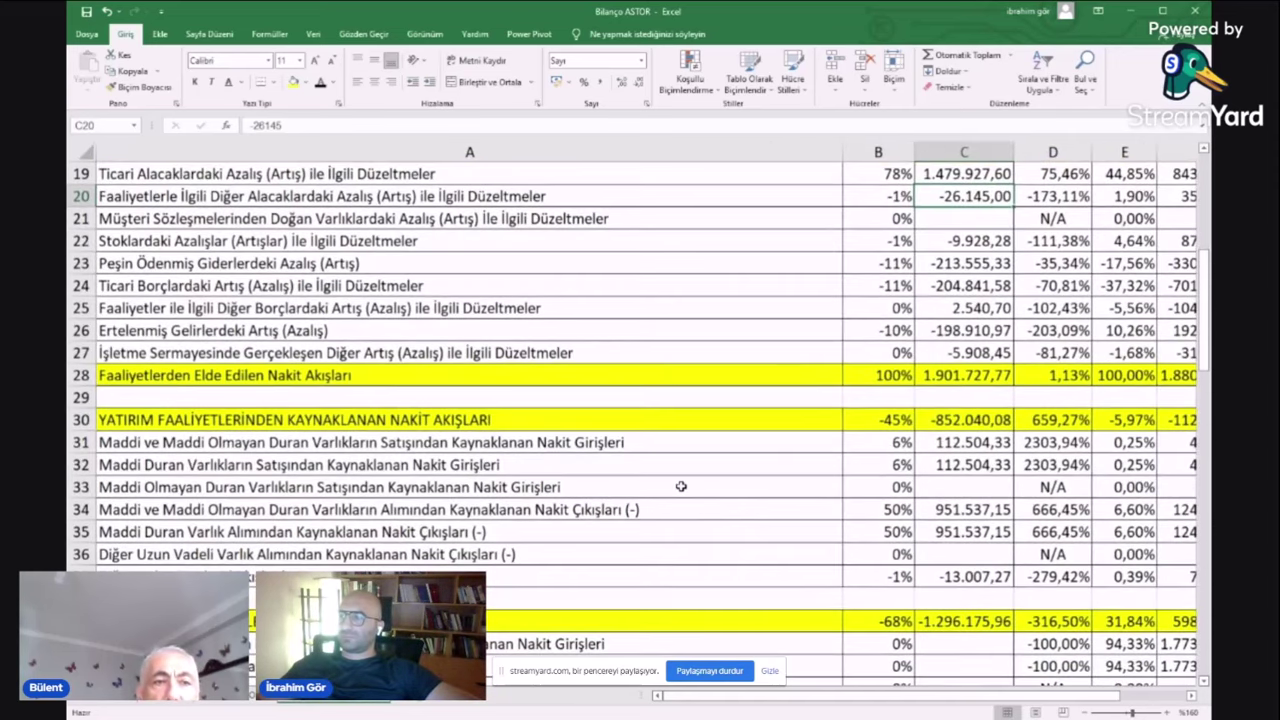
scroll(680, 486, "down", 1)
left_click(963, 351)
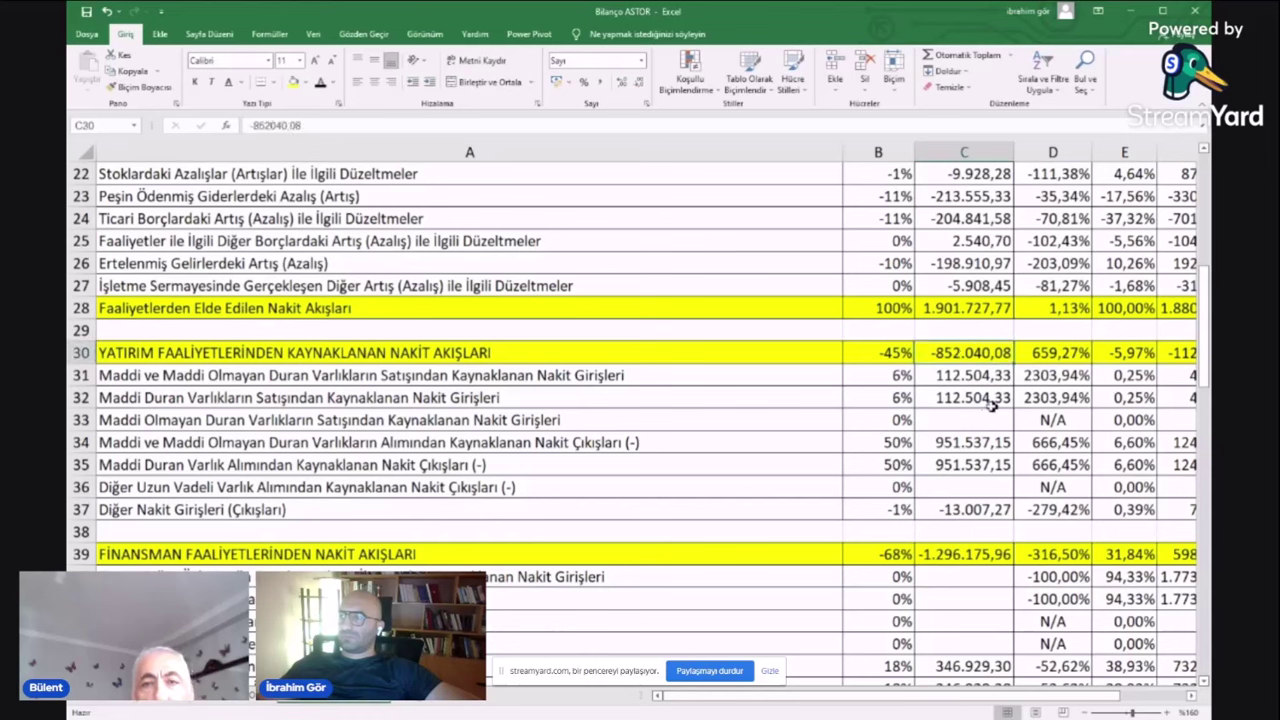
left_click(978, 398)
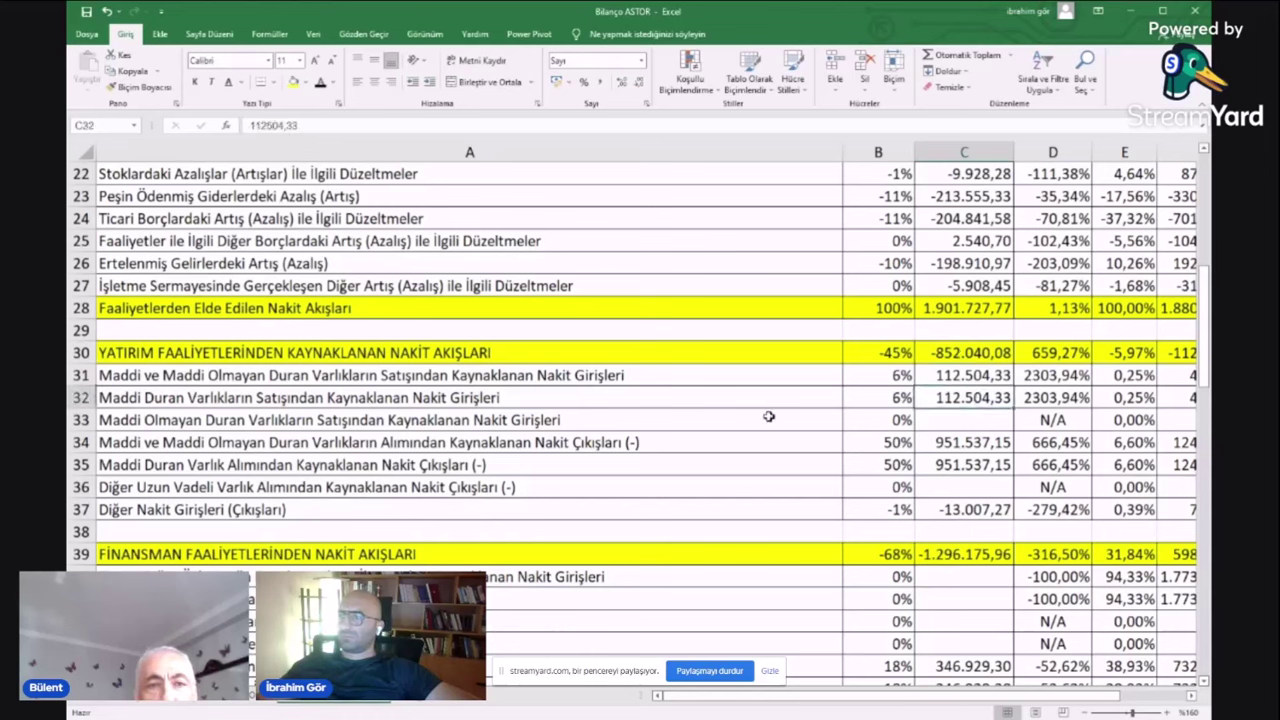
- Check the 2024/03 outflows for Maddi ve Maddi Olmayan Duran Varlık purchases in C34:C35 and Diğer Nakit Girişleri (Çıkışları) in C37
left_click_drag(952, 445, 952, 464)
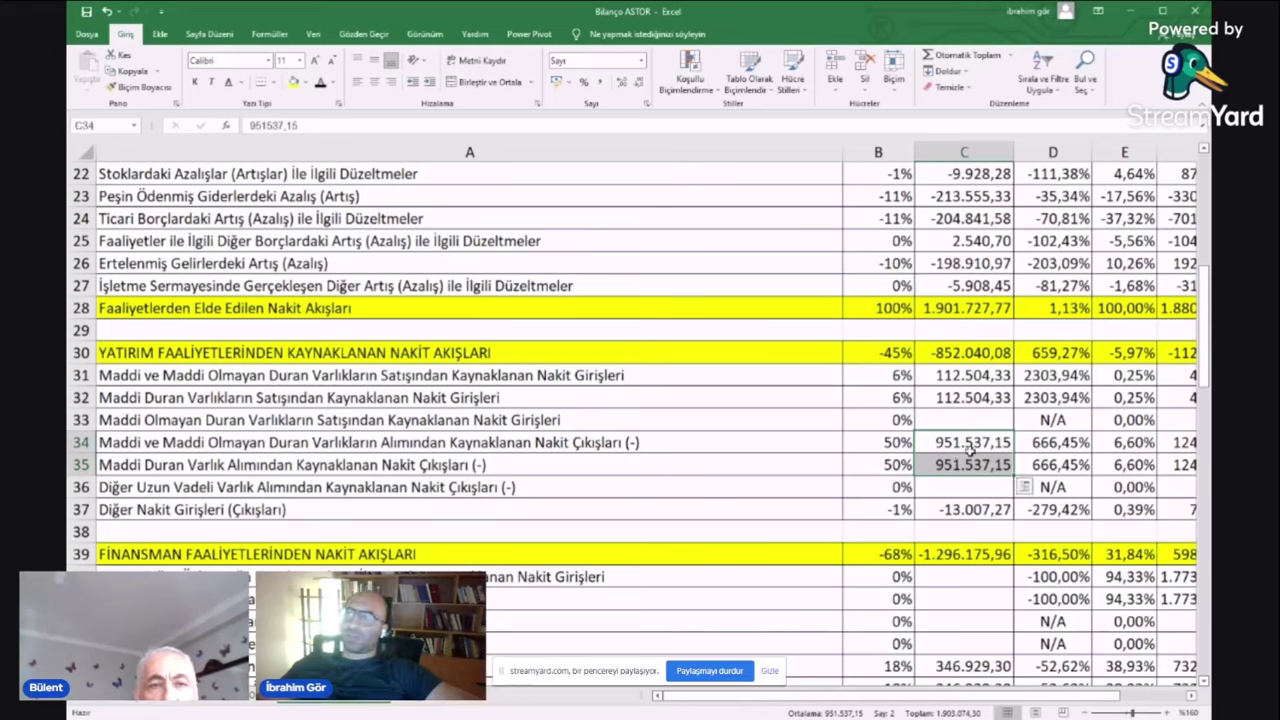
left_click(970, 448)
left_click_drag(964, 442, 966, 465)
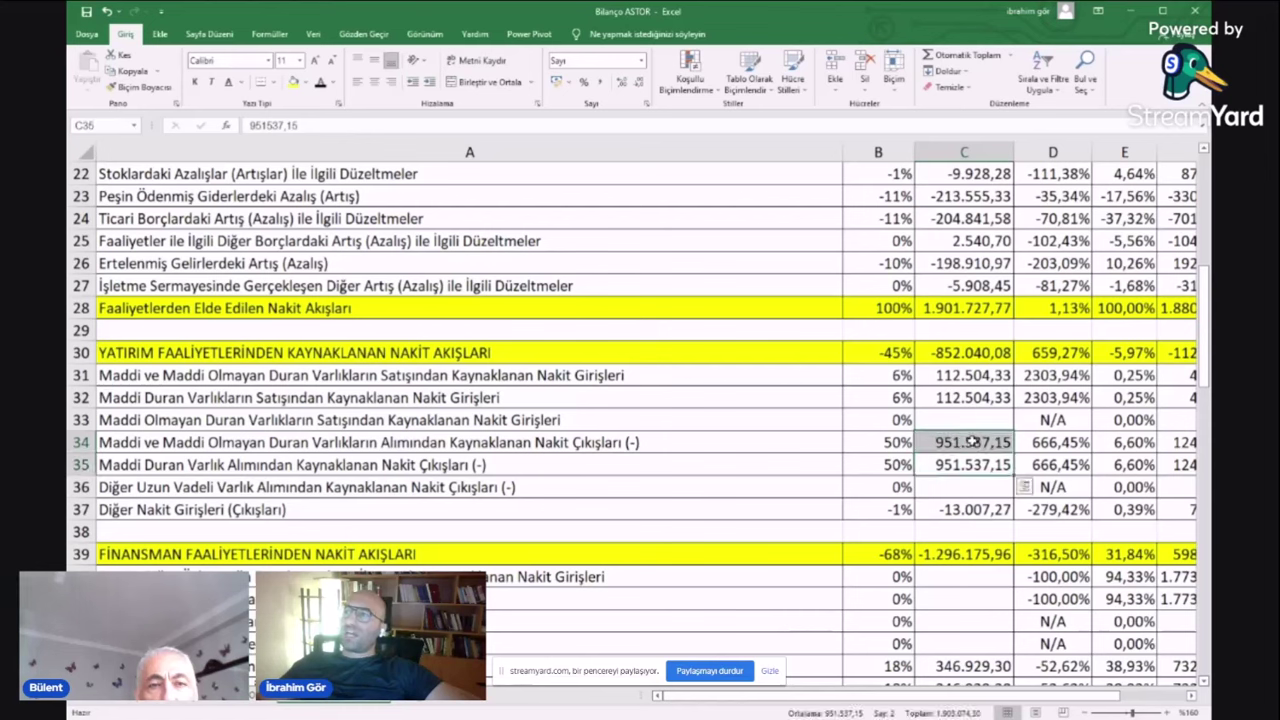
left_click(968, 448)
left_click(962, 487)
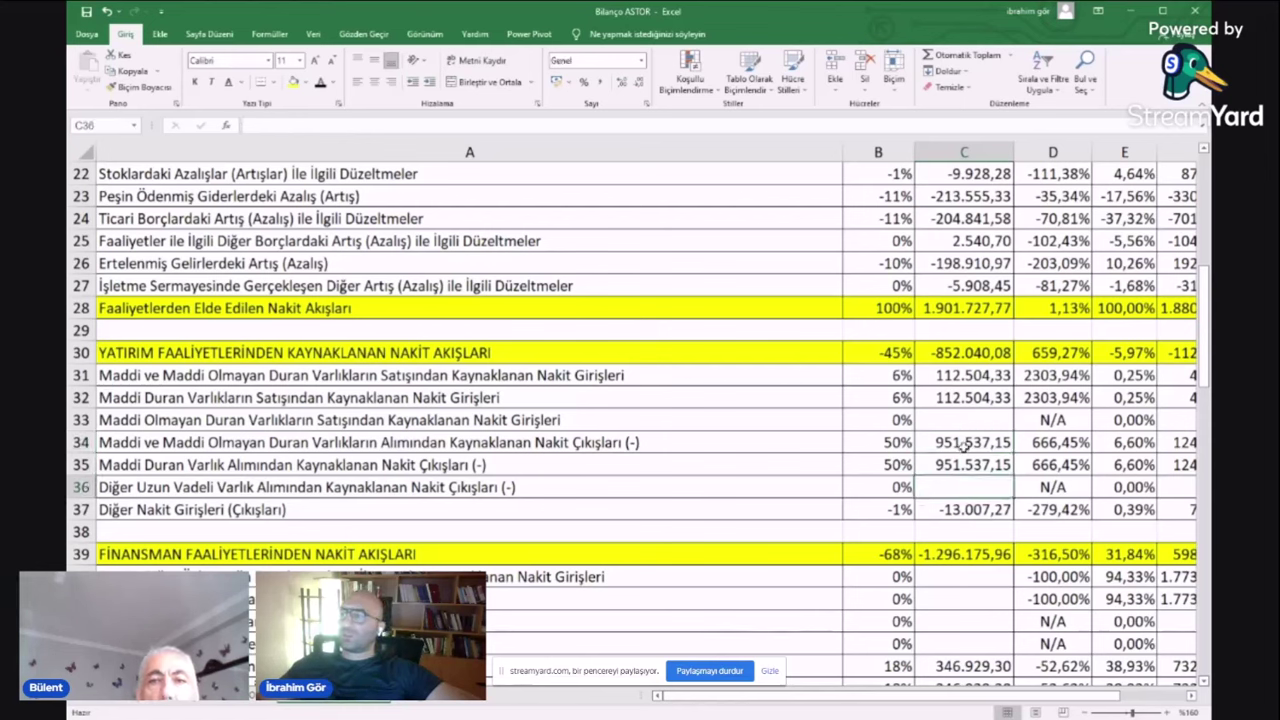
left_click(967, 371)
left_click(967, 516)
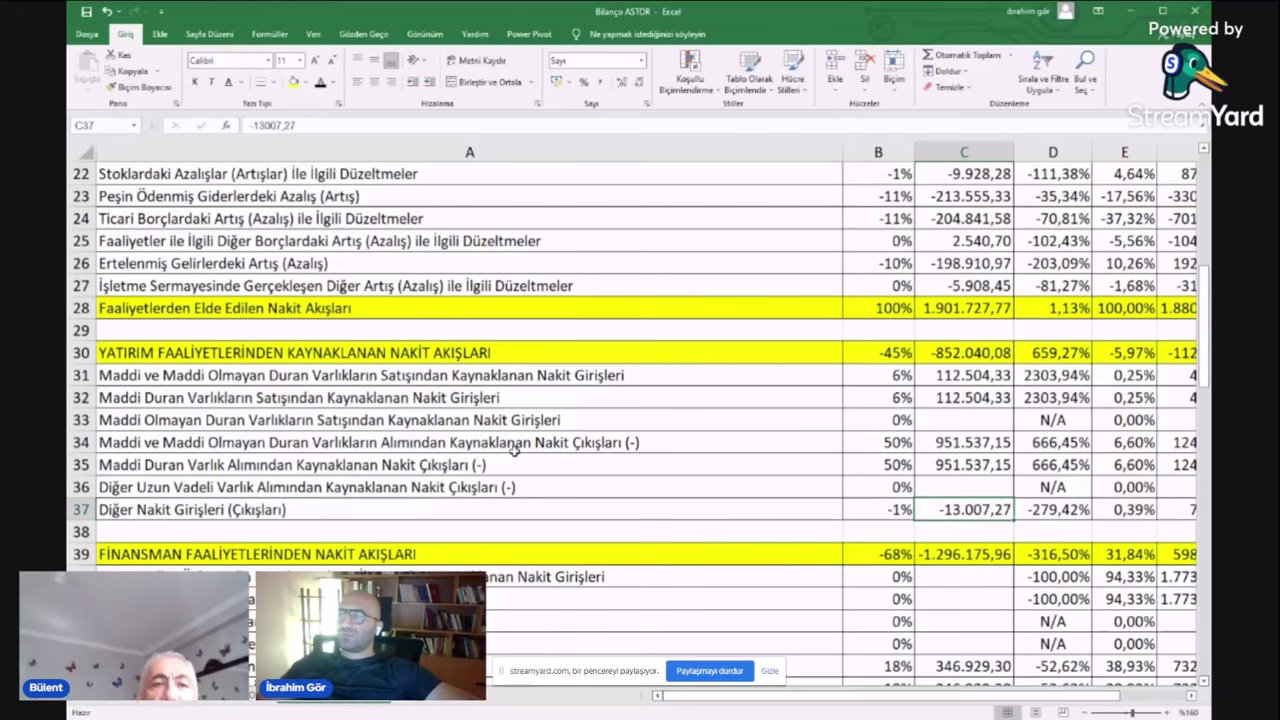
- Look through the cash flow statement, examining the YATIRIM and FİNANSMAN FAALİYETLERİ sections and the rows around them
scroll(514, 449, "down", 6)
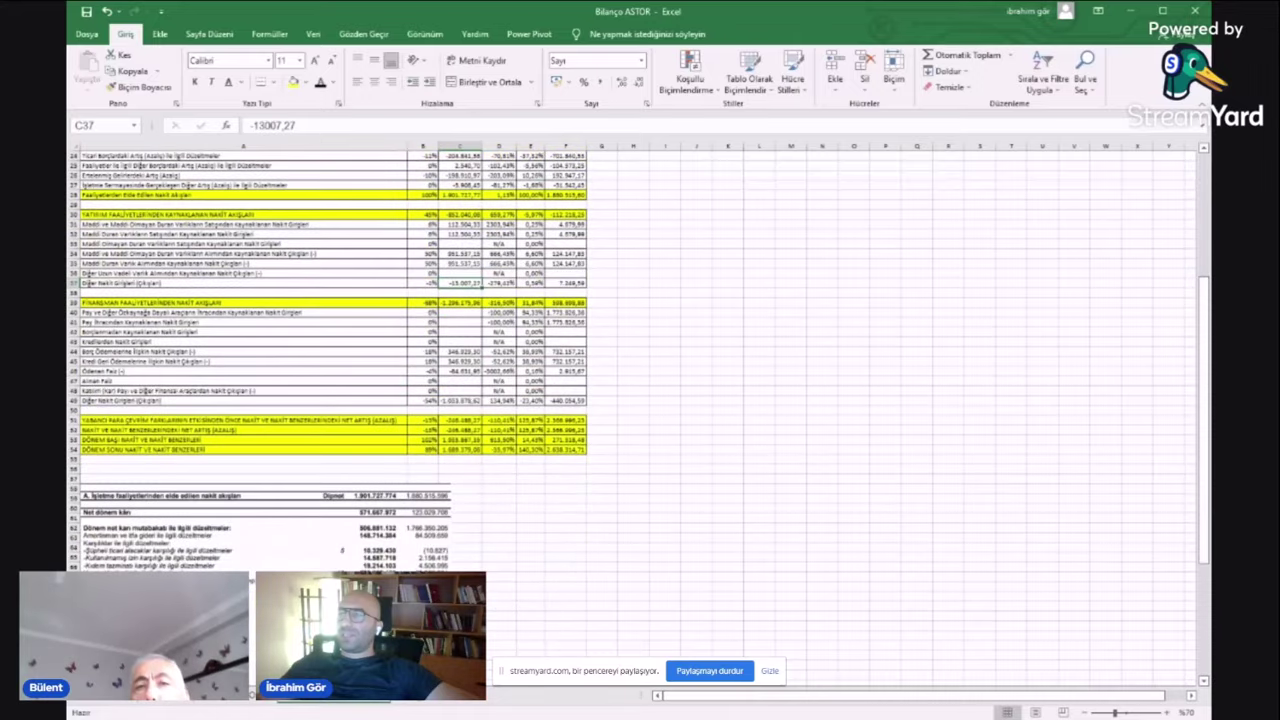
scroll(290, 494, "down", 9)
scroll(290, 494, "up", 15)
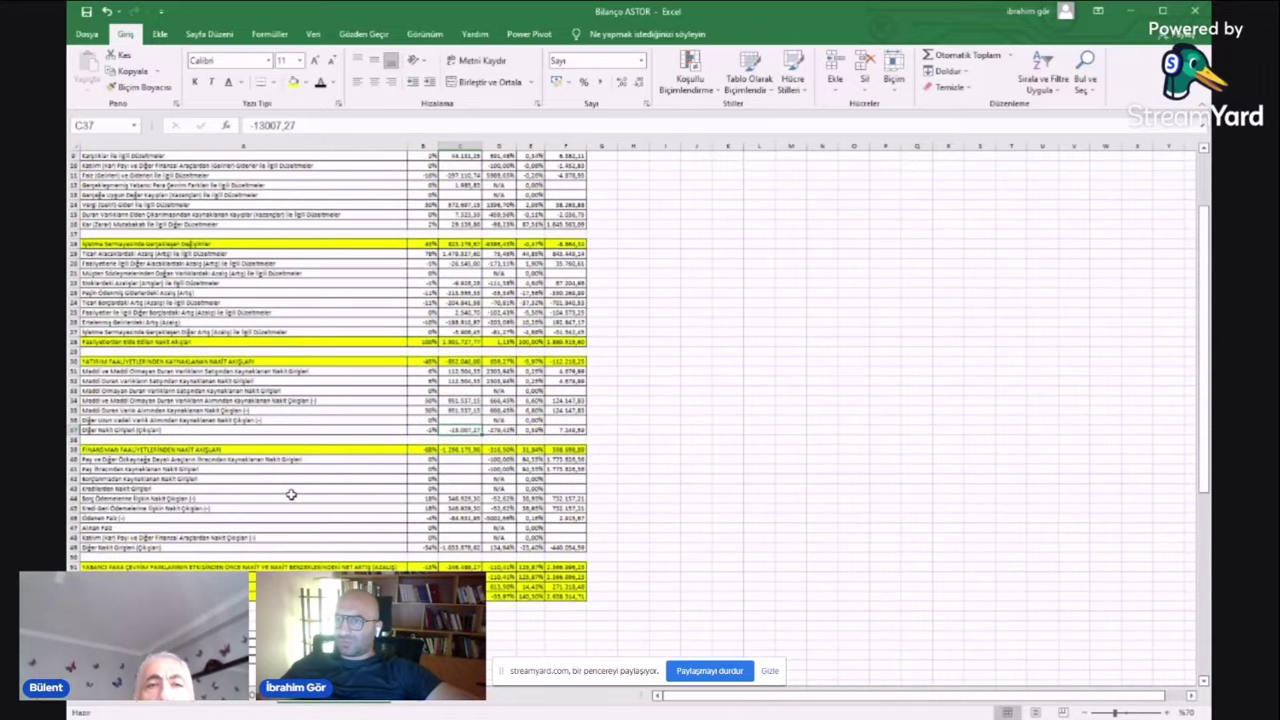
scroll(290, 494, "up", 8)
scroll(418, 458, "down", 3)
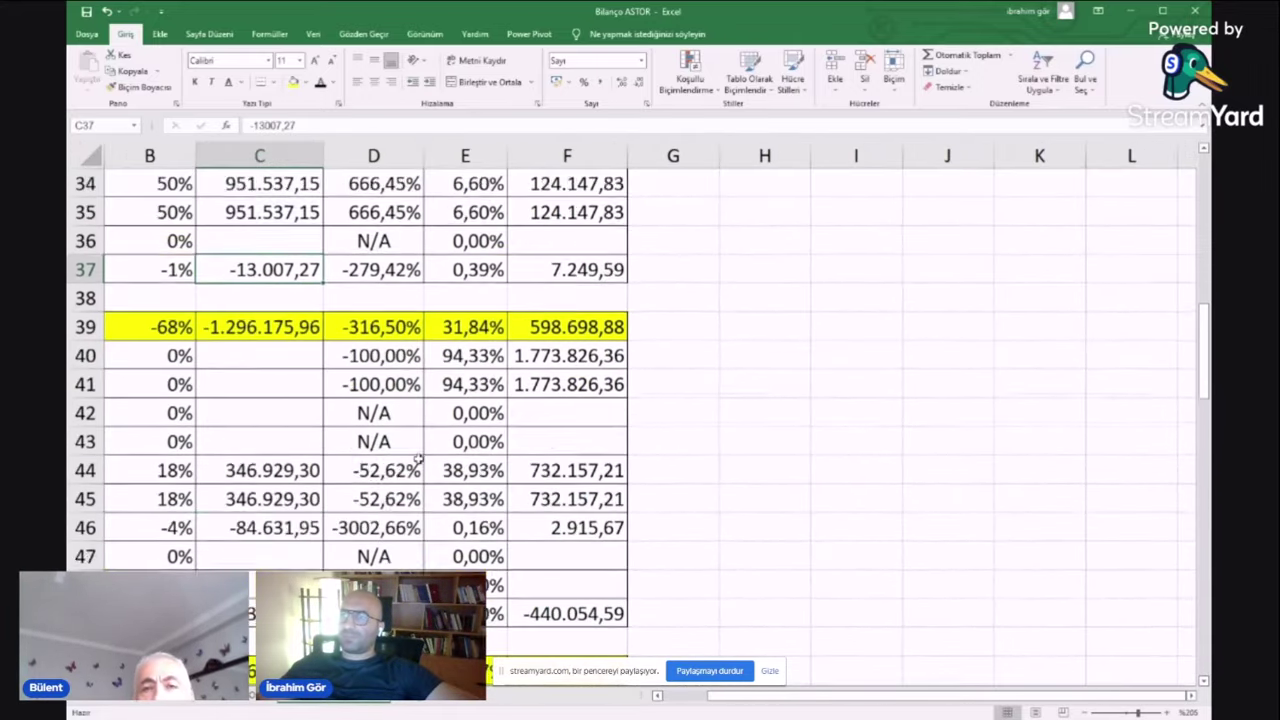
scroll(418, 458, "down", 7)
scroll(651, 460, "up", 10)
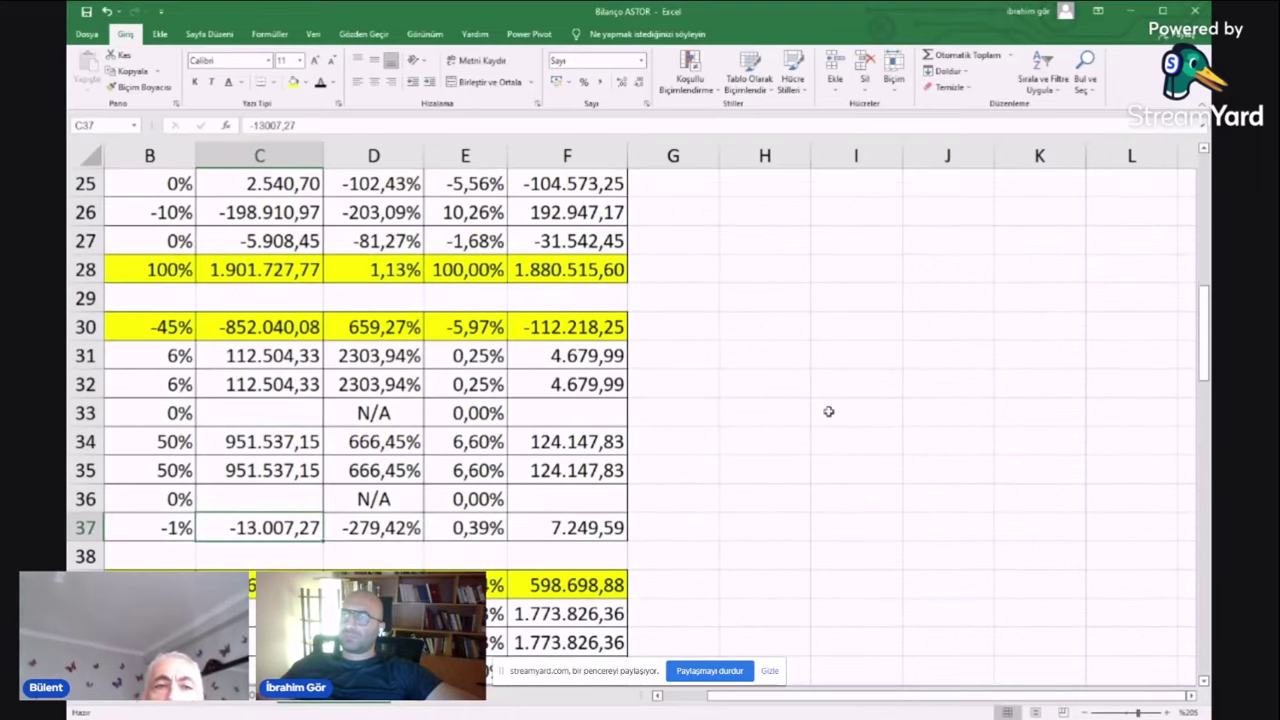
scroll(829, 411, "left", 3)
scroll(405, 418, "down", 5)
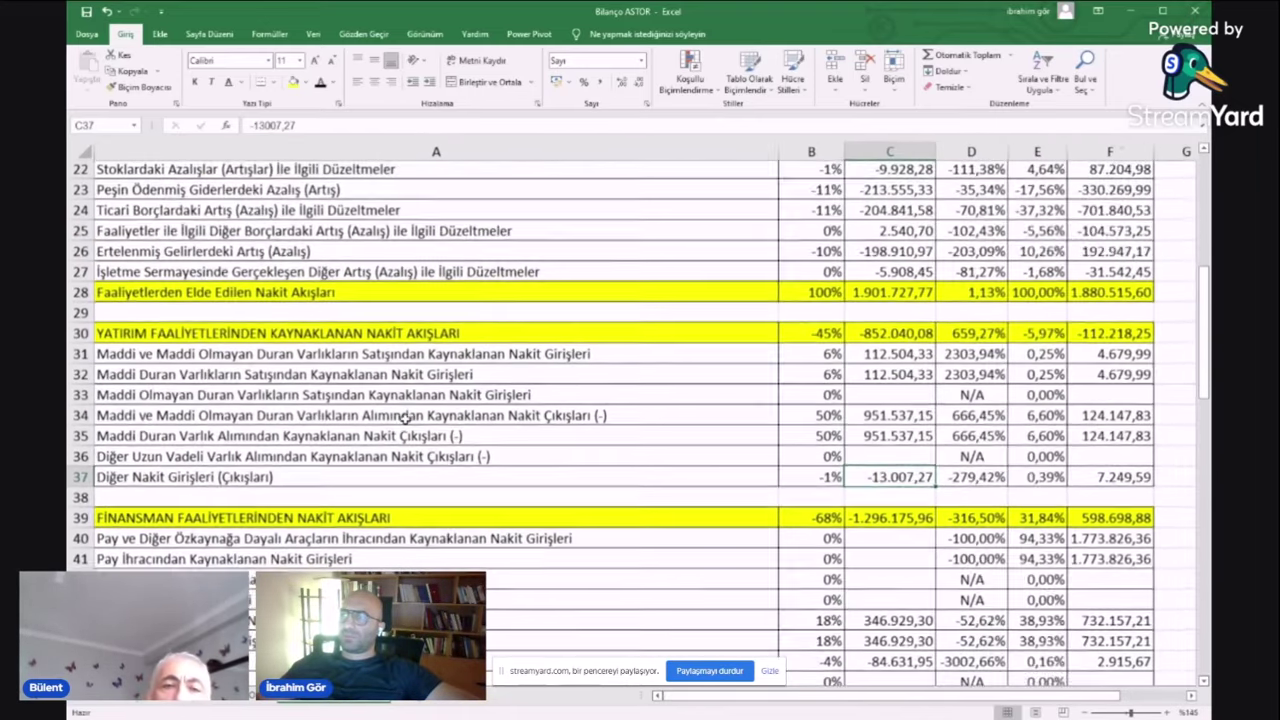
scroll(405, 418, "down", 1)
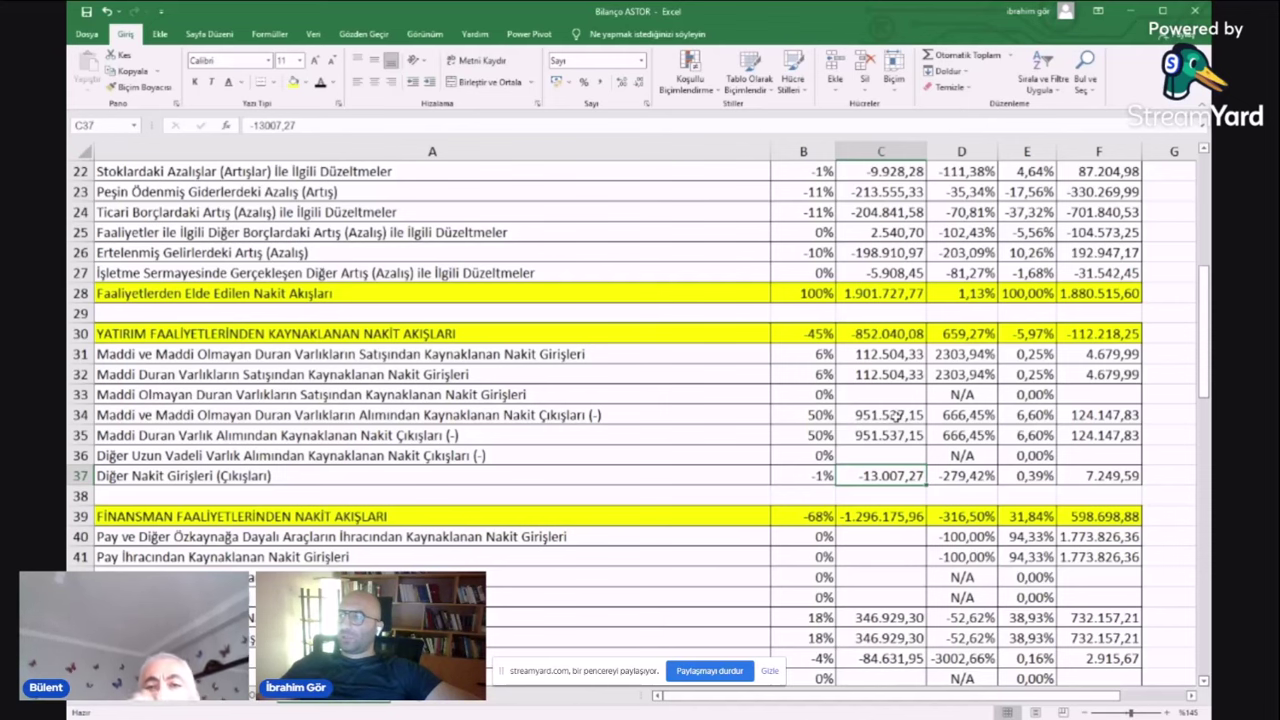
- Add the row label CAPEX/Hasılat in A49, below the last ratio in the balance sheet's Rasyolar table
key("ctrl+Page_Up")
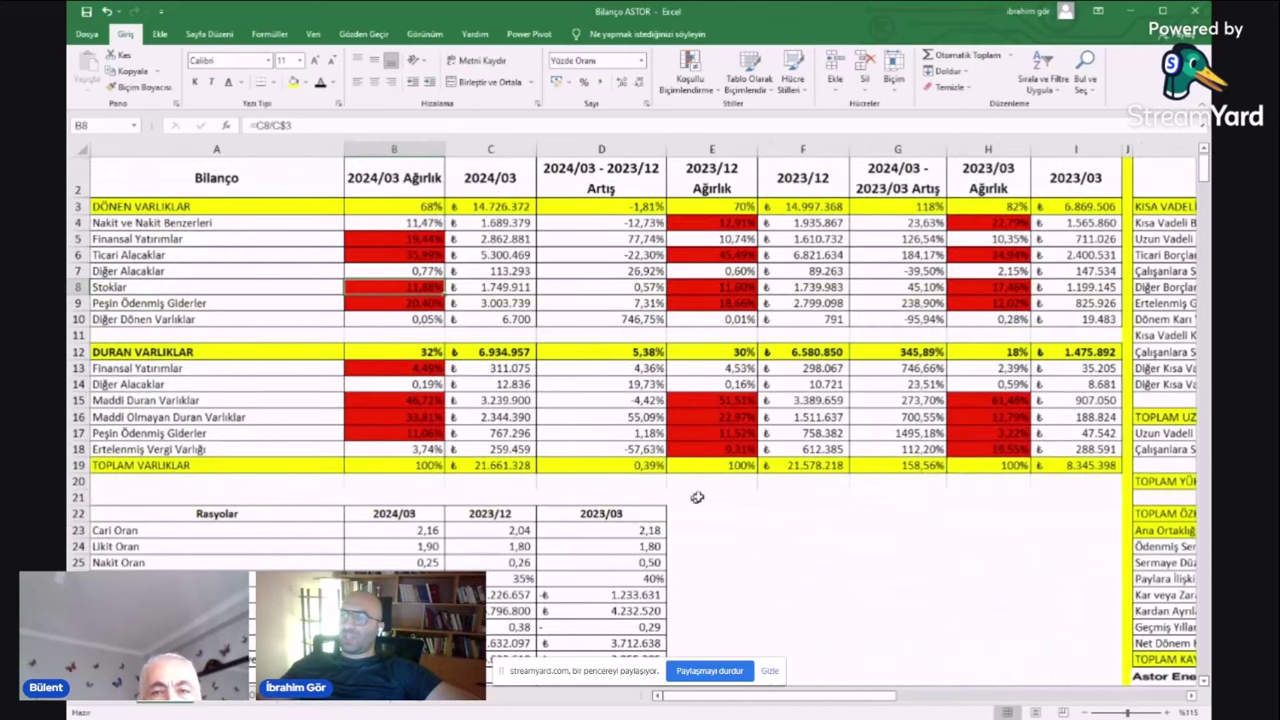
scroll(697, 497, "down", 10)
left_click(120, 441)
type("CA")
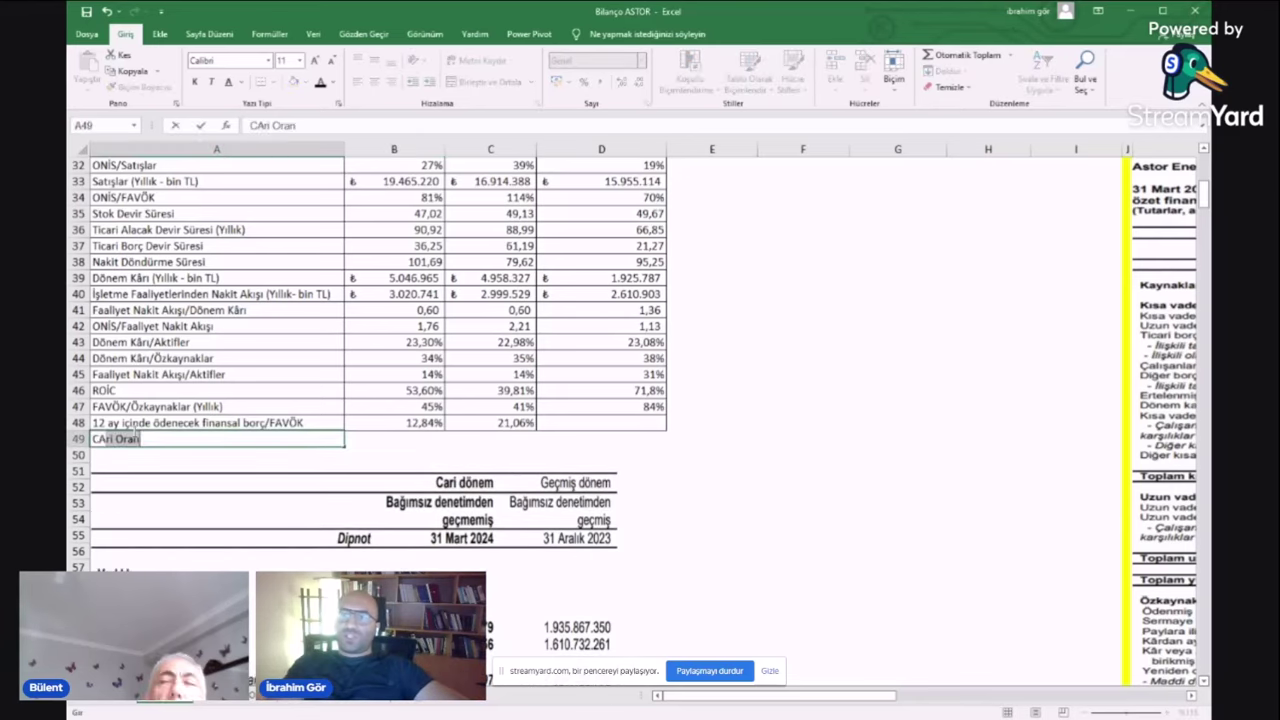
type("PEX")
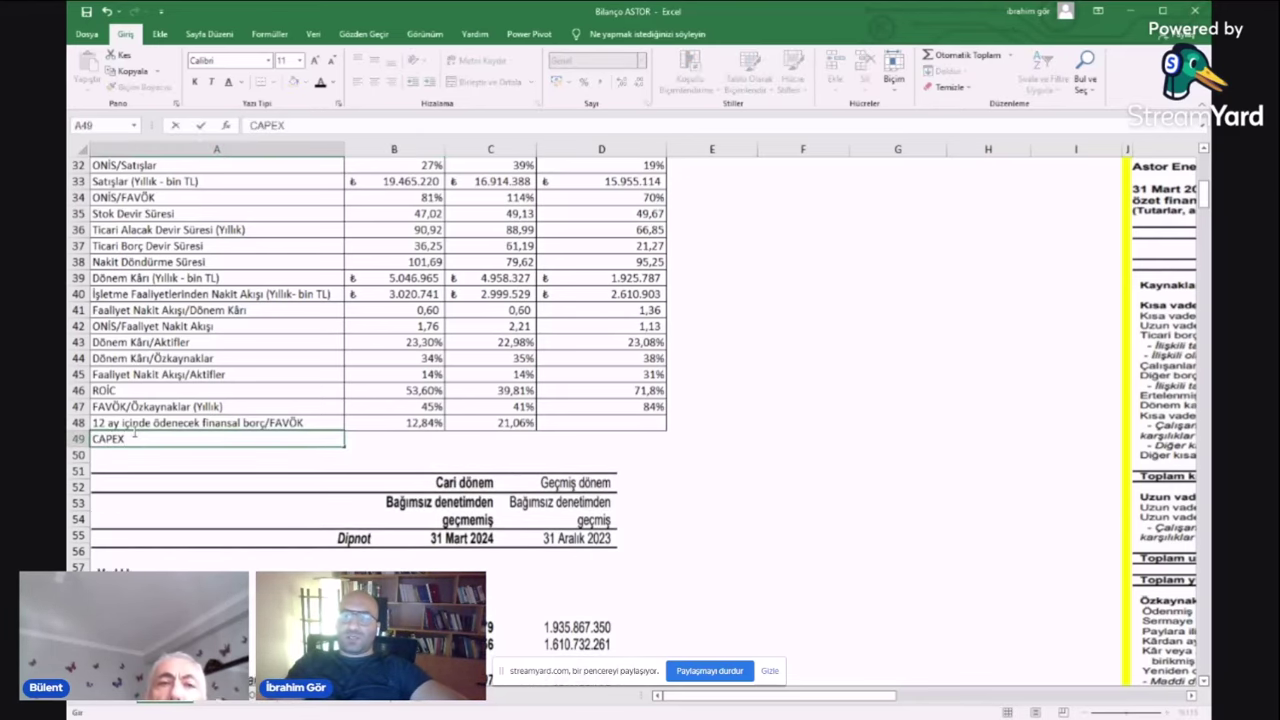
type("/")
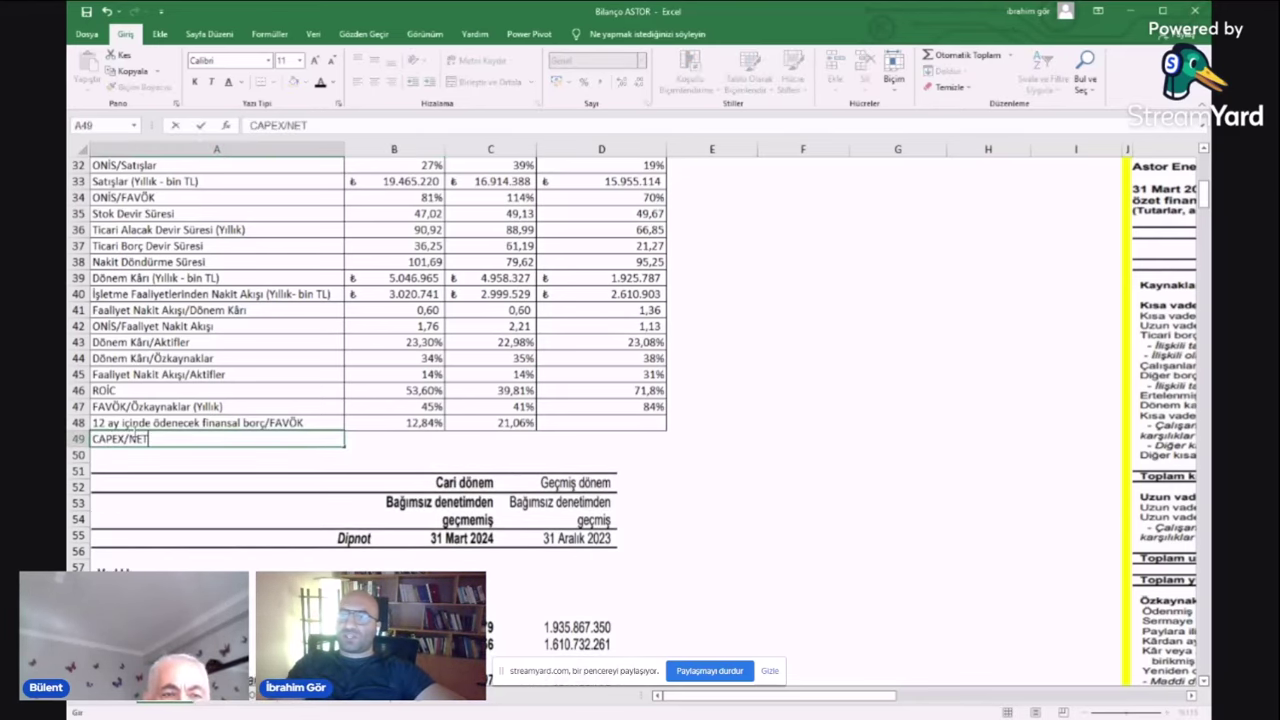
key("BackSpace")
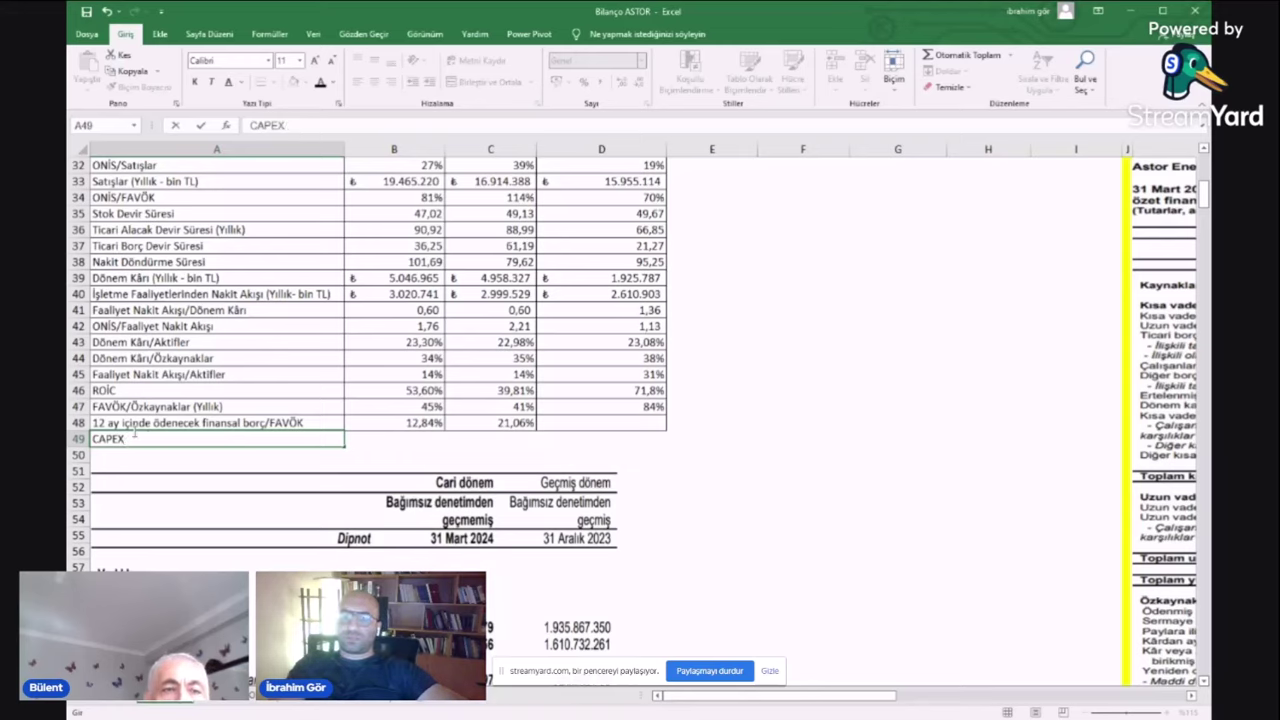
type("/HA")
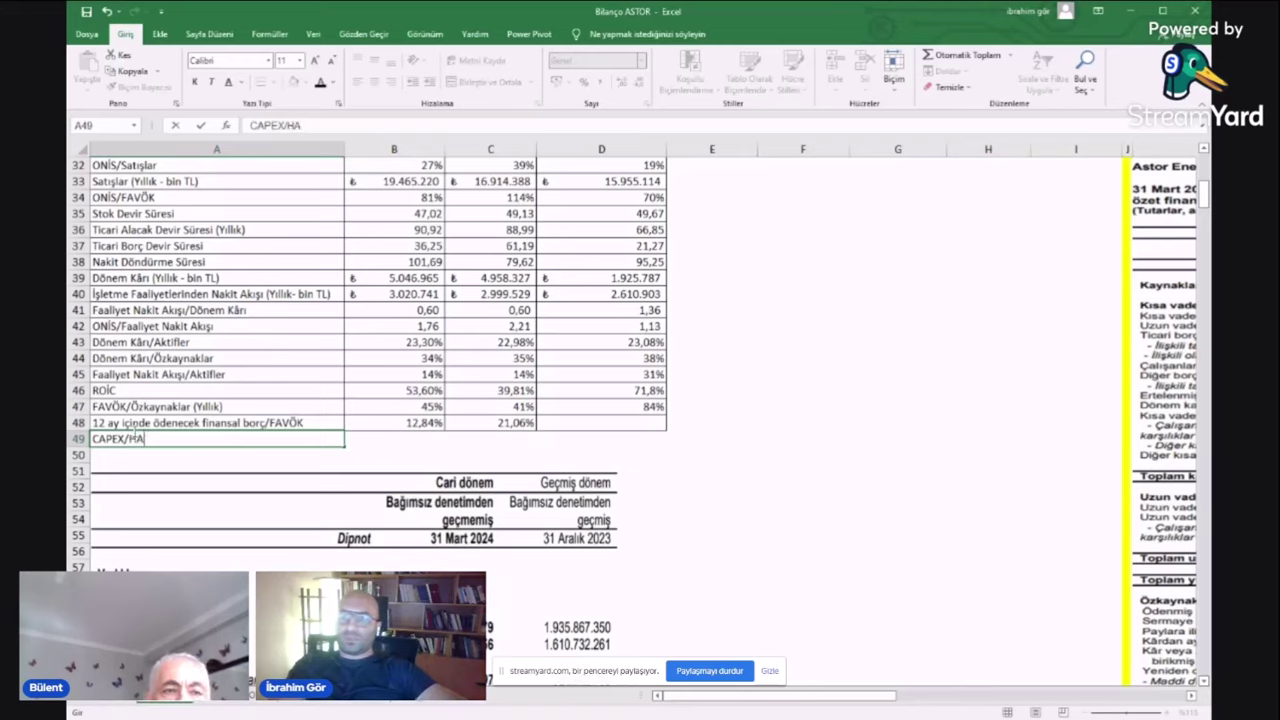
type("Ssılat")
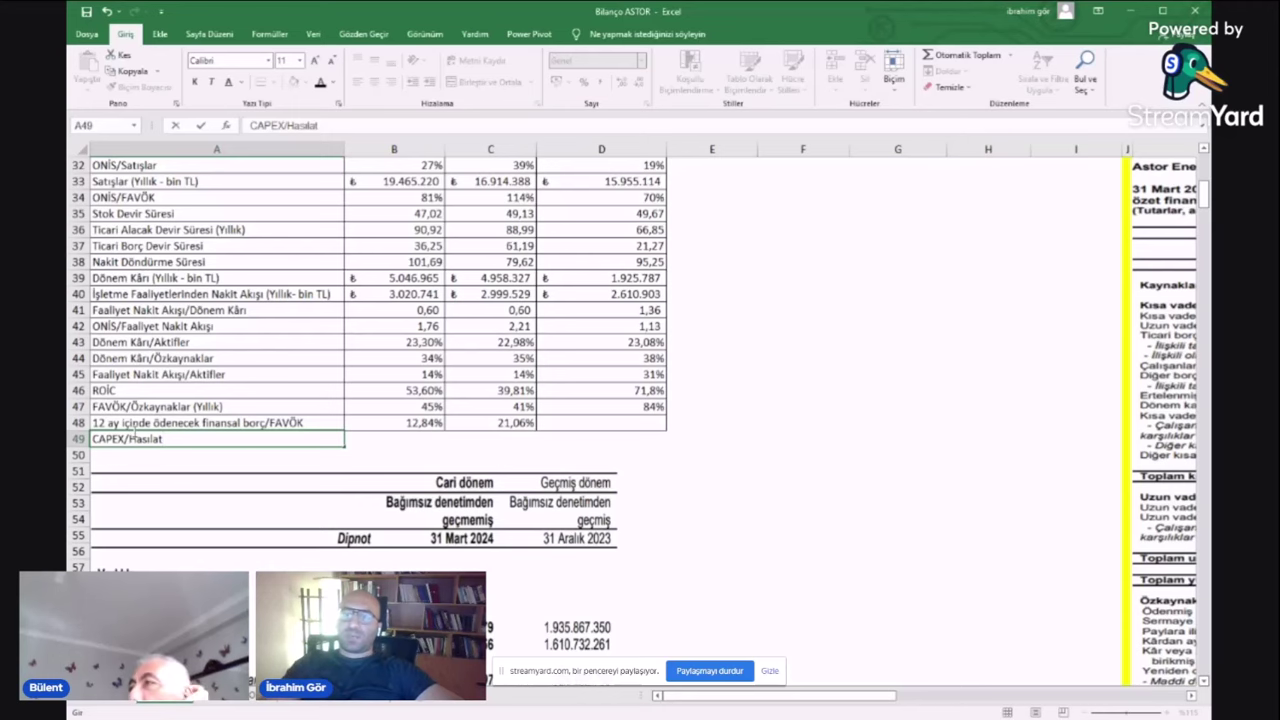
left_click(131, 428)
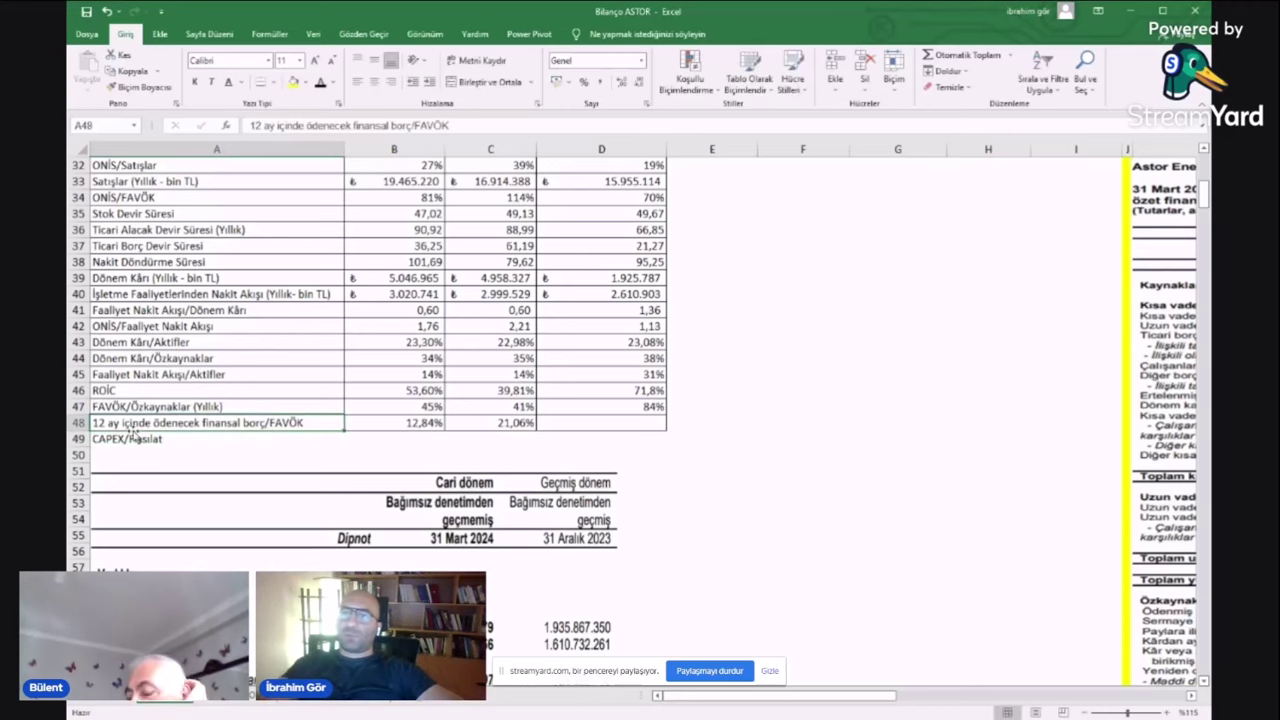
- Examine the 2024/03 outflows for Maddi ve Maddi Olmayan Duran Varlık purchases in C34:C35 of the cash flow statement
left_click(366, 705)
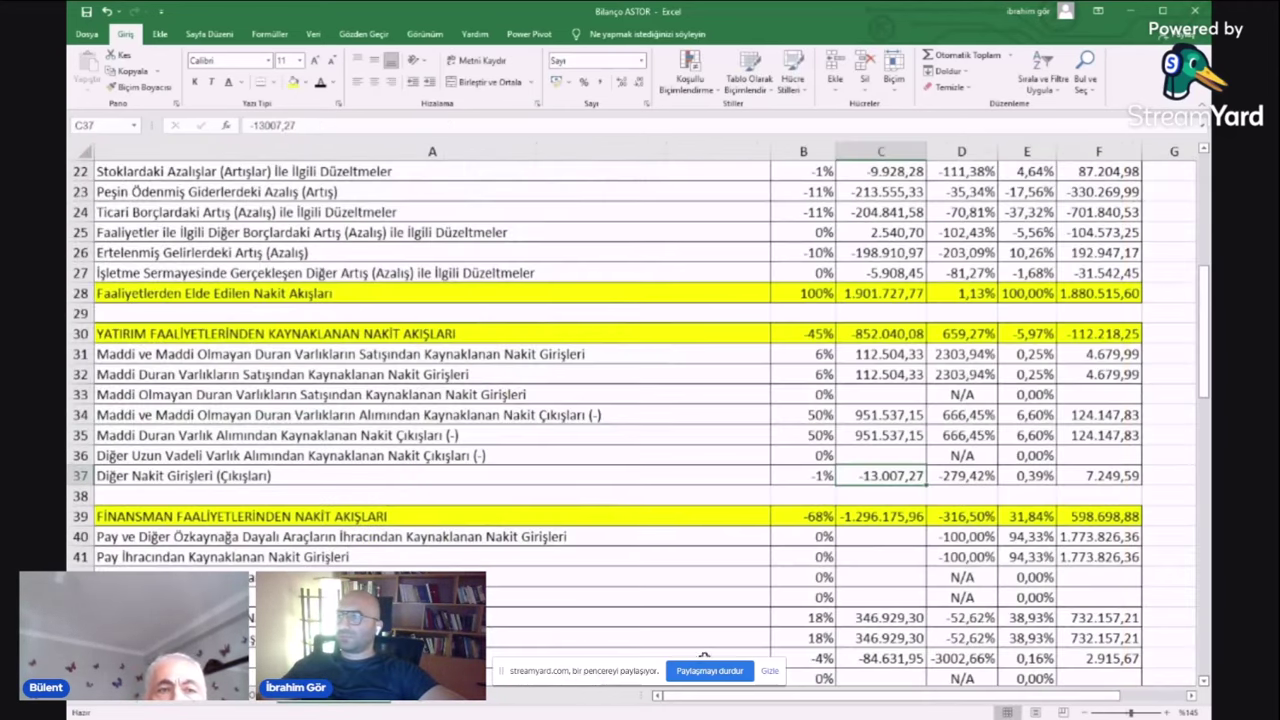
left_click(878, 414)
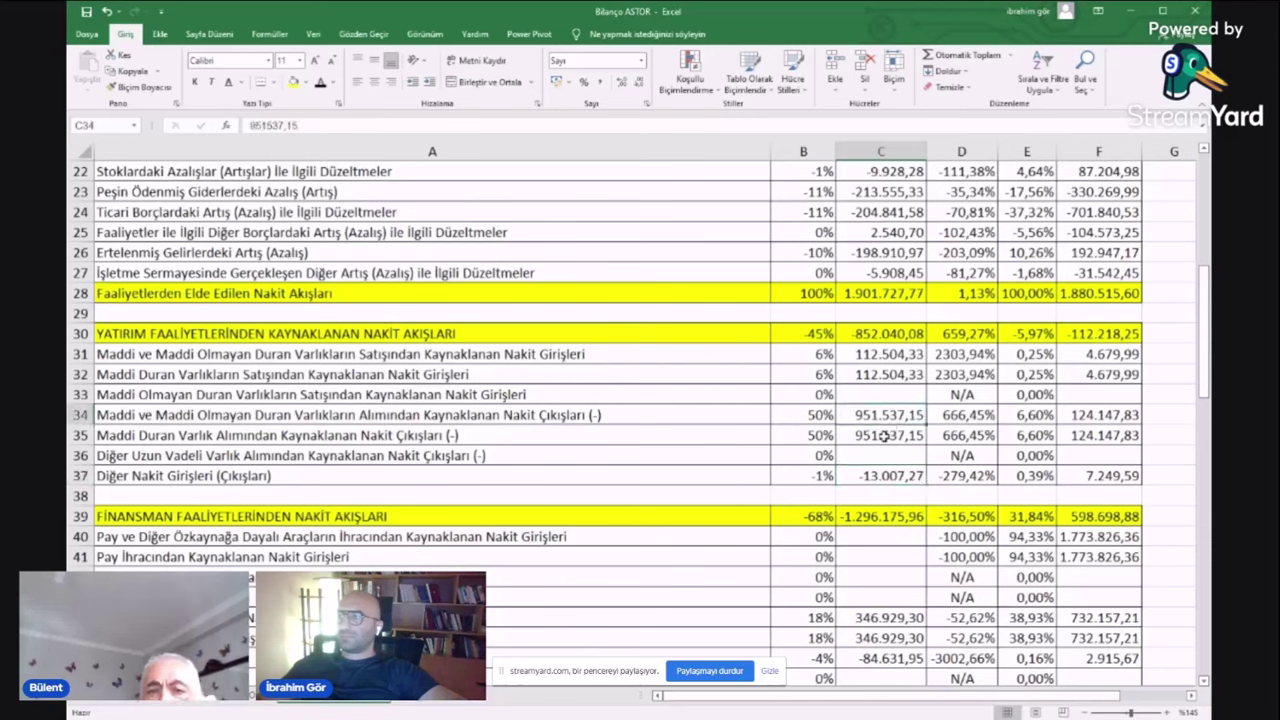
left_click(884, 436)
key("ctrl+c")
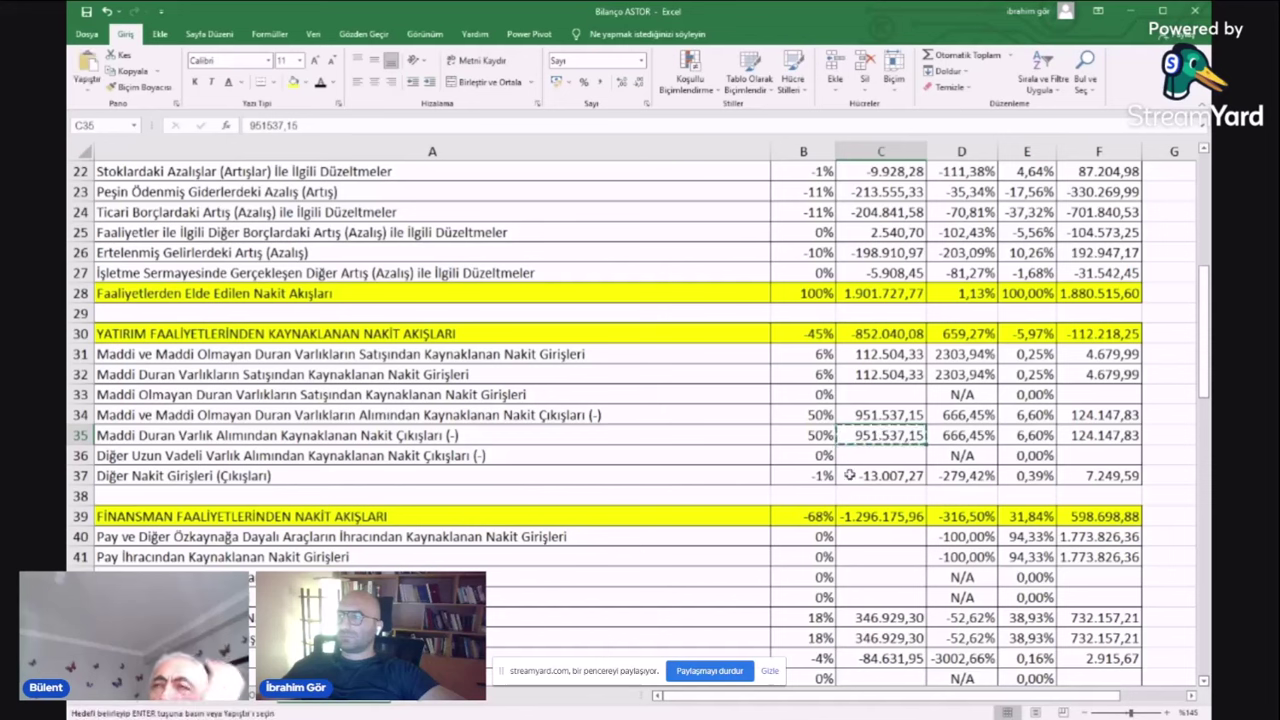
double_click(750, 456)
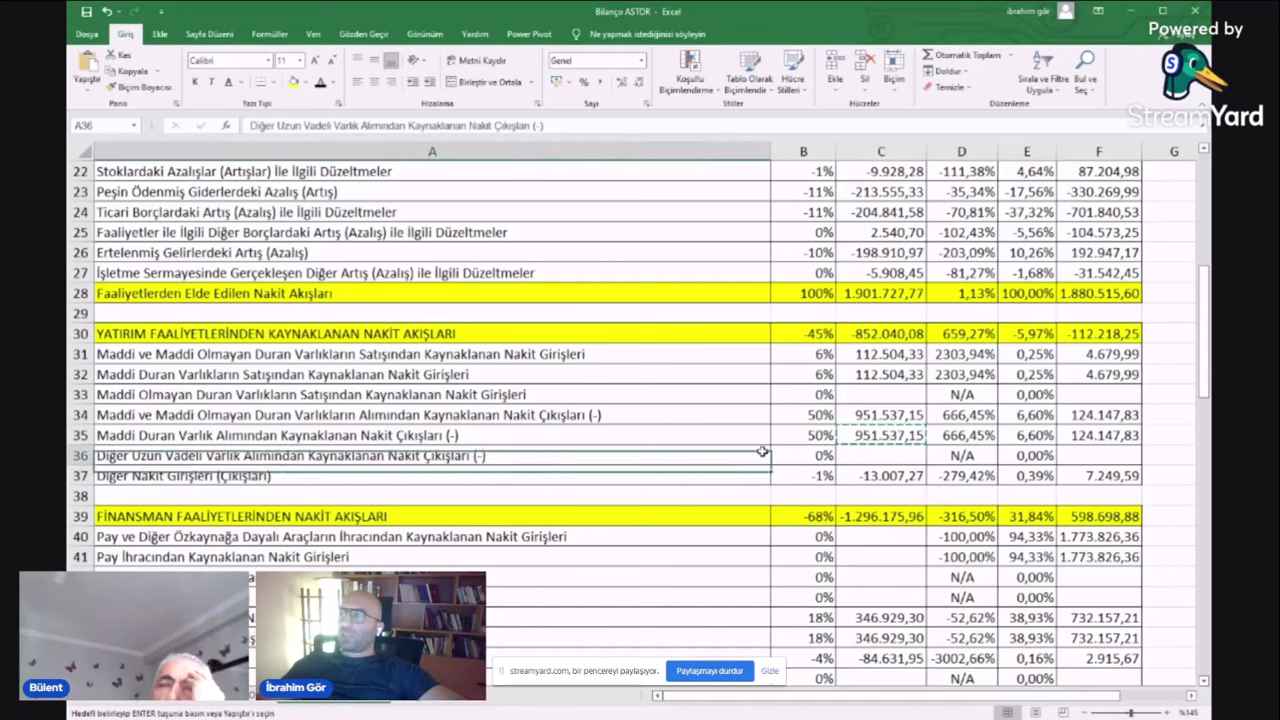
left_click(903, 441)
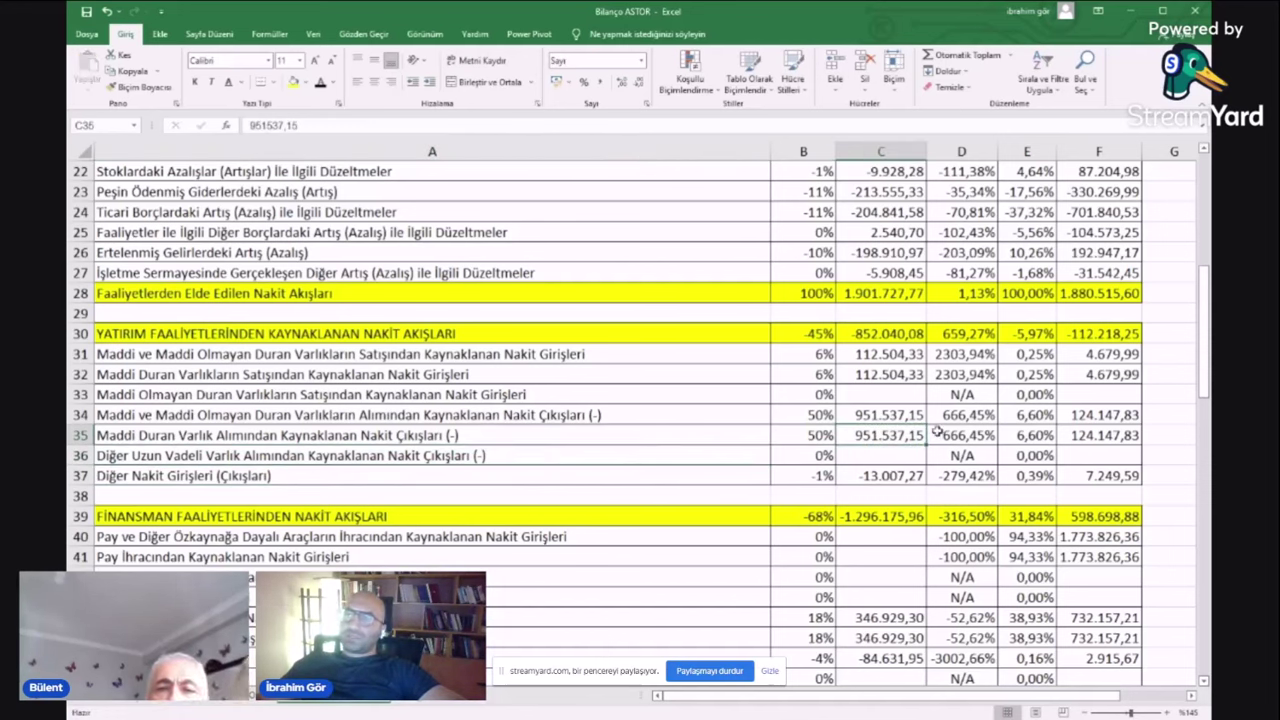
left_click(887, 413)
key("ctrl+c")
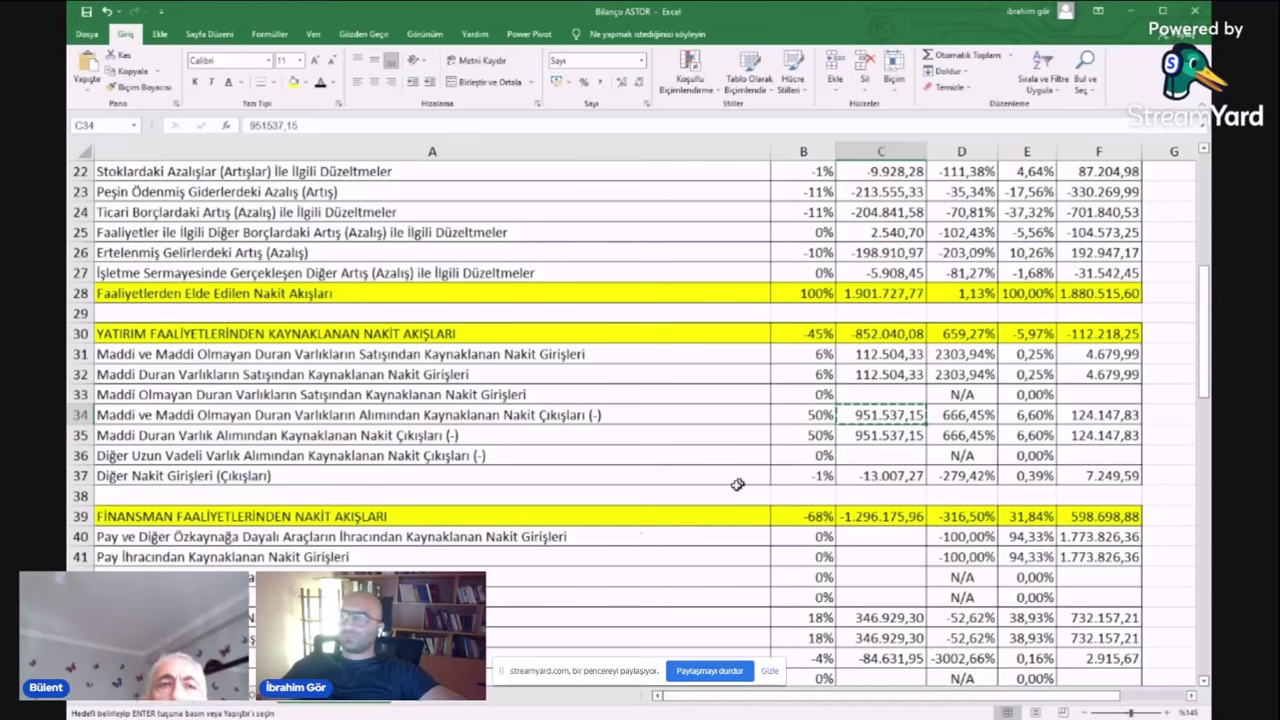
left_click(737, 435)
left_click_drag(770, 445, 770, 485)
left_click(808, 425)
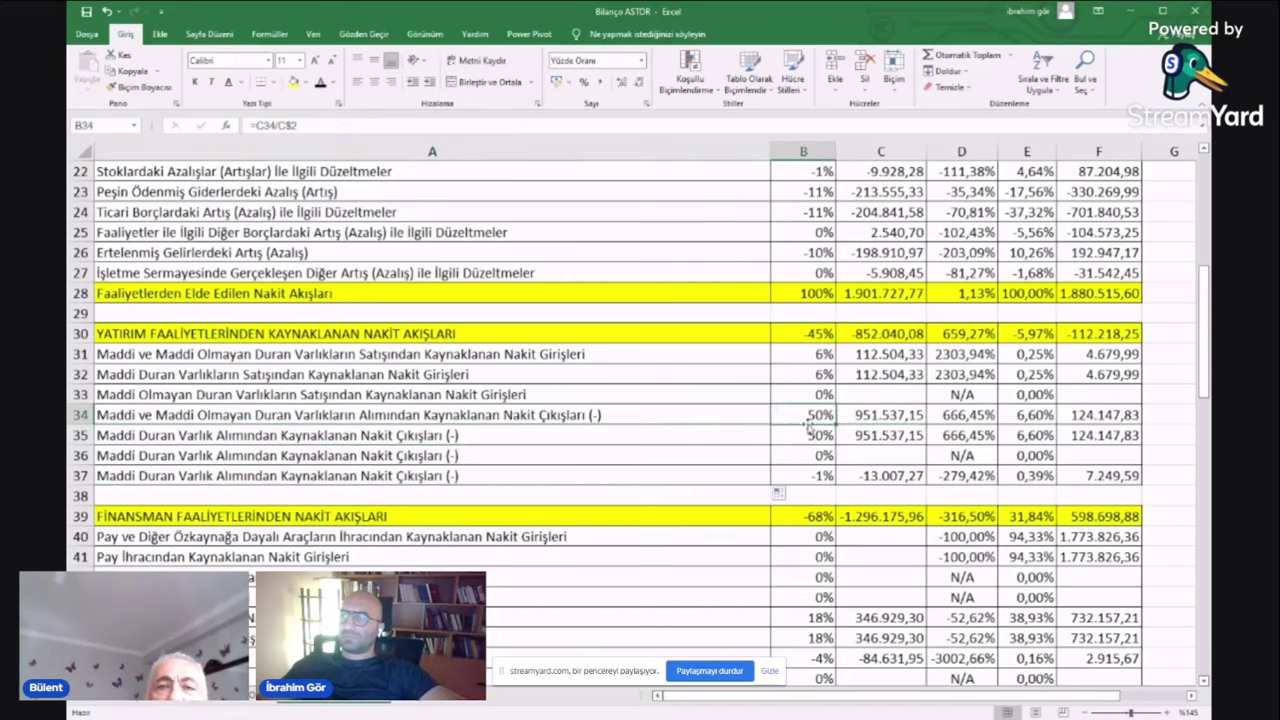
key("ctrl+z")
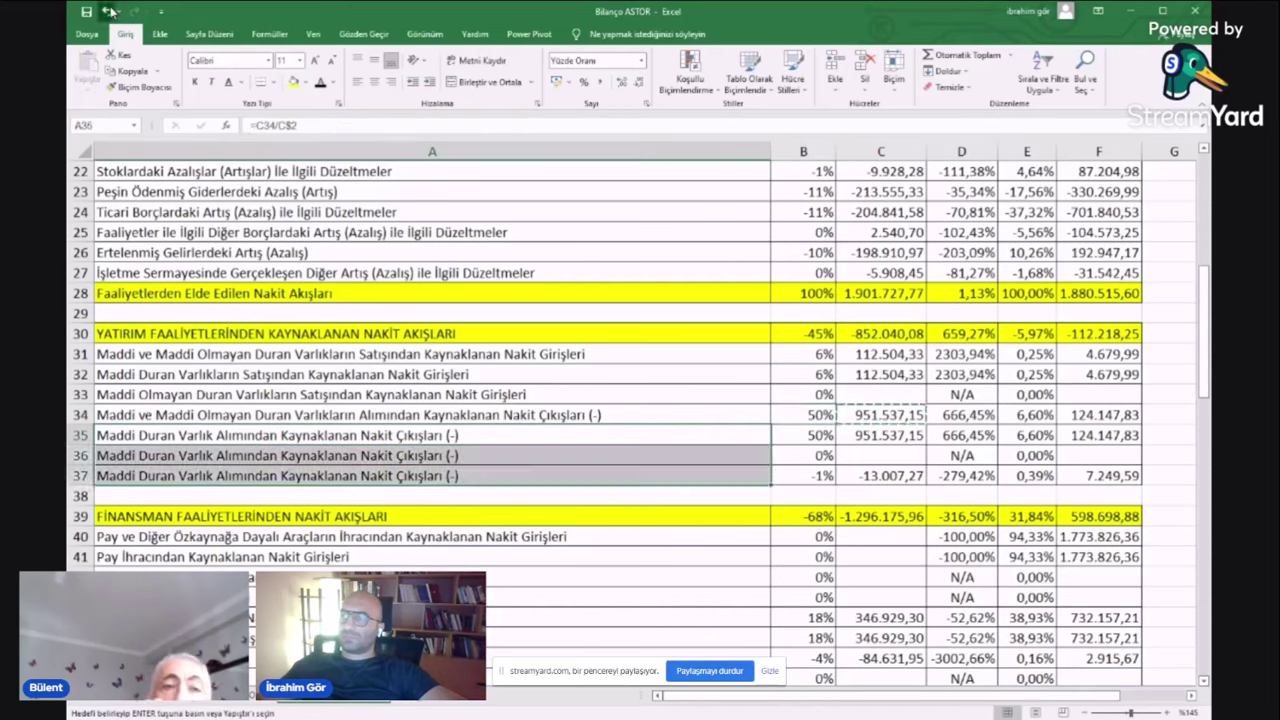
left_click(684, 388)
double_click(684, 388)
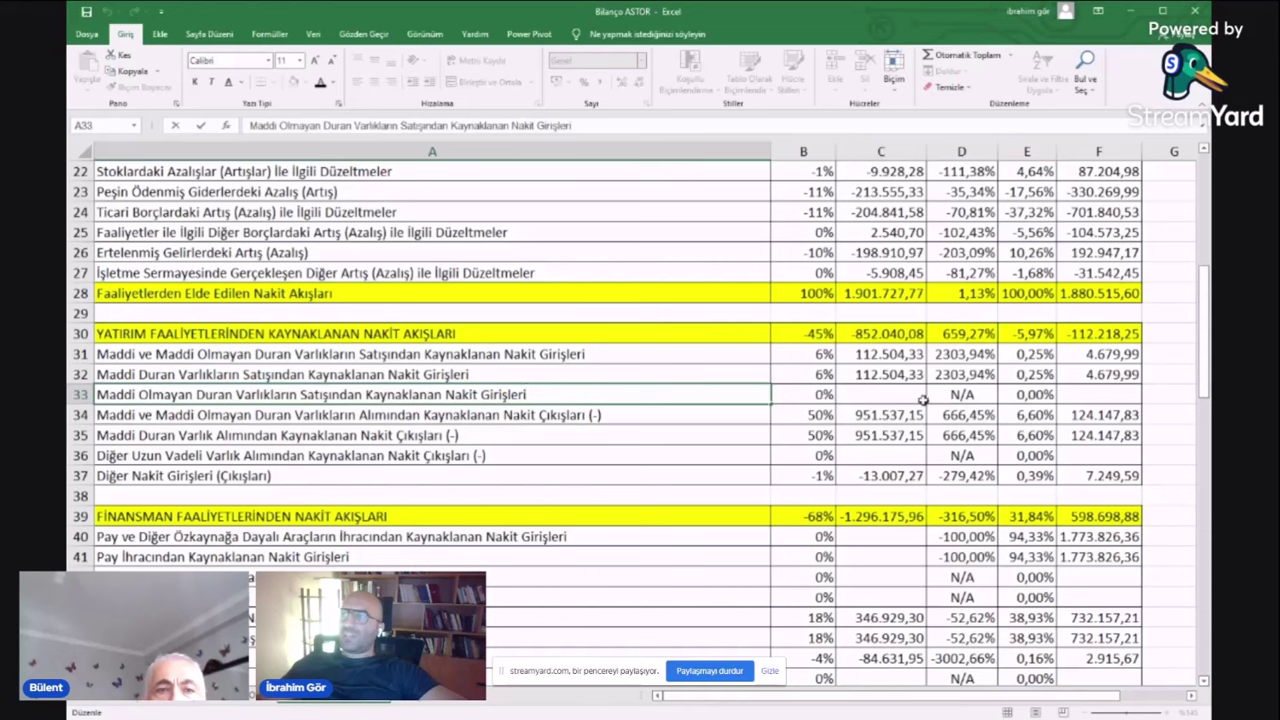
- Copy the 2024/03 Maddi Duran Varlık purchase outflow from C35 of the cash flow statement into F44 of the balance sheet
left_click(880, 435)
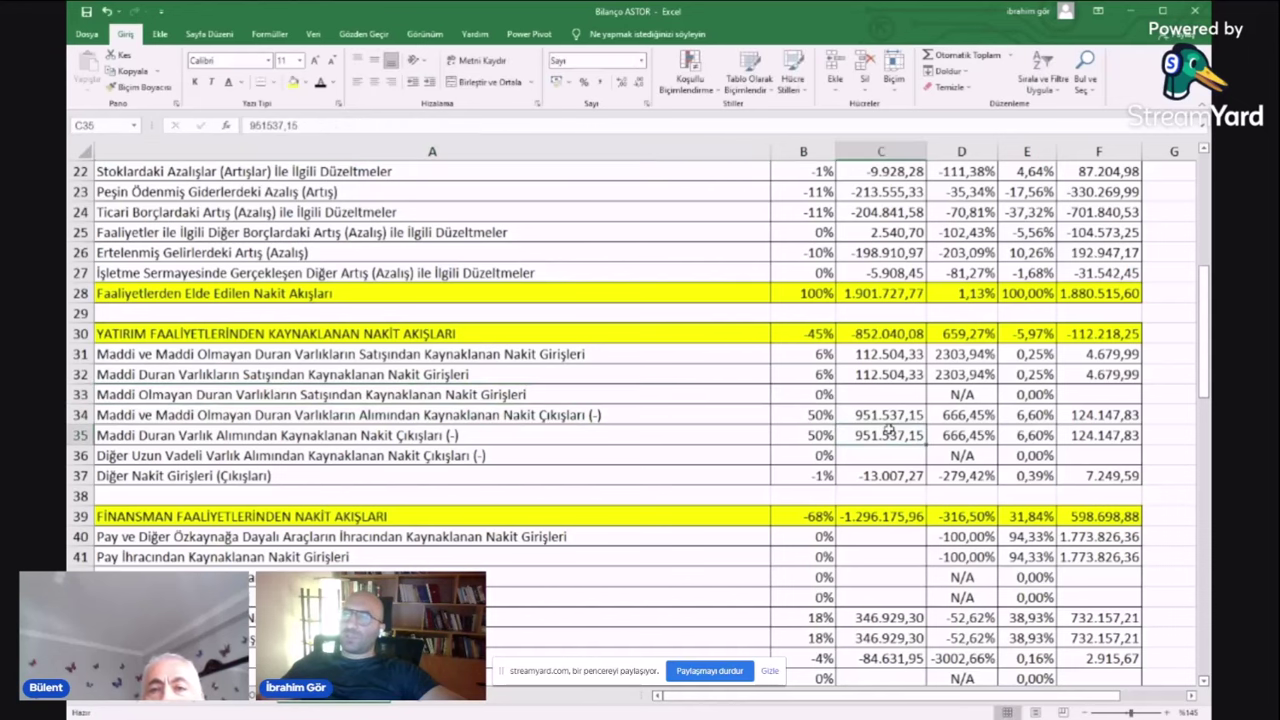
left_click(218, 414)
left_click(890, 434)
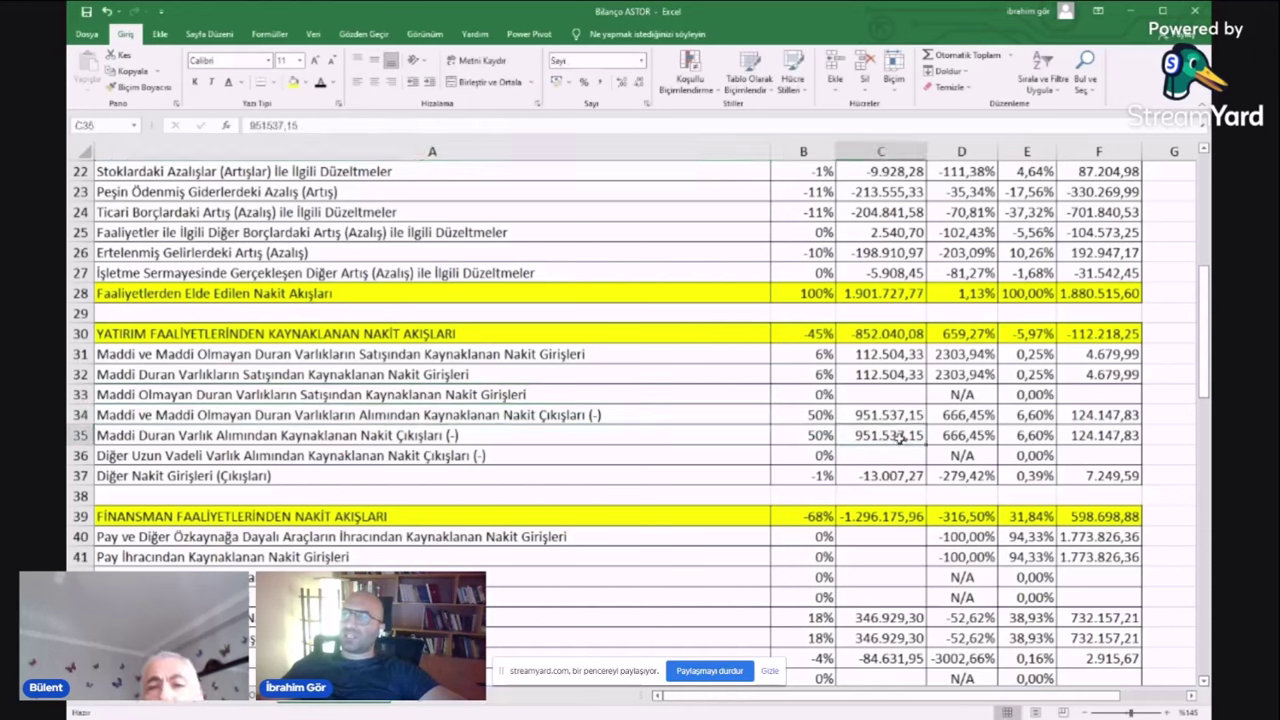
key("ctrl+c")
key("ctrl+Page_Down")
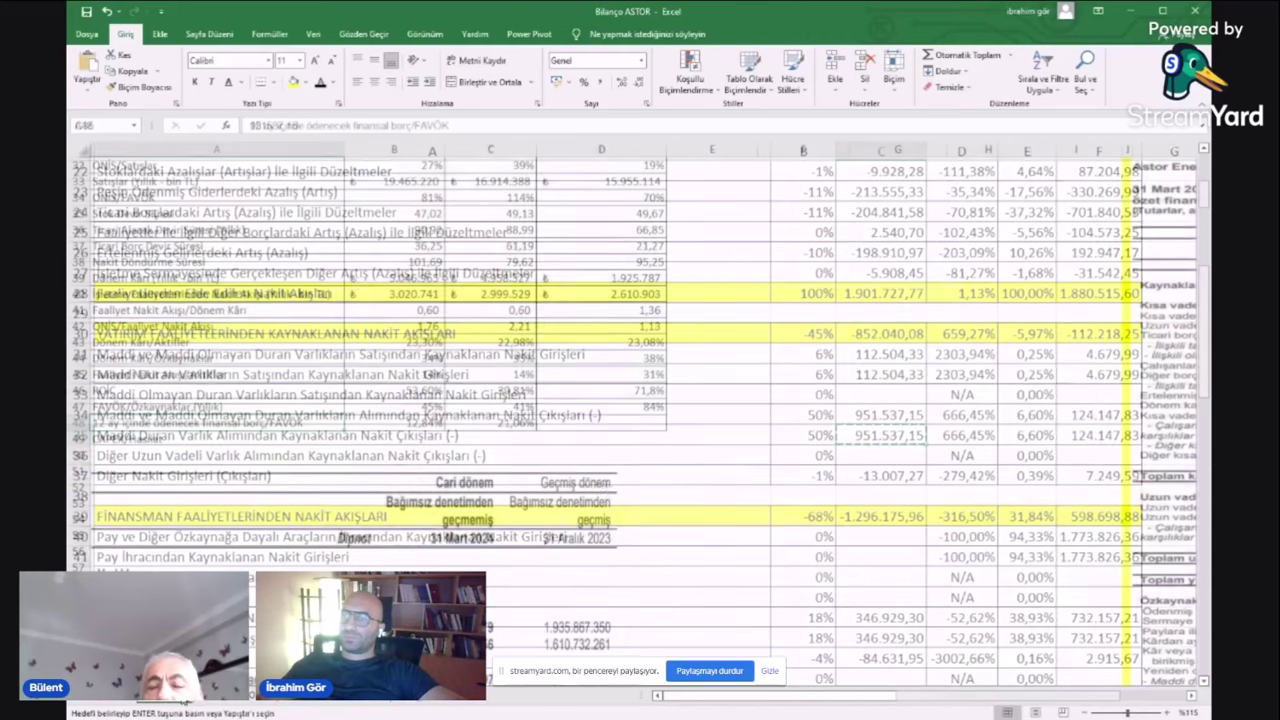
left_click(790, 360)
key("ctrl+v")
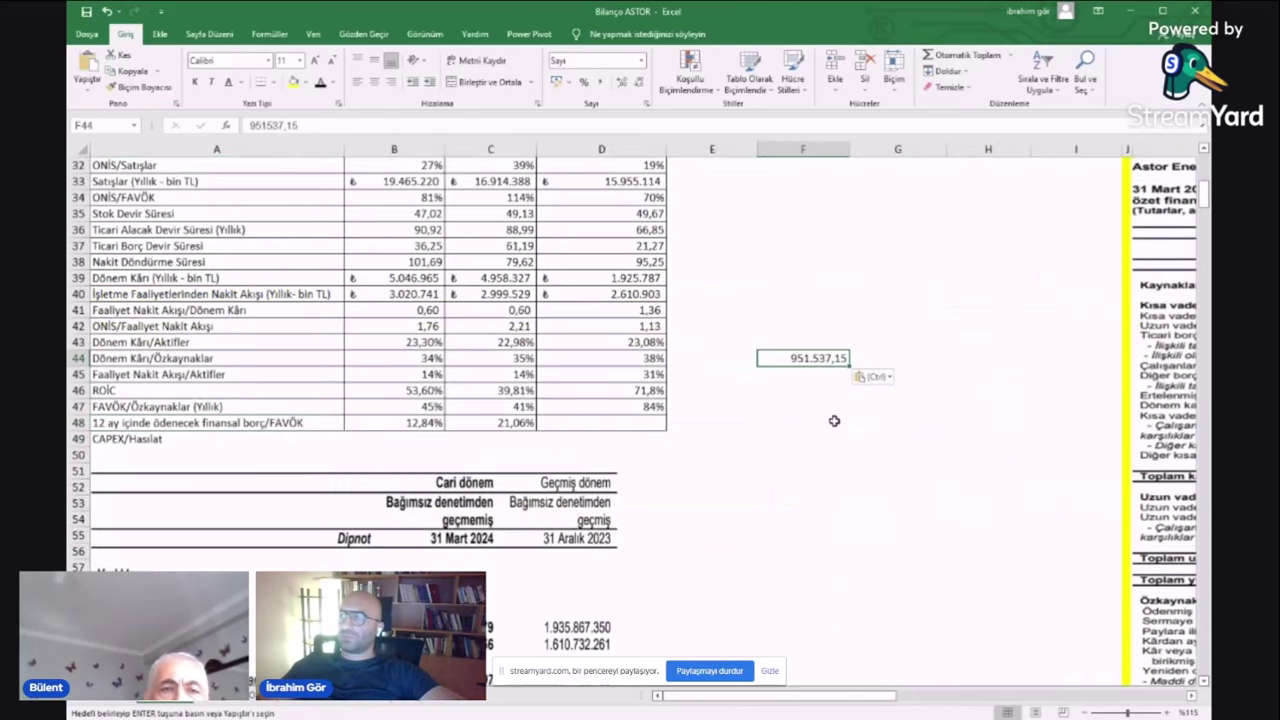
- Calculate the 2024/03 CAPEX/Hasılat ratio in B49 by dividing F44 by HASILAT in C7 of GELİR TABLOSU
left_click(834, 420)
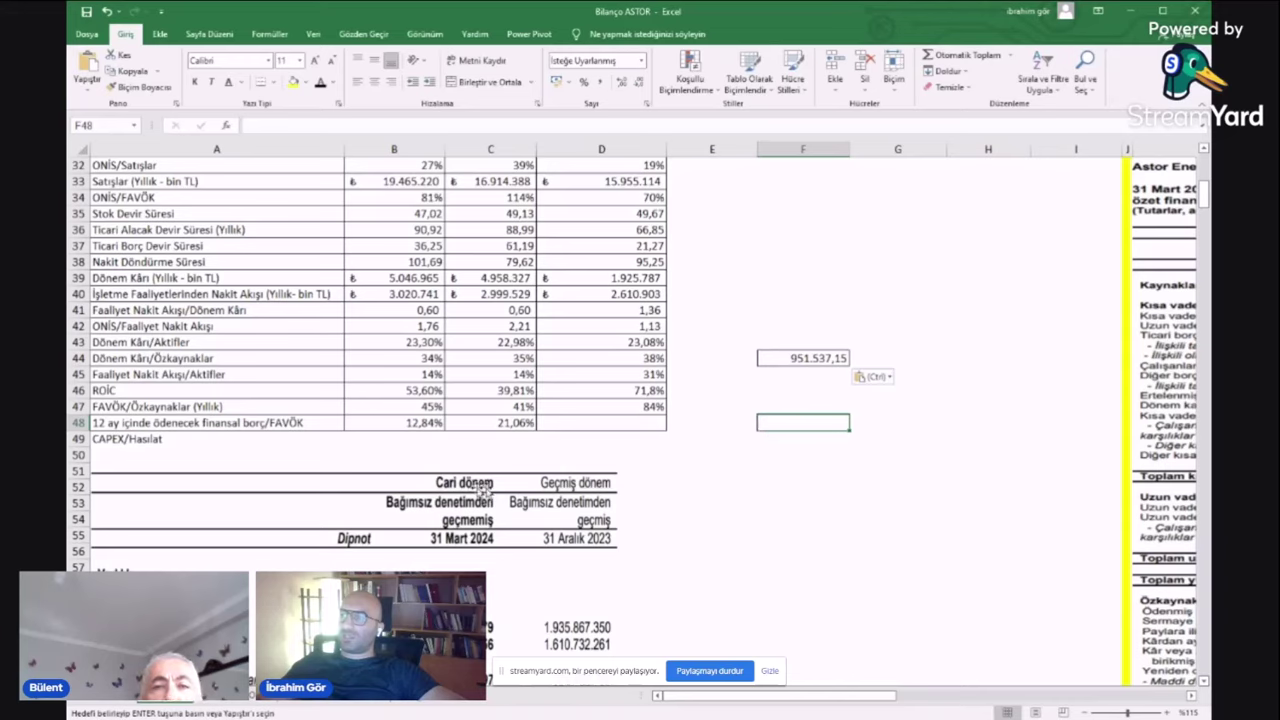
left_click(417, 446)
left_click(700, 428)
left_click(800, 362)
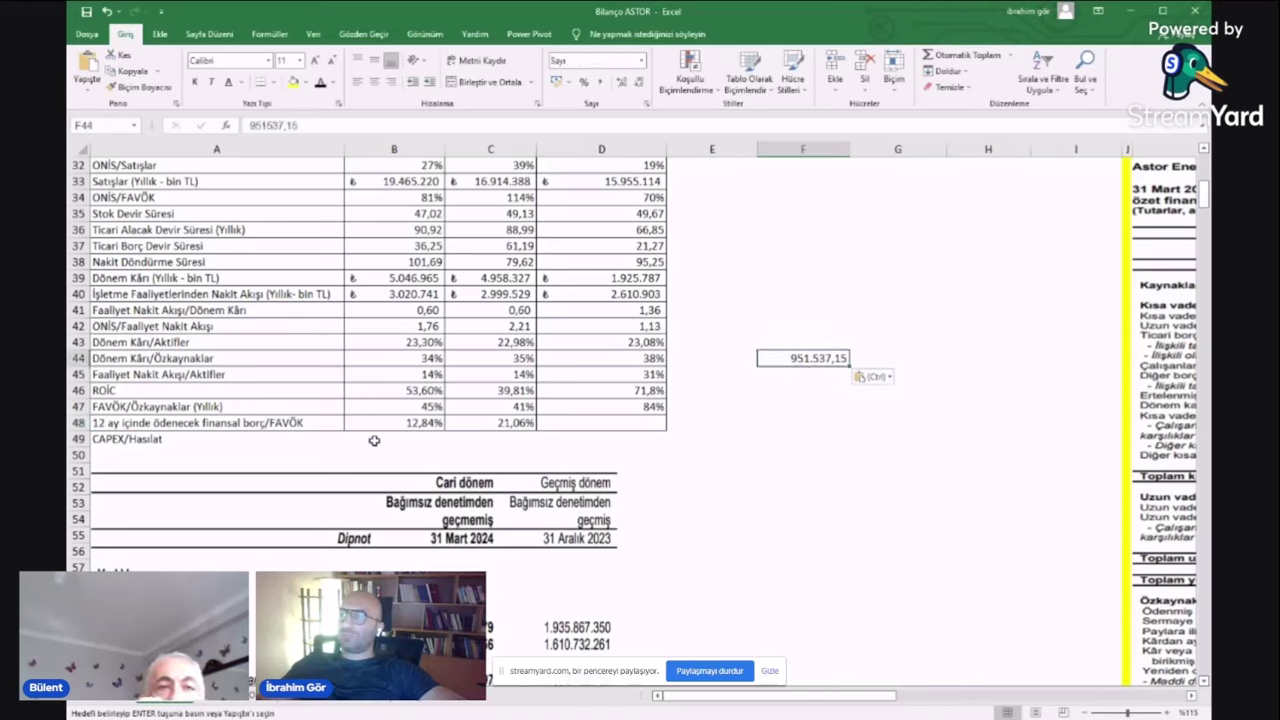
left_click(415, 441)
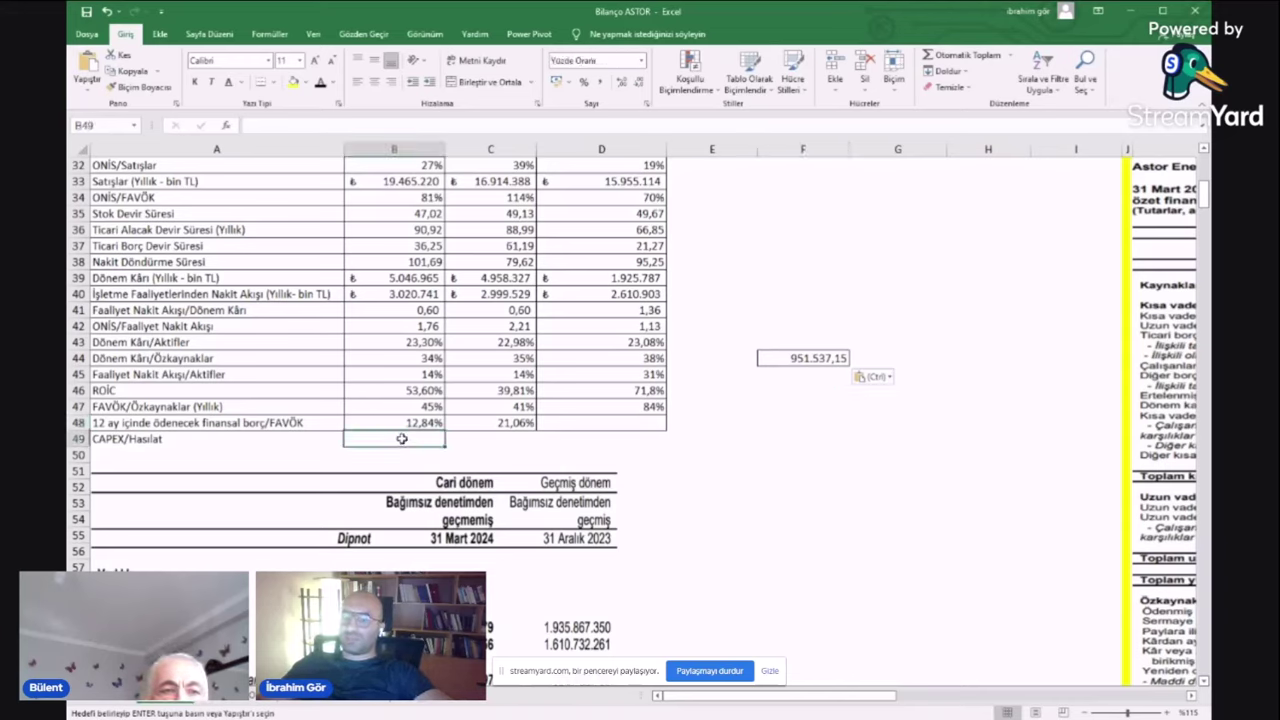
type("=")
left_click(800, 358)
type("/")
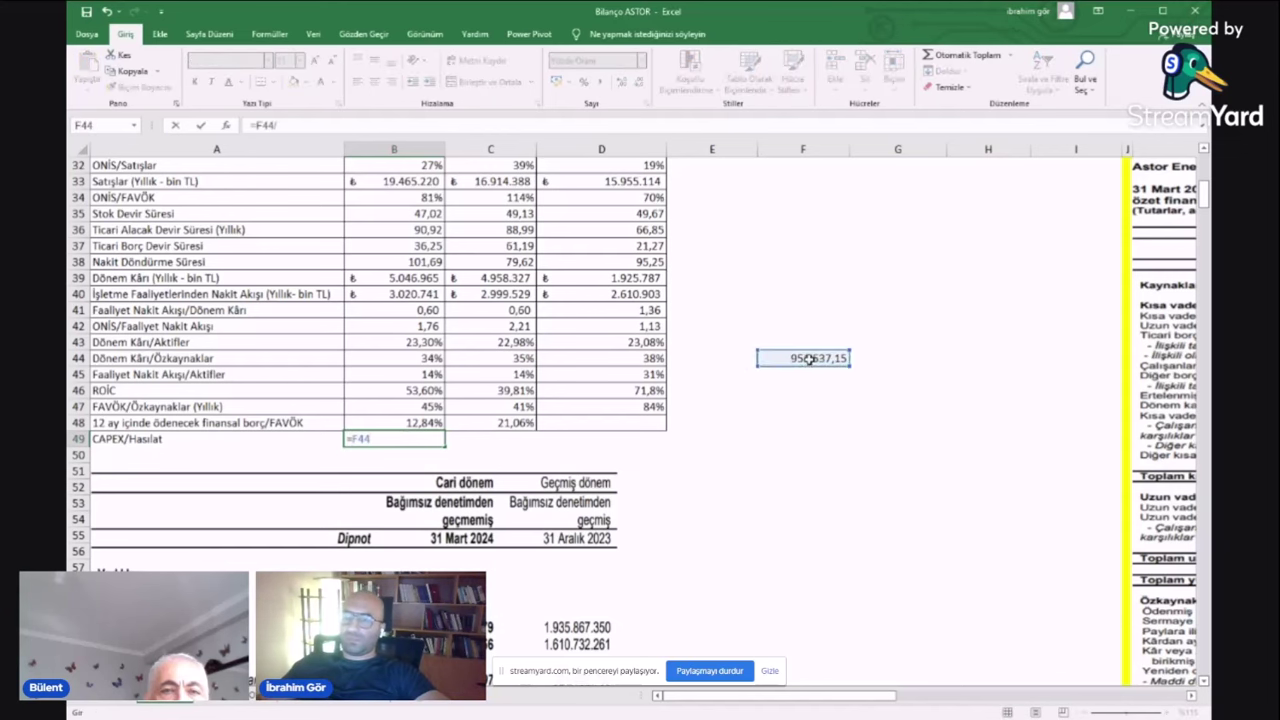
left_click(228, 705)
scroll(323, 420, "up", 20)
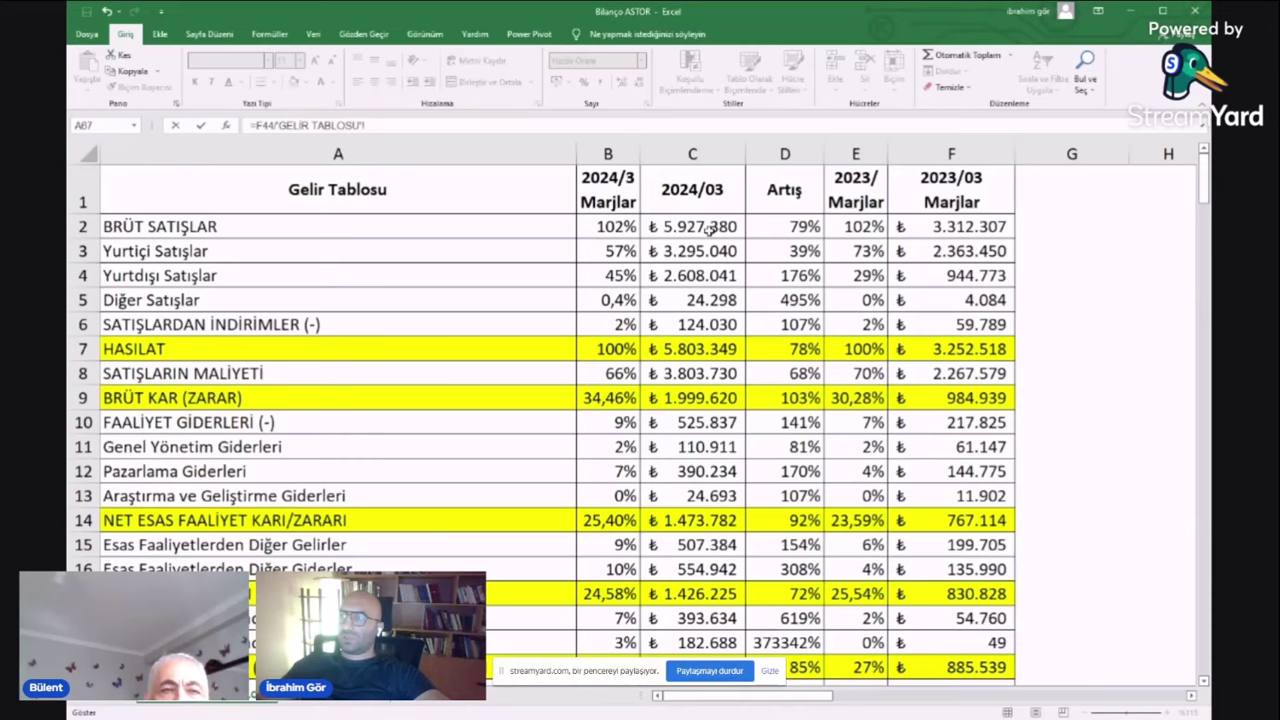
left_click(708, 228)
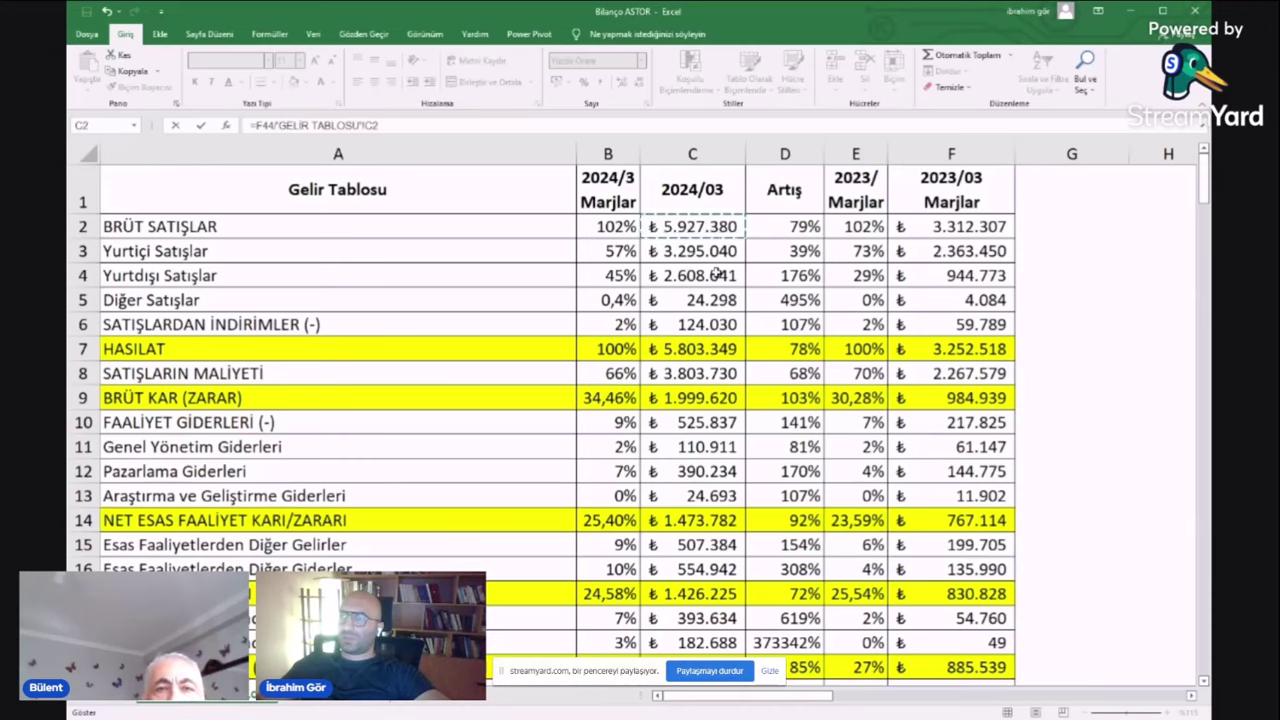
left_click(698, 352)
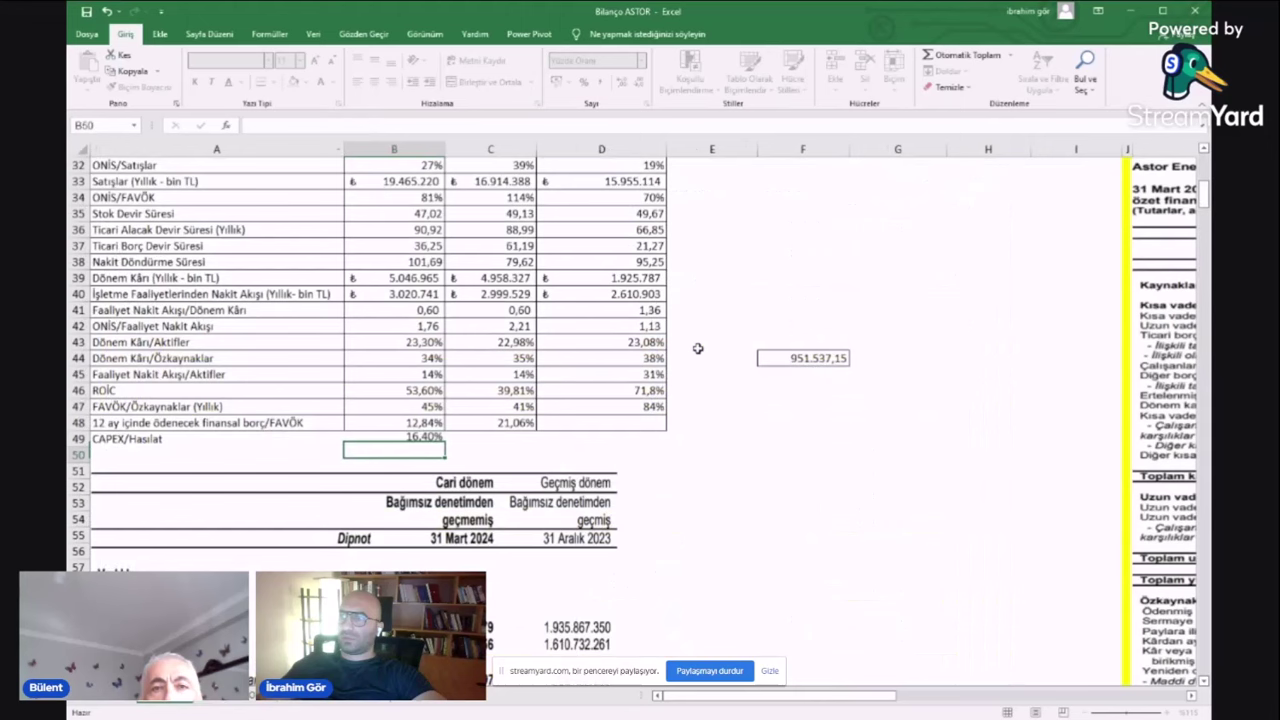
key("Return")
- Replace the CAPEX/Hasılat formula in B49 with its static value
left_click(497, 444)
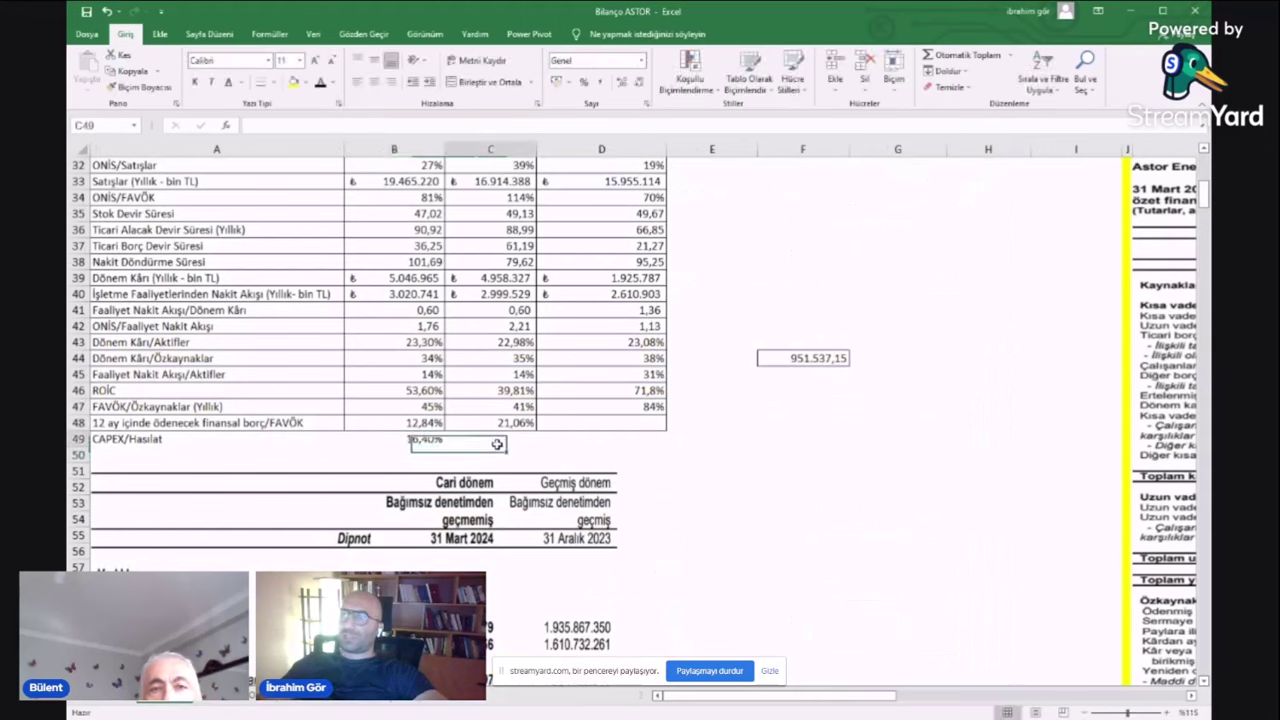
right_click(424, 440)
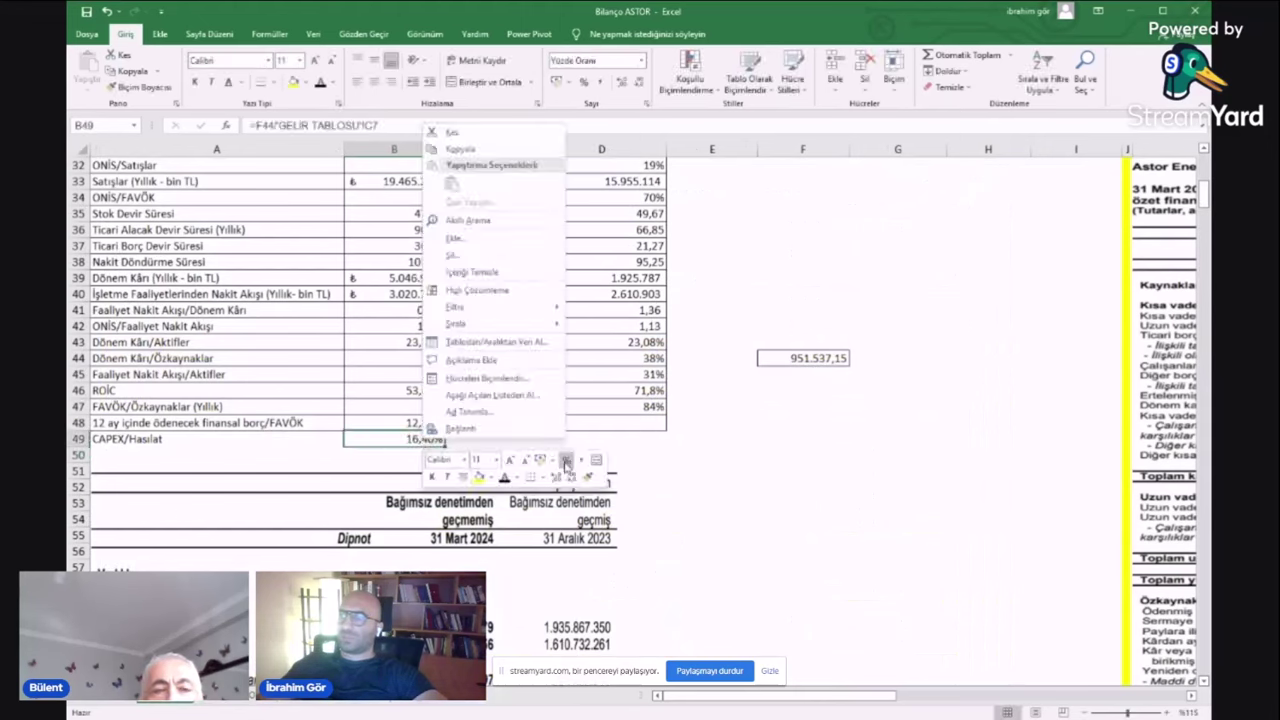
left_click(515, 440)
right_click(434, 440)
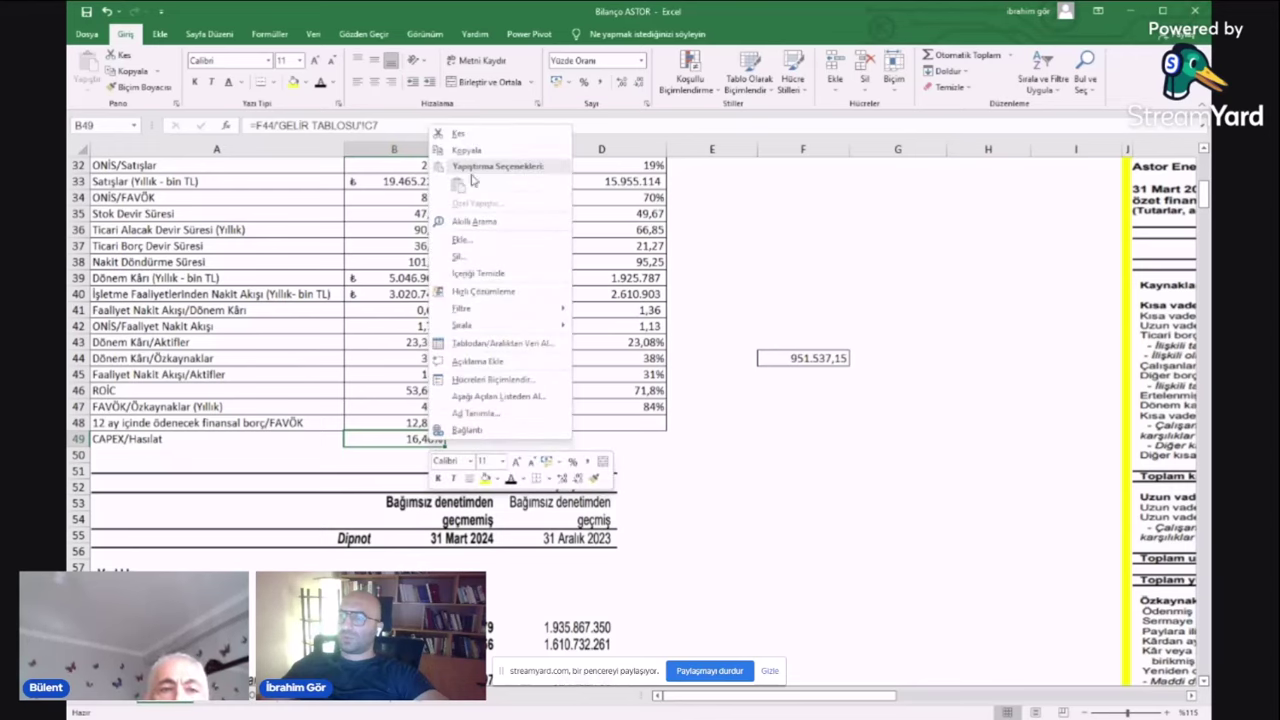
left_click(466, 150)
right_click(419, 440)
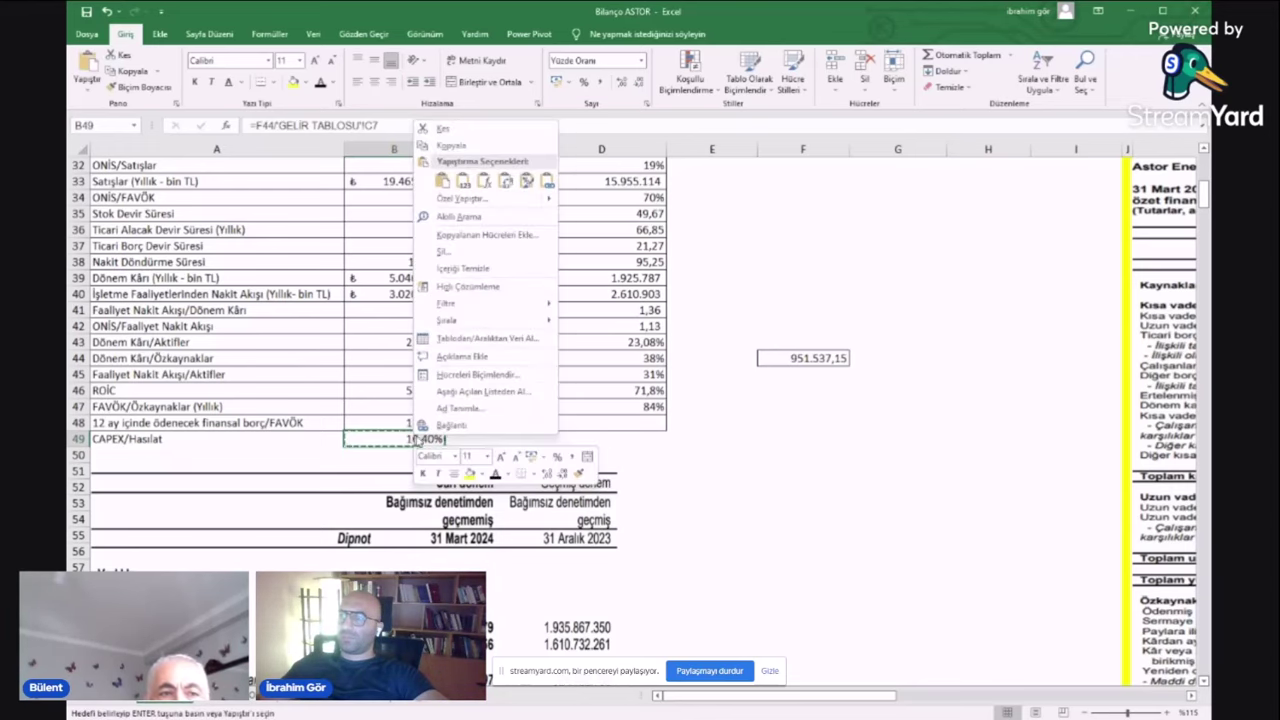
left_click(463, 180)
left_click(762, 428)
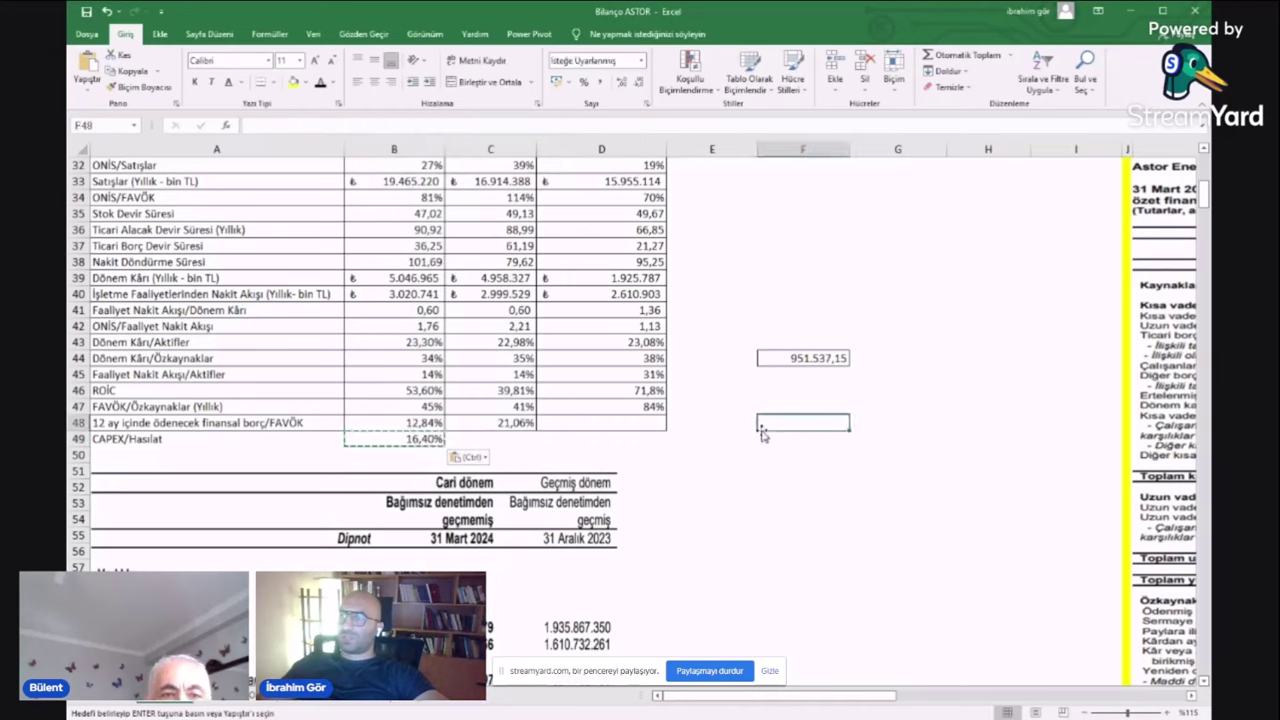
- Copy the 2023/03 Maddi Duran Varlık purchase outflow from F35 of the cash flow statement into G46 and calculate its CAPEX/Hasılat ratio in D49
left_click(563, 446)
left_click(494, 442)
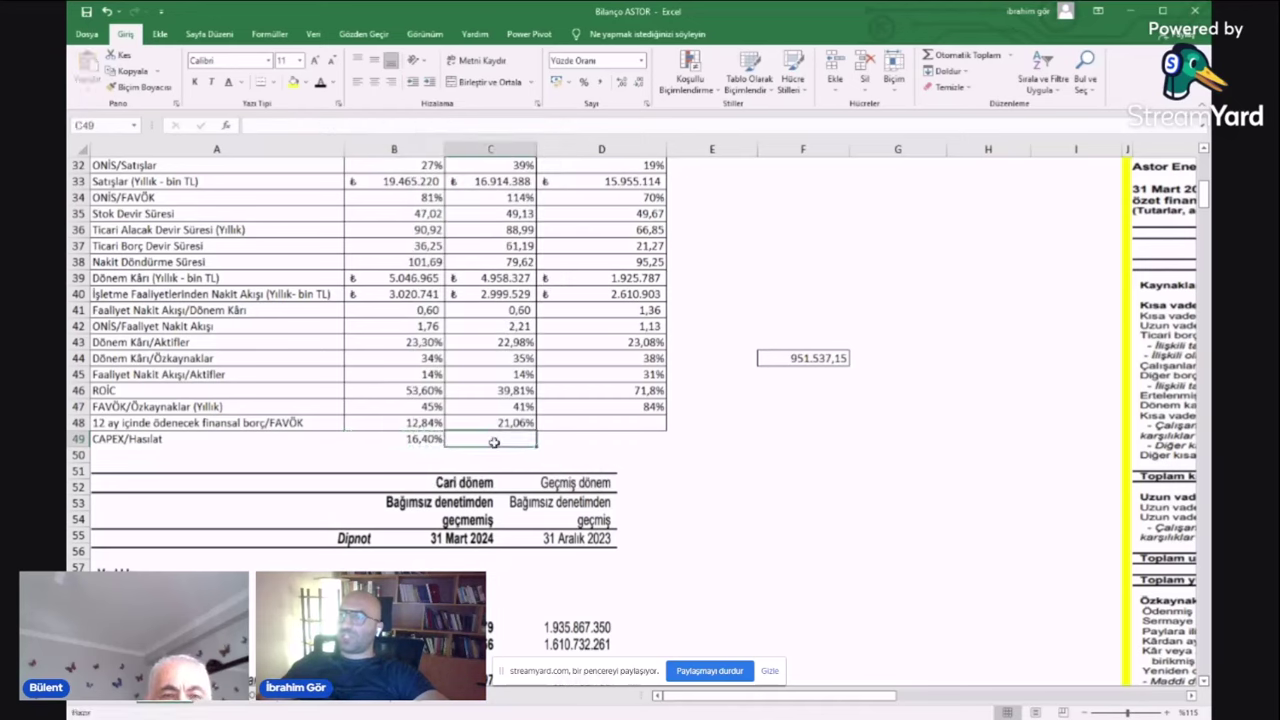
left_click(365, 702)
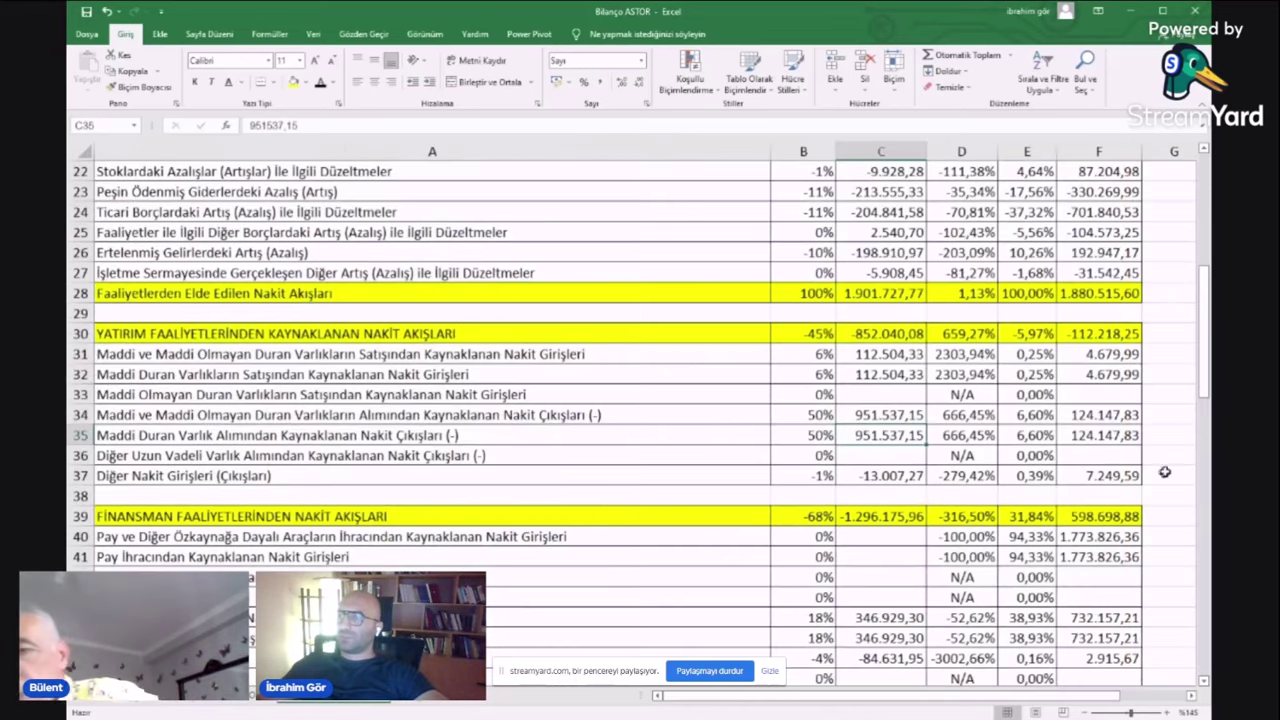
left_click(1124, 435)
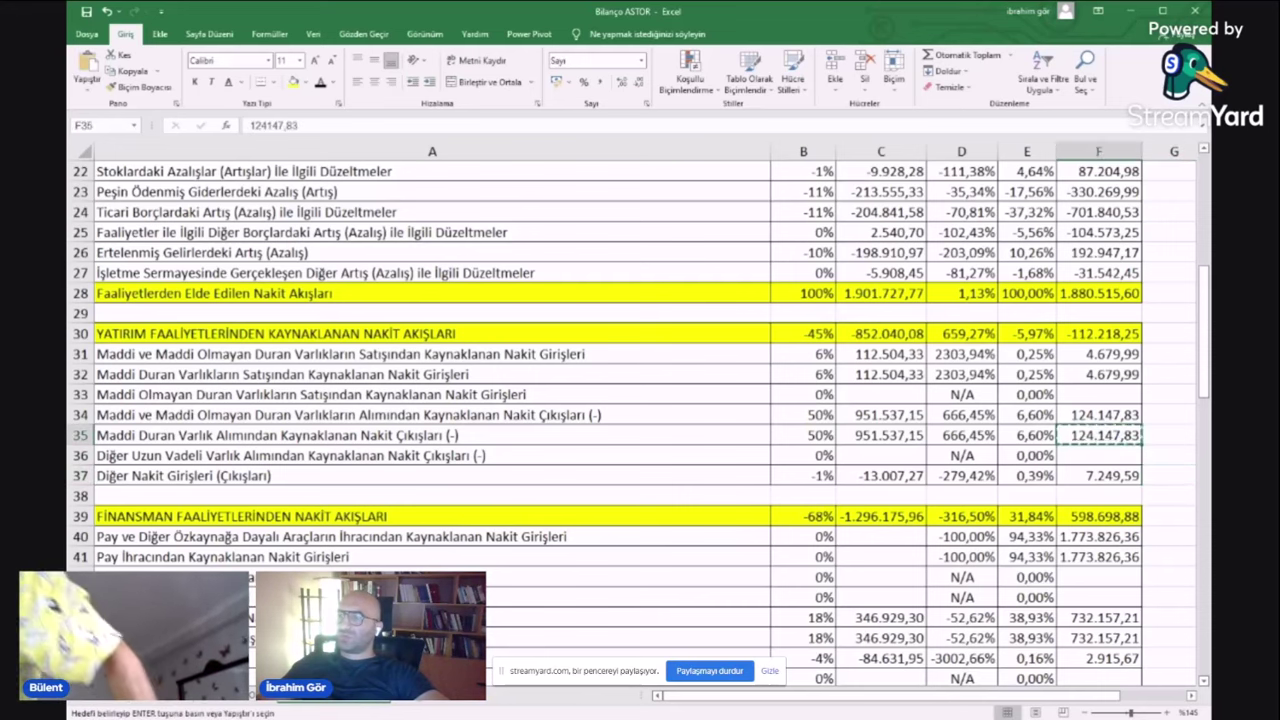
key("ctrl+c")
left_click(240, 700)
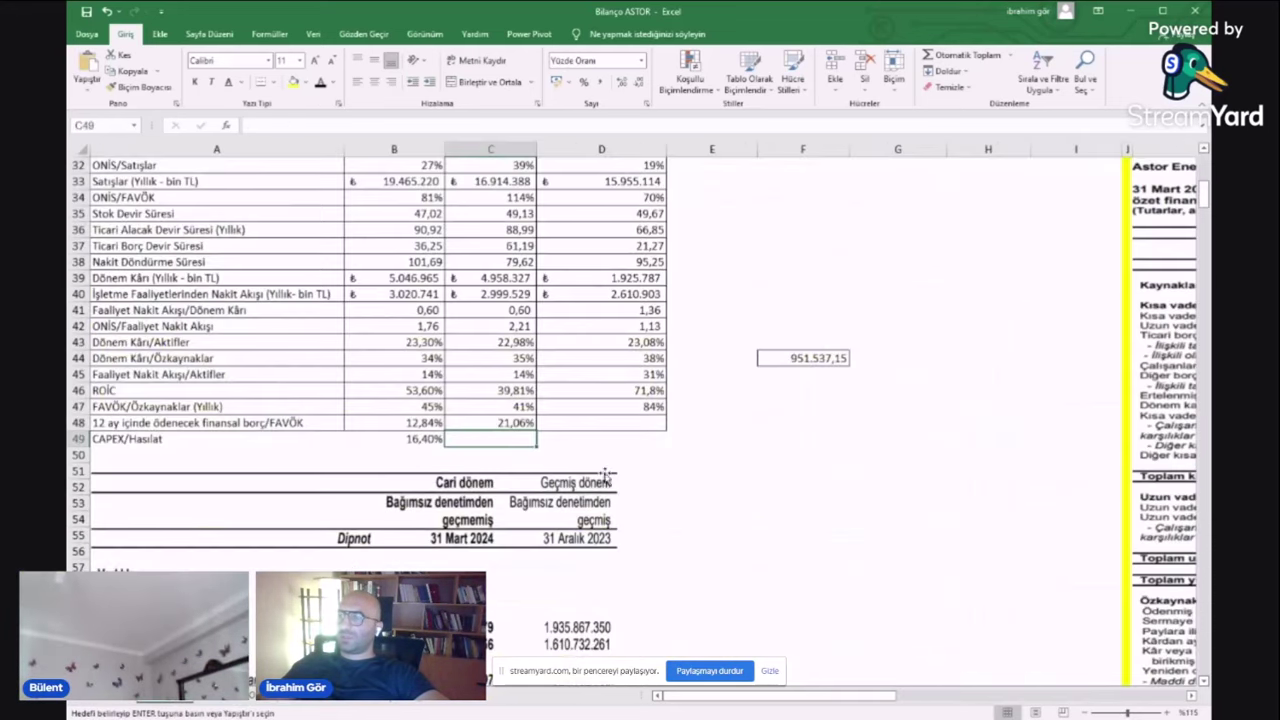
- Apply all borders to the CAPEX/Hasılat row A49:D49 of the ratio table
left_click_drag(216, 438, 605, 438)
right_click(605, 442)
left_click(720, 484)
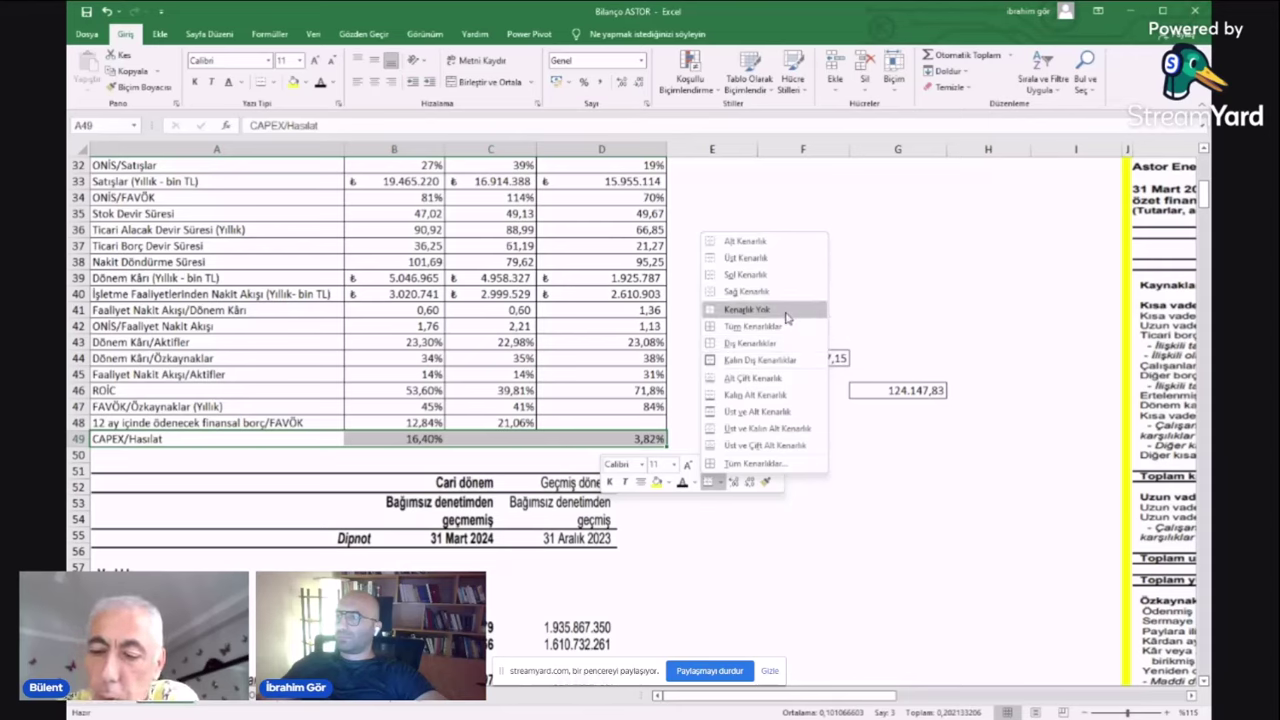
left_click(807, 310)
left_click(897, 293)
left_click(655, 438)
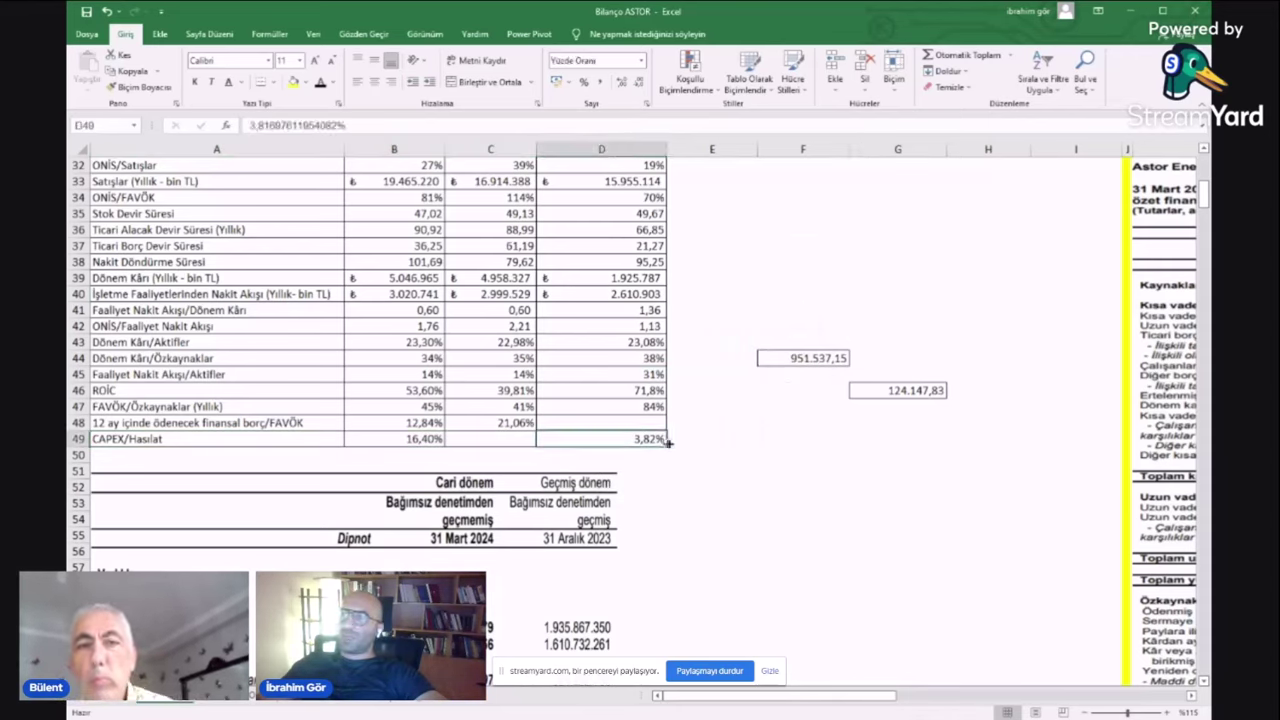
left_click(425, 438)
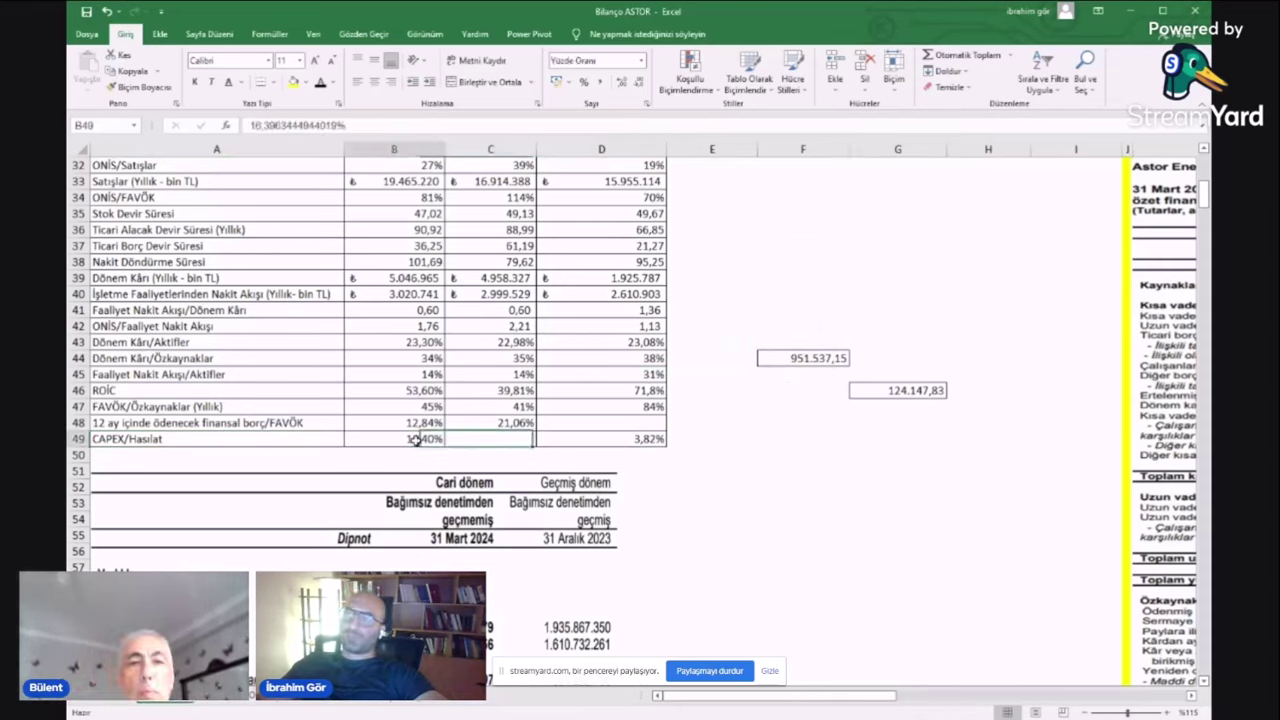
left_click(563, 449)
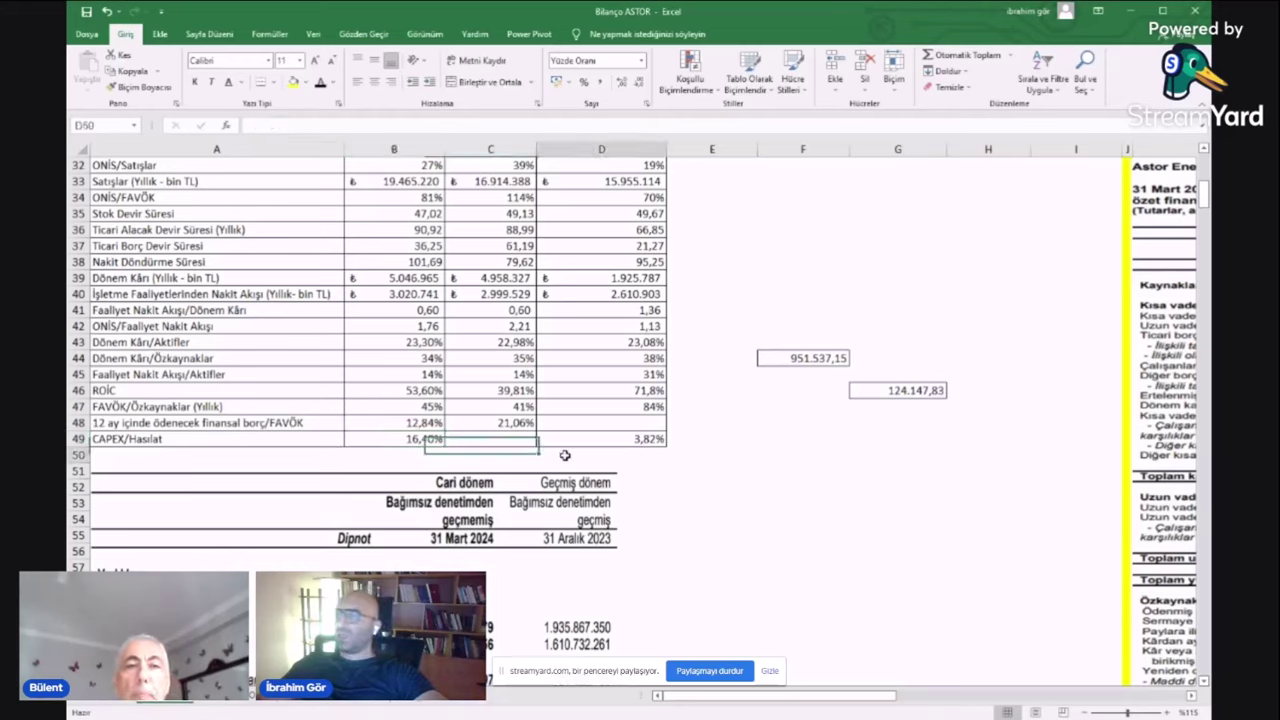
left_click(503, 440)
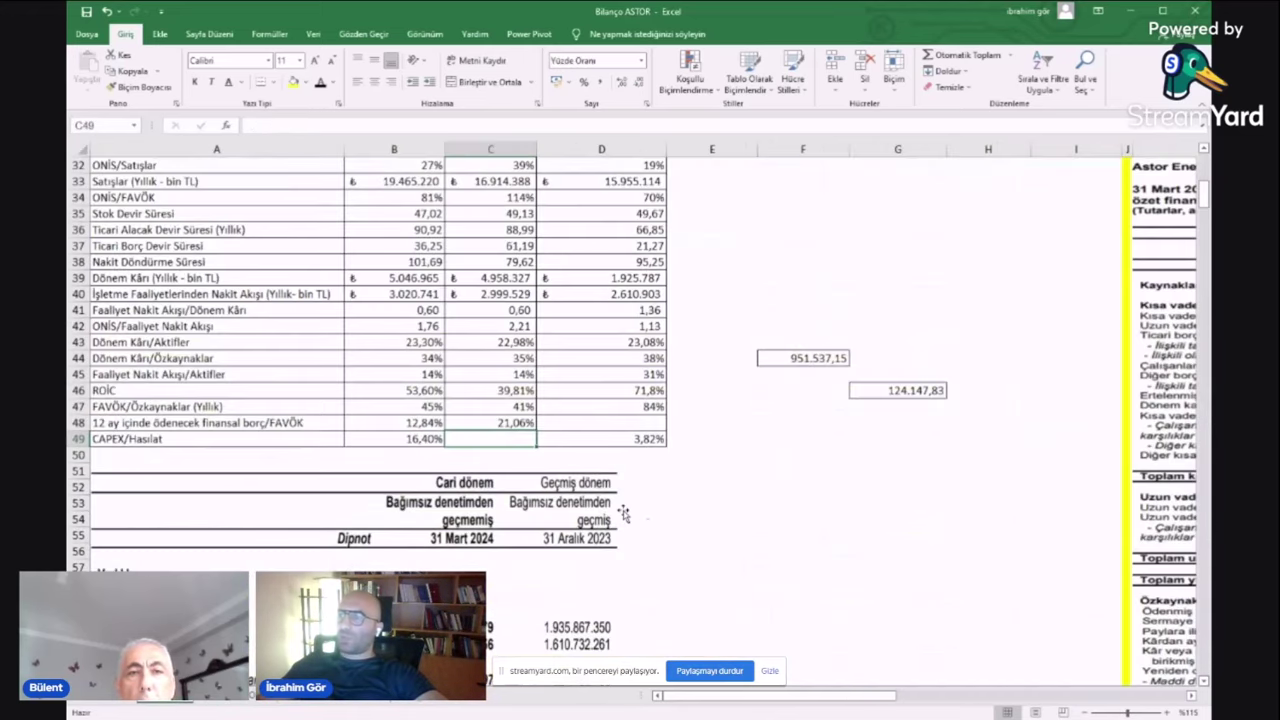
- Clear the helper amounts and their borders in F44 and G46 beside the ratio table
left_click(735, 442)
left_click(829, 442)
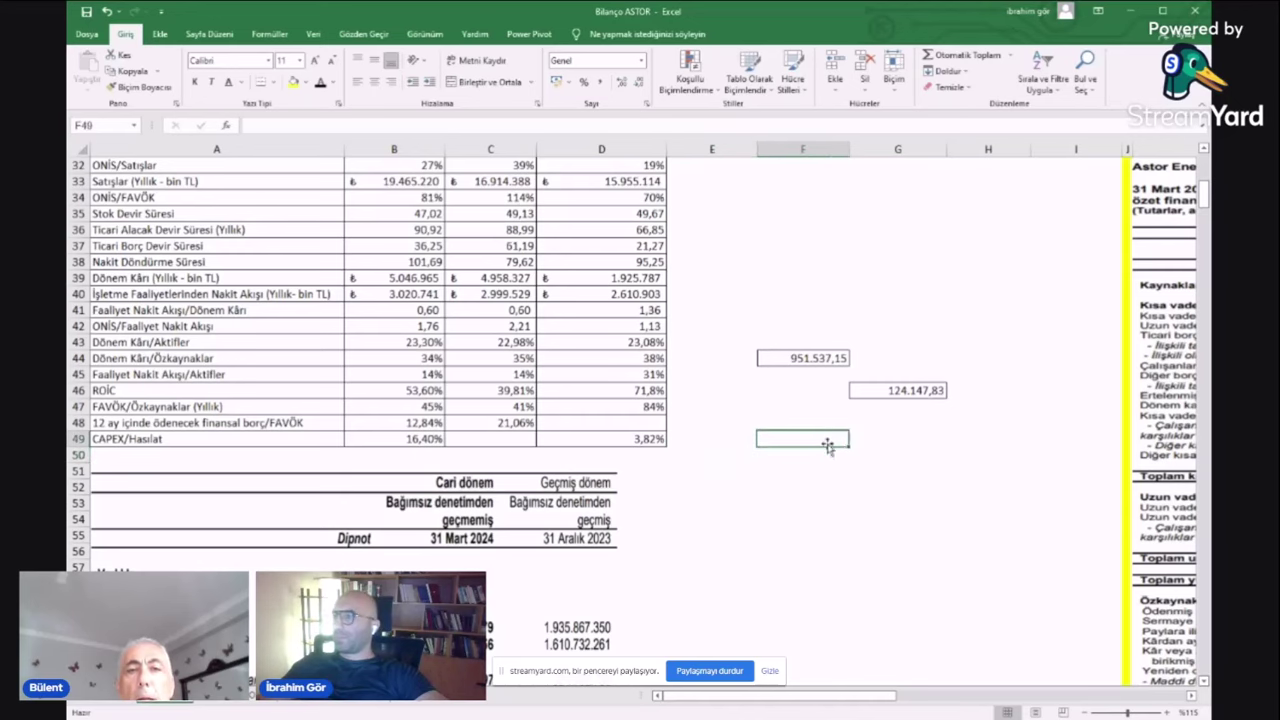
key("Right")
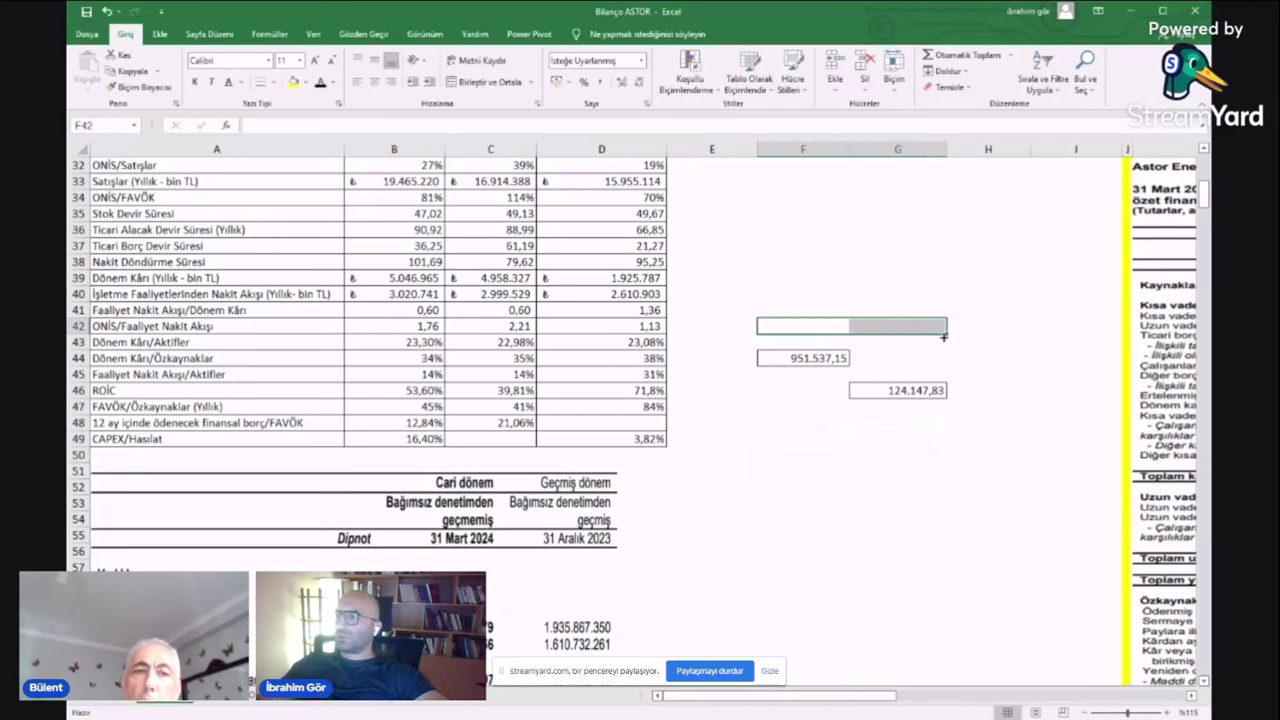
key("ctrl+z")
scroll(720, 450, "up", 1)
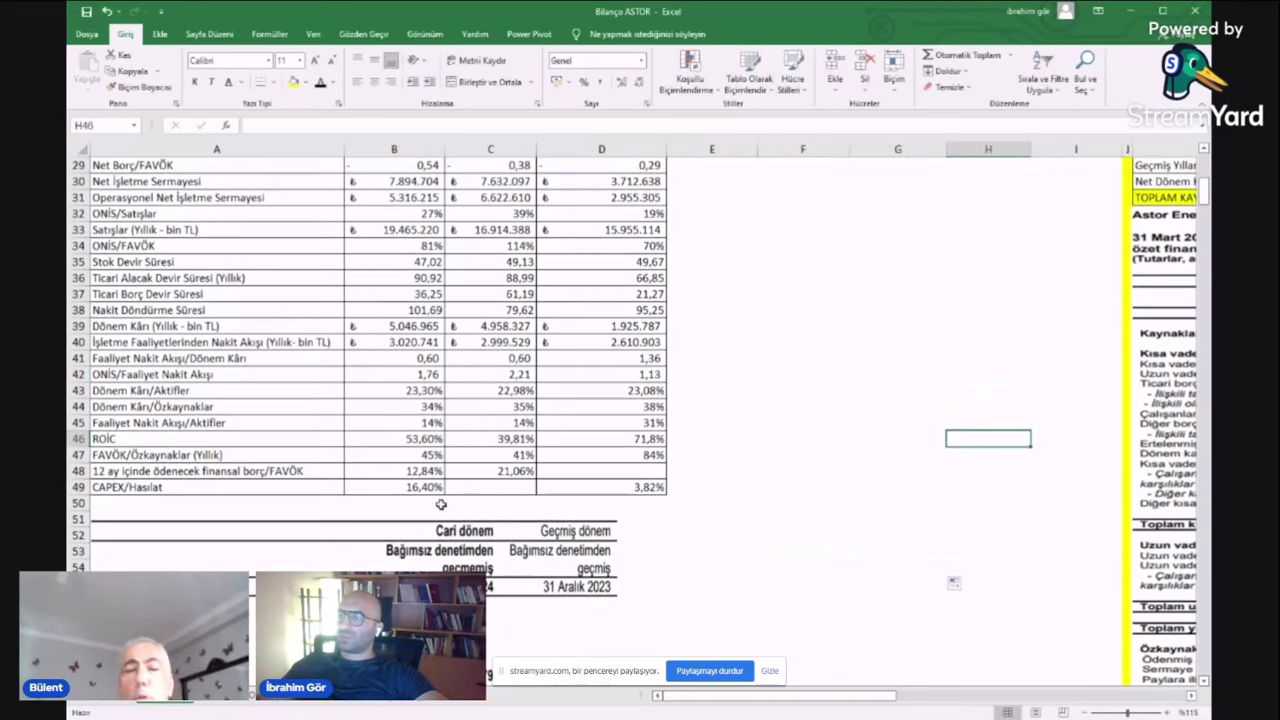
- Examine the investing cash flow section in A30:F37 of the cash flow statement
left_click(470, 504)
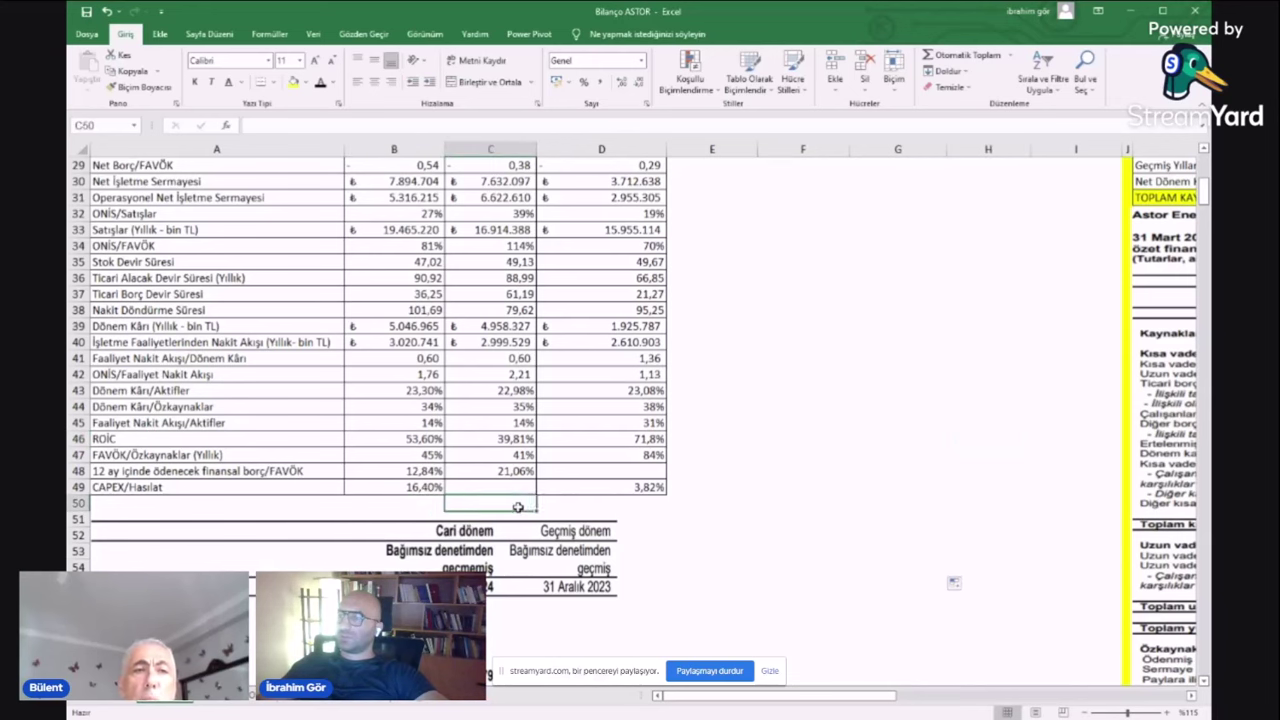
scroll(538, 507, "up", 2)
scroll(538, 507, "down", 3)
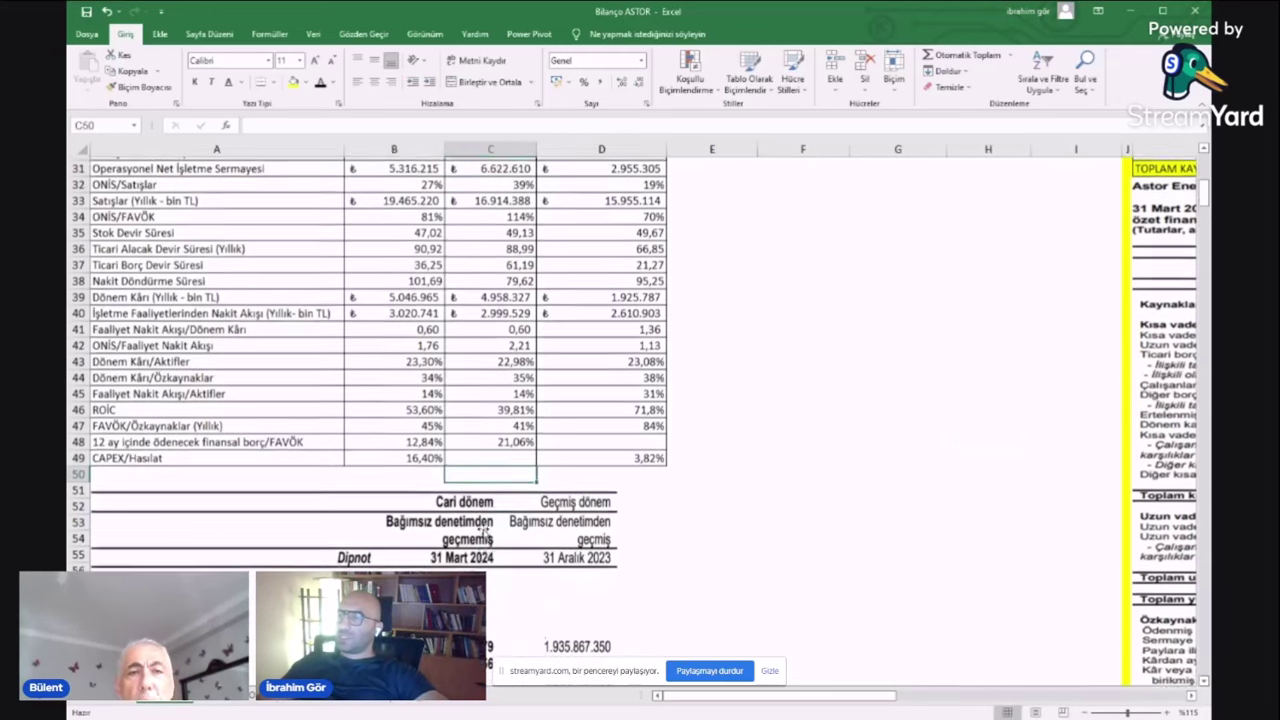
scroll(538, 507, "up", 1)
key("ctrl+Page_Down")
scroll(310, 565, "up", 1)
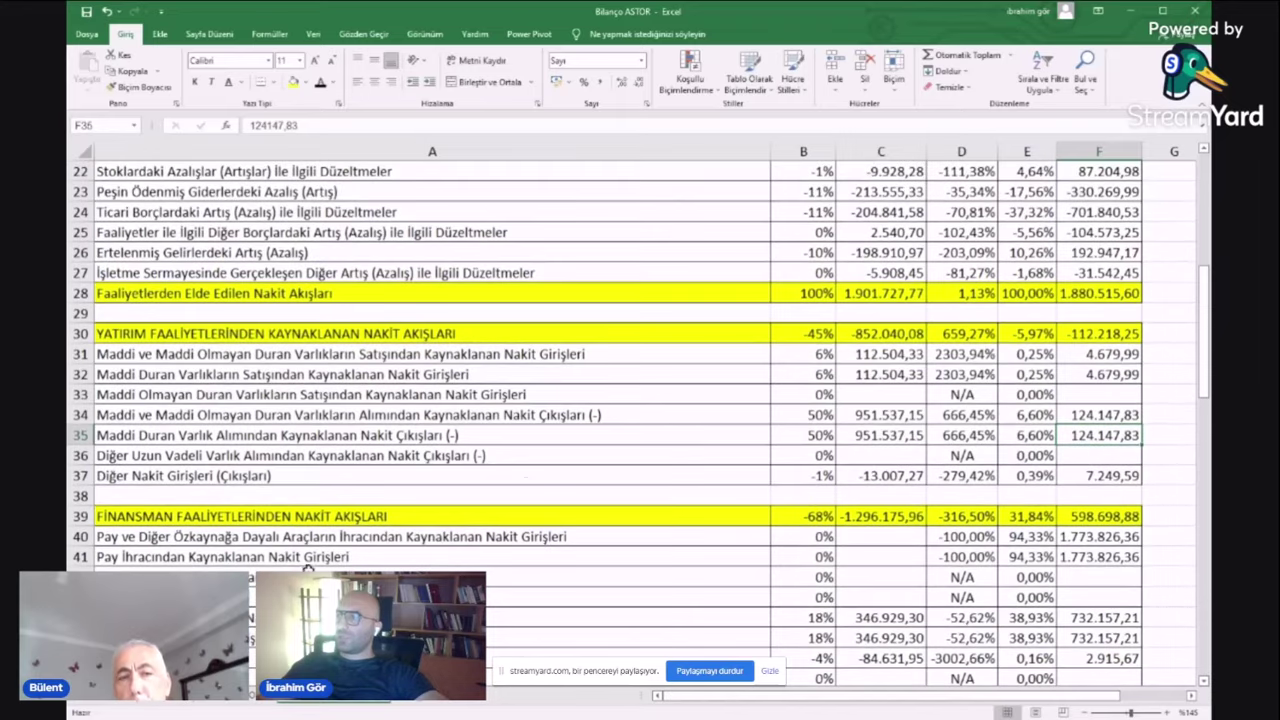
left_click_drag(250, 343, 1100, 478)
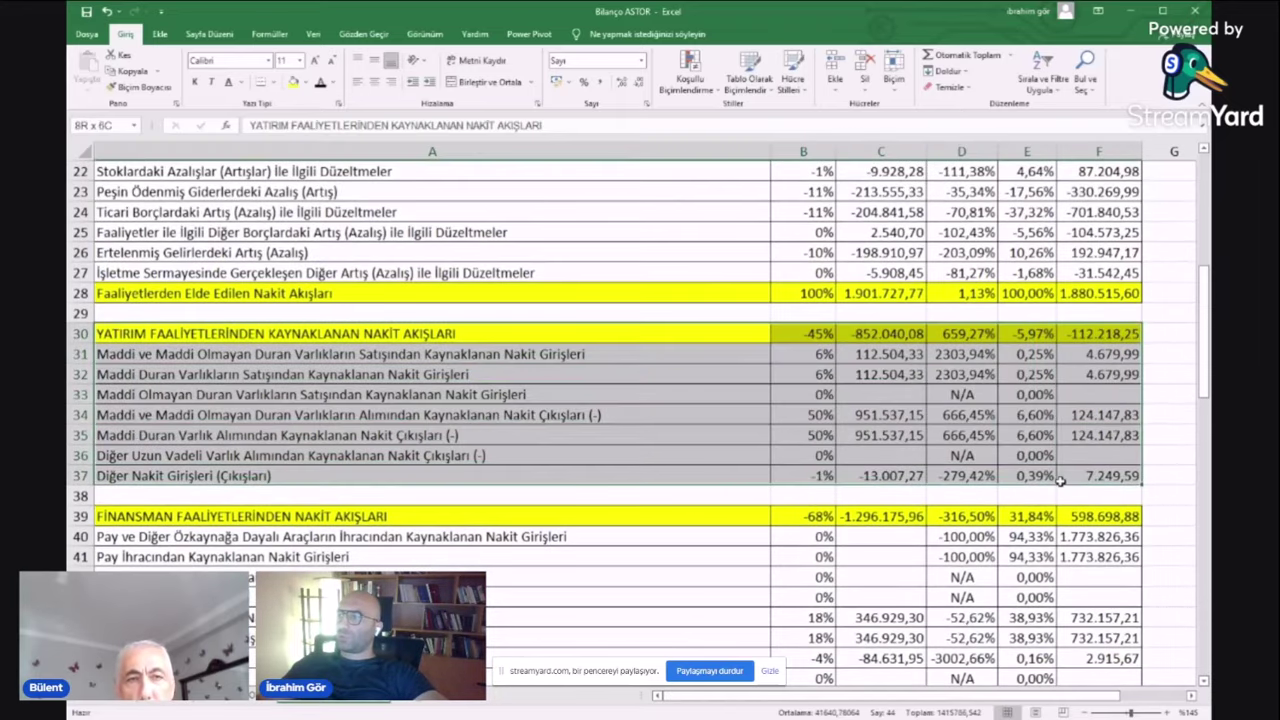
- Compare Diğer Nakit Girişleri (Çıkışları) in C49 of the financing section with the Finansal yatırımlardaki değişim line of the source statement below
left_click(608, 572)
scroll(608, 572, "down", 3)
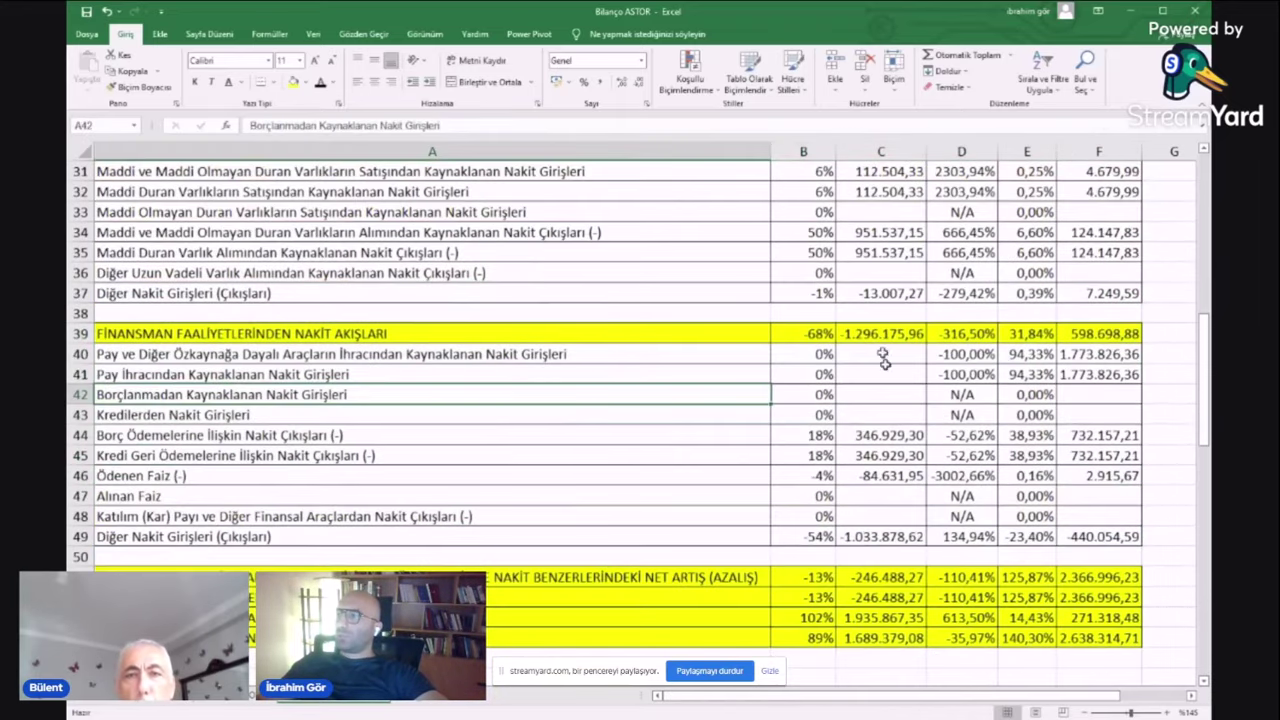
left_click(877, 537)
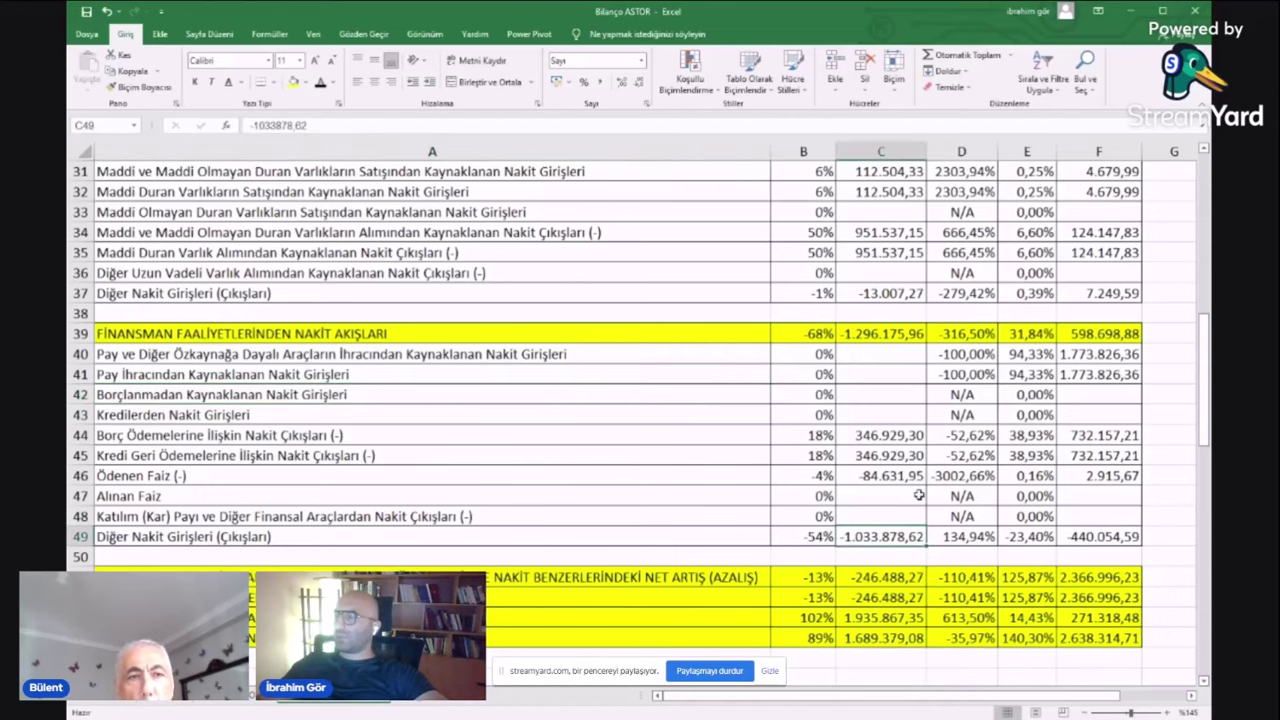
scroll(749, 409, "down", 14)
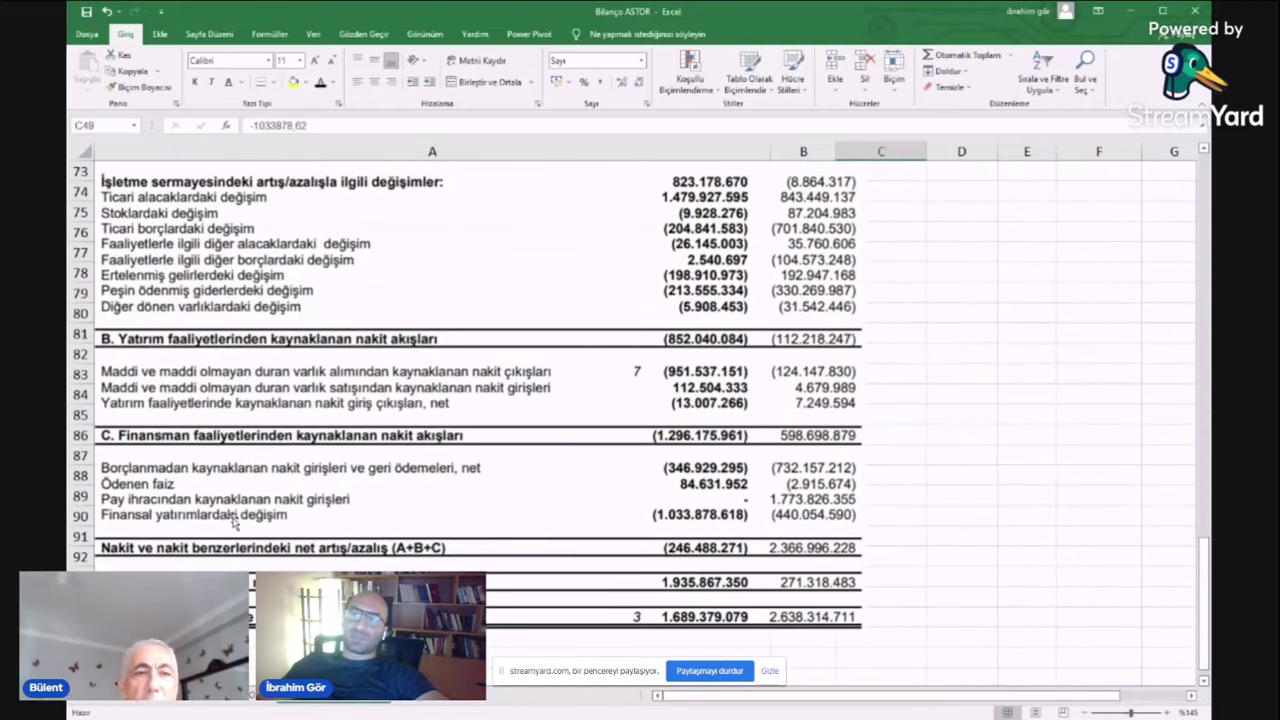
left_click(961, 495)
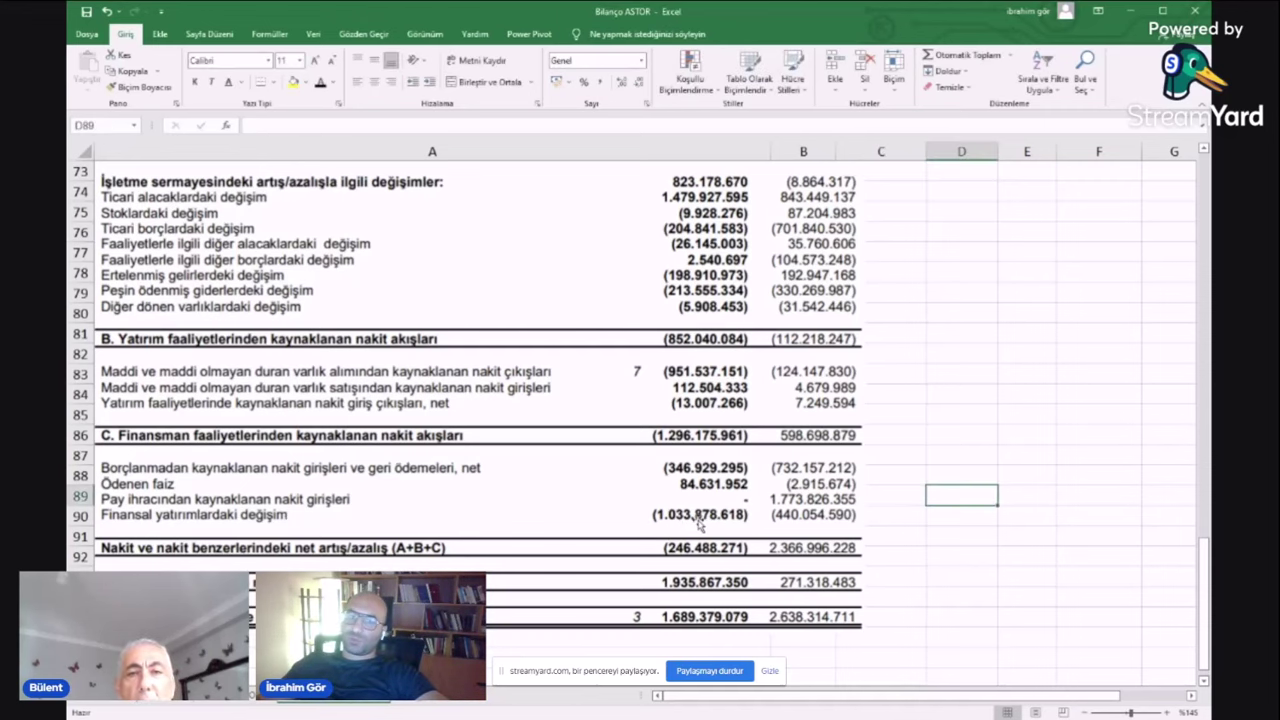
scroll(700, 527, "down", 1)
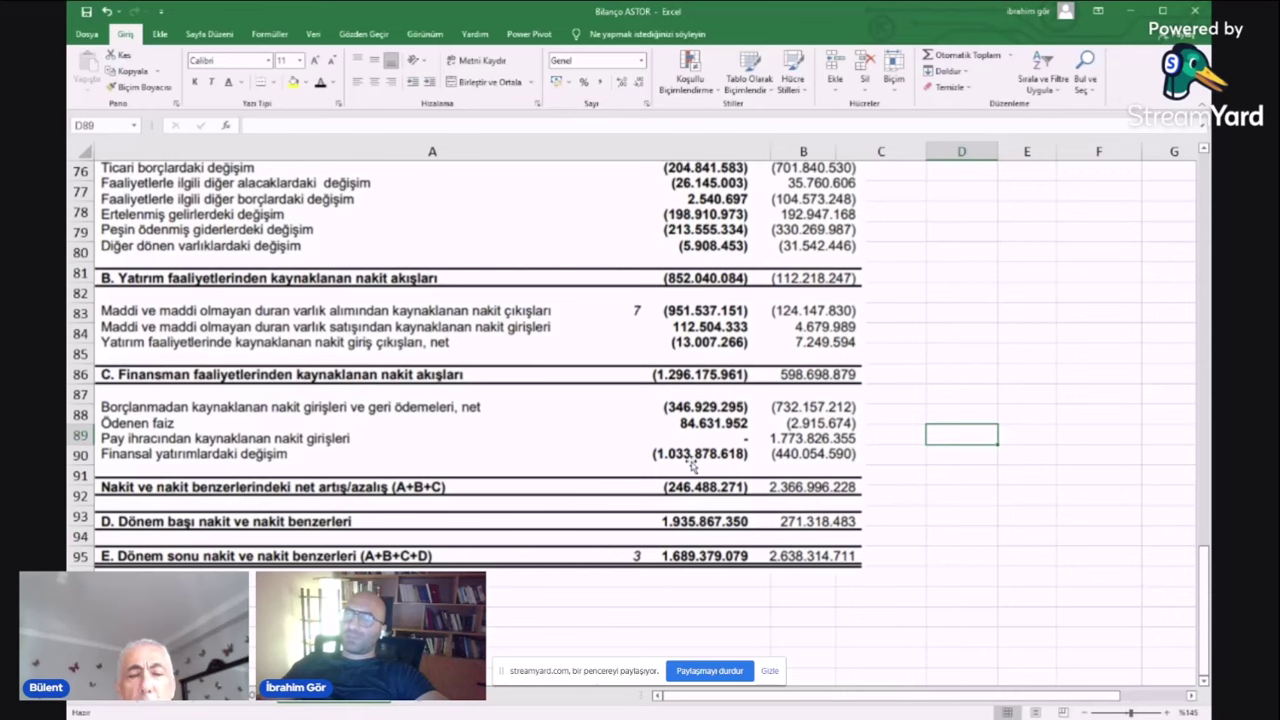
- Compare the Finansal Yatırımlar balance and its growth since 2023/12 in C5:D5 of the balance sheet with Finansal yatırımlardaki değişim in the cash flow statement
key("ctrl+Page_Up")
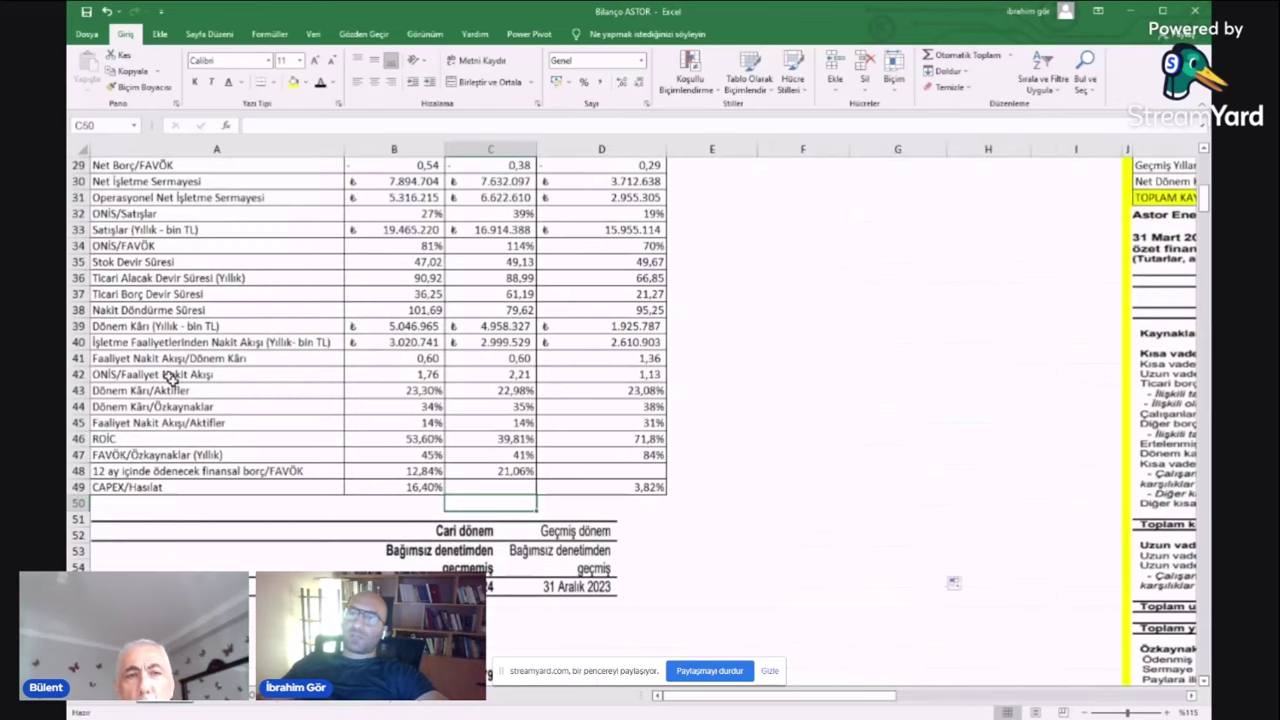
scroll(513, 399, "up", 10)
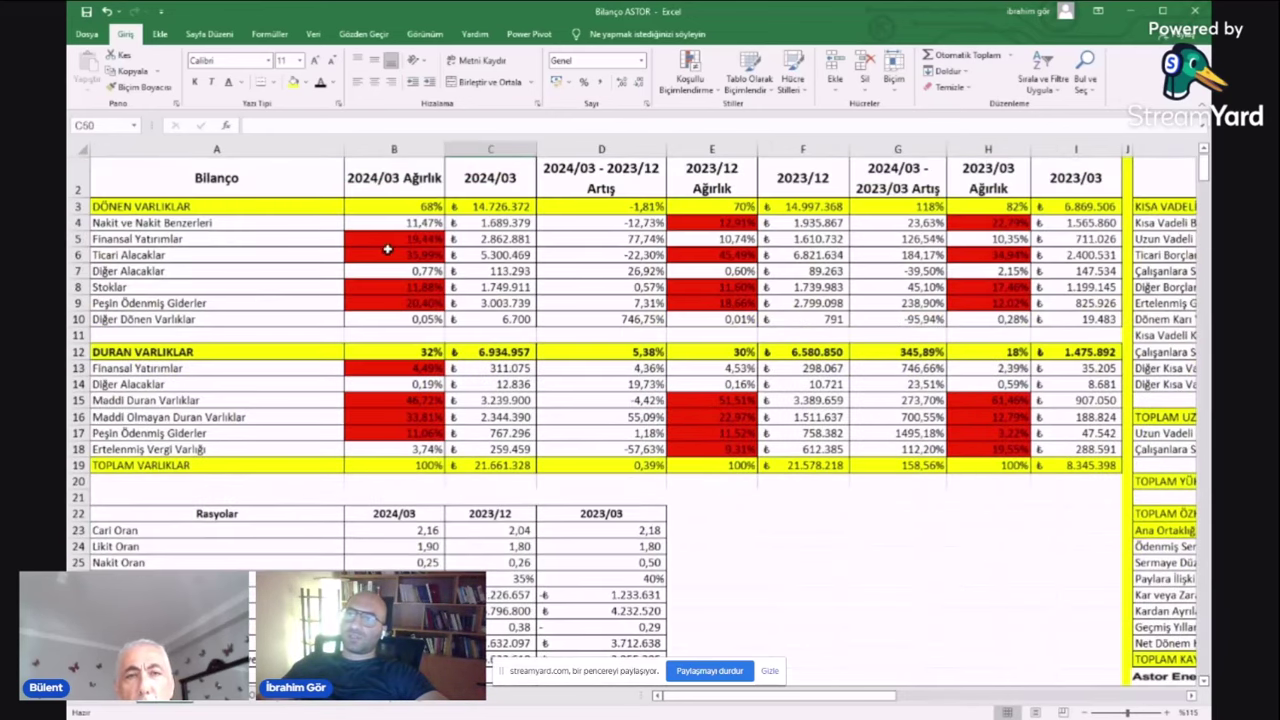
left_click(526, 239)
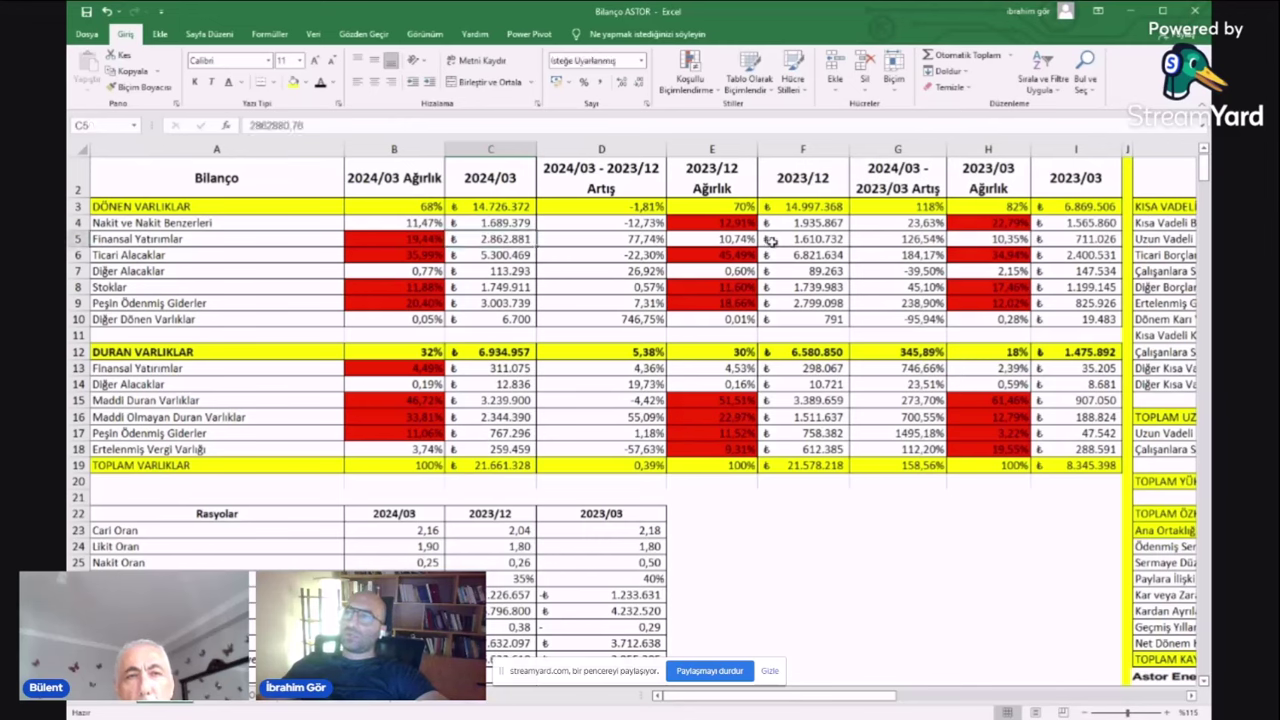
left_click(647, 238)
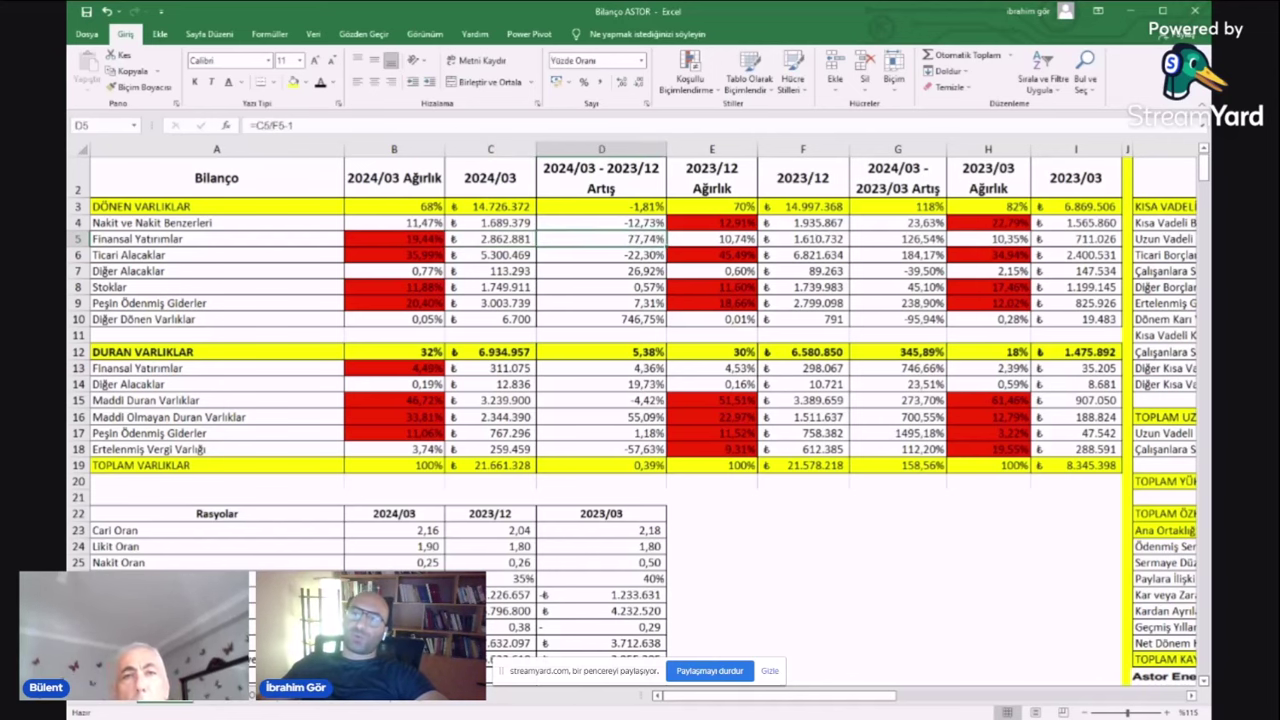
key("ctrl+Page_Down")
scroll(365, 510, "up", 1)
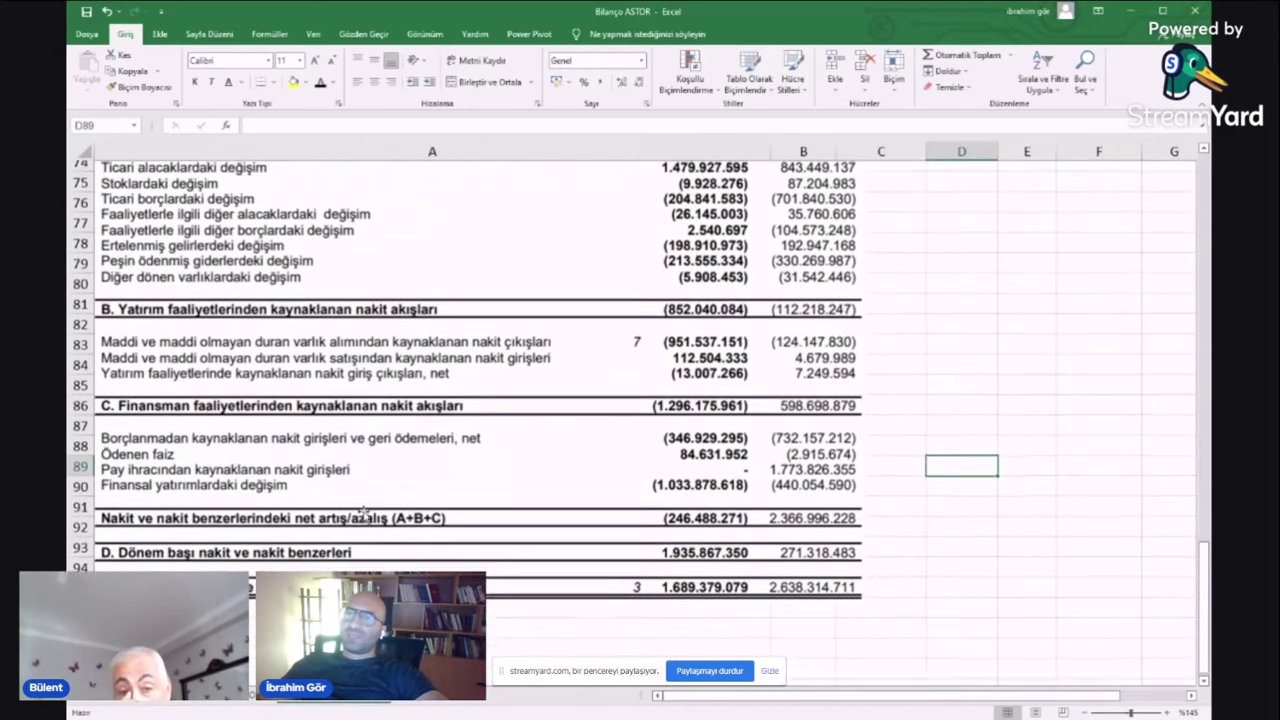
scroll(380, 446, "up", 1)
scroll(357, 503, "down", 1)
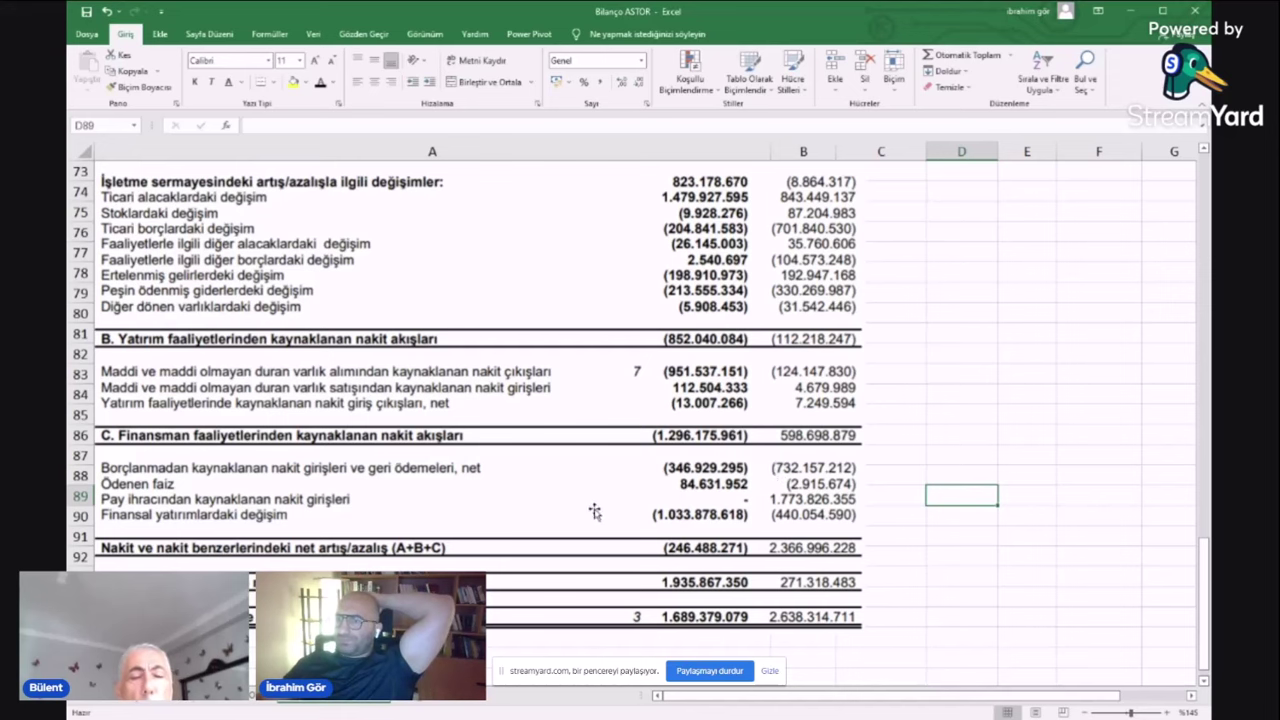
- Examine the 2024/03 Borç Ödemelerine İlişkin Nakit Çıkışları amount in C44 of the cash flow statement
left_click(222, 702)
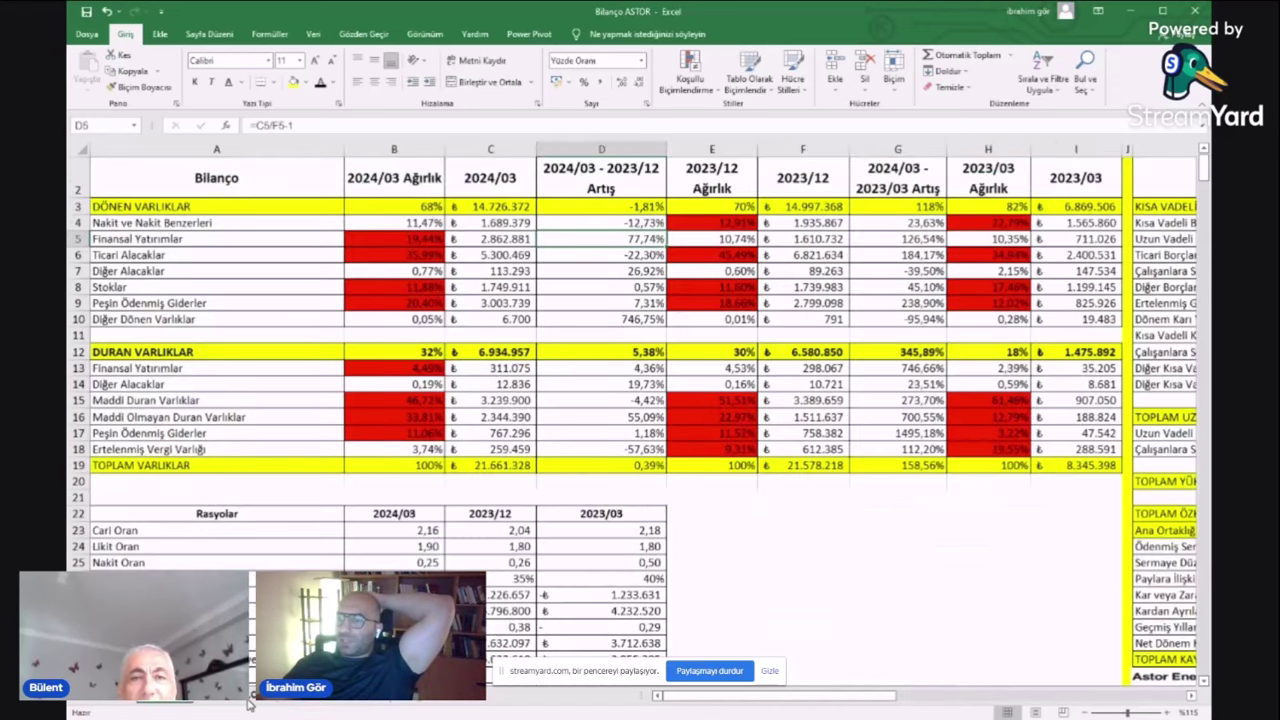
left_click(251, 700)
scroll(437, 540, "down", 4)
key("ctrl+Page_Down")
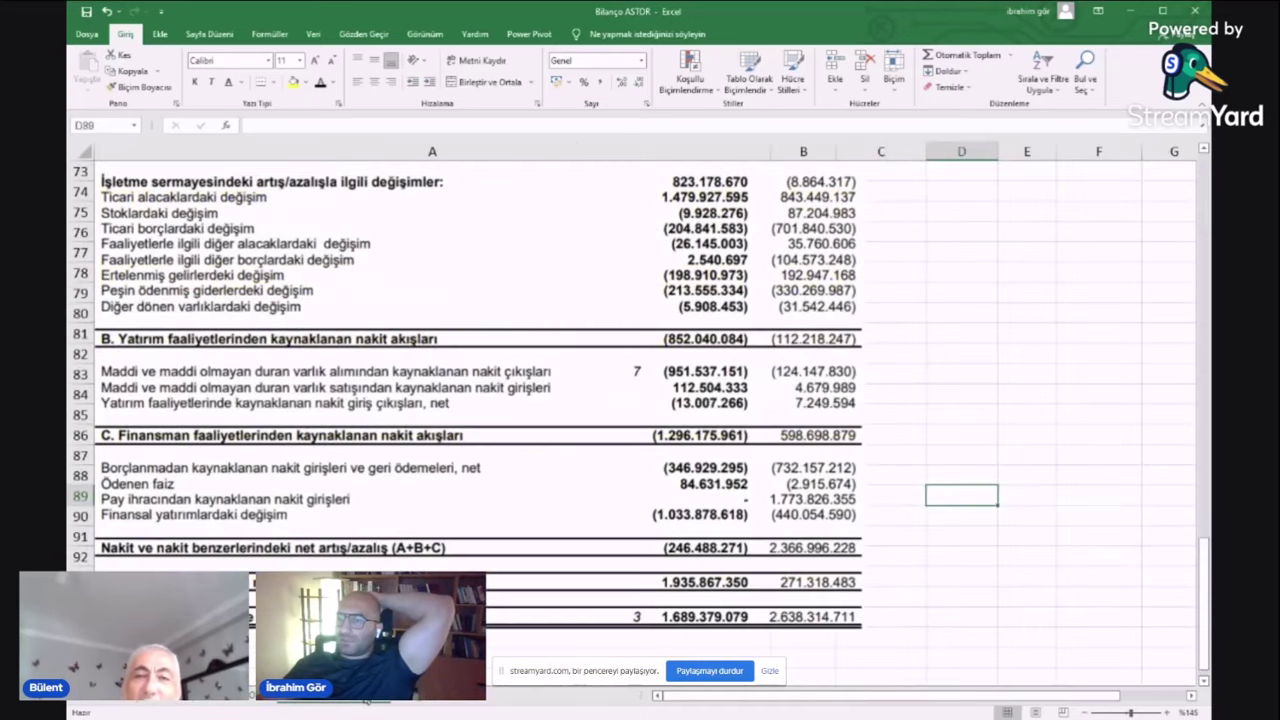
scroll(630, 400, "up", 5)
key("ctrl+Page_Down")
scroll(950, 430, "up", 2)
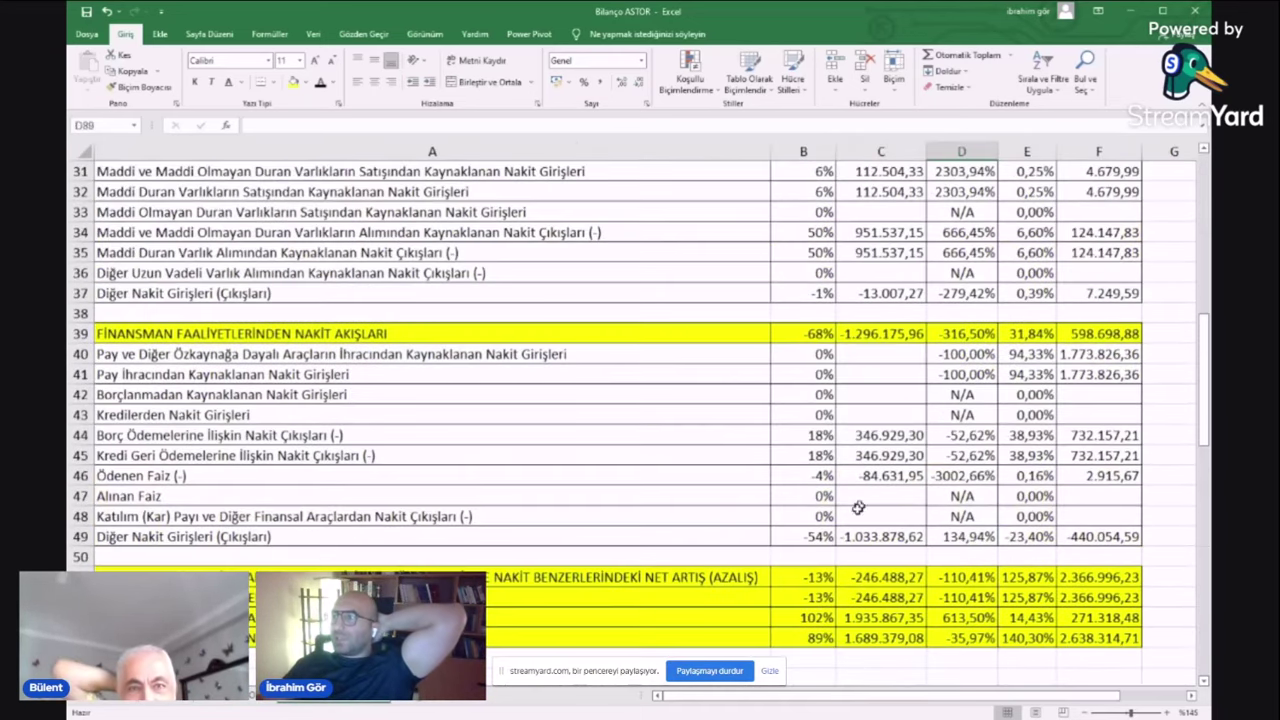
left_click(886, 434)
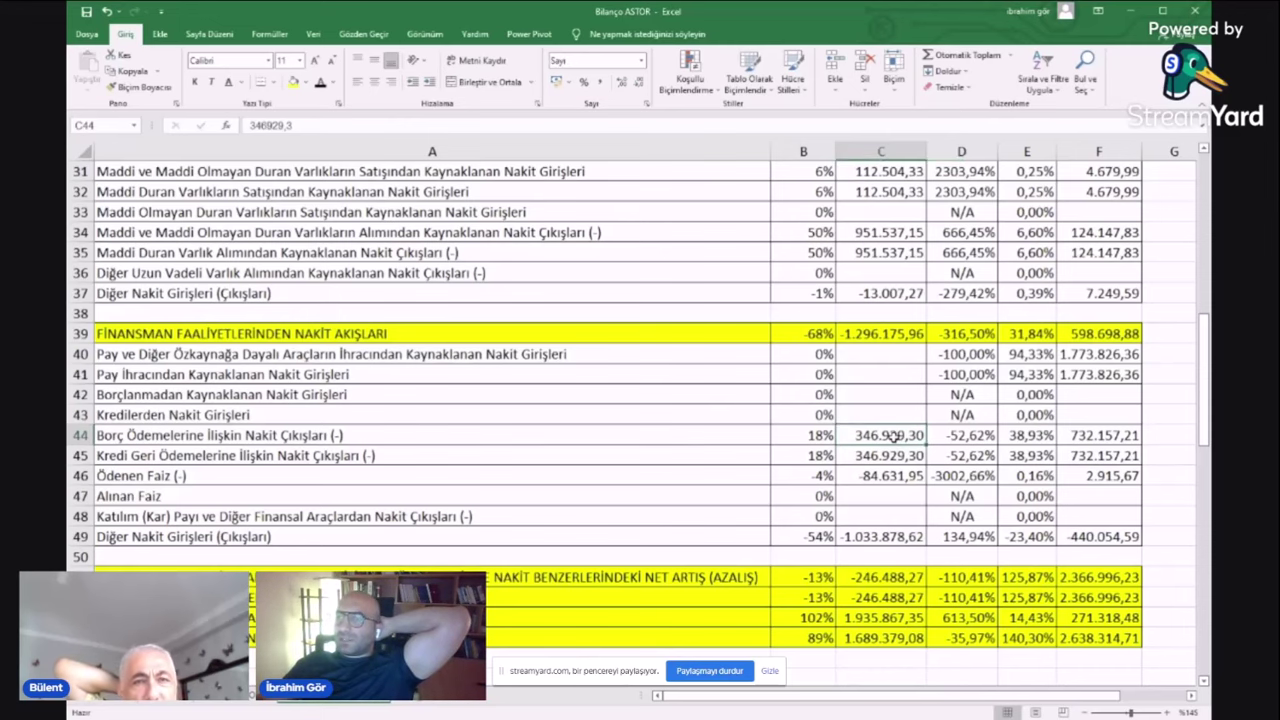
- Review the investing and financing lines of the source cash flow statement, including borrowing repayments, Ödenen faiz and Finansal yatırımlardaki değişim
scroll(806, 469, "down", 13)
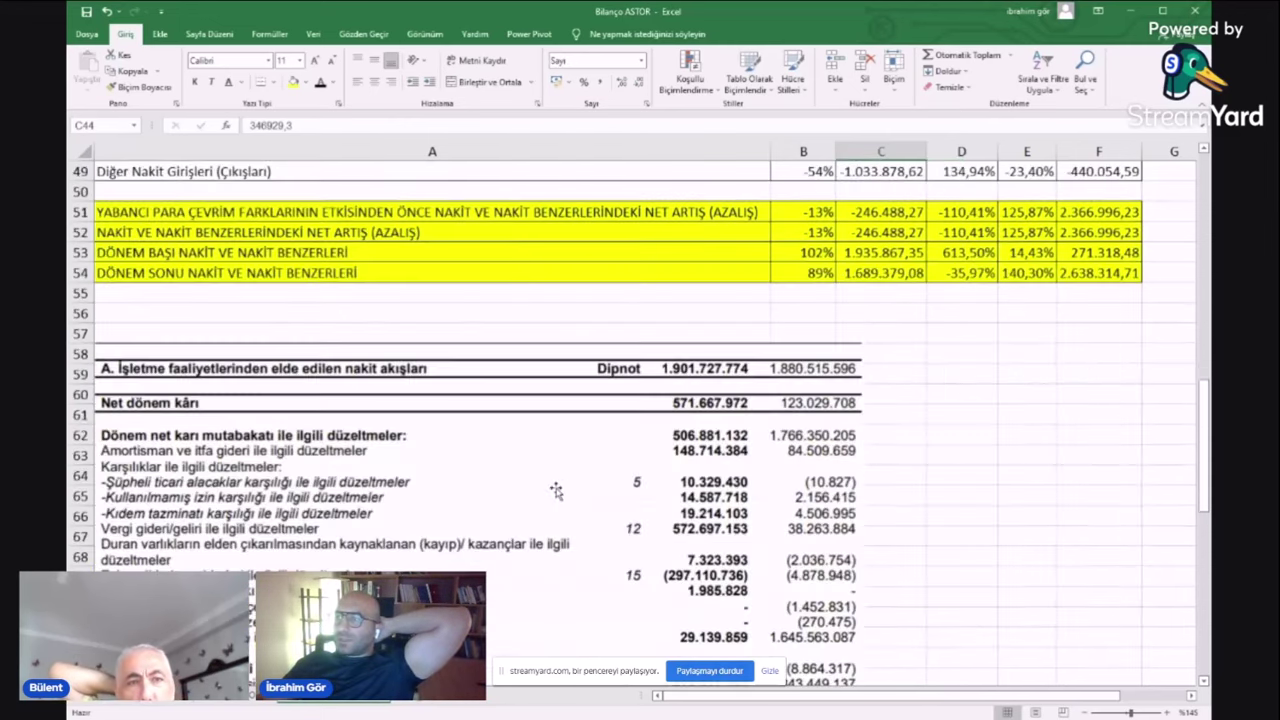
scroll(615, 517, "down", 2)
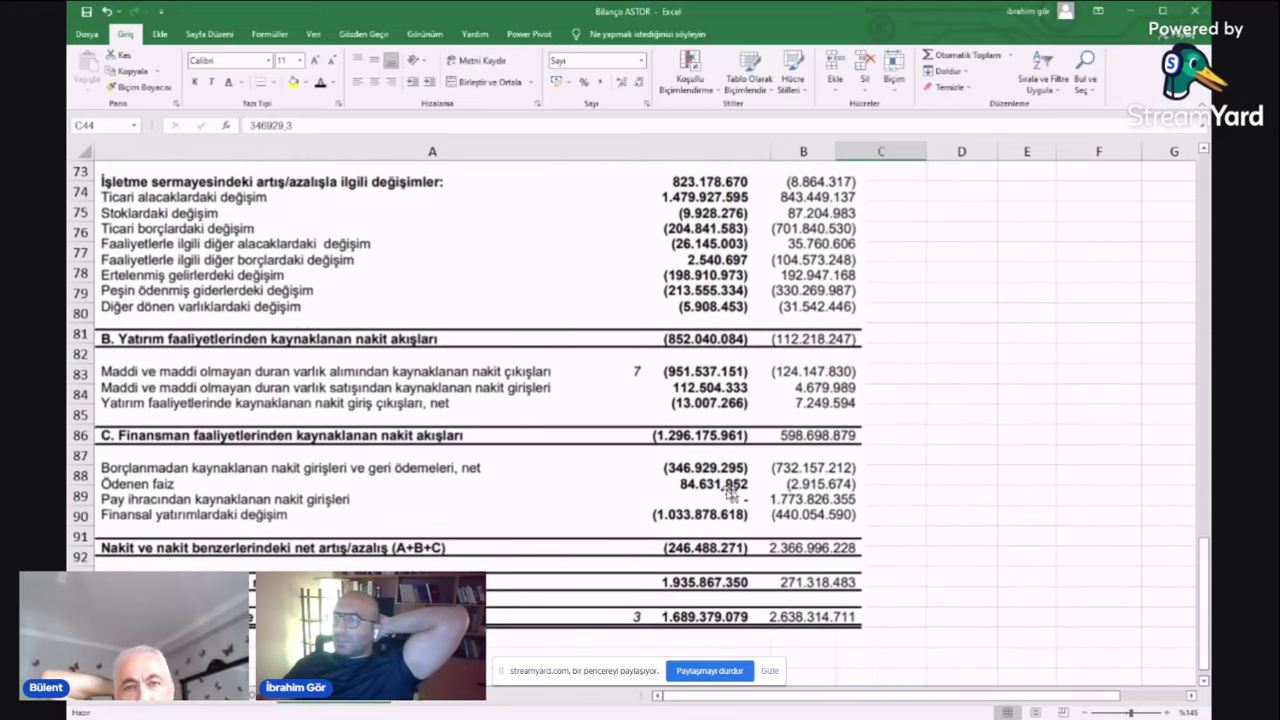
scroll(697, 487, "up", 1)
scroll(697, 487, "down", 2)
scroll(680, 495, "up", 3)
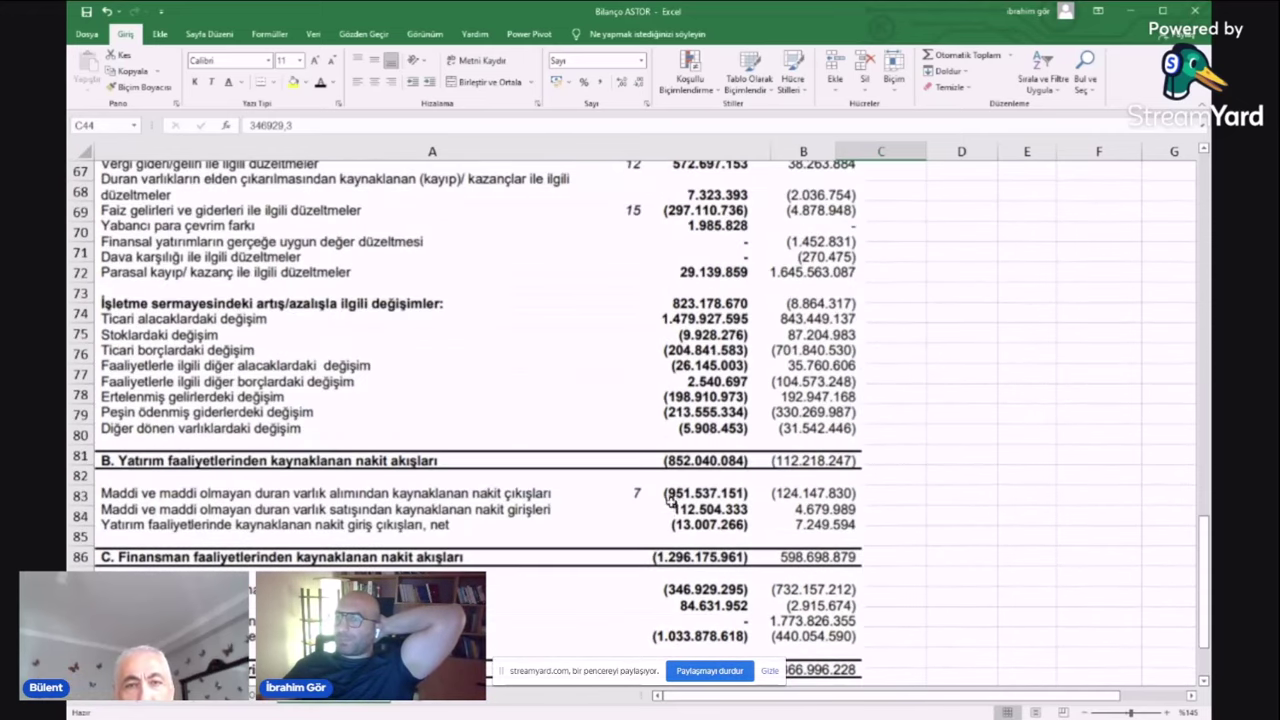
scroll(653, 522, "down", 1)
scroll(653, 522, "down", 1)
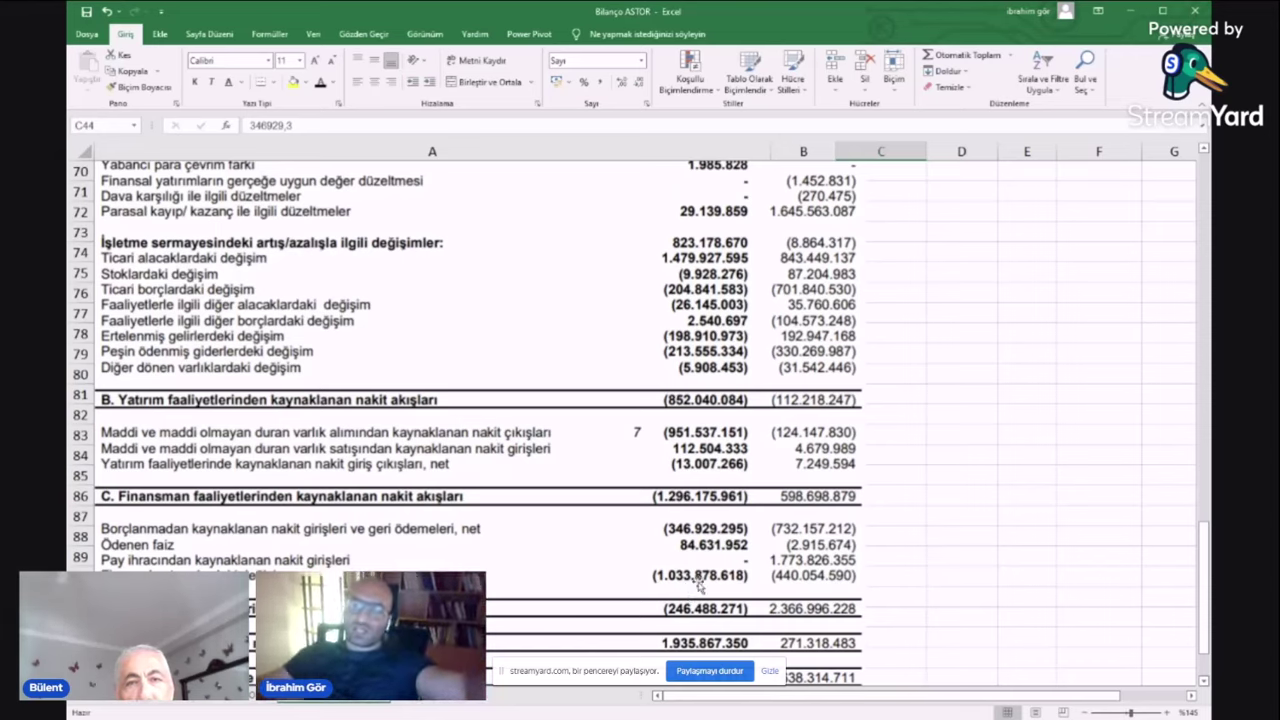
- Look through the balance sheet, the Nakit ve nakit benzerleri, Finansal yatırımlar and Ticari alacaklar notes, and the source asset table
left_click(168, 698)
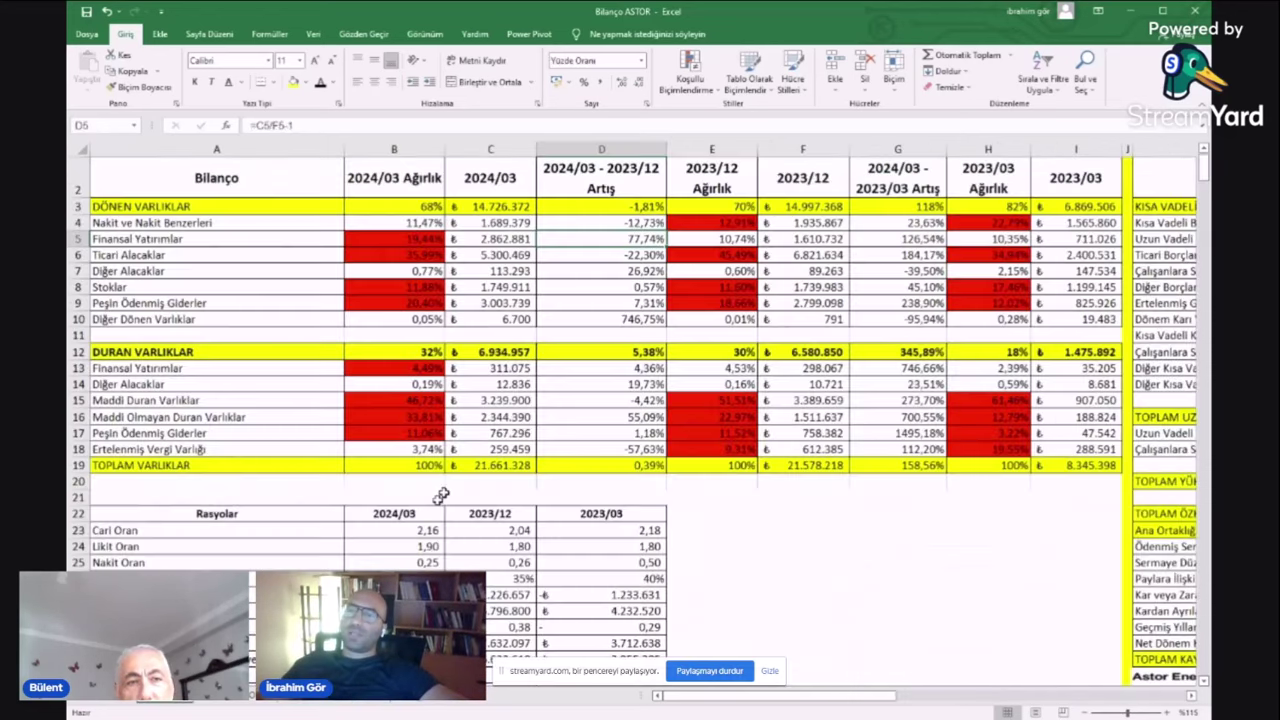
scroll(545, 420, "down", 16)
scroll(545, 420, "down", 18)
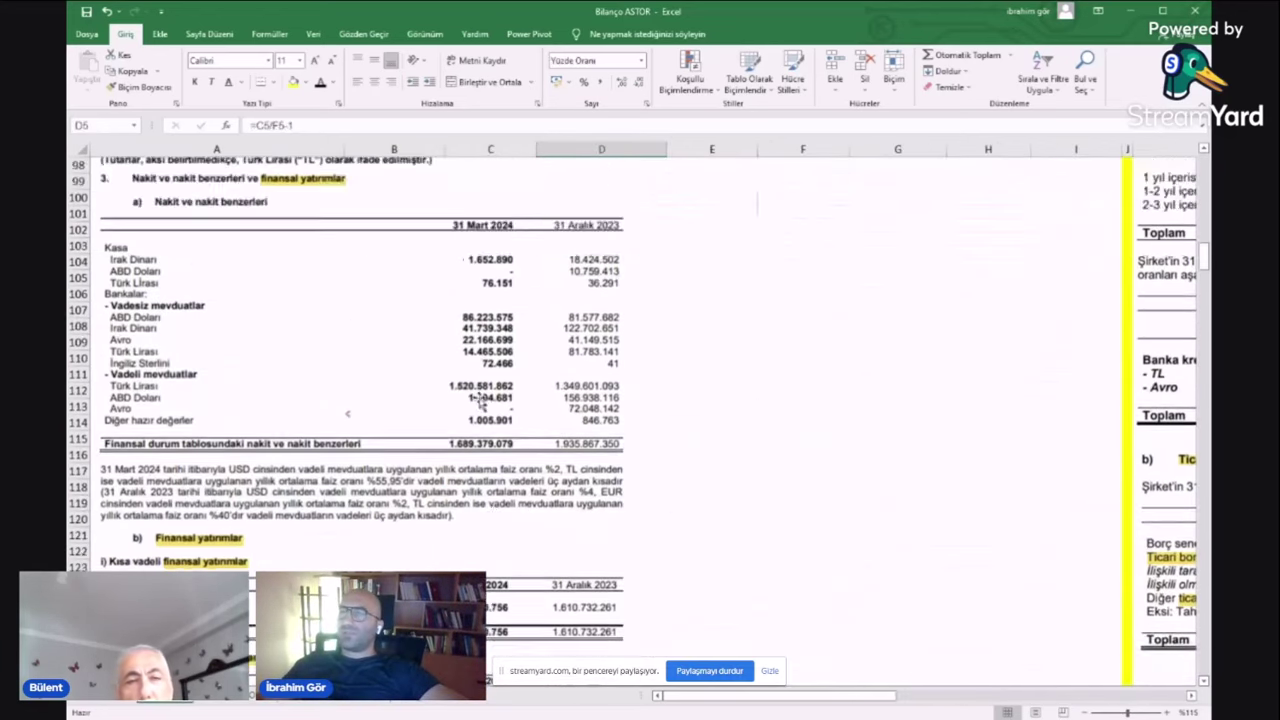
scroll(335, 455, "up", 12)
scroll(335, 458, "down", 20)
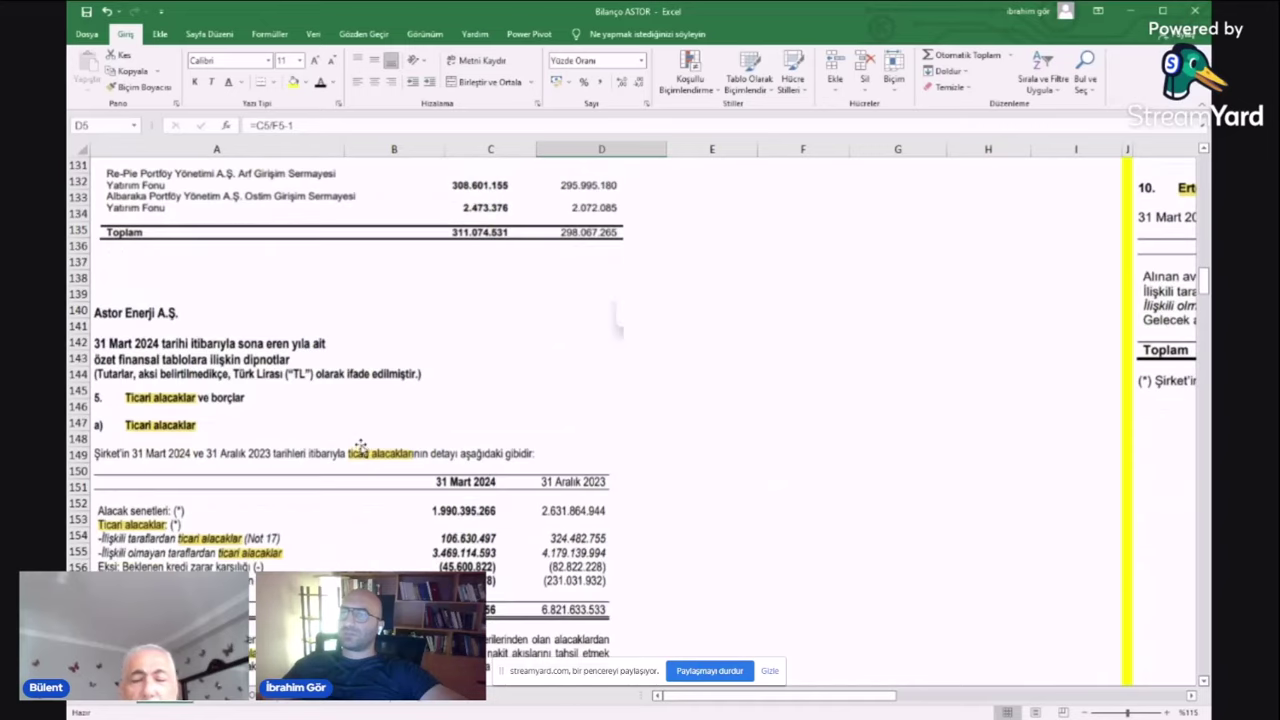
scroll(363, 454, "down", 4)
scroll(363, 454, "up", 20)
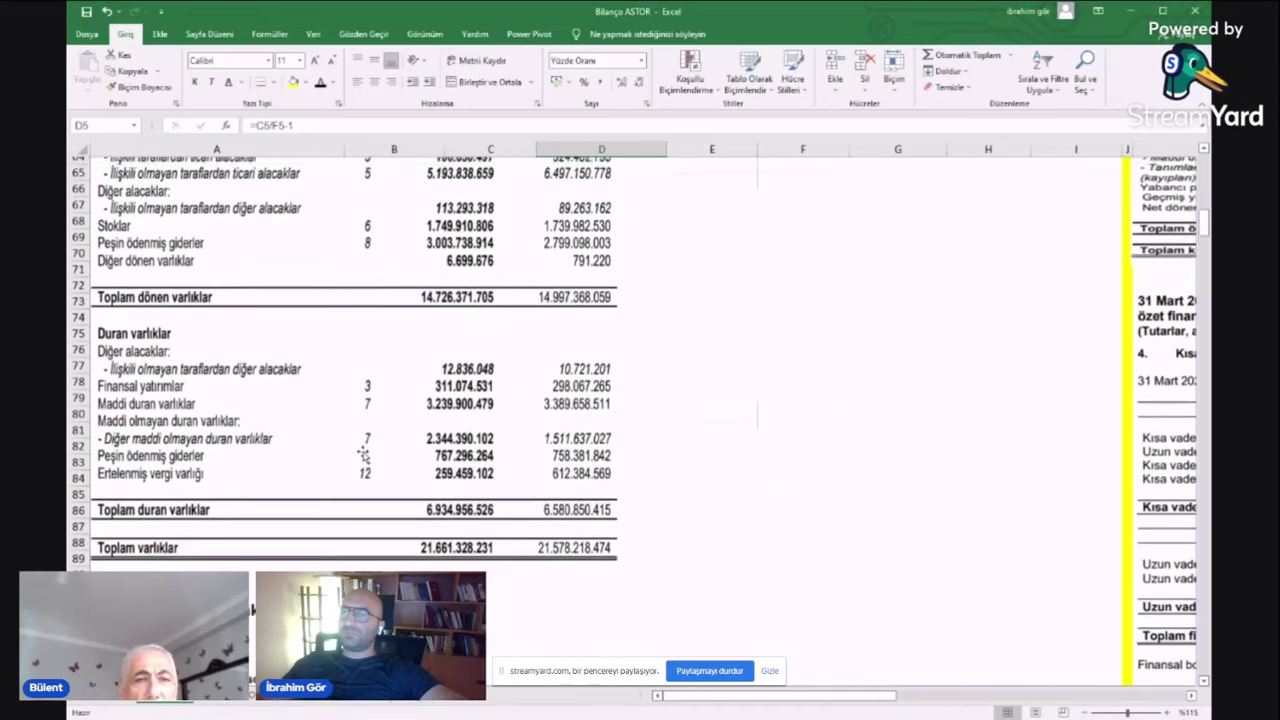
- Compare the 2024/03 Ödenen Faiz amount in C46 of the cash flow sheet with the Ödenen faiz line of the source statement
key("ctrl+Page_Down")
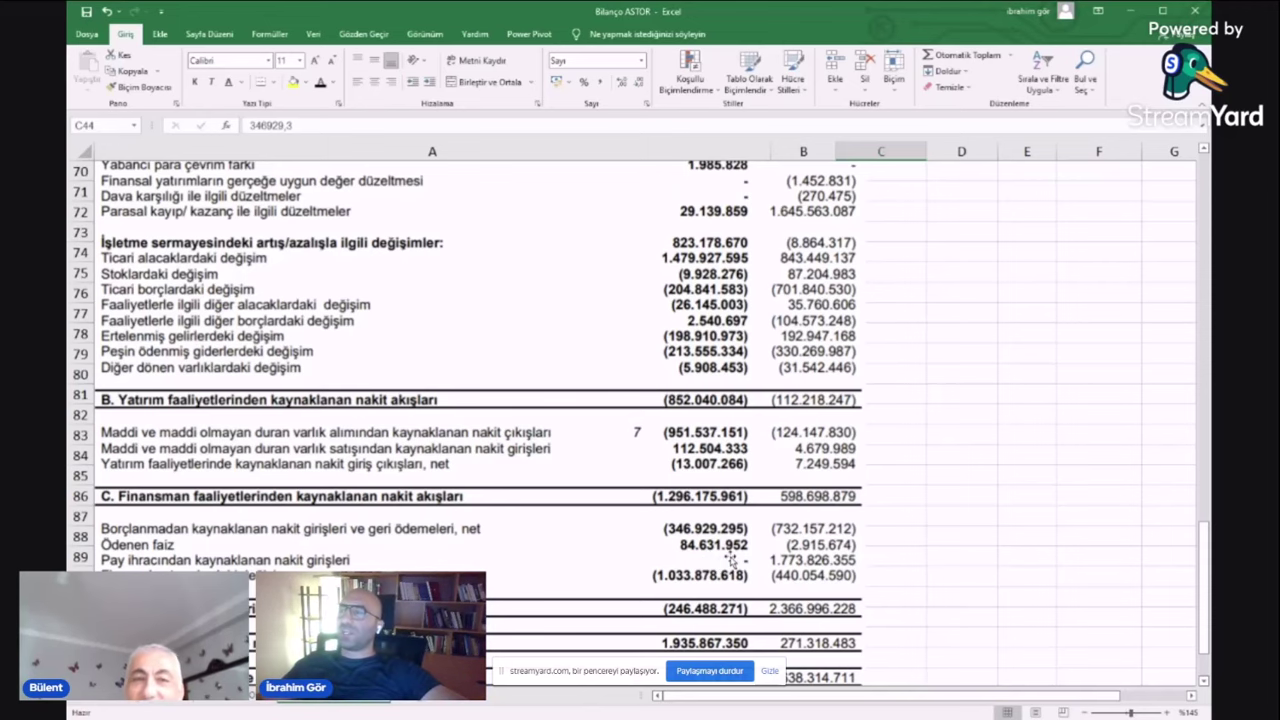
scroll(600, 400, "up", 10)
key("ctrl+Page_Down")
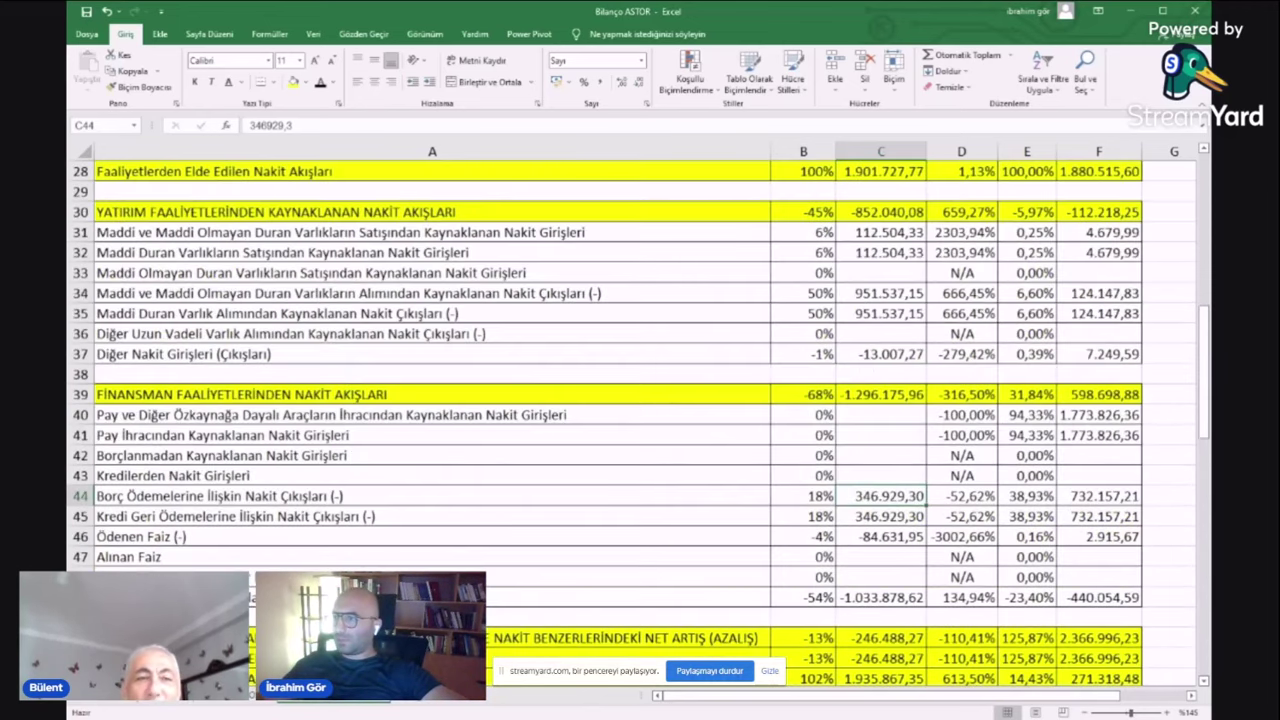
left_click(907, 537)
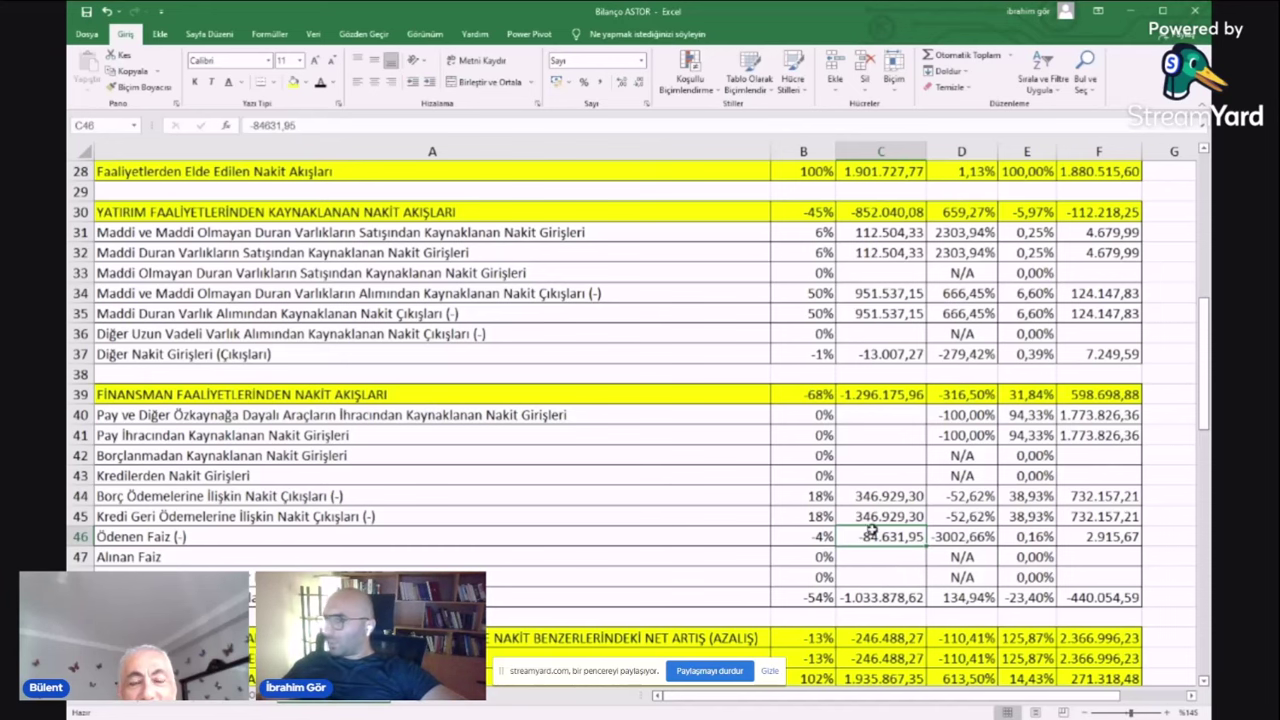
scroll(383, 500, "down", 18)
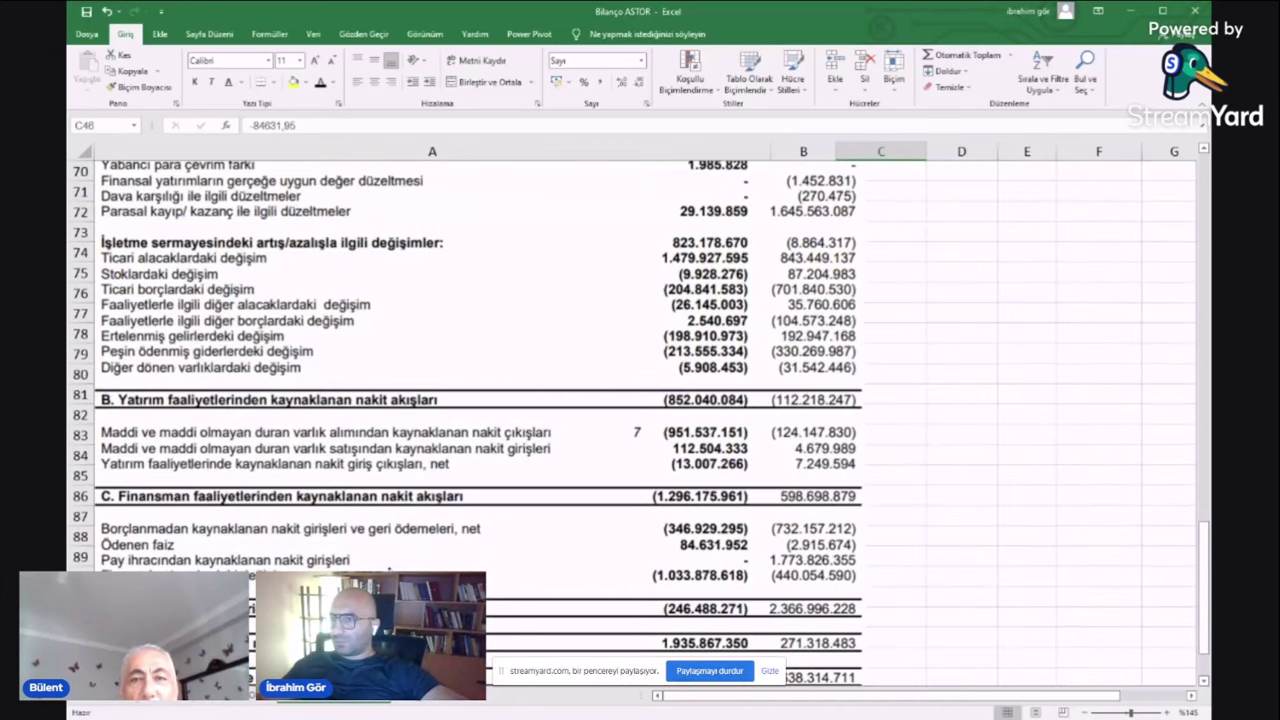
scroll(656, 631, "up", 3)
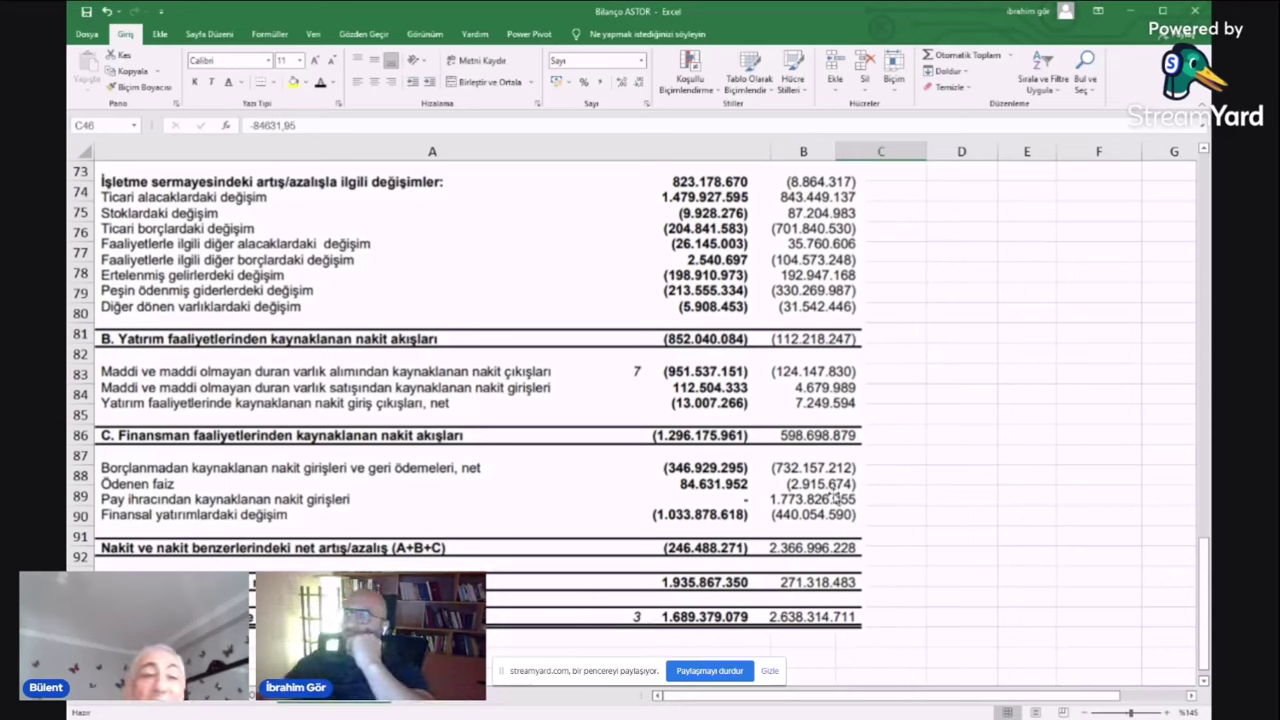
- Enter the net borrowing repayment figure -346929295 in D86, beside the source statement's financing section
left_click(960, 434)
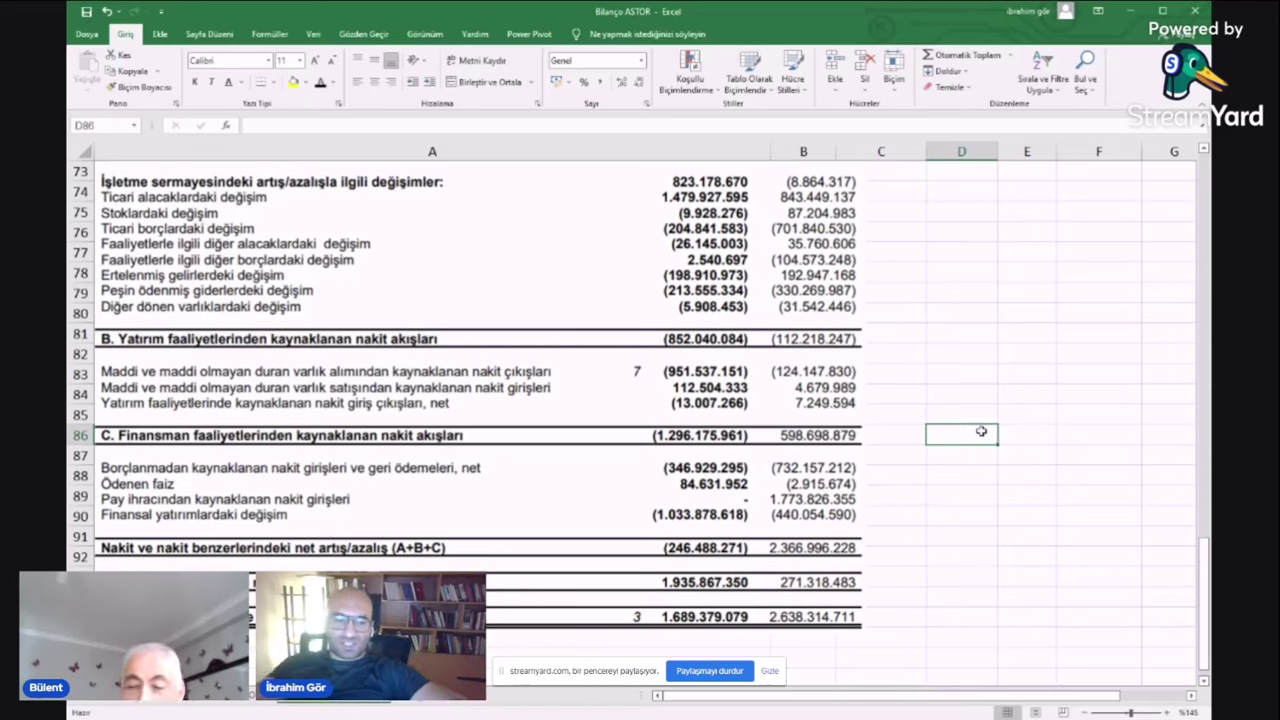
type("=")
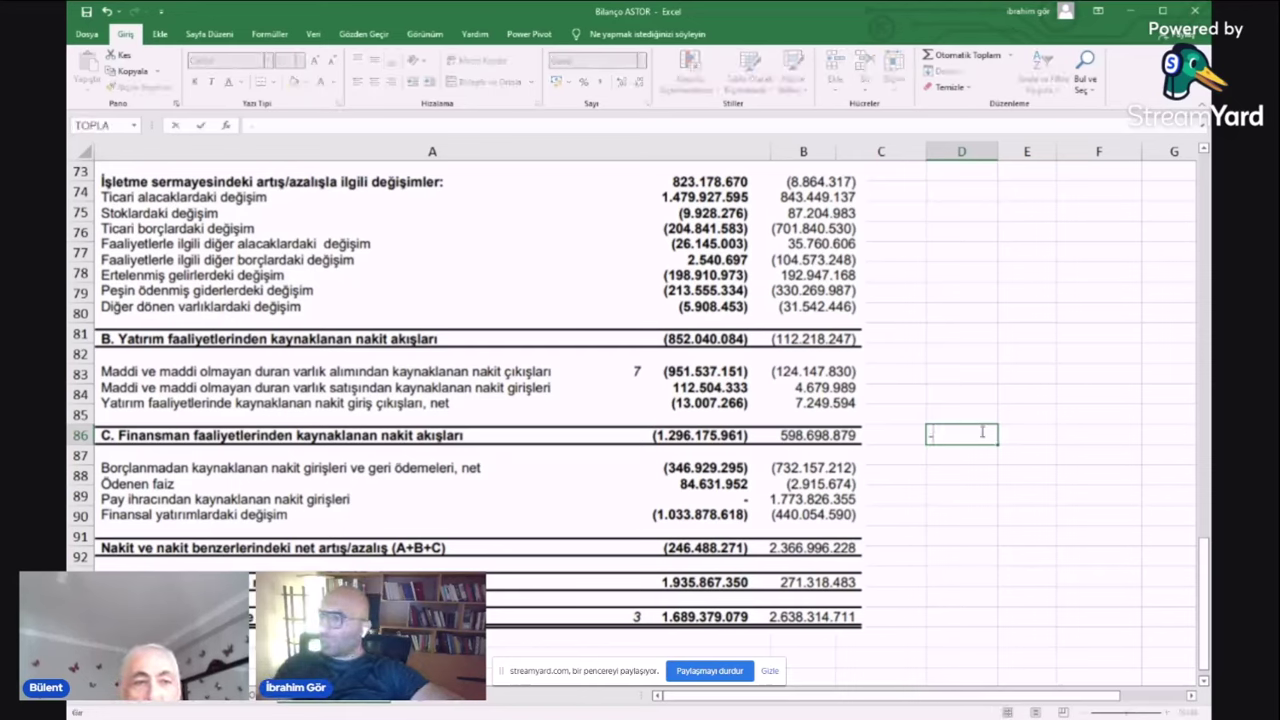
type("346")
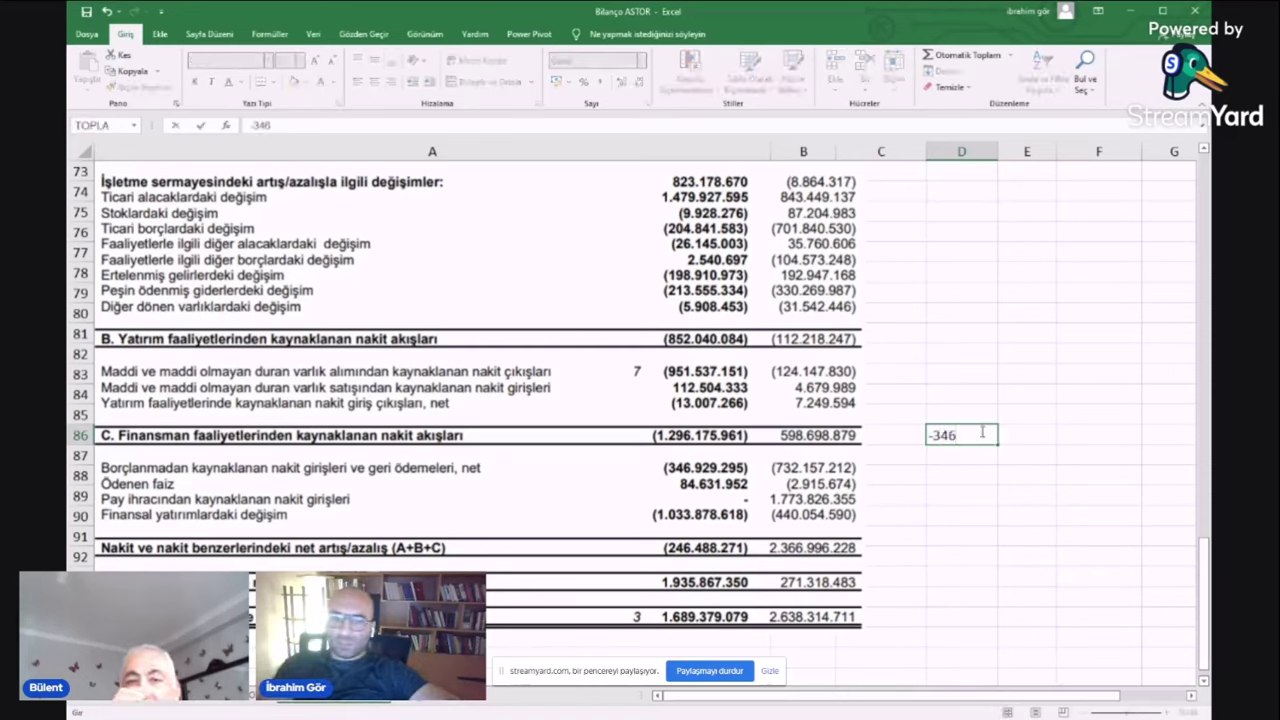
type("9")
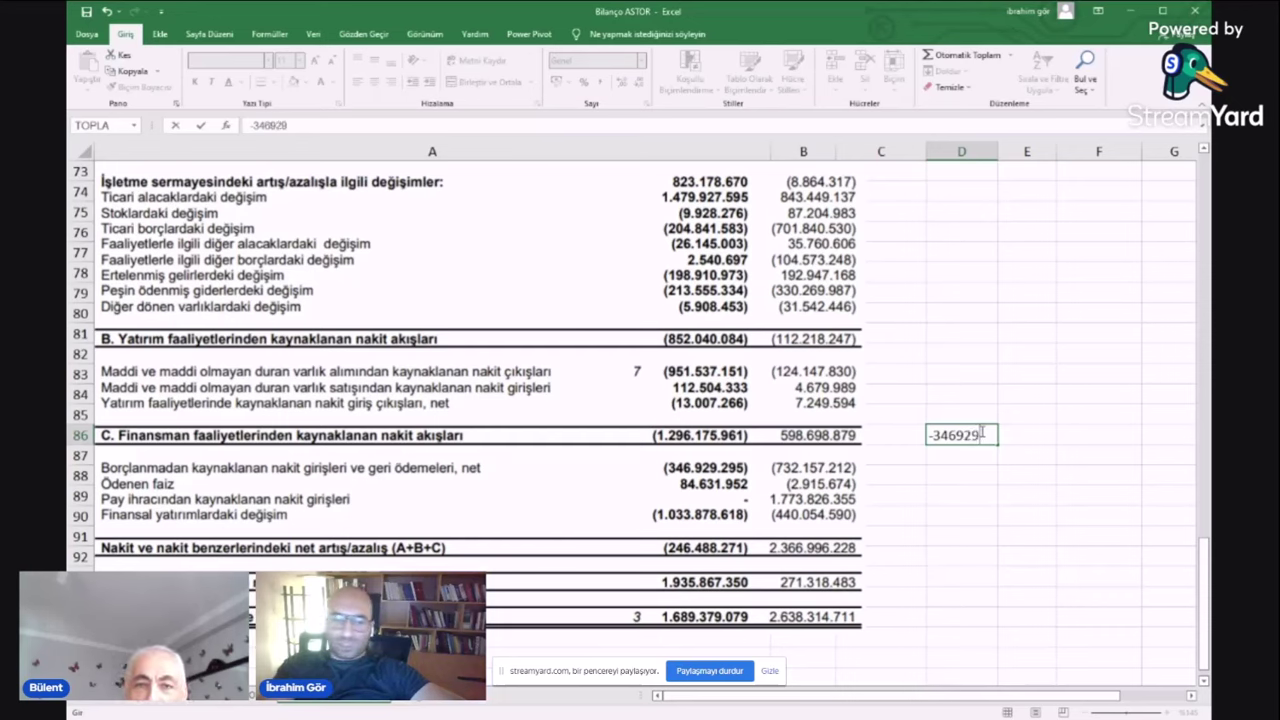
type("295")
key("Return")
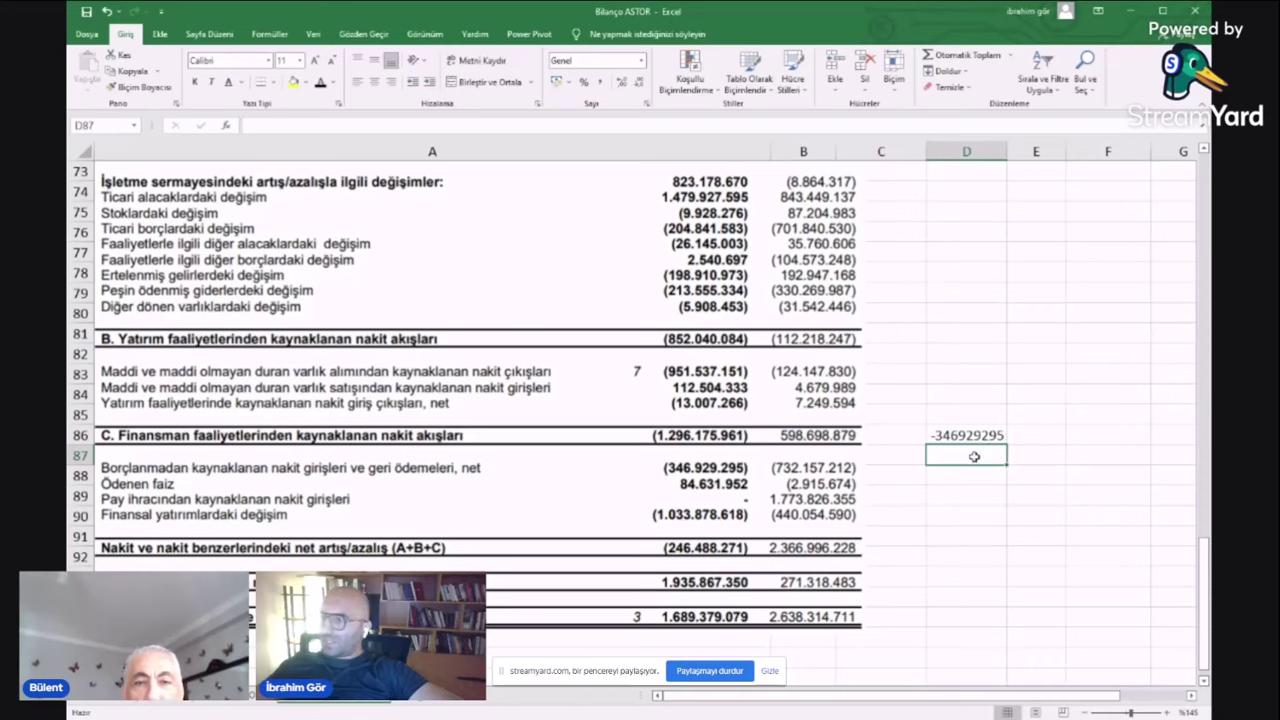
- Enter the Ödenen faiz figure 84631952 in D87
type("84")
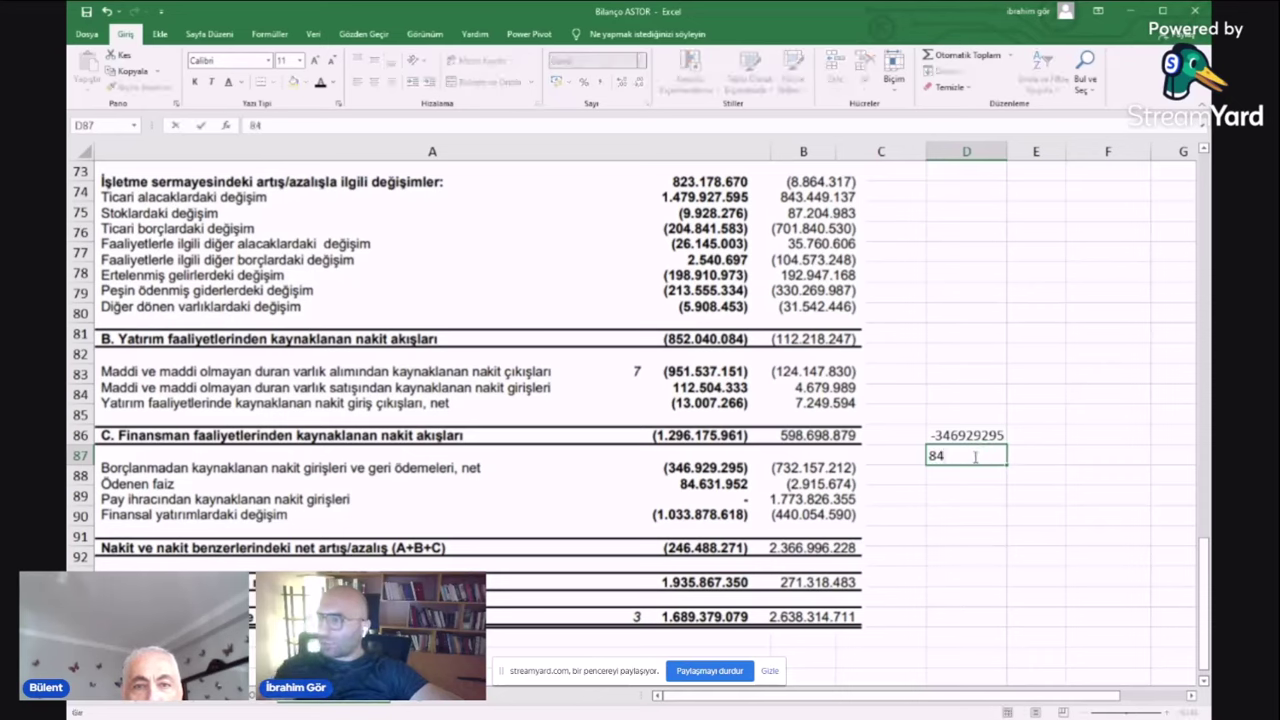
type("631")
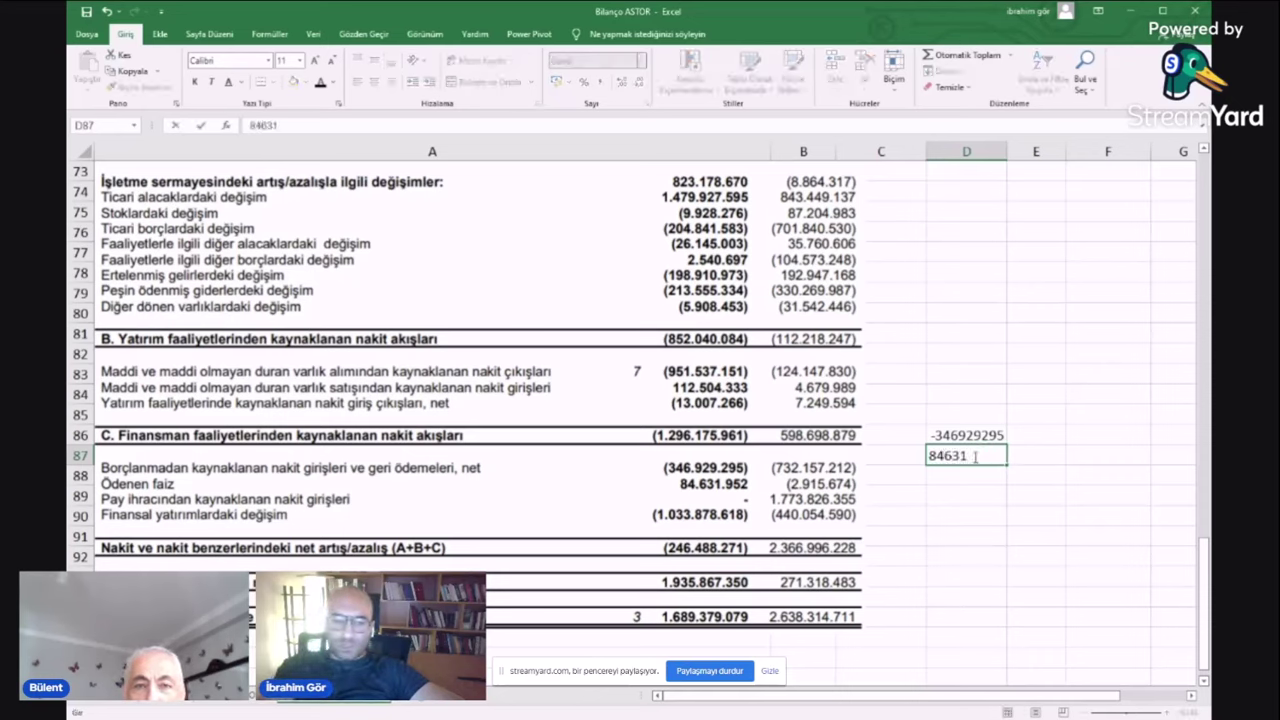
type("952")
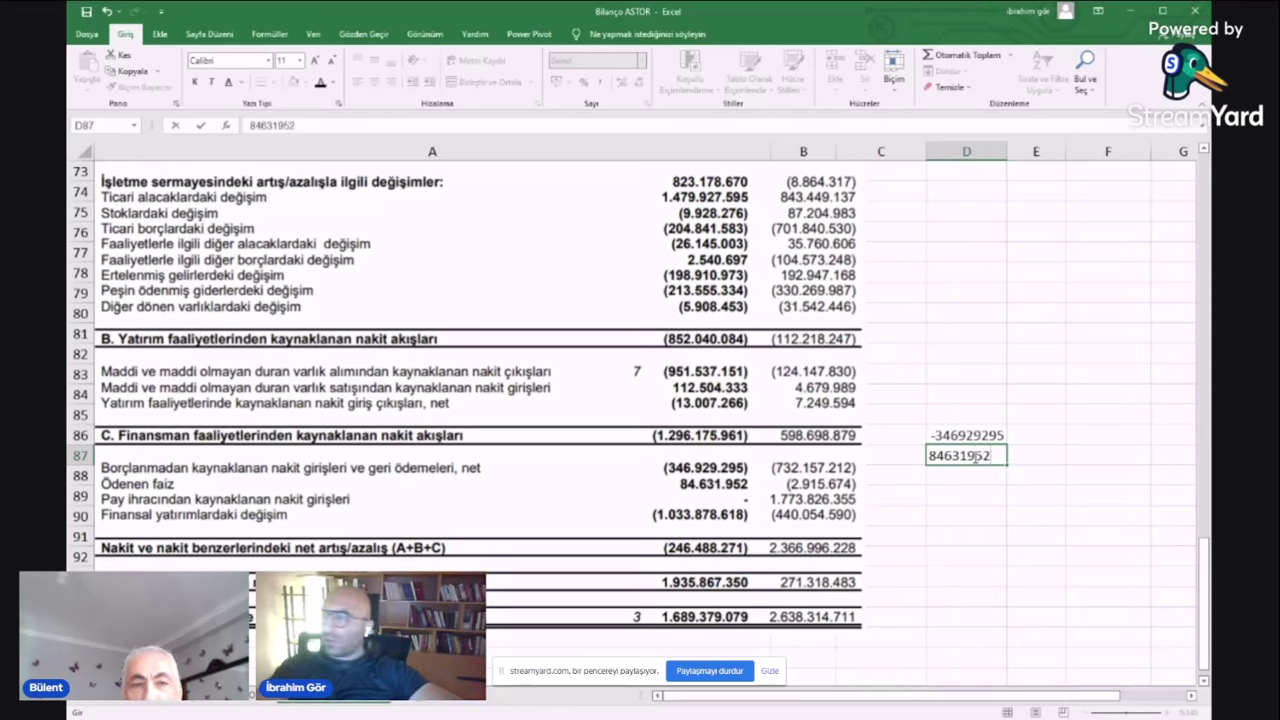
key("Return")
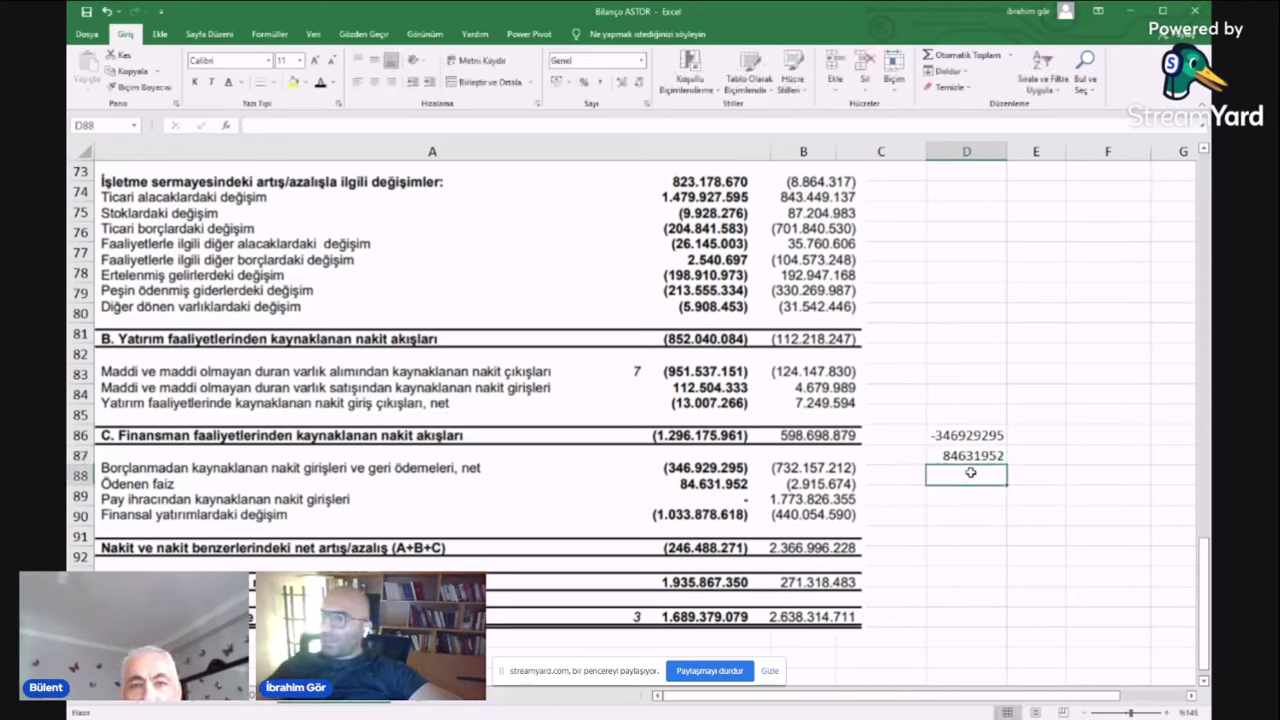
type("1033")
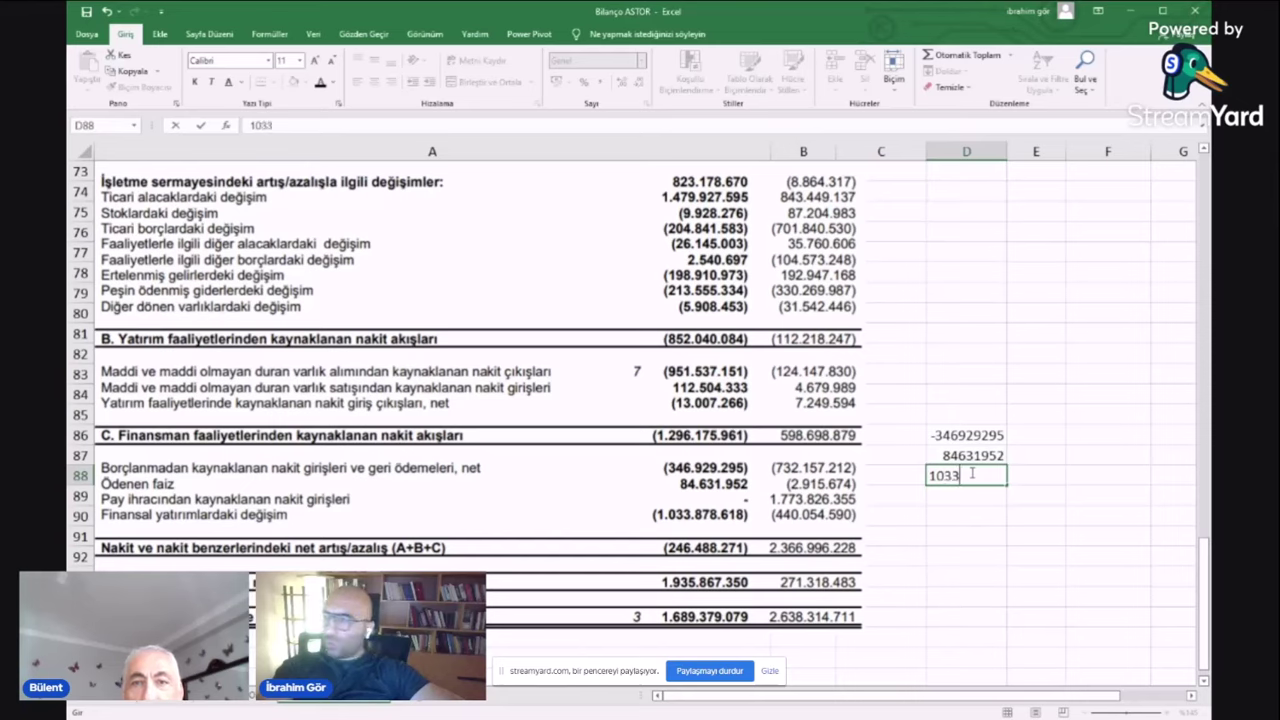
type("87")
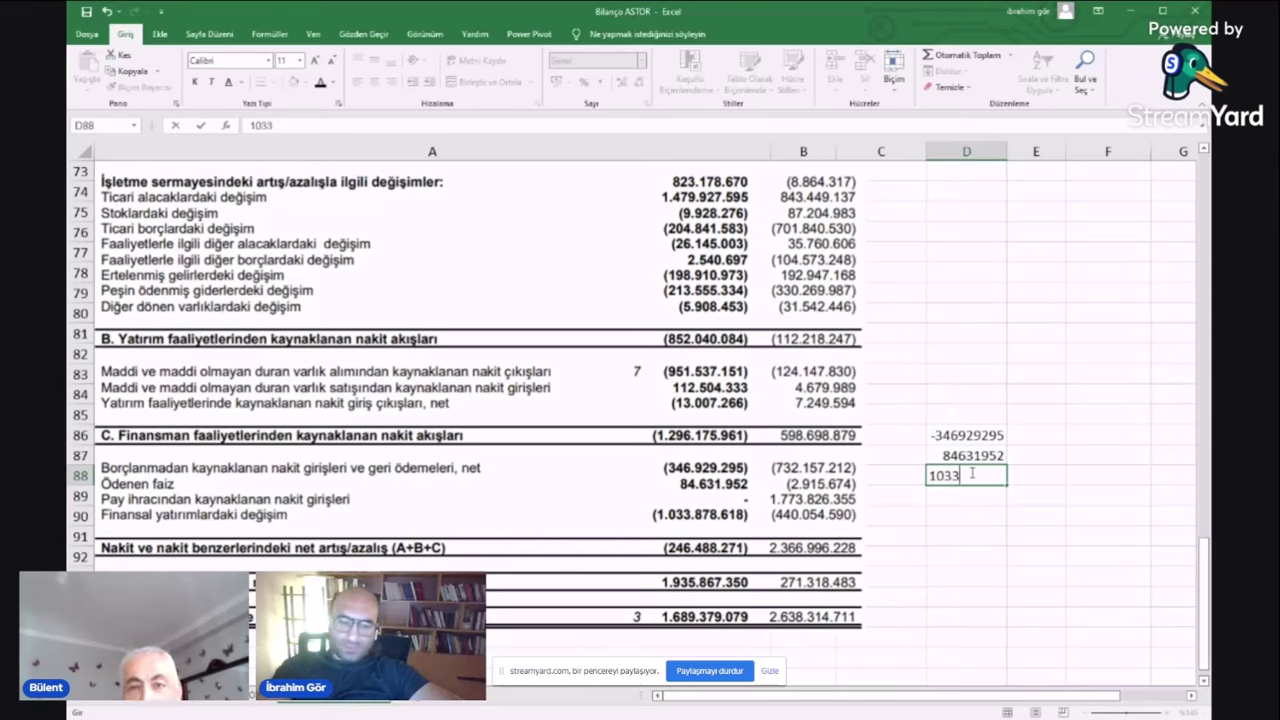
type("8")
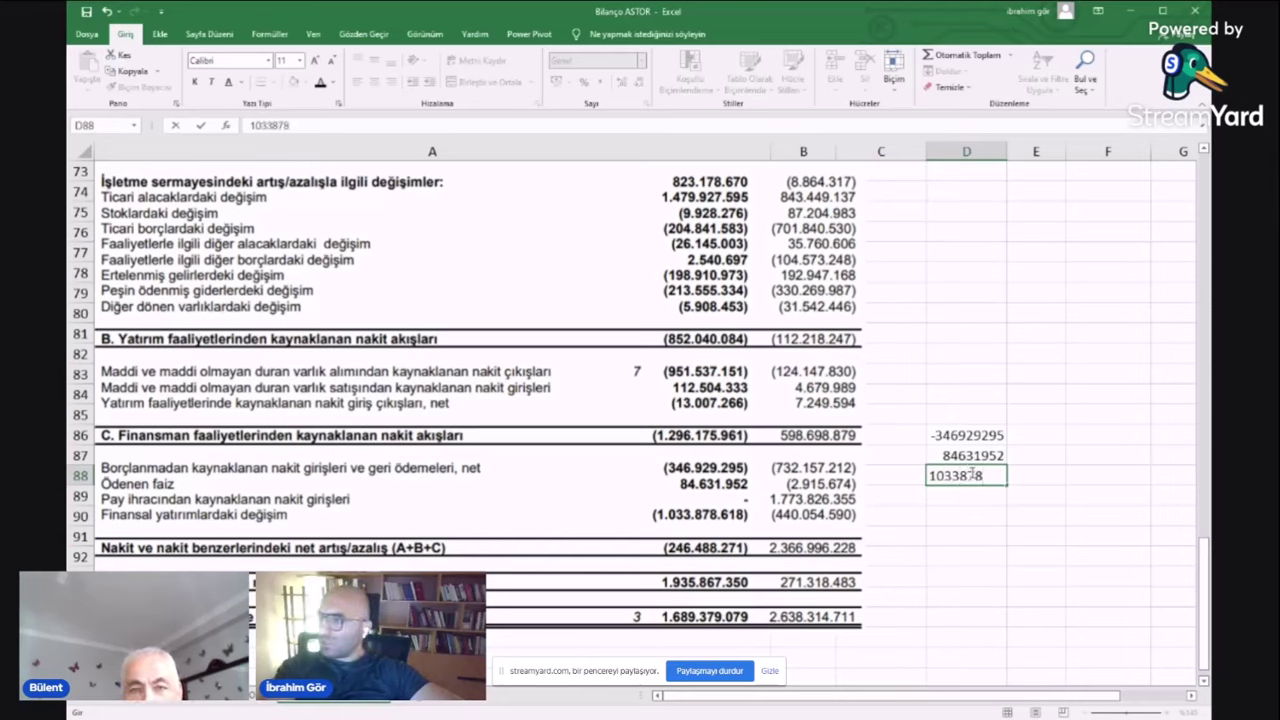
type("618")
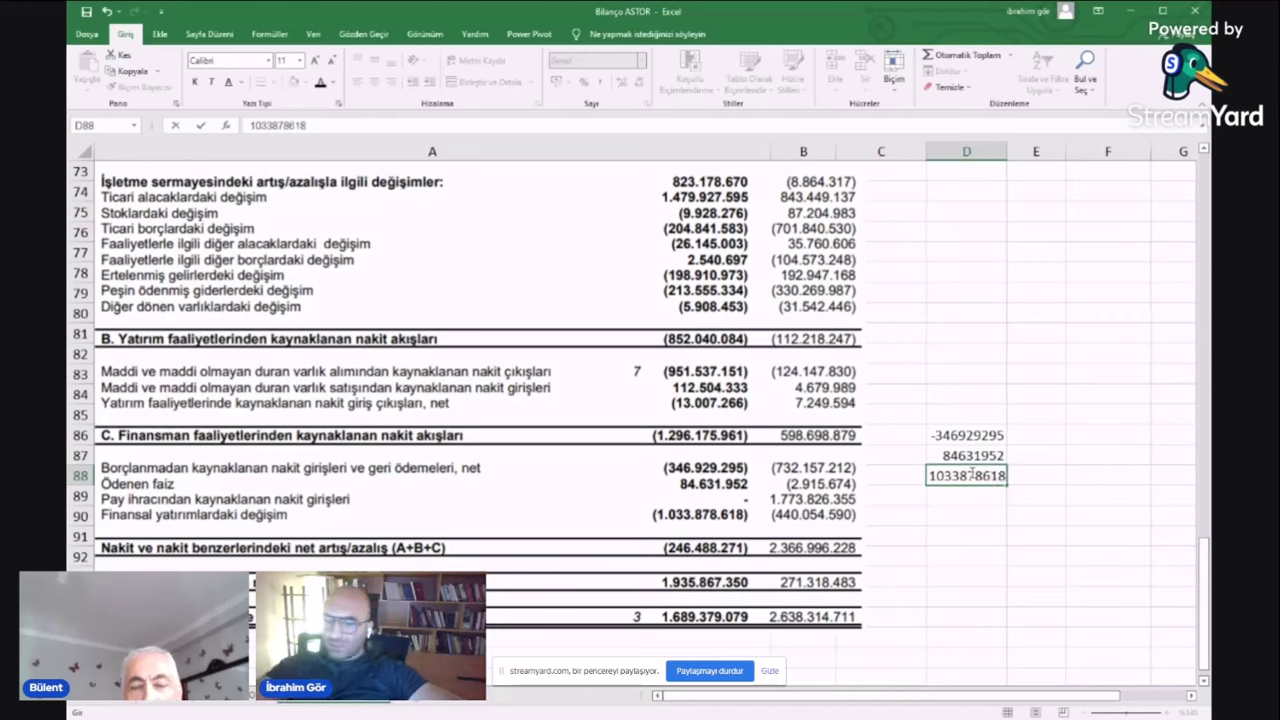
key("Return")
left_click_drag(968, 414, 979, 476)
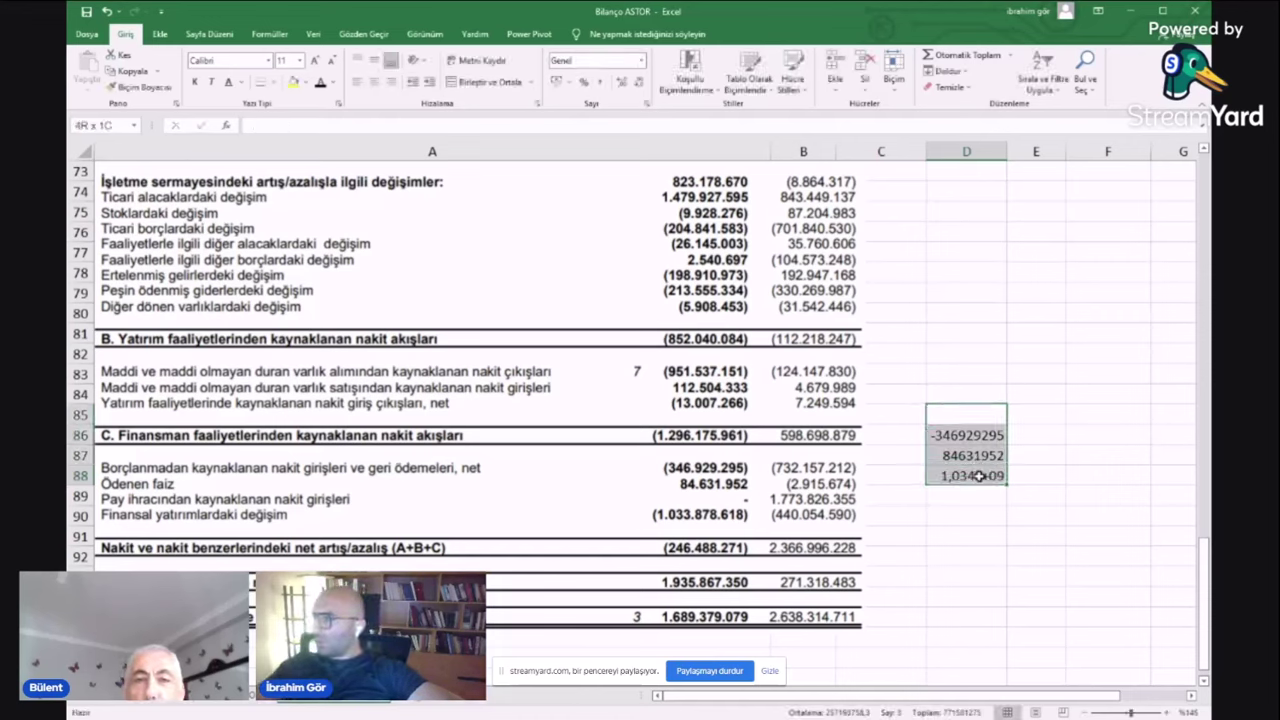
left_click(1070, 457)
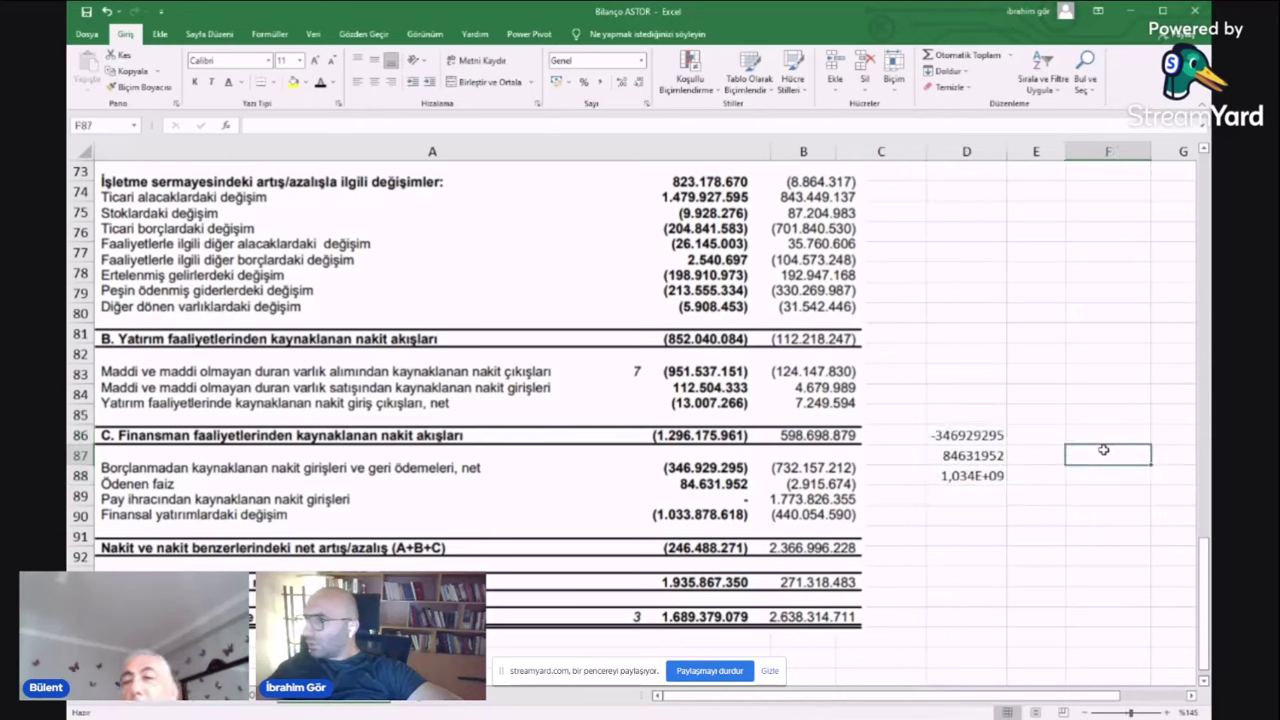
- Apply the Turkish lira accounting format to D88
right_click(987, 482)
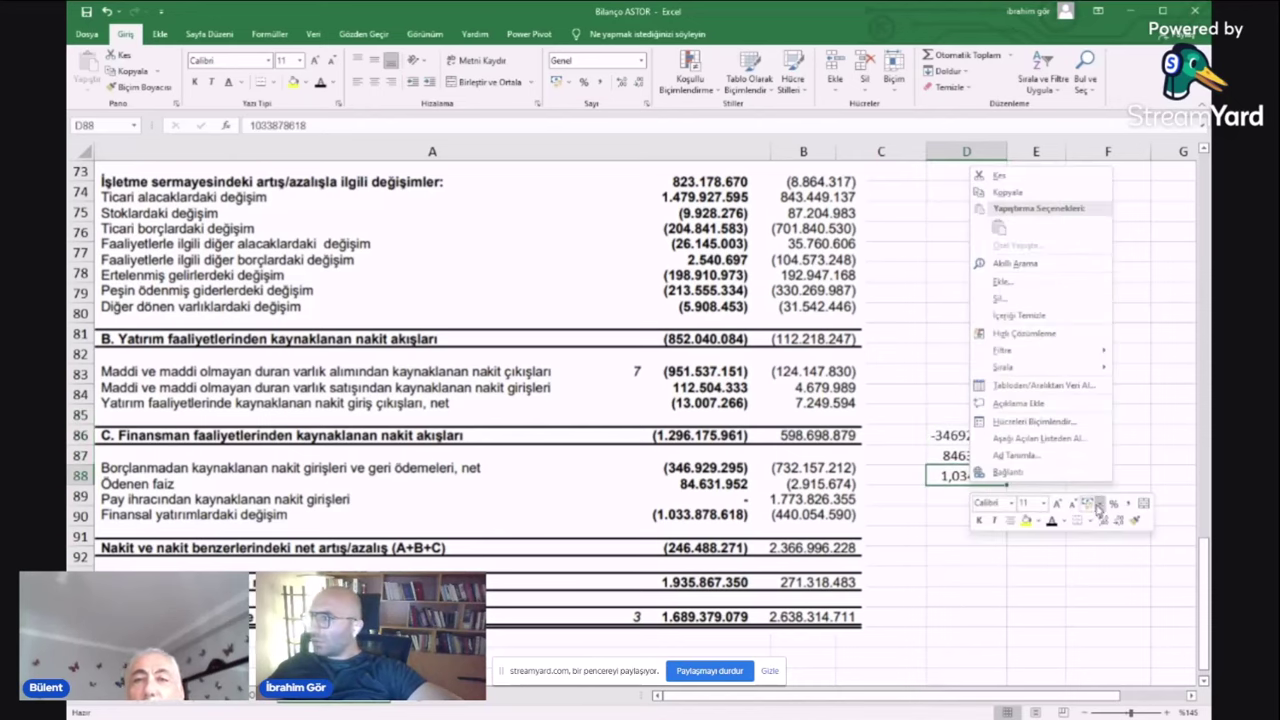
left_click(1088, 503)
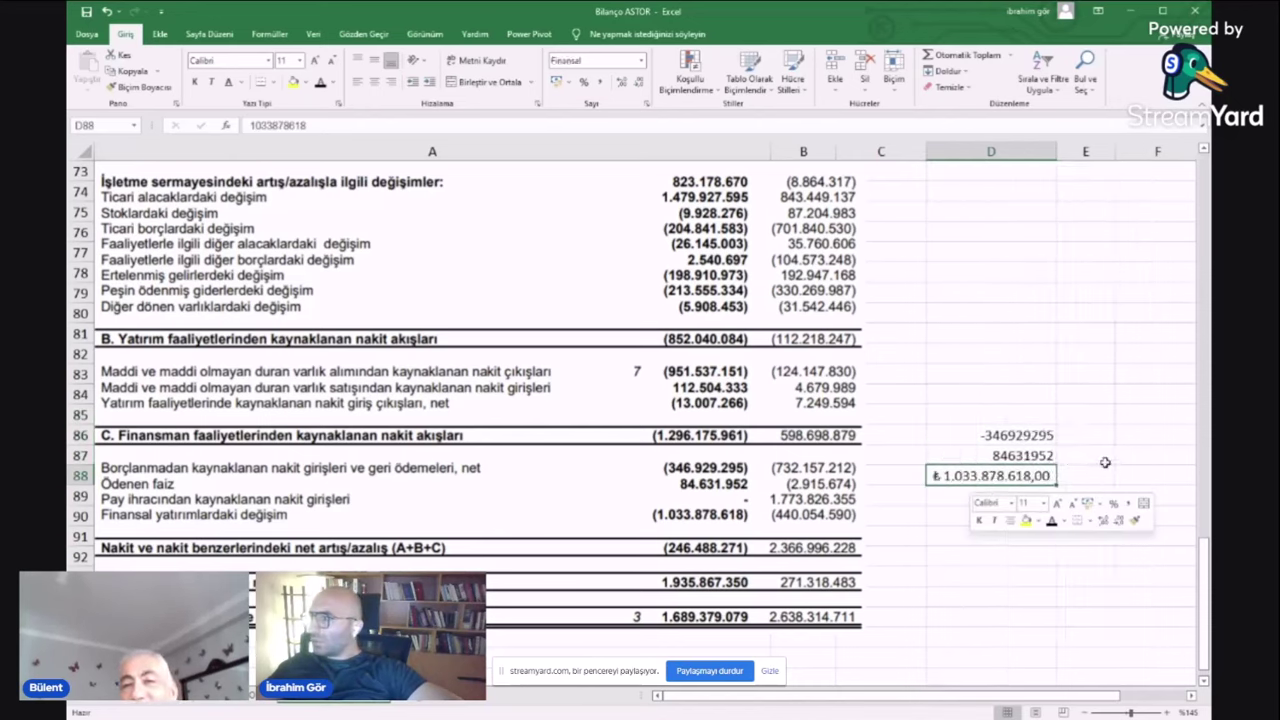
left_click(1098, 470)
left_click(1018, 481)
left_click(1090, 462)
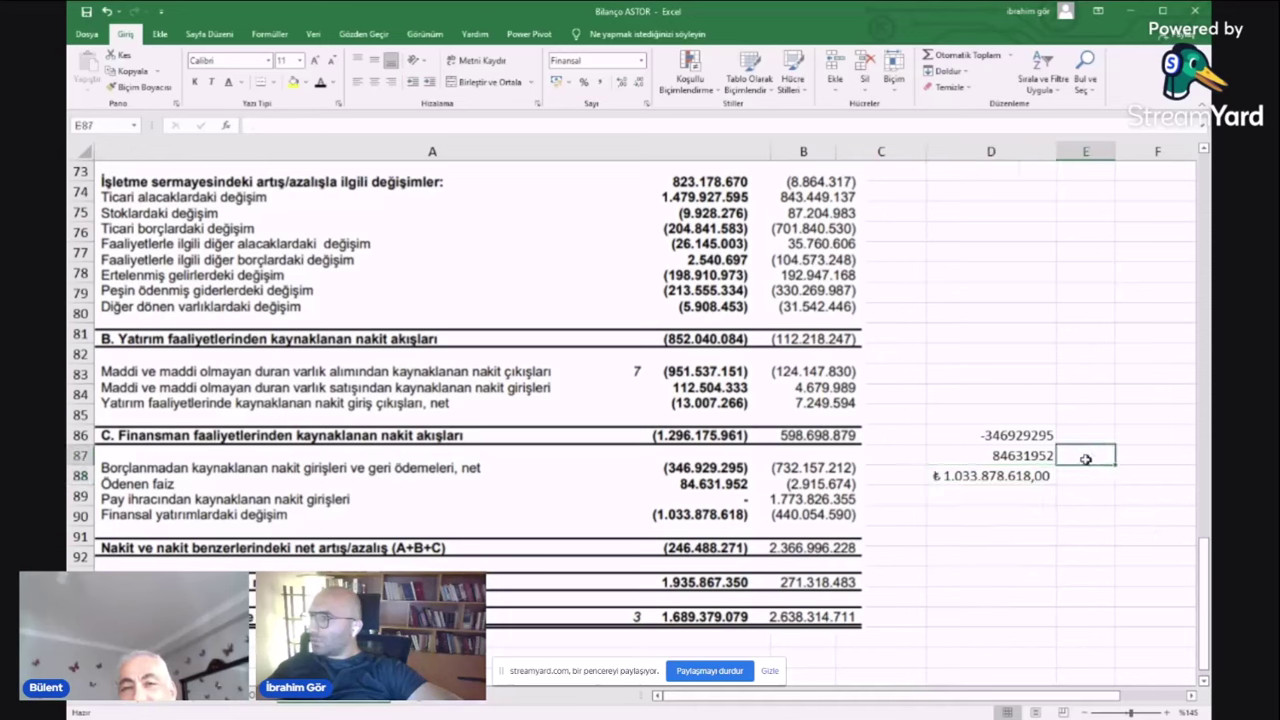
left_click(934, 474)
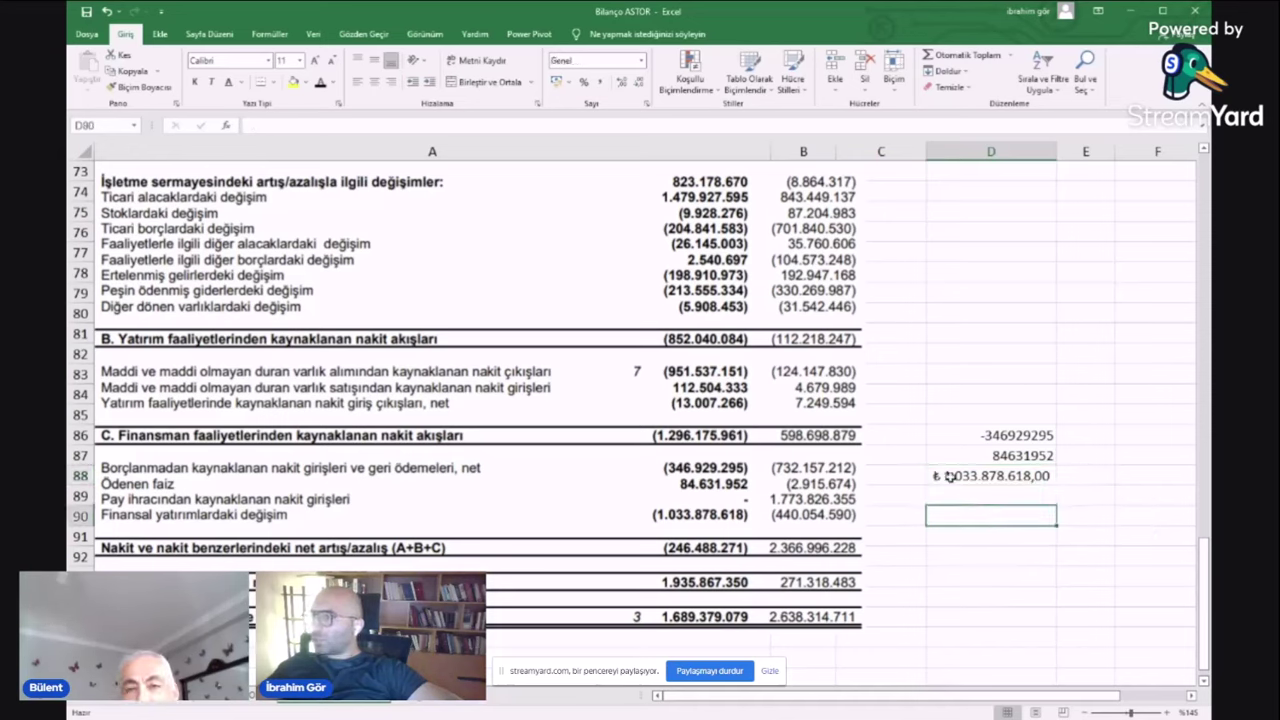
left_click(252, 125)
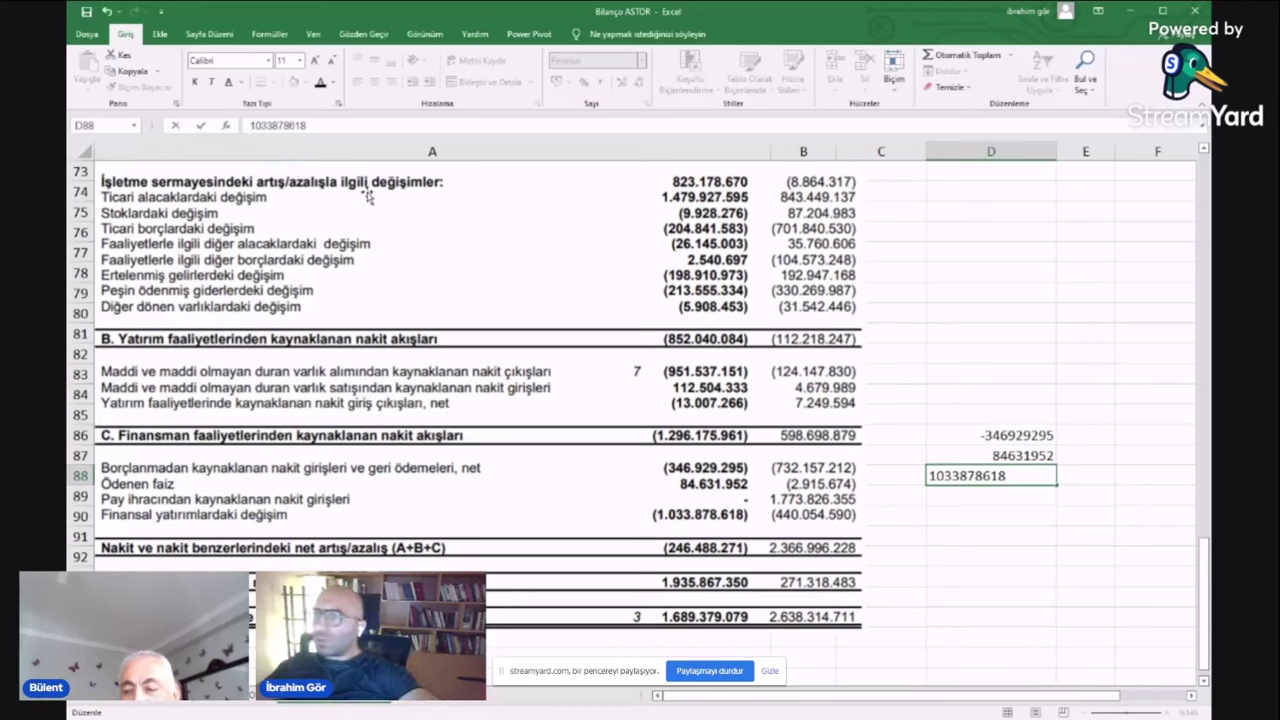
type("-")
key("Return")
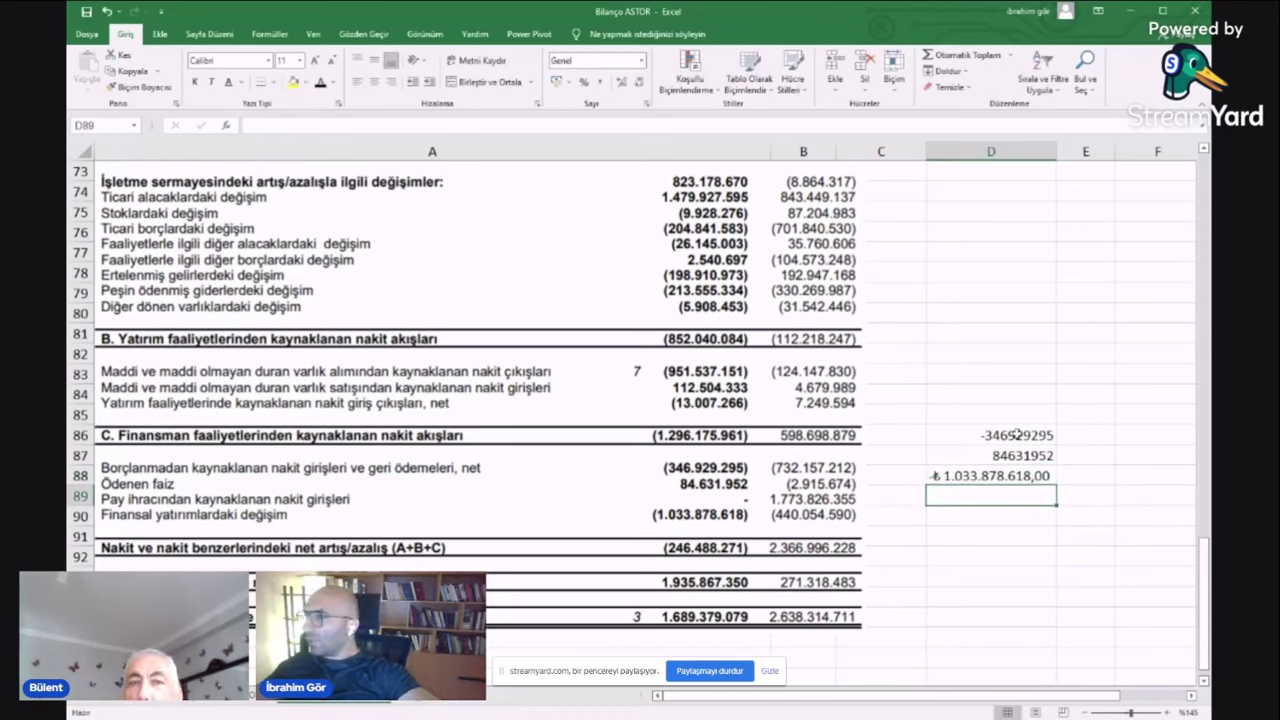
left_click_drag(1016, 433, 1018, 476)
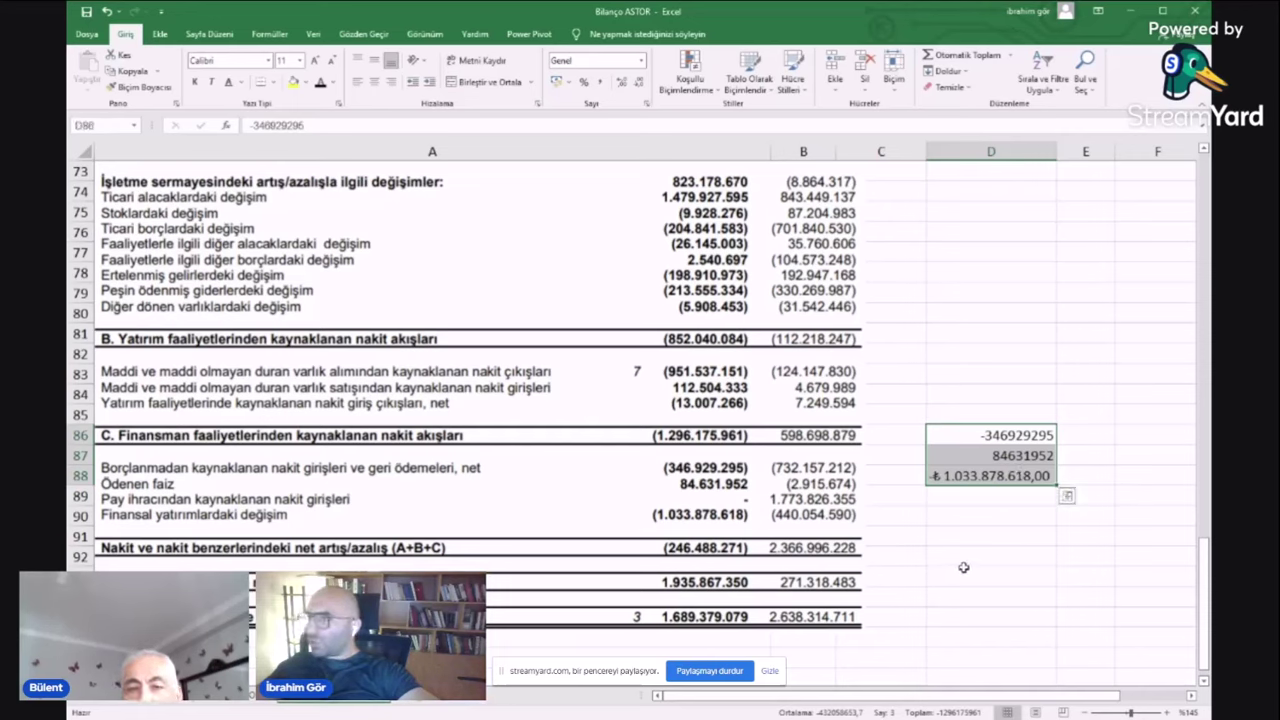
left_click_drag(988, 435, 993, 470)
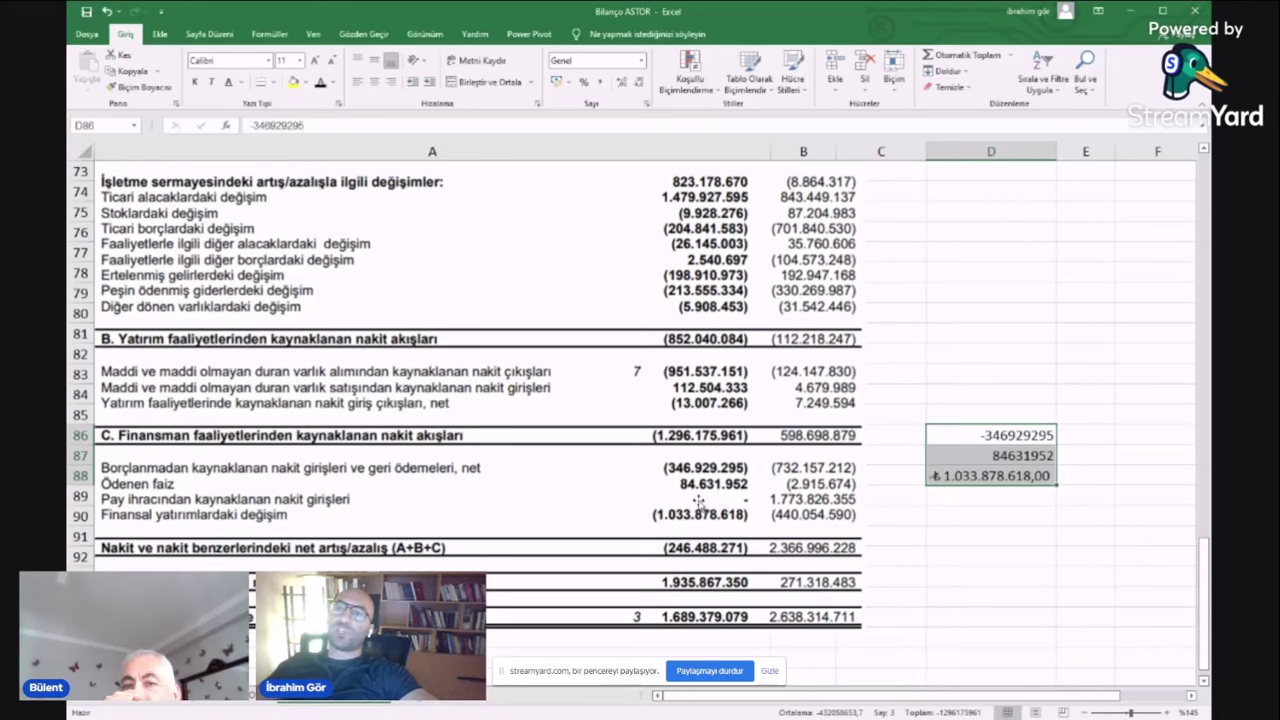
- Format D86:D88 as Turkish lira accounting values without decimals and check their sum again
left_click(1016, 514)
left_click_drag(1000, 430, 993, 472)
right_click(1034, 490)
left_click(1111, 492)
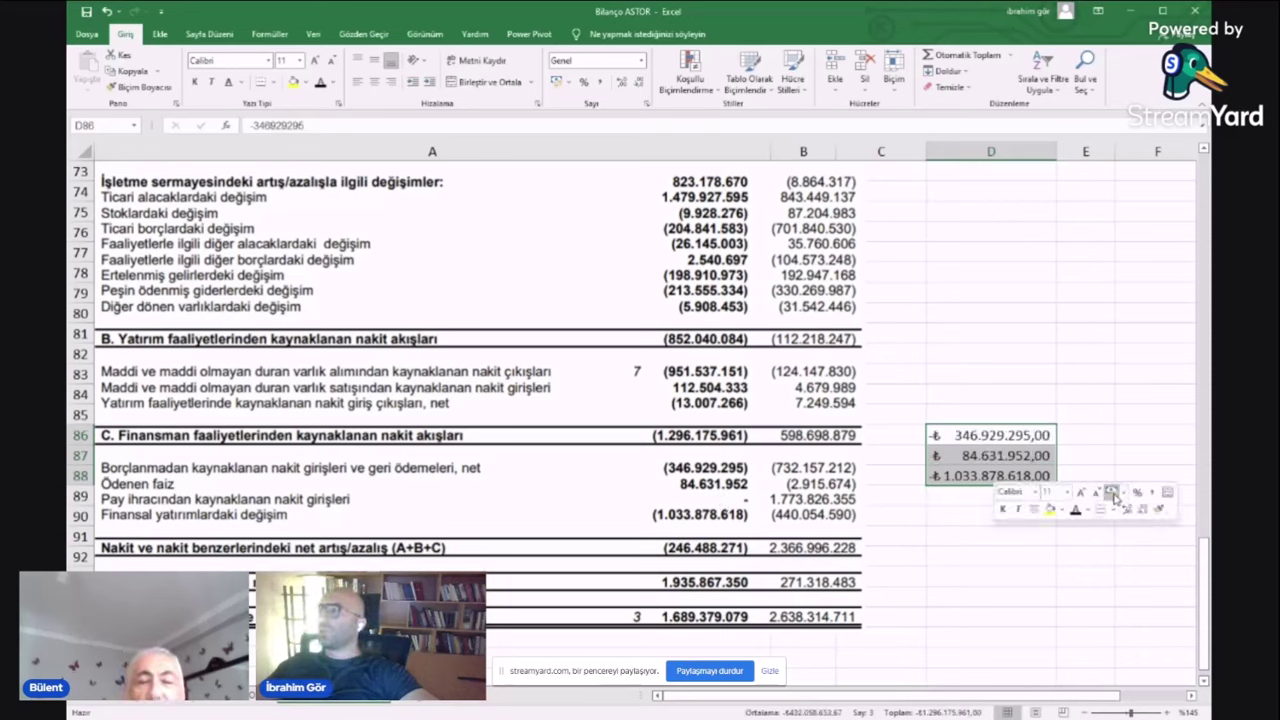
left_click(1140, 509)
left_click(1140, 509)
left_click(1010, 574)
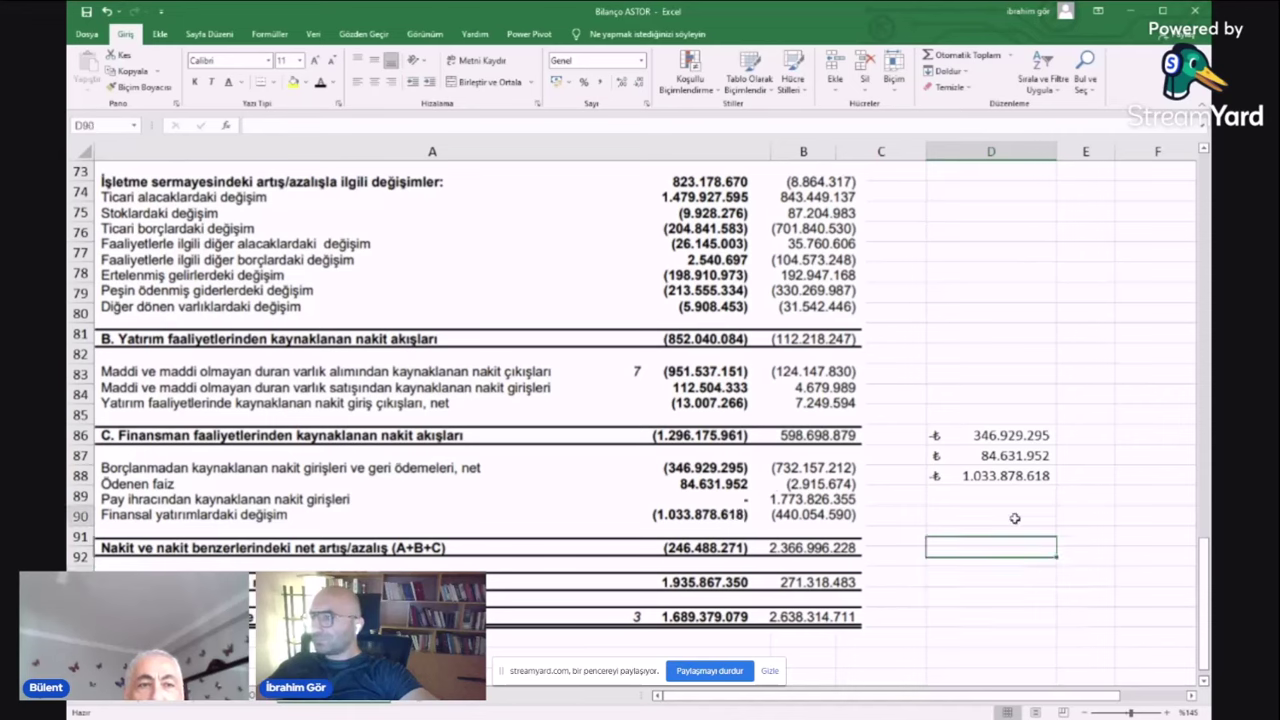
left_click_drag(1000, 436, 1014, 477)
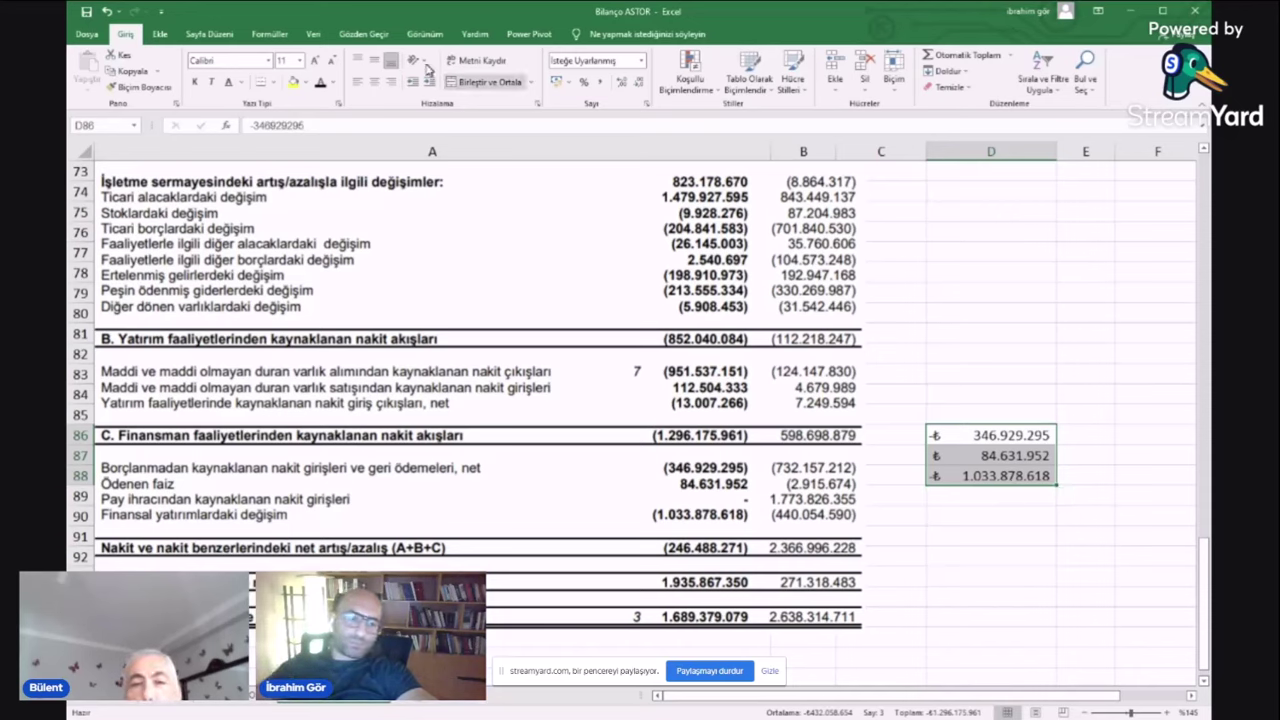
- Check the sum of D86:D88 once more against the financing cash flow total, and clear the selection
left_click(985, 550)
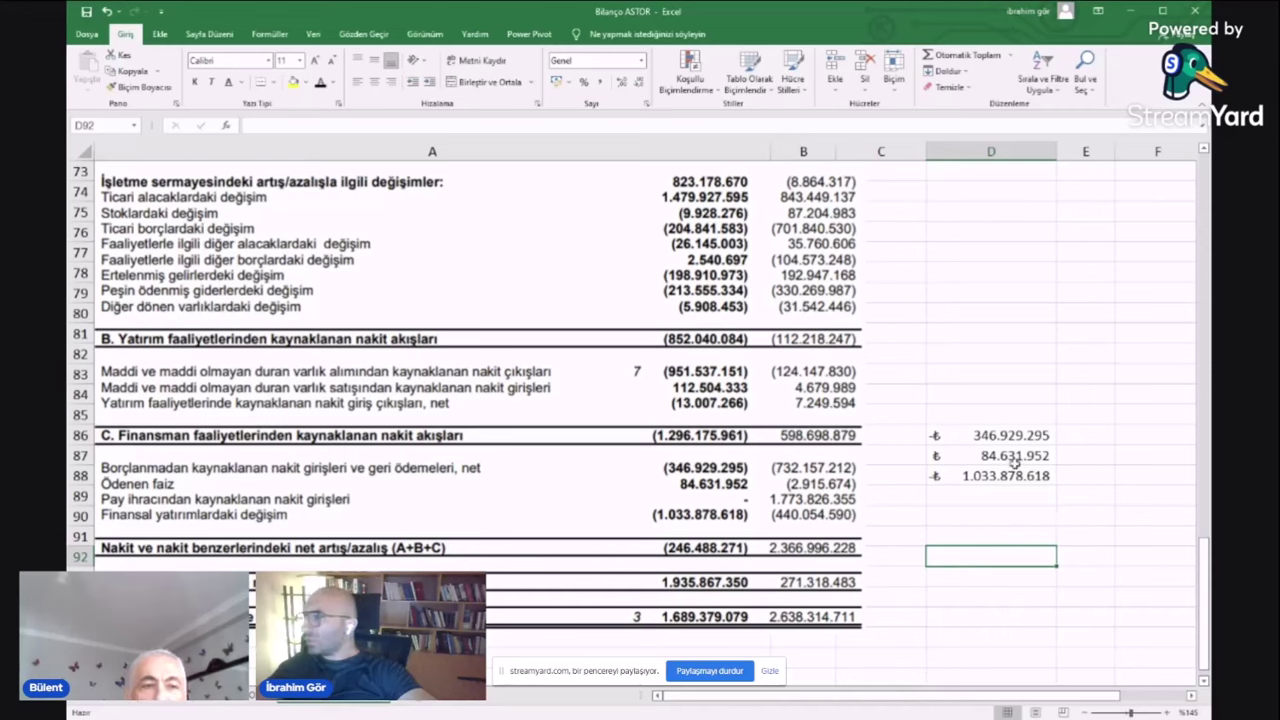
left_click_drag(1020, 435, 1026, 482)
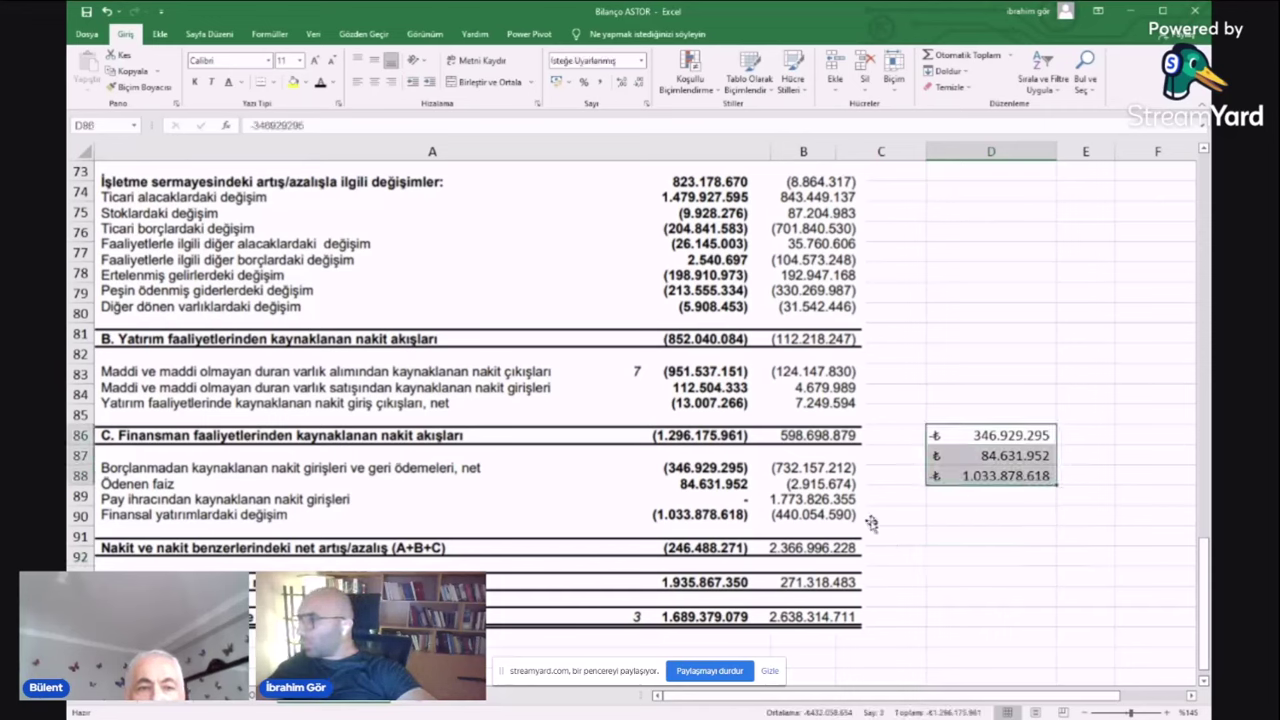
key("Down")
key("Down")
key("Down")
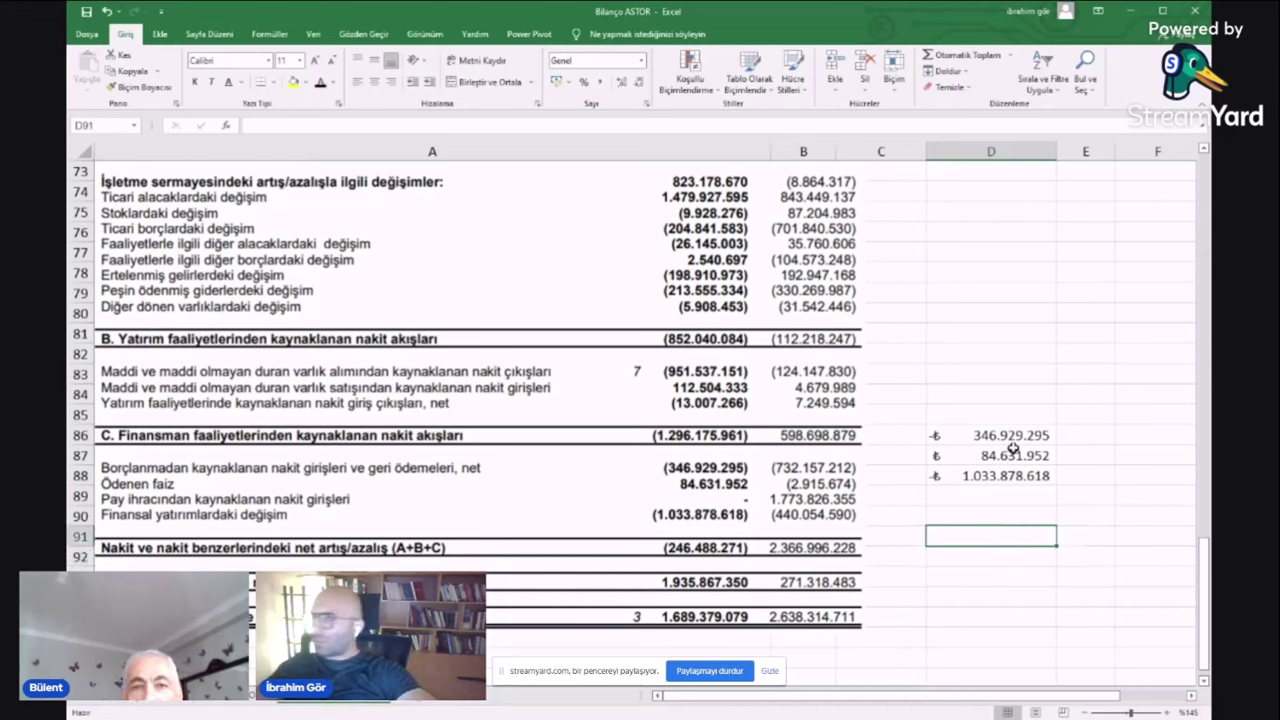
left_click(1017, 389)
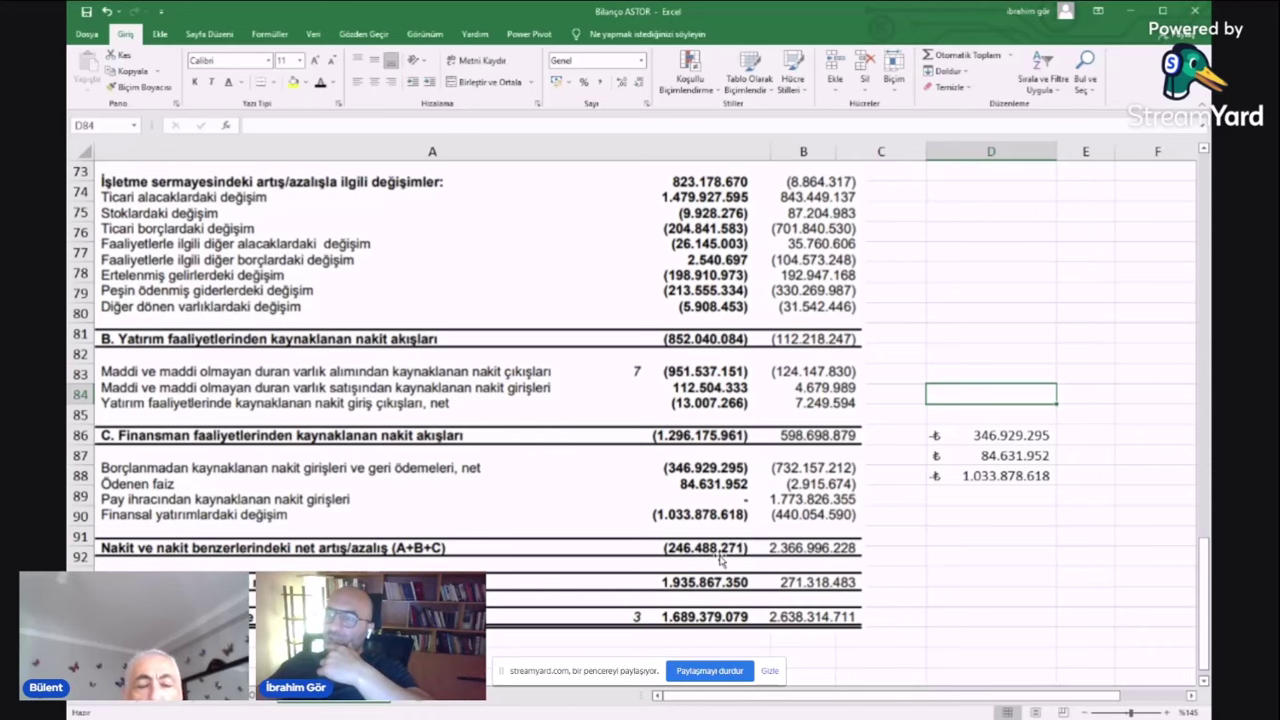
- Examine the cash flow statement's investing, working capital and net profit adjustment lines against the year-end cash rows above it
scroll(647, 512, "up", 2)
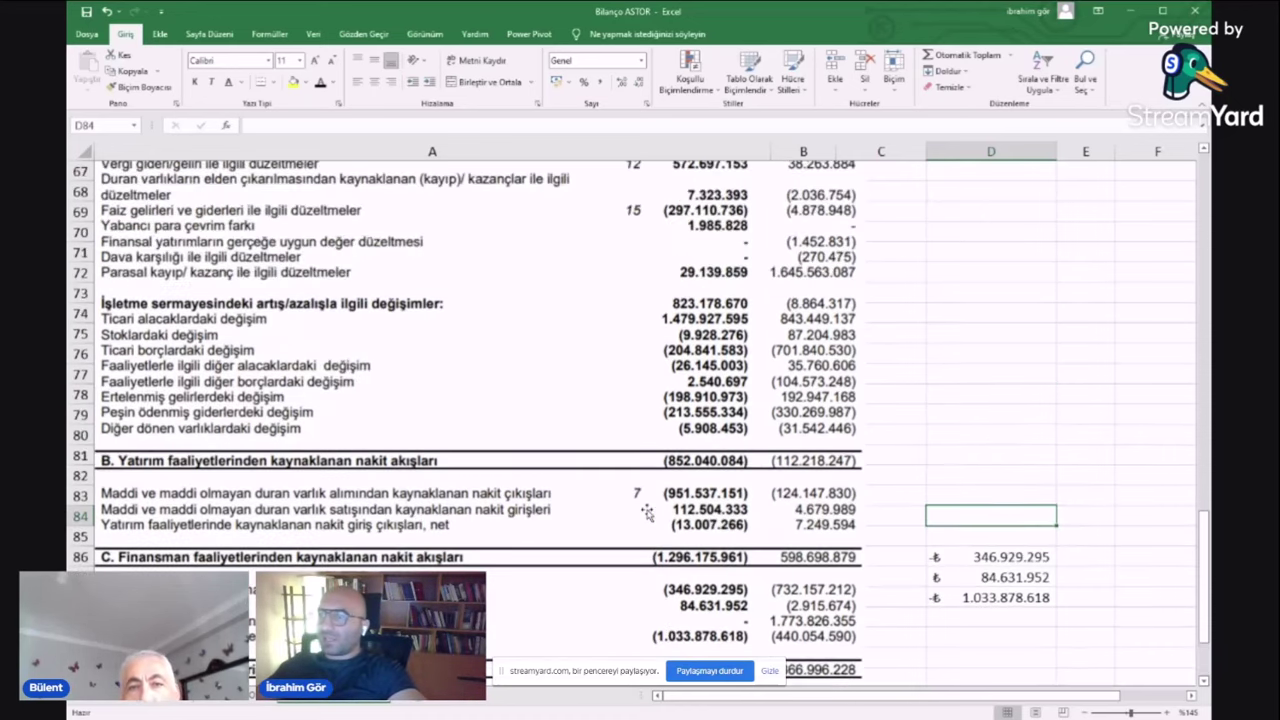
scroll(647, 512, "up", 3)
scroll(690, 508, "up", 3)
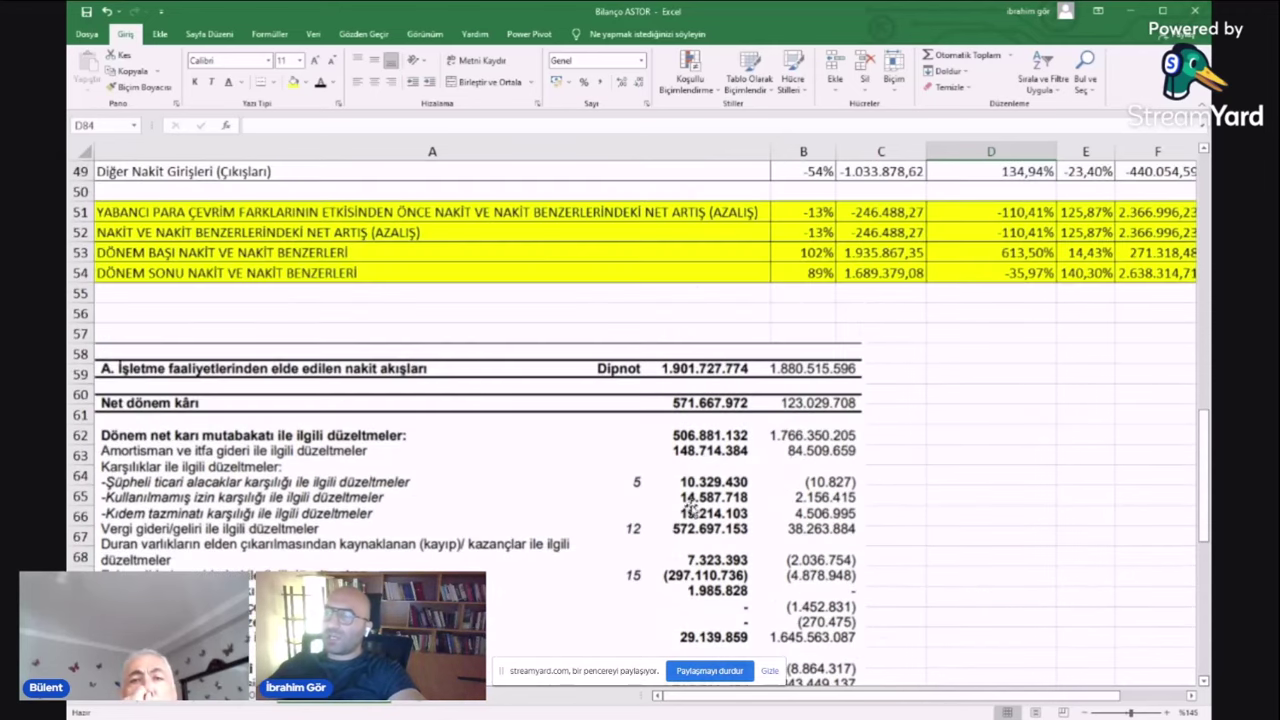
scroll(600, 515, "down", 5)
scroll(531, 523, "up", 1)
scroll(534, 517, "down", 5)
scroll(545, 518, "up", 11)
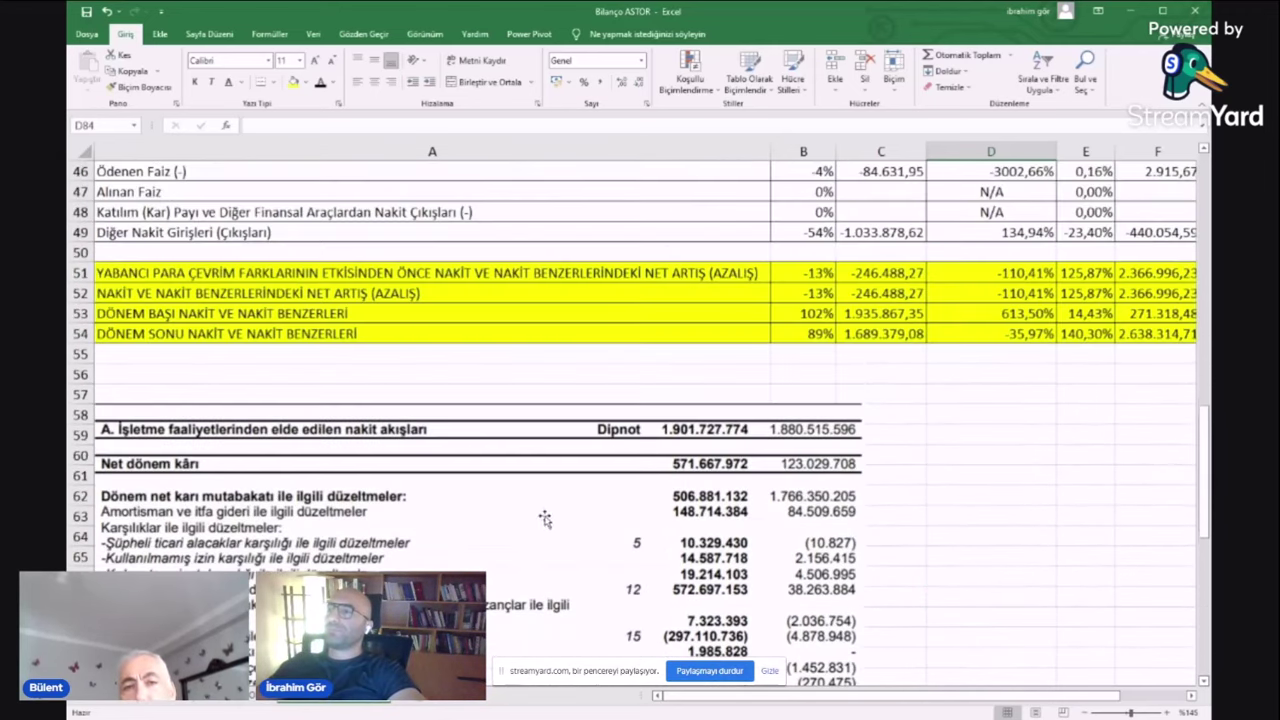
- Review the Nakit Akım Tablosu from its first row at 115% zoom, and bring up the Bilanço table with Dönen and Duran Varlıklar
scroll(545, 518, "up", 10)
scroll(600, 449, "down", 3, "ctrl")
scroll(590, 455, "up", 3)
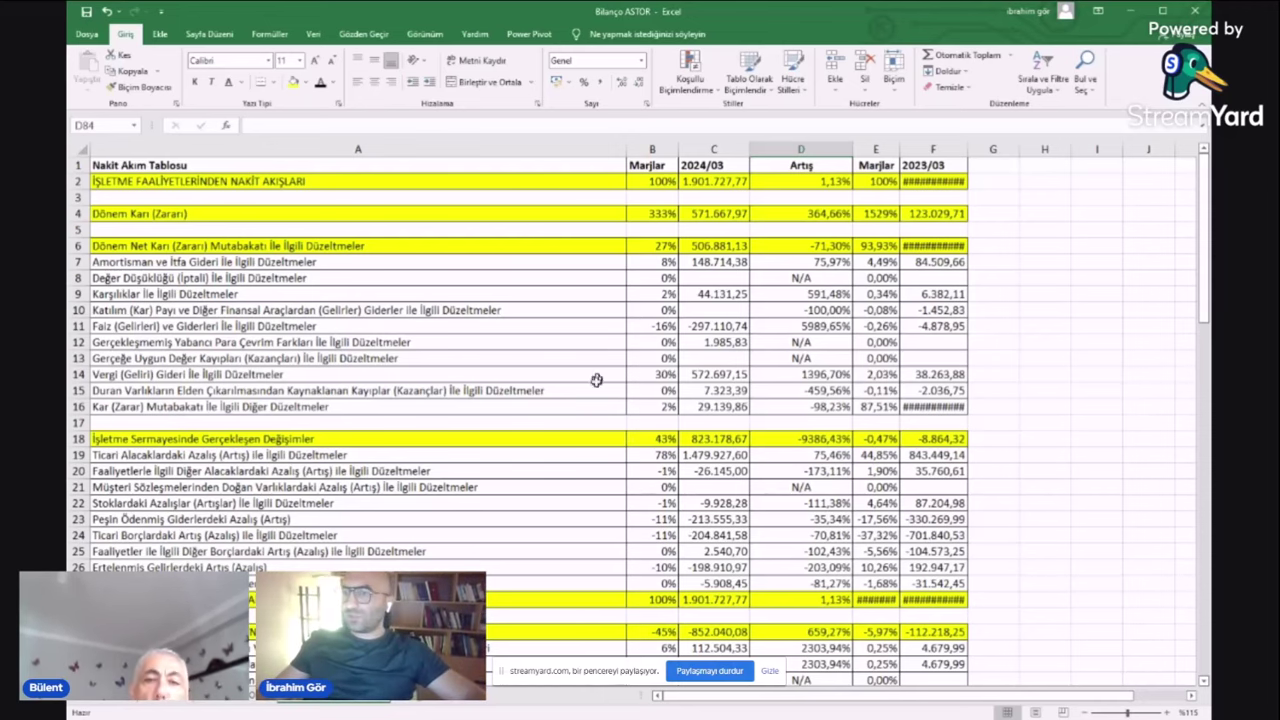
left_click(157, 700)
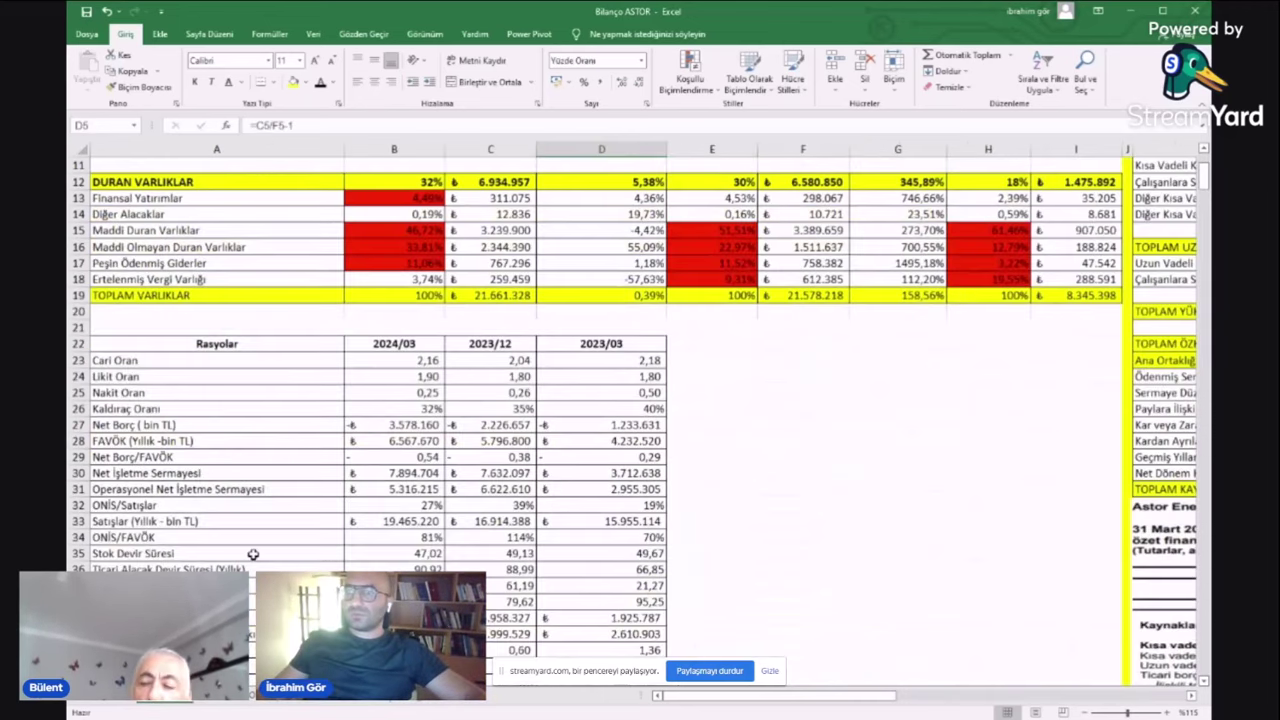
scroll(300, 450, "up", 4)
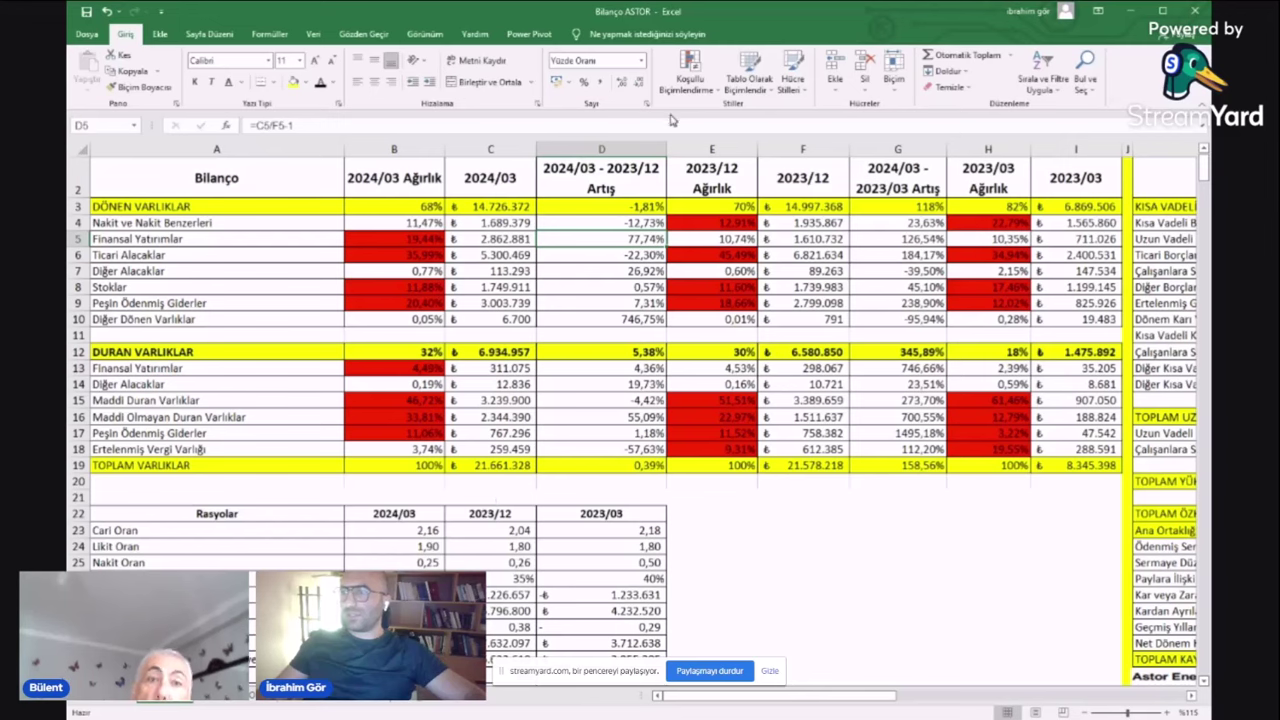